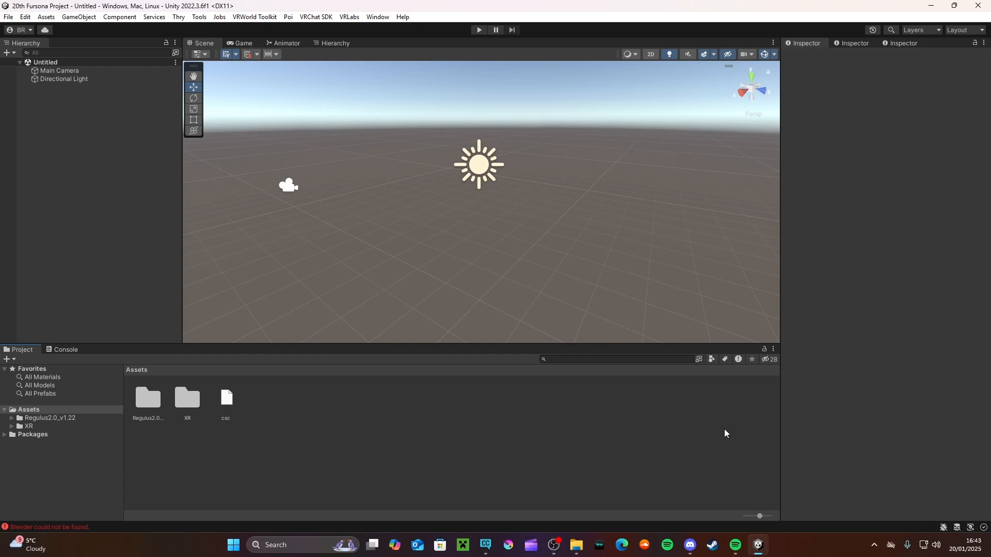
Import all contents of the Regulus2.0 Unity package from the nested Regulus2.0 v1.22 folder in Assets.
{"action": "double_click", "coordinate": [149, 407]}
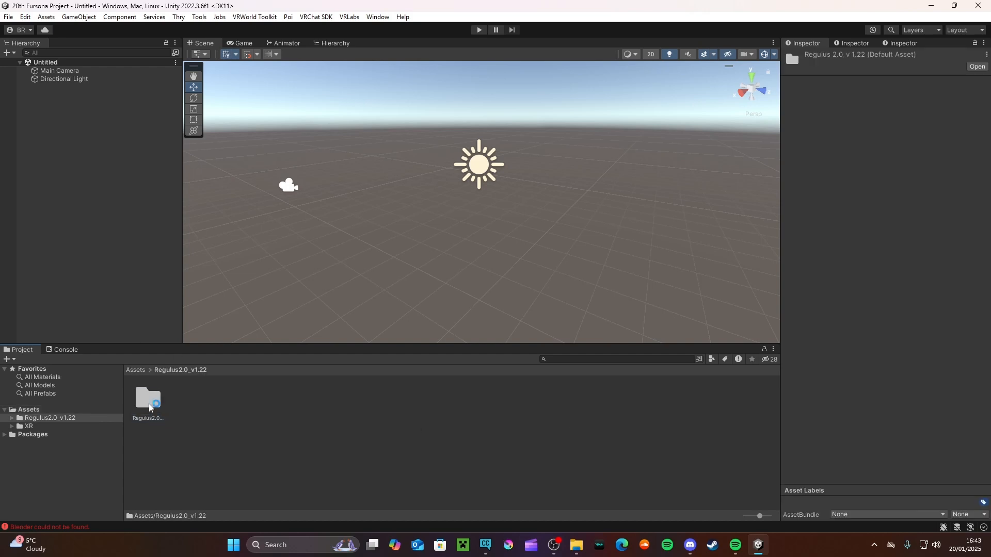
{"action": "double_click", "coordinate": [149, 406]}
{"action": "left_click", "coordinate": [208, 450]}
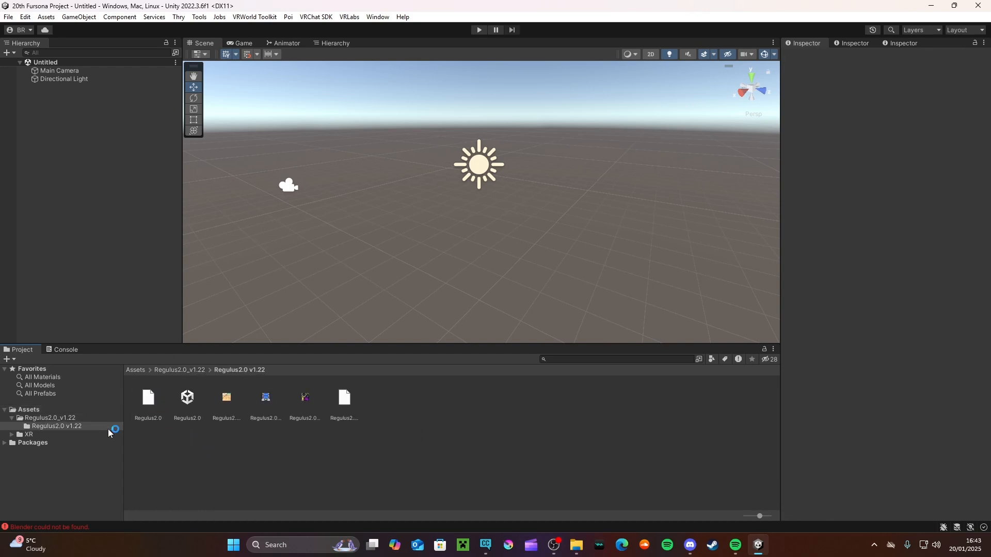
{"action": "double_click", "coordinate": [187, 398]}
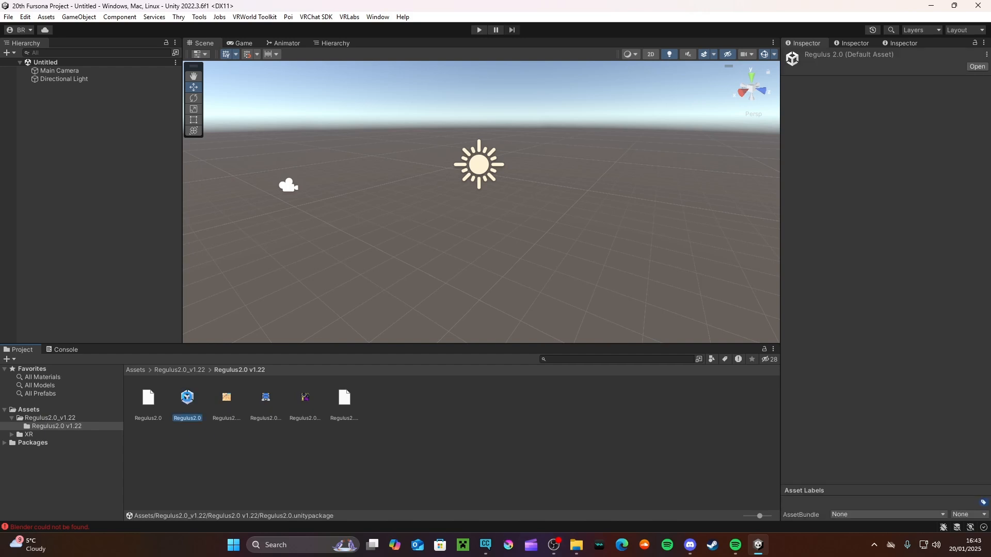
{"action": "left_click_drag", "start_coordinate": [481, 254], "coordinate": [540, 293]}
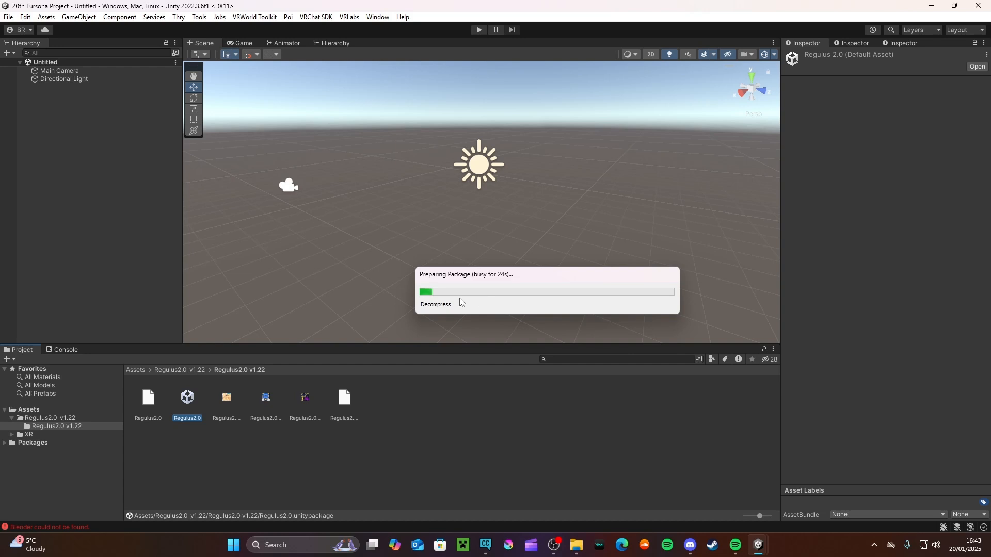
{"action": "left_click_drag", "start_coordinate": [549, 270], "coordinate": [528, 278]}
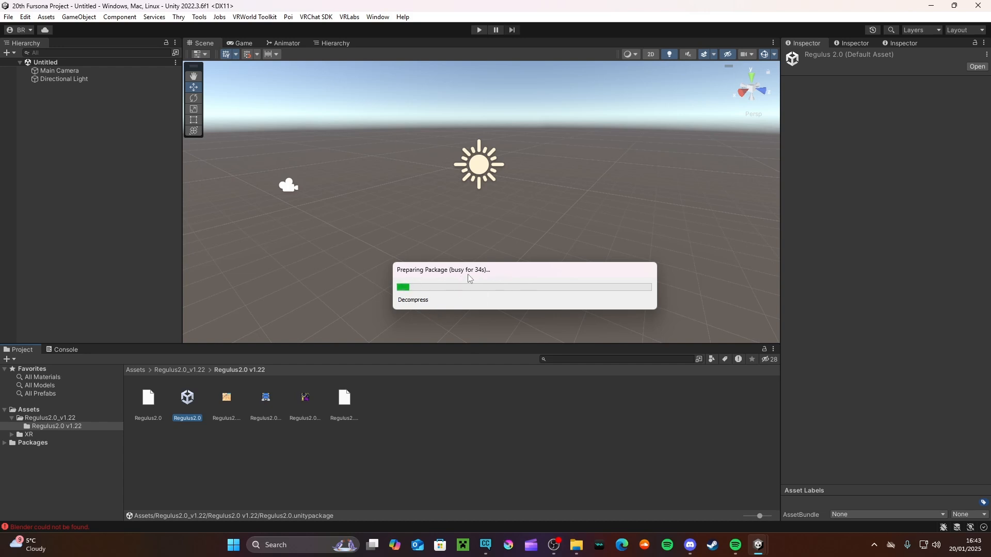
{"action": "left_click_drag", "start_coordinate": [493, 273], "coordinate": [506, 260]}
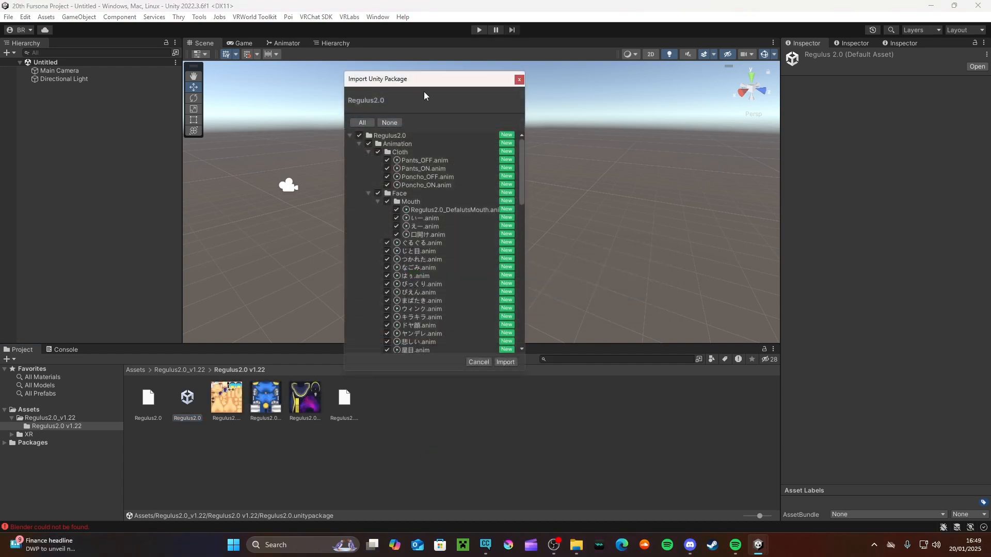
{"action": "left_click_drag", "start_coordinate": [424, 91], "coordinate": [452, 101]}
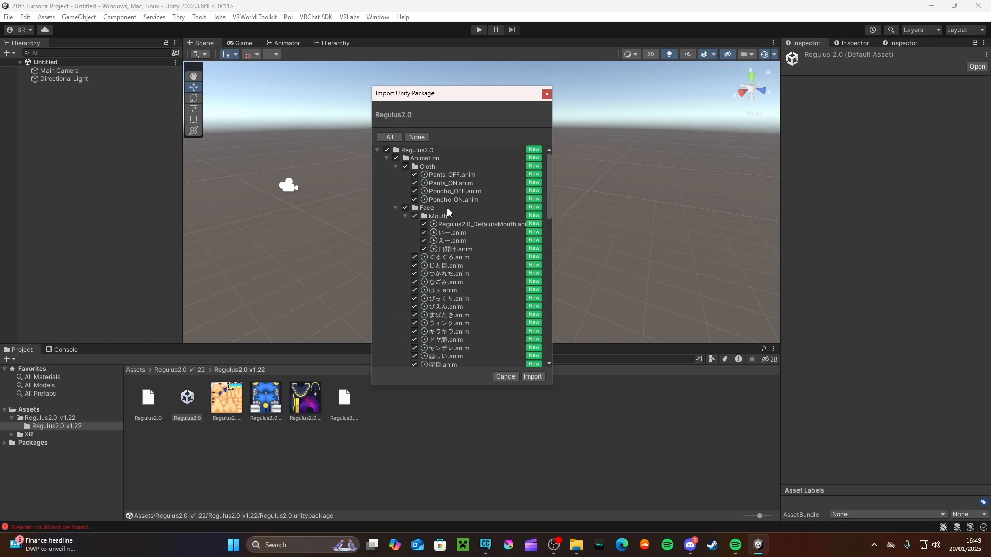
{"action": "left_click", "coordinate": [534, 377]}
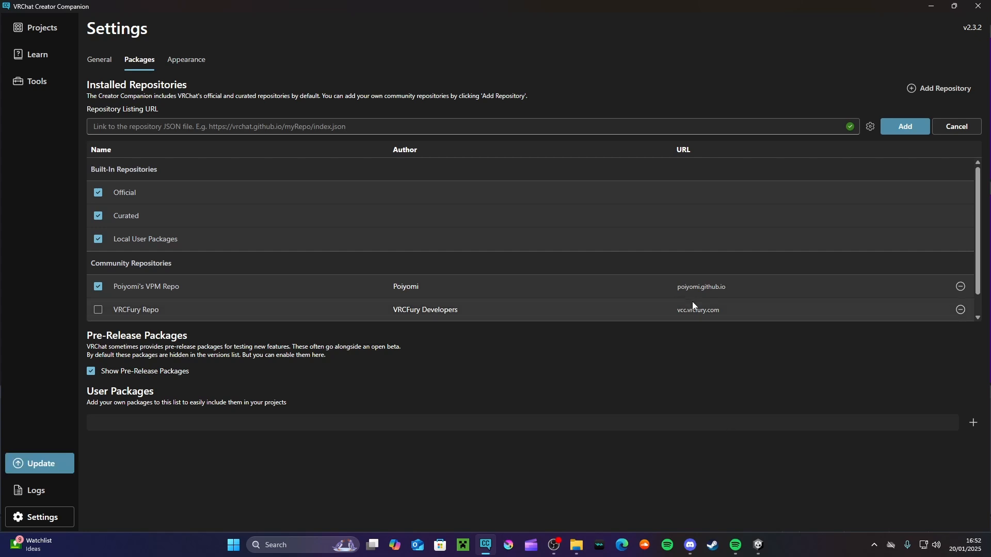
Enable VRCFury Repo among the community repositories and copy its listing URL.
{"action": "left_click", "coordinate": [98, 310]}
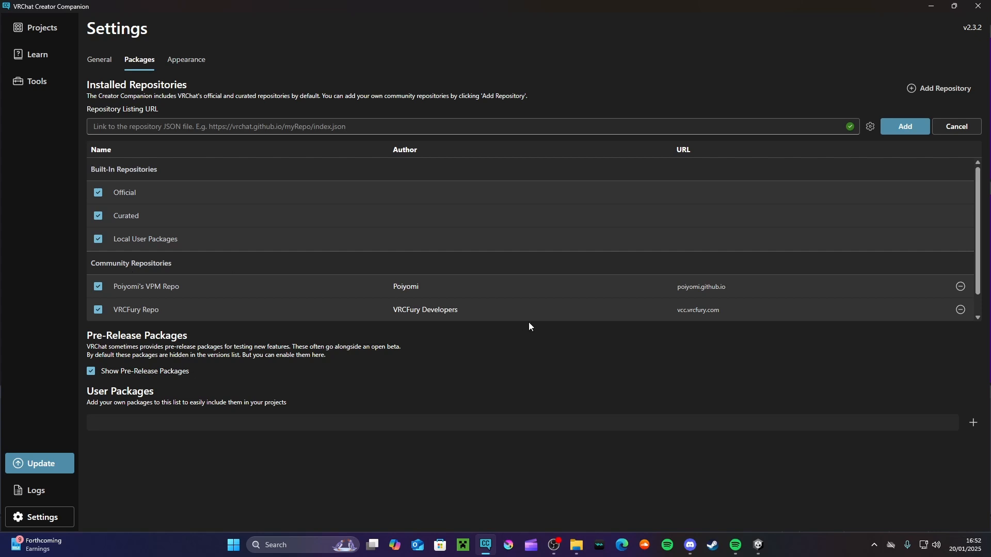
{"action": "left_click", "coordinate": [712, 316]}
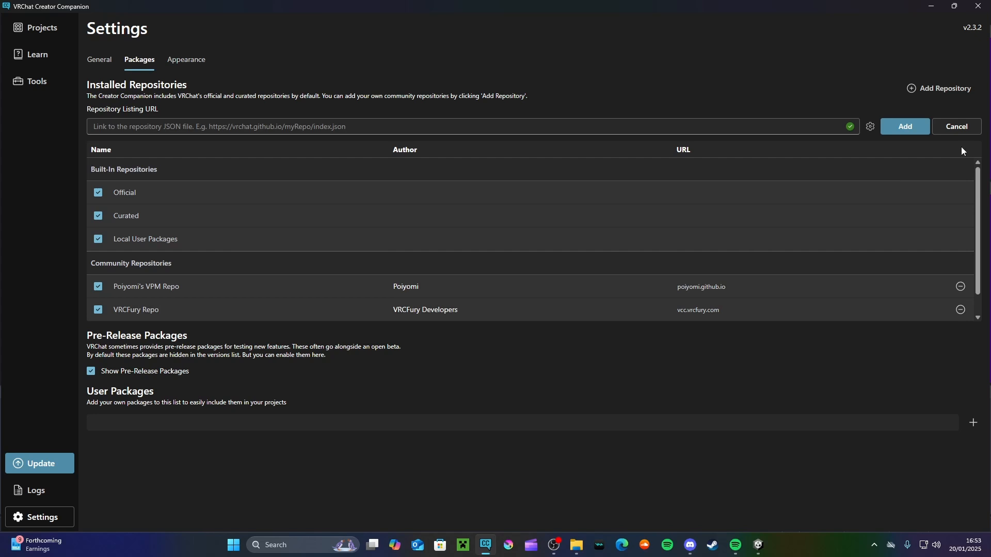
{"action": "left_click", "coordinate": [966, 128]}
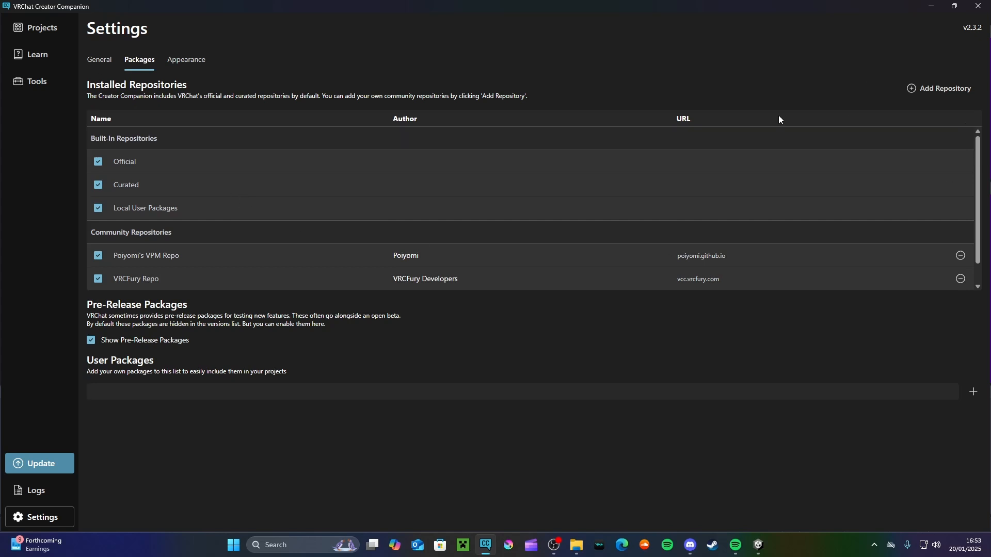
{"action": "left_click", "coordinate": [943, 94]}
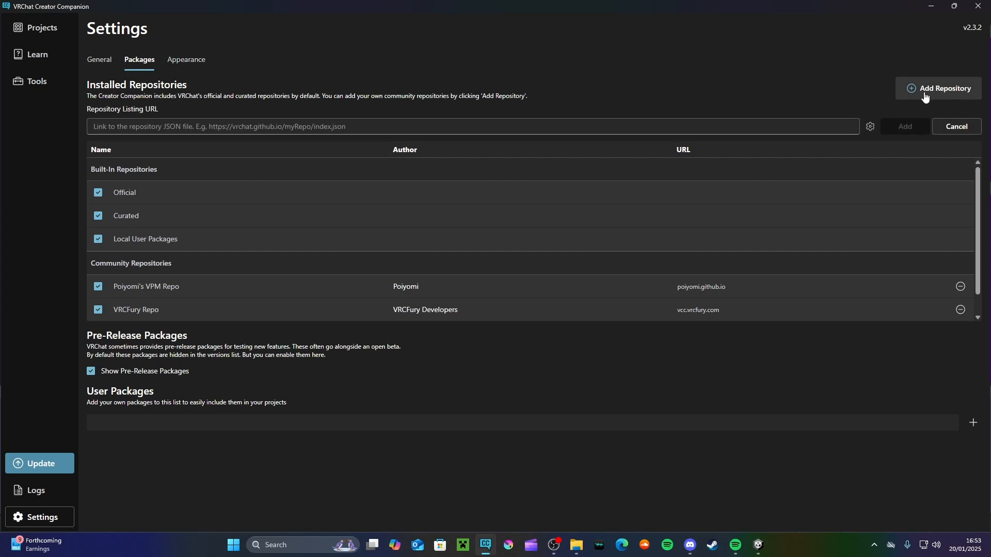
{"action": "left_click", "coordinate": [235, 125]}
{"action": "key", "text": "ctrl+v"}
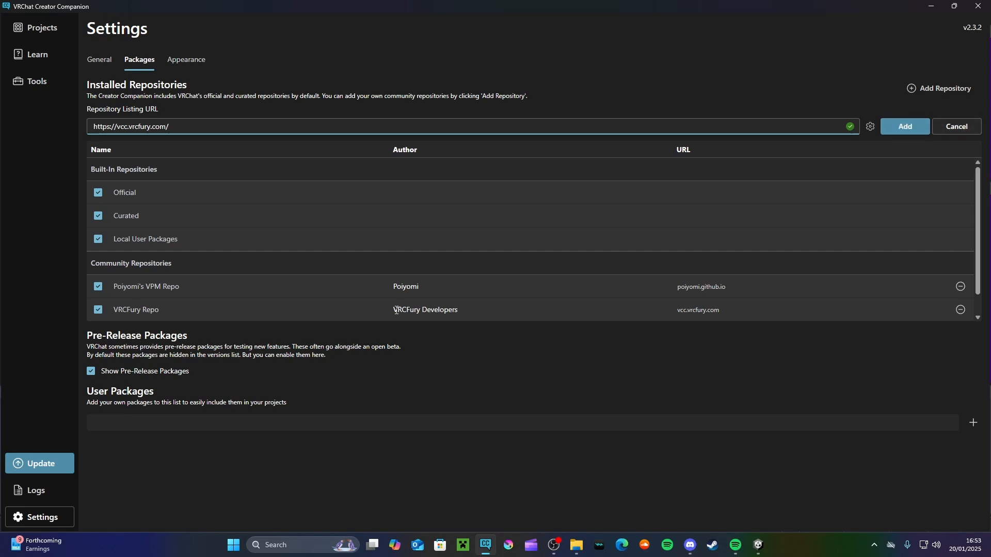
{"action": "left_click", "coordinate": [957, 126]}
Copy the listing URL of Poiyomi's VPM Repo, enter it for a new repository, and dismiss the form without adding it.
{"action": "left_click", "coordinate": [736, 257]}
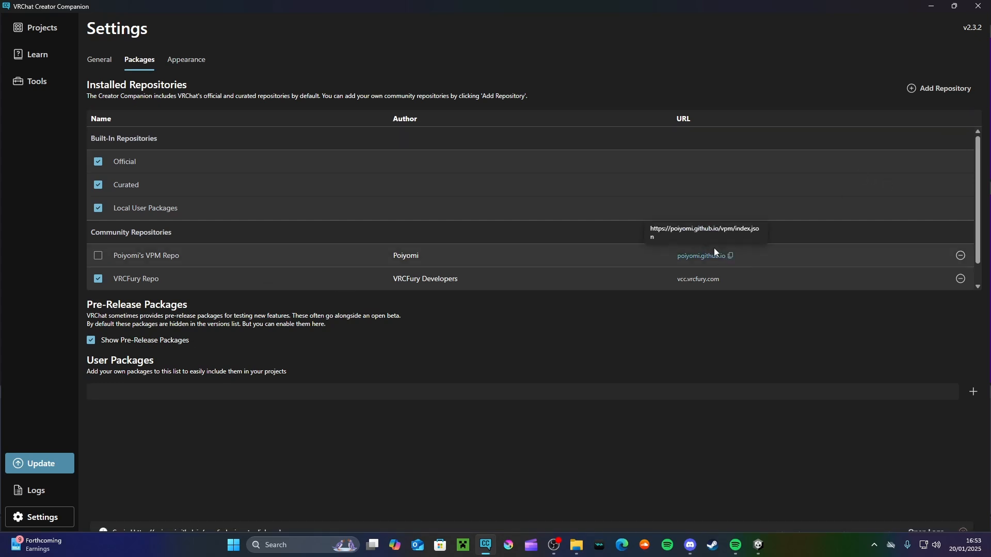
{"action": "left_click", "coordinate": [945, 88]}
{"action": "key", "text": "ctrl+v"}
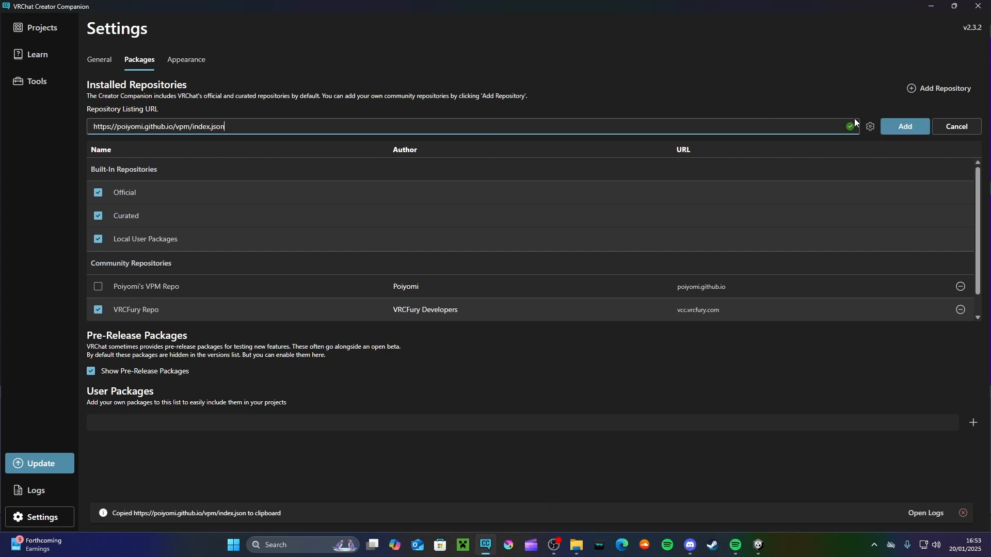
{"action": "left_click", "coordinate": [959, 128]}
Open package management for 20th Fursona Project and check the list of available VRCFury versions.
{"action": "left_click", "coordinate": [43, 30]}
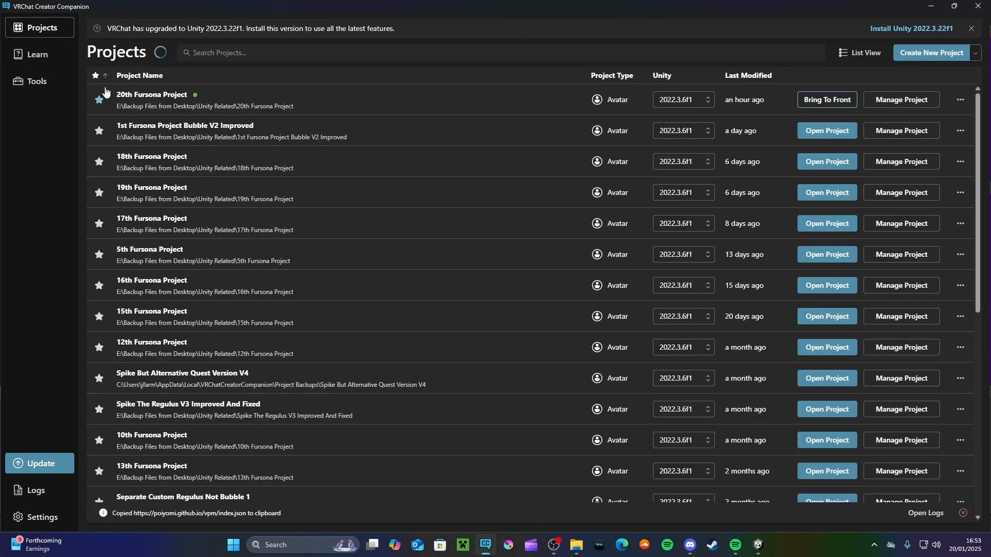
{"action": "left_click", "coordinate": [900, 98]}
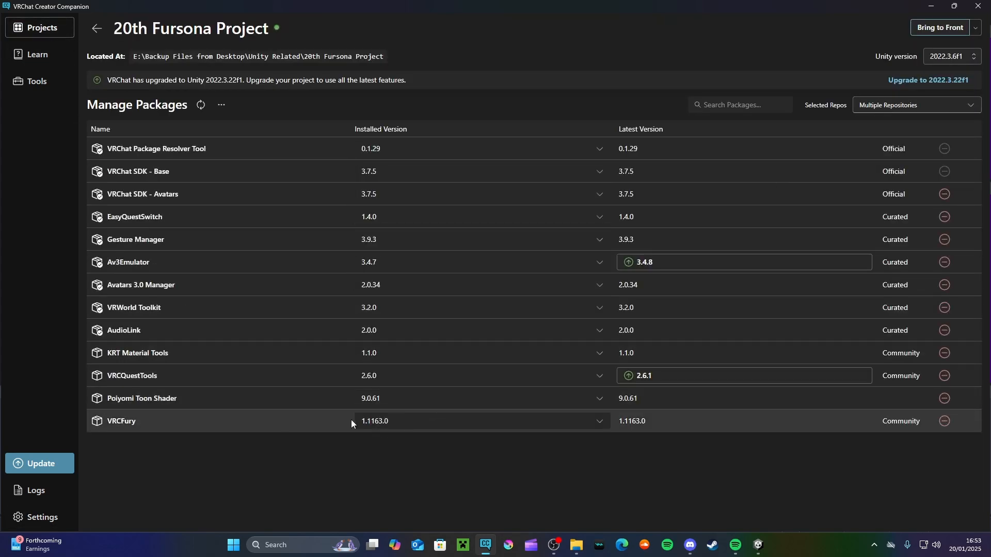
{"action": "left_click", "coordinate": [426, 427]}
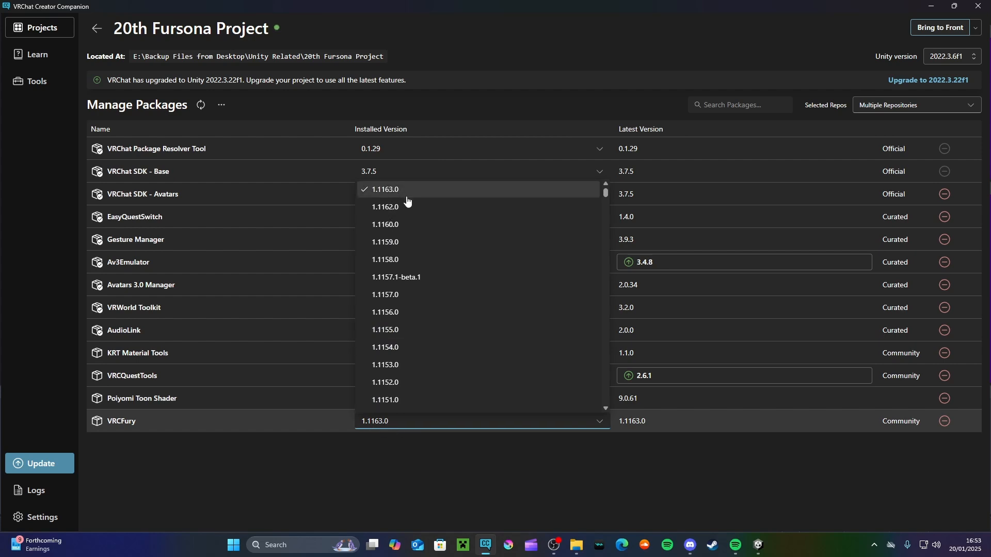
{"action": "left_click", "coordinate": [375, 459]}
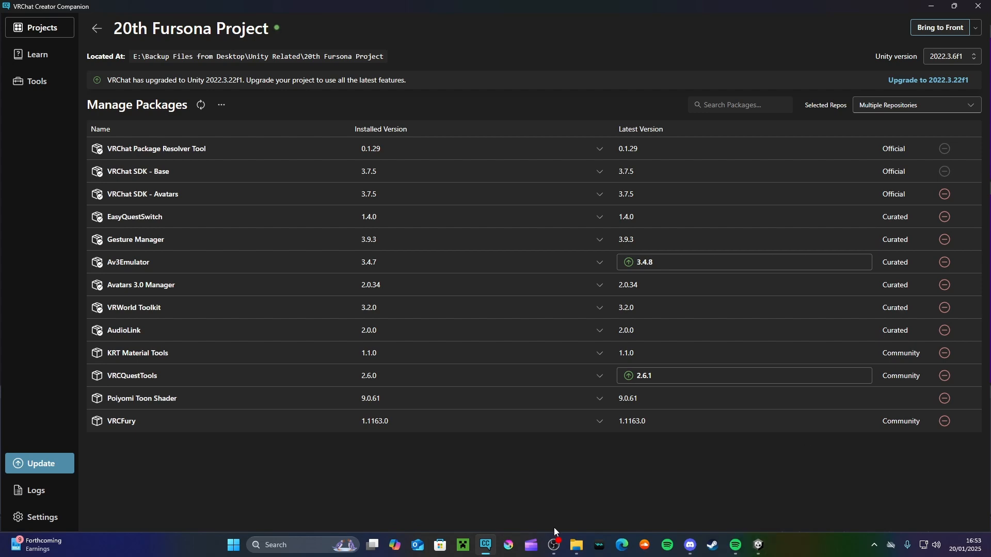
Return to the package repository settings and re-enable Poiyomi's VPM Repo.
{"action": "left_click", "coordinate": [51, 517]}
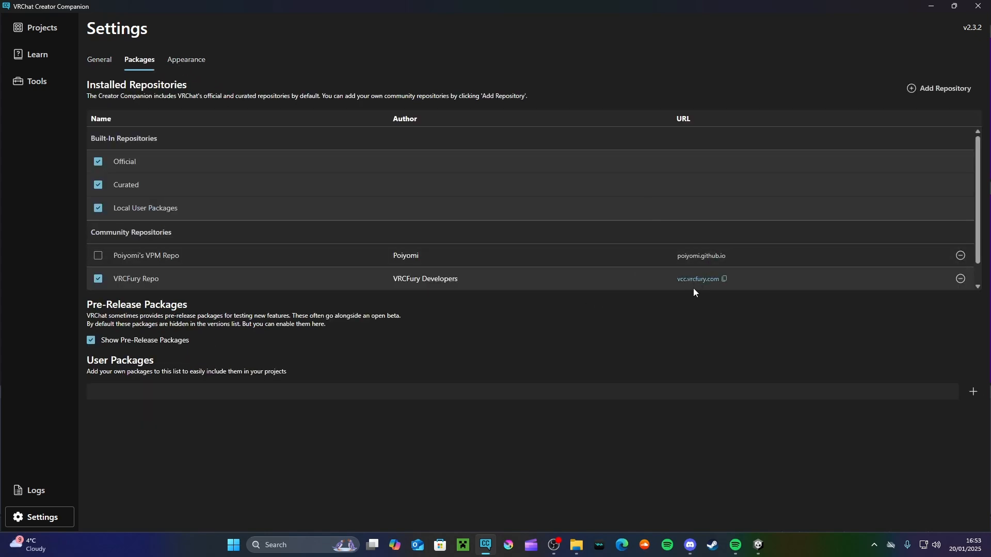
{"action": "left_click", "coordinate": [302, 260]}
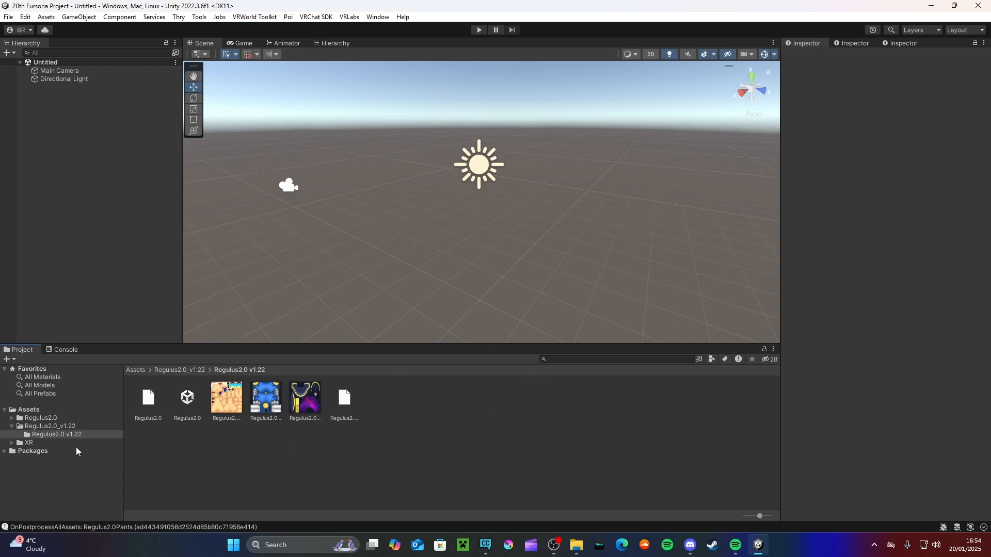
Add the GestureManager prefab from the Gesture Manager package folder to the scene hierarchy.
{"action": "left_click", "coordinate": [31, 418]}
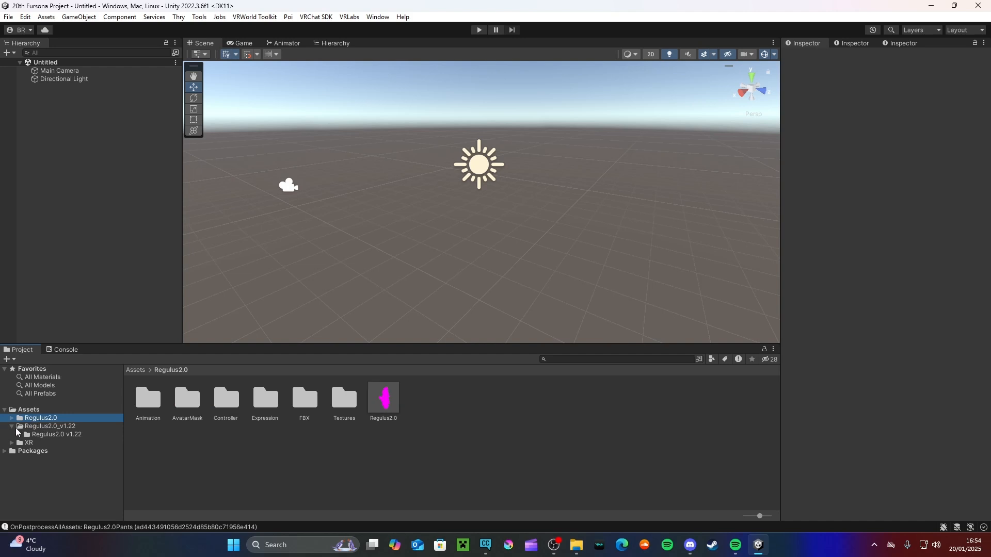
{"action": "left_click", "coordinate": [12, 426]}
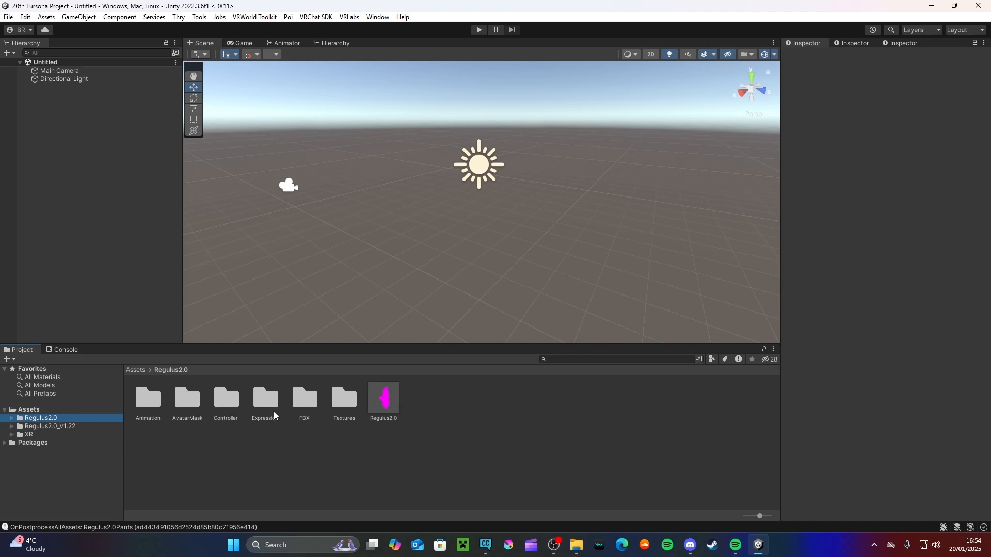
{"action": "left_click", "coordinate": [40, 443]}
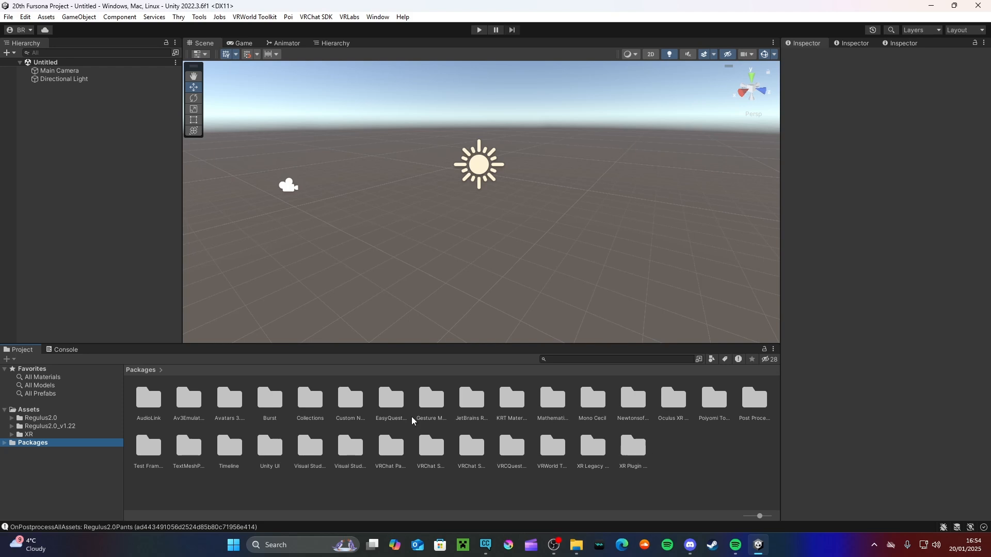
{"action": "double_click", "coordinate": [428, 407]}
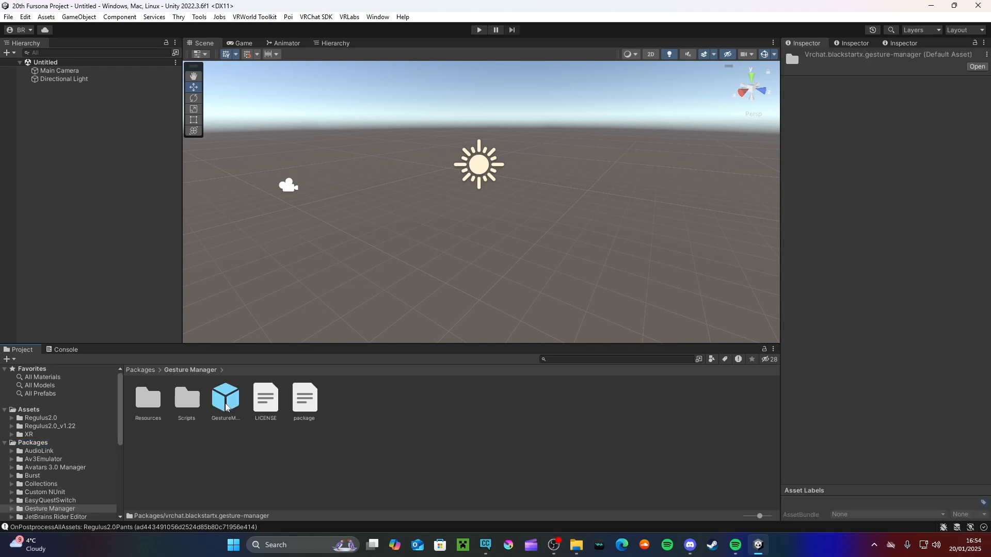
{"action": "left_click_drag", "start_coordinate": [227, 407], "coordinate": [56, 176]}
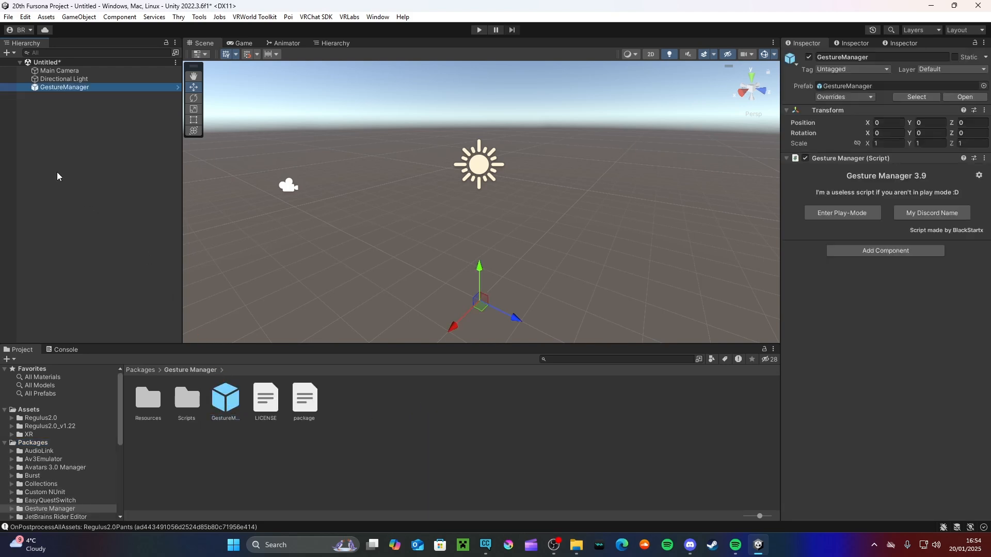
Unpack the GestureManager prefab completely in the scene and deselect it.
{"action": "right_click", "coordinate": [62, 89]}
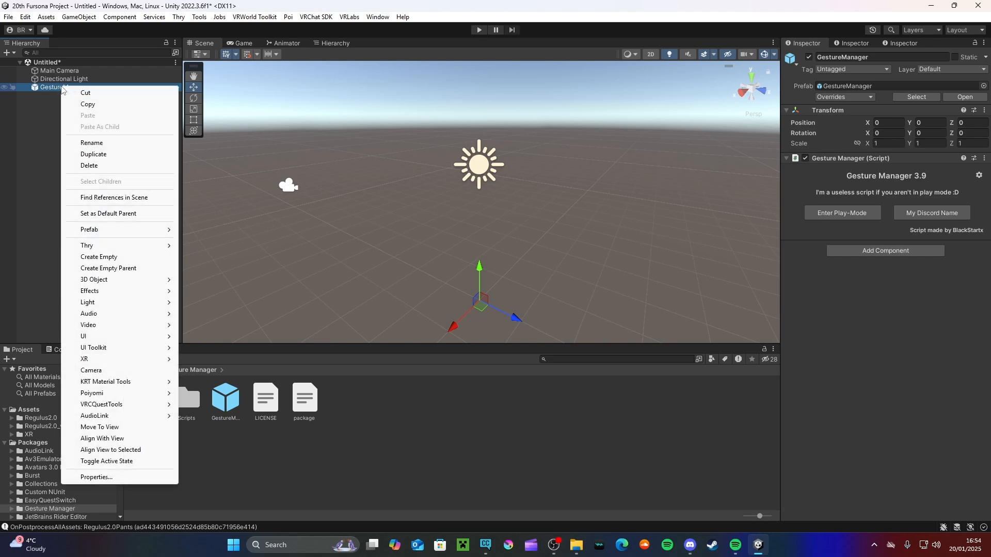
{"action": "mouse_move", "coordinate": [112, 231]}
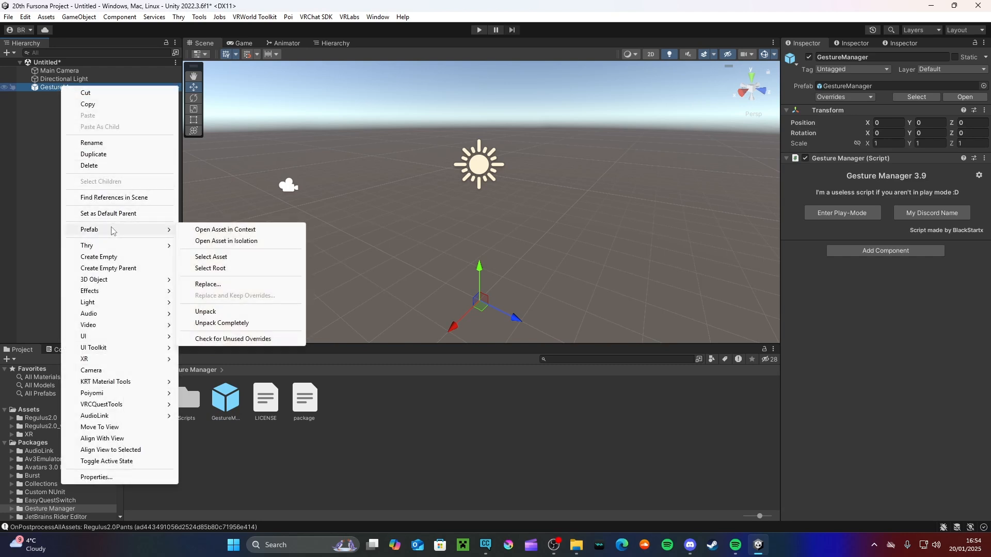
{"action": "left_click", "coordinate": [222, 323]}
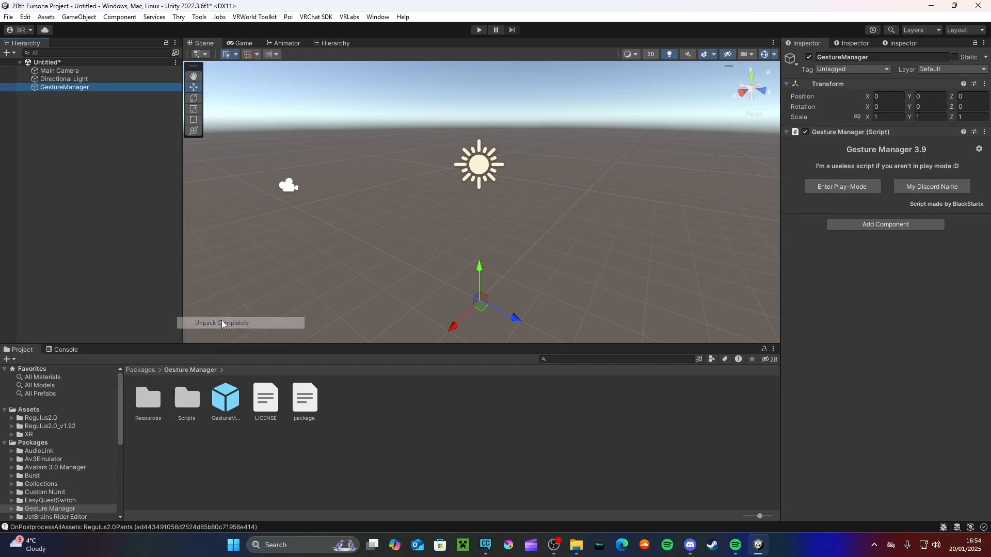
{"action": "left_click", "coordinate": [102, 194]}
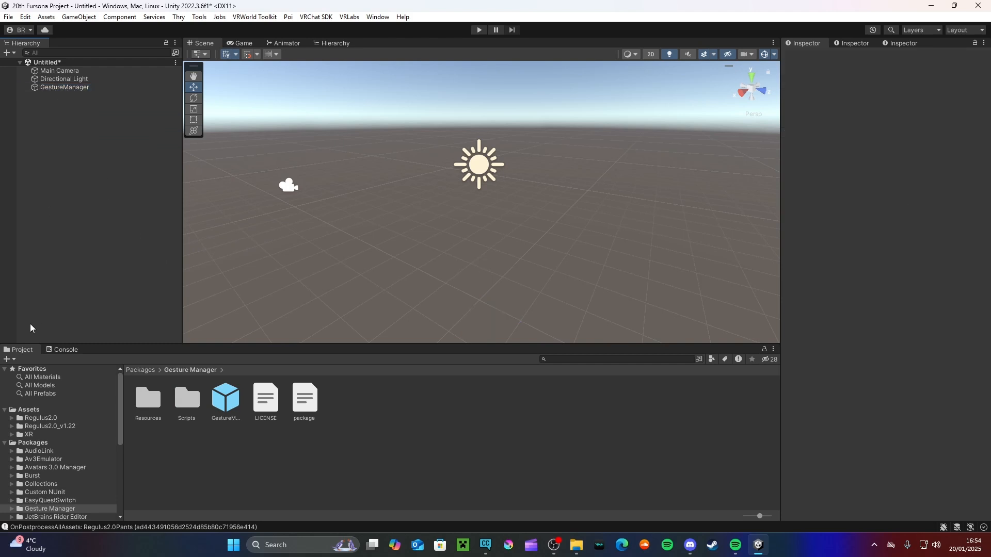
Collapse the Packages folder and open the imported Regulus2.0 folder under Assets.
{"action": "left_click", "coordinate": [5, 443]}
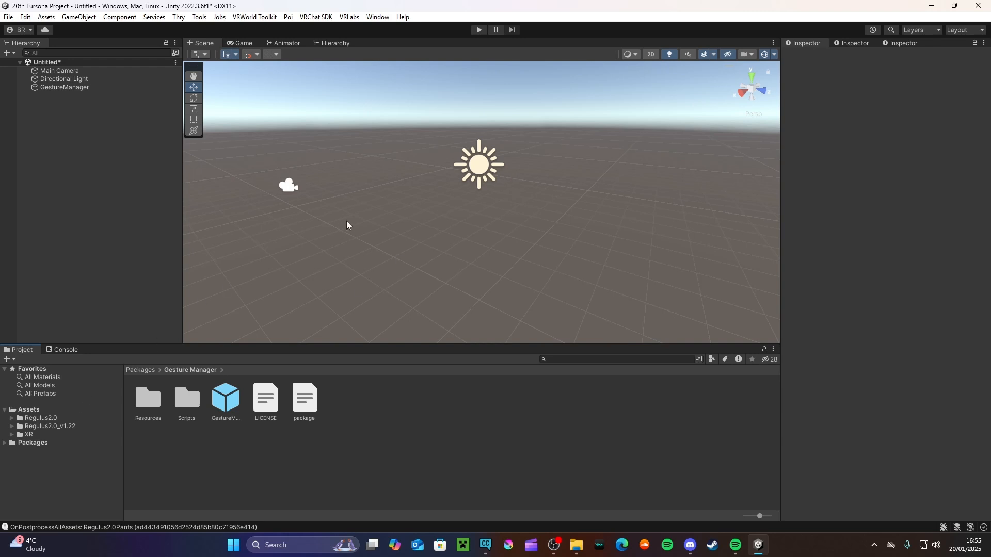
{"action": "left_click", "coordinate": [27, 411]}
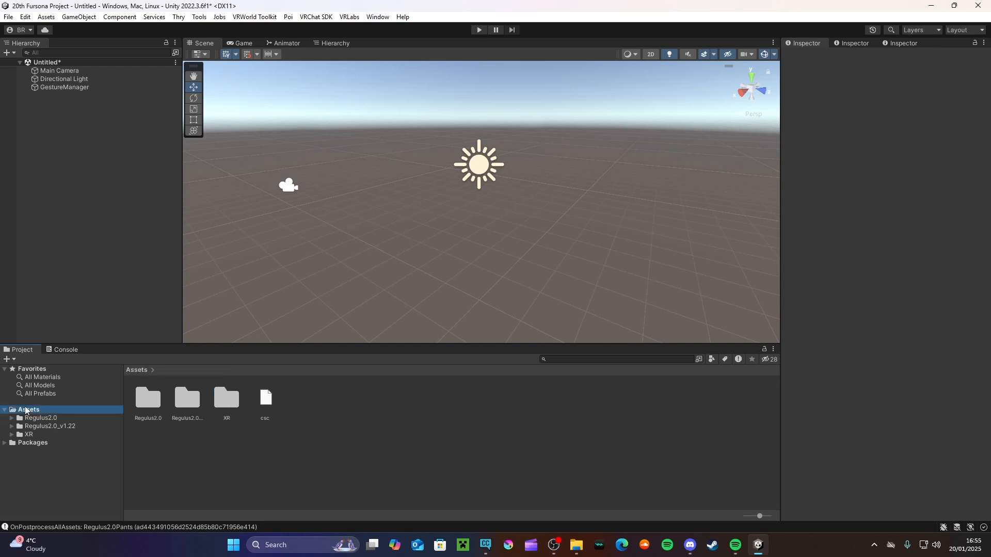
{"action": "left_click", "coordinate": [62, 87]}
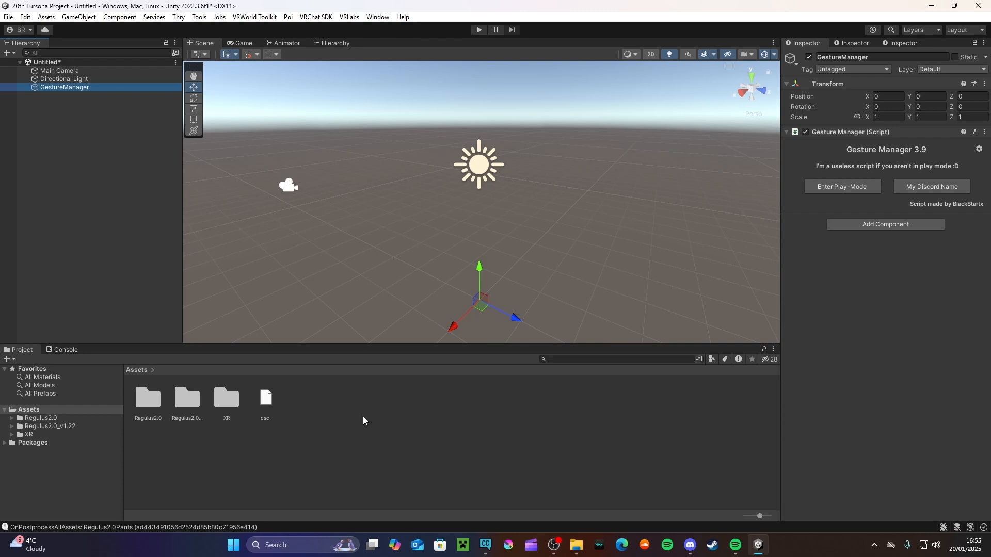
{"action": "left_click", "coordinate": [237, 482]}
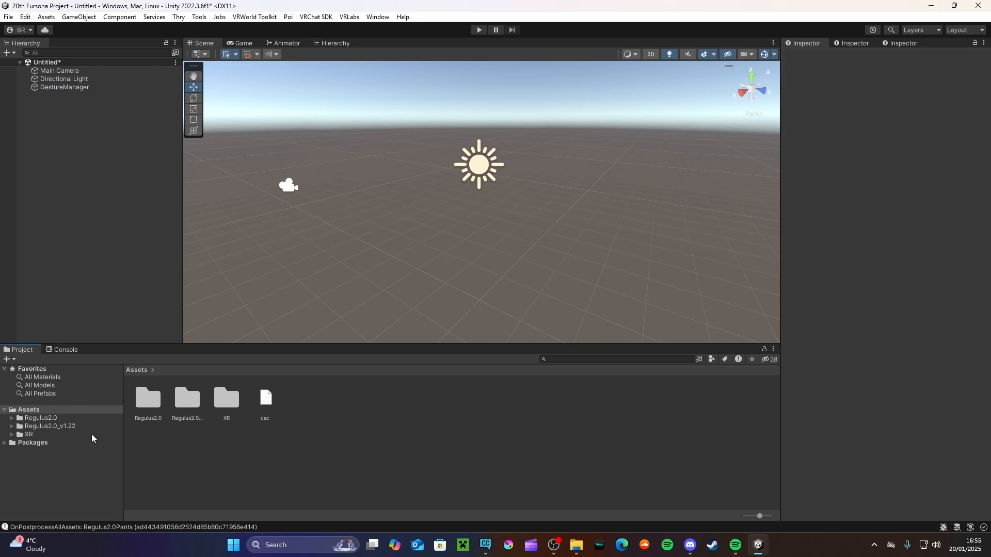
{"action": "left_click", "coordinate": [47, 418]}
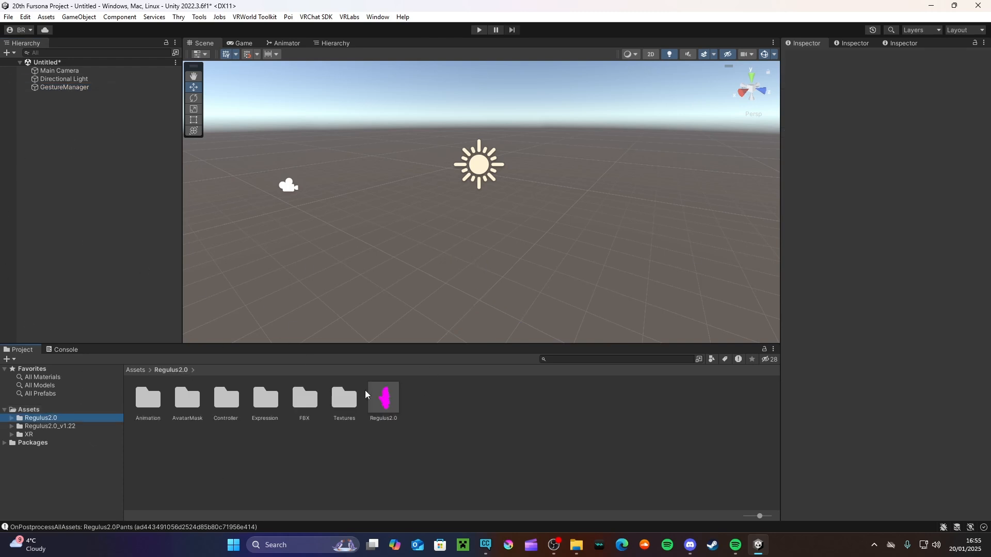
Add the Regulus2.0 avatar prefab from the Regulus2.0 folder to the scene hierarchy and frame it in the Scene view.
{"action": "scroll", "coordinate": [415, 267], "scroll_direction": "up", "scroll_amount": 2}
{"action": "scroll", "coordinate": [480, 281], "scroll_direction": "up", "scroll_amount": 3}
{"action": "middle_click_drag", "start_coordinate": [427, 279], "coordinate": [457, 289]}
{"action": "right_click_drag", "start_coordinate": [458, 290], "coordinate": [420, 274]}
{"action": "middle_click_drag", "start_coordinate": [421, 274], "coordinate": [449, 257]}
{"action": "left_click", "coordinate": [385, 402]}
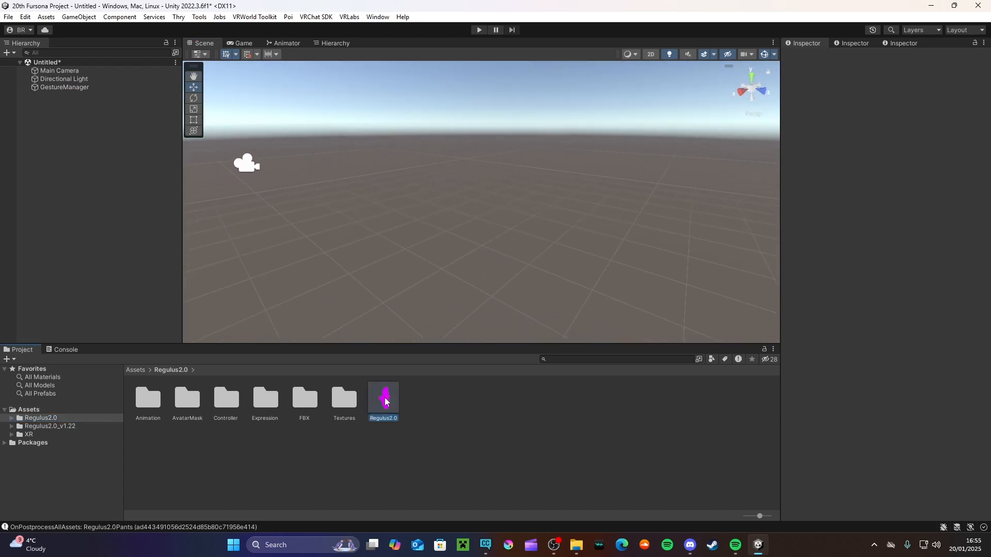
{"action": "left_click_drag", "start_coordinate": [382, 385], "coordinate": [46, 118]}
{"action": "key", "text": "f"}
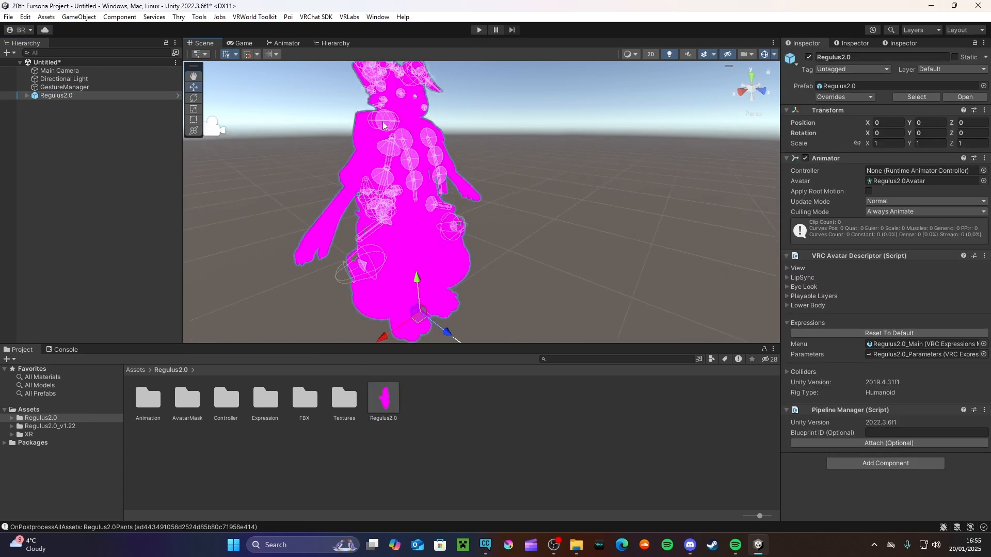
{"action": "scroll", "coordinate": [476, 157], "scroll_direction": "up", "scroll_amount": 4}
{"action": "middle_click_drag", "start_coordinate": [502, 178], "coordinate": [484, 211]}
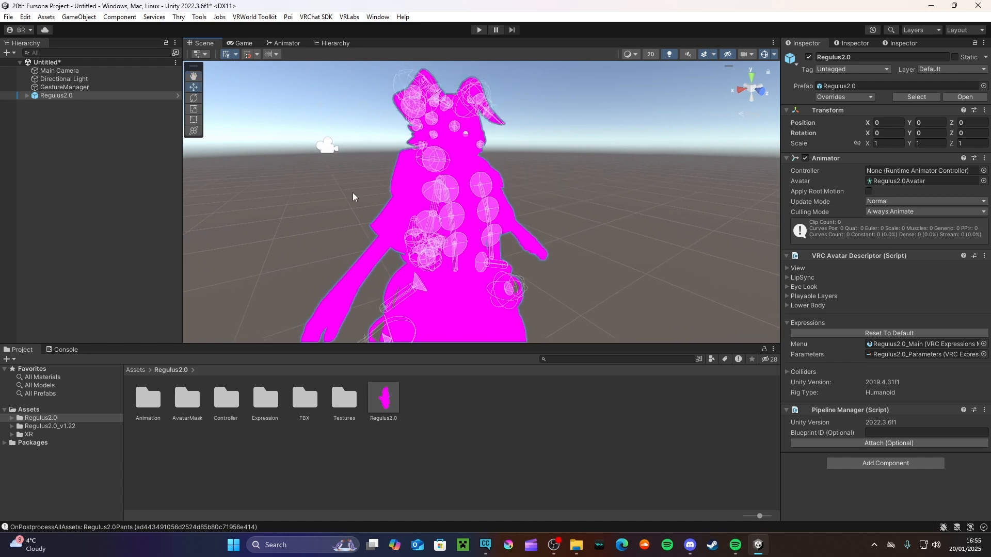
Unpack the Regulus2.0 prefab in the hierarchy, expand its child objects, and deselect it.
{"action": "right_click", "coordinate": [51, 96]}
{"action": "mouse_move", "coordinate": [100, 242]}
{"action": "left_click", "coordinate": [206, 333]}
{"action": "left_click", "coordinate": [26, 96]}
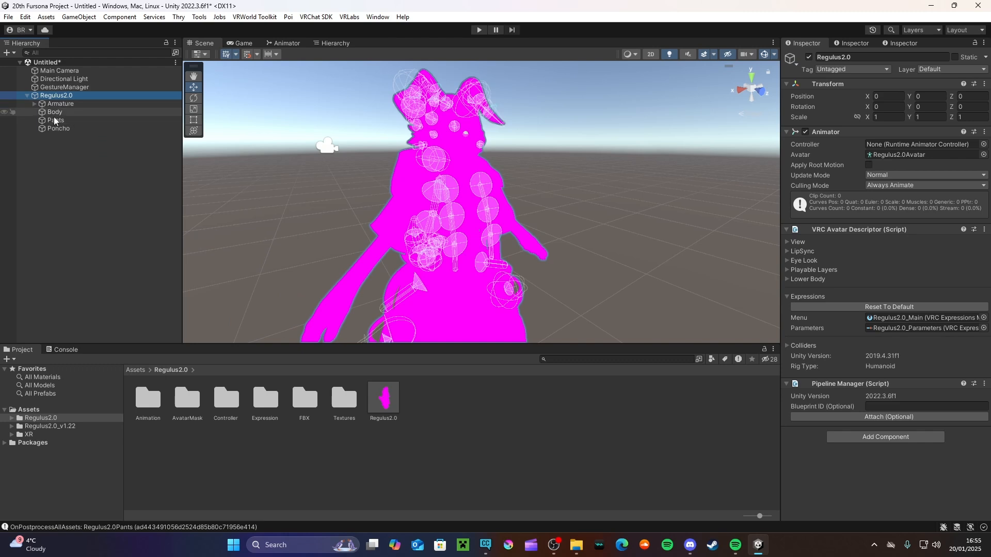
{"action": "left_click", "coordinate": [64, 180]}
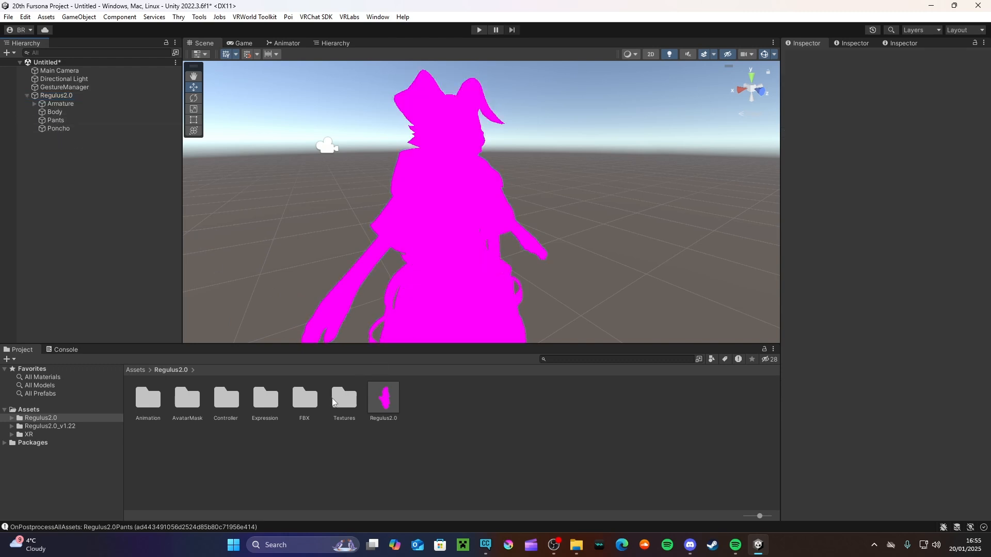
Open the Materials folder inside the Regulus2.0 Textures folder.
{"action": "middle_click_drag", "start_coordinate": [465, 214], "coordinate": [463, 237]}
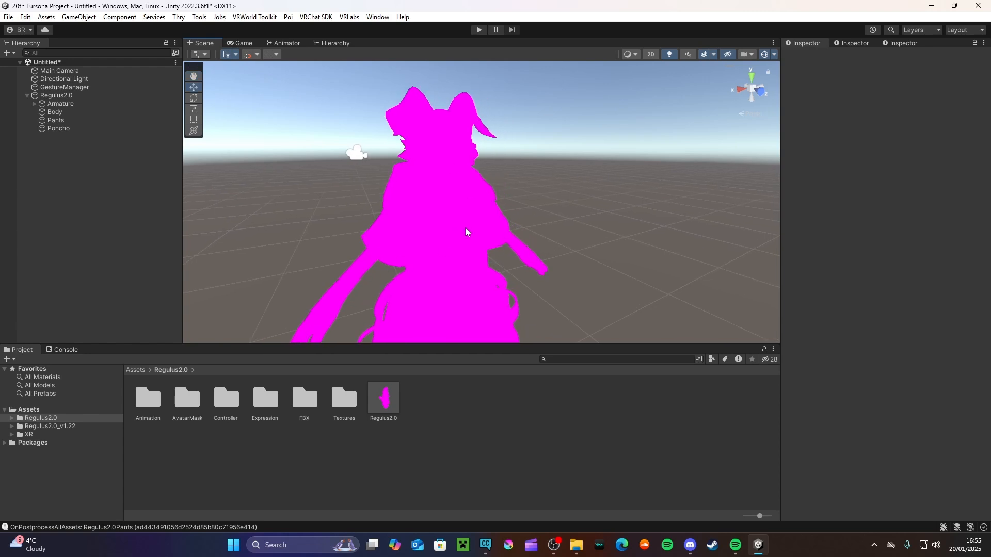
{"action": "right_click_drag", "start_coordinate": [462, 231], "coordinate": [474, 239]}
{"action": "middle_click_drag", "start_coordinate": [474, 239], "coordinate": [481, 239]}
{"action": "double_click", "coordinate": [343, 398]}
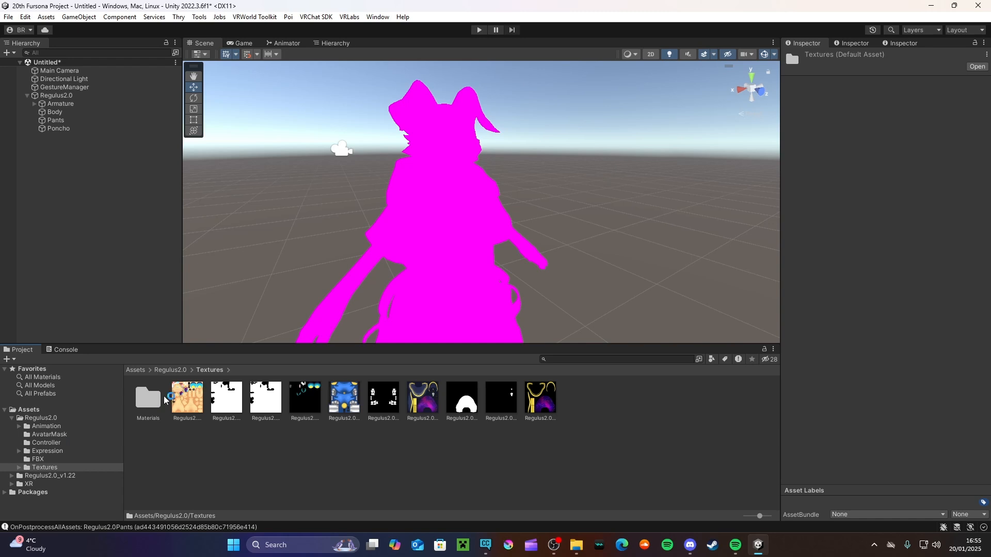
{"action": "double_click", "coordinate": [151, 402]}
Switch the Poncho, Body and Pants materials together to the .poiyomi/Poiyomi Toon shader.
{"action": "left_click", "coordinate": [150, 401]}
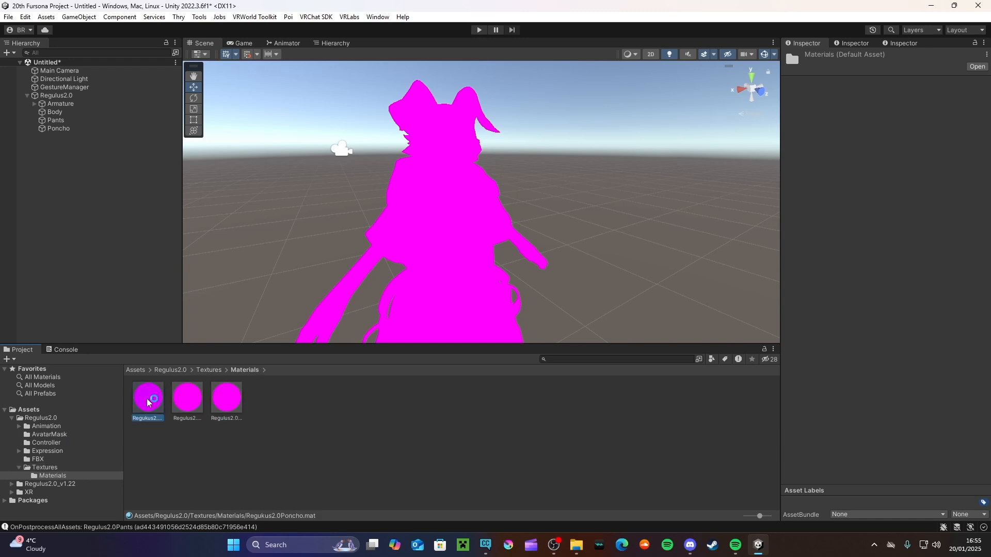
{"action": "left_click", "coordinate": [231, 399], "text": "shift"}
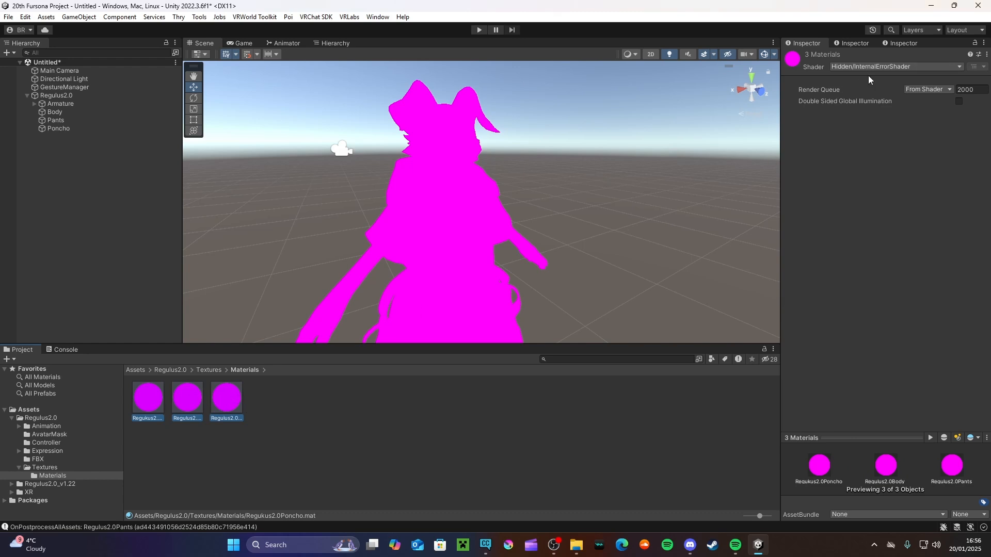
{"action": "left_click", "coordinate": [889, 69]}
{"action": "left_click", "coordinate": [862, 101]}
{"action": "left_click", "coordinate": [889, 109]}
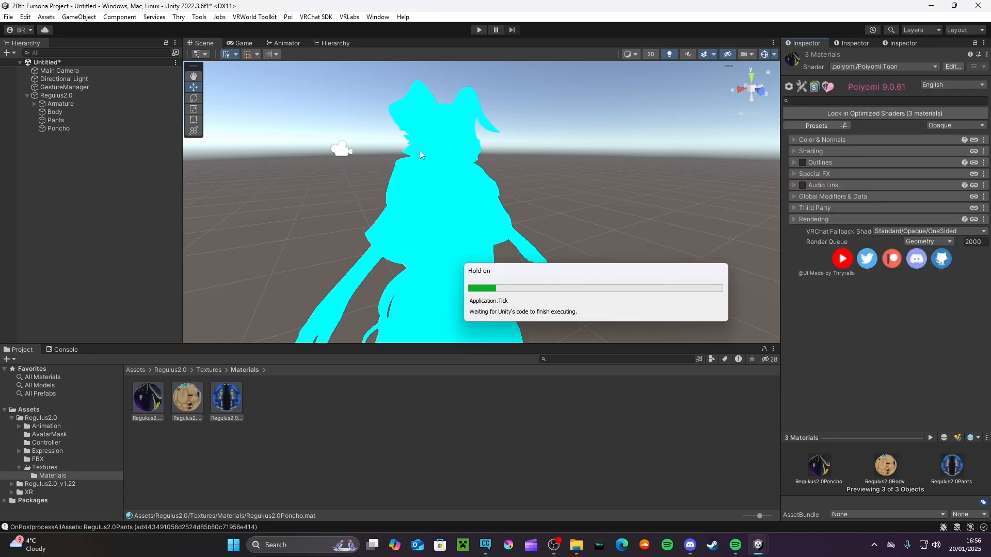
{"action": "middle_click_drag", "start_coordinate": [469, 176], "coordinate": [454, 207]}
{"action": "right_click_drag", "start_coordinate": [515, 215], "coordinate": [505, 213]}
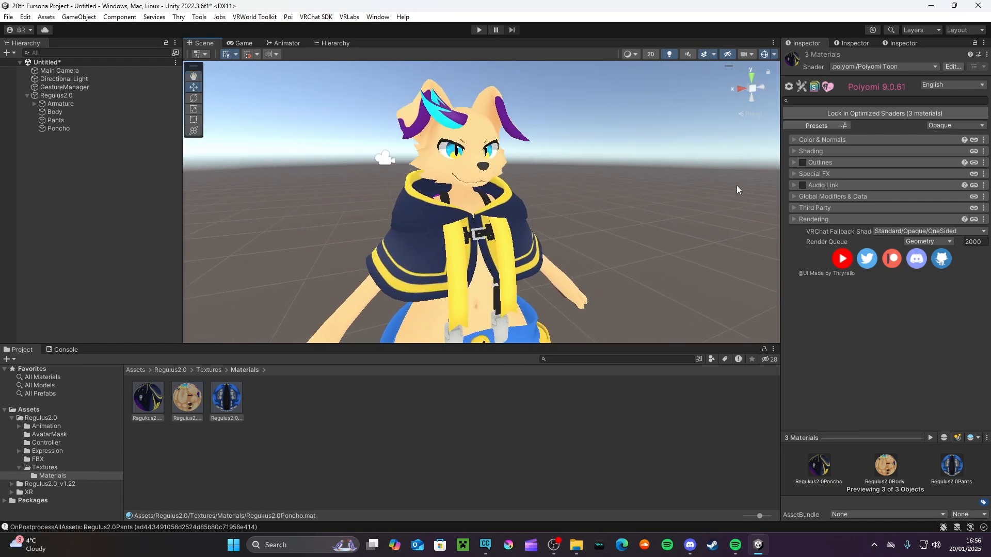
Enable Outlines on the three selected materials and set the outline size to 0.002.
{"action": "left_click", "coordinate": [803, 163]}
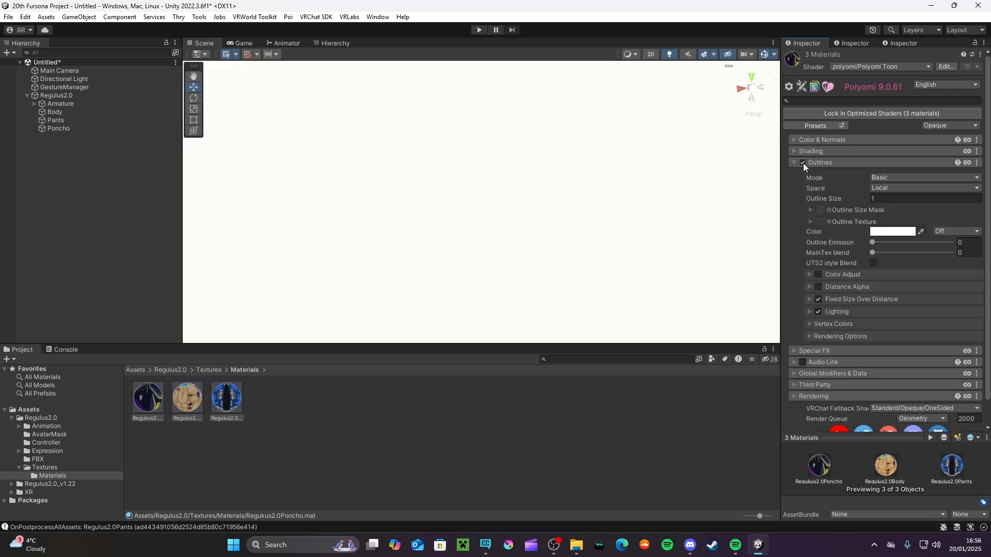
{"action": "scroll", "coordinate": [537, 205], "scroll_direction": "down", "scroll_amount": 5}
{"action": "mouse_move", "coordinate": [543, 194]}
{"action": "middle_mouse_down"}
{"action": "mouse_move", "coordinate": [534, 152]}
{"action": "mouse_move", "coordinate": [540, 199]}
{"action": "middle_mouse_up"}
{"action": "scroll", "coordinate": [595, 198], "scroll_direction": "up", "scroll_amount": 4}
{"action": "left_click", "coordinate": [912, 200]}
{"action": "key", "text": "BackSpace"}
{"action": "type", "text": "0.002"}
{"action": "scroll", "coordinate": [488, 228], "scroll_direction": "up", "scroll_amount": 5}
{"action": "scroll", "coordinate": [487, 229], "scroll_direction": "up", "scroll_amount": 2}
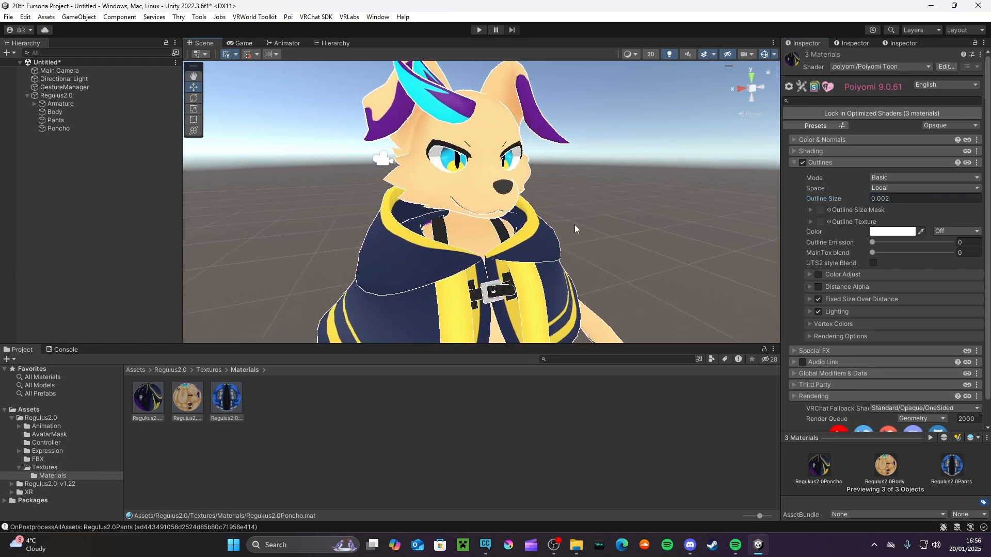
Set the outline color to black (000000) and check the avatar's outlines up close and from farther away.
{"action": "left_click", "coordinate": [892, 231]}
{"action": "left_click", "coordinate": [899, 343]}
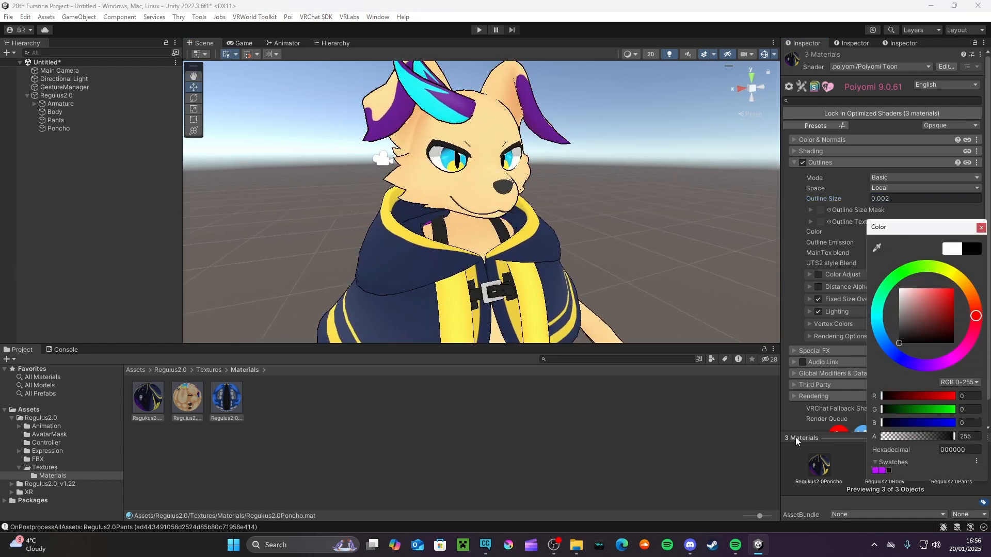
{"action": "left_click", "coordinate": [981, 229]}
{"action": "scroll", "coordinate": [493, 196], "scroll_direction": "up", "scroll_amount": 3}
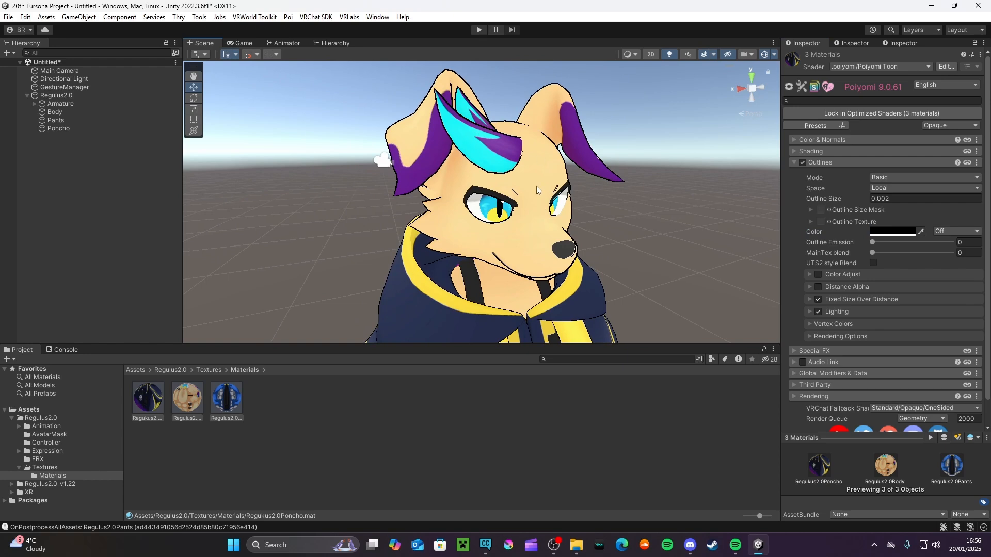
{"action": "scroll", "coordinate": [547, 185], "scroll_direction": "down", "scroll_amount": 5}
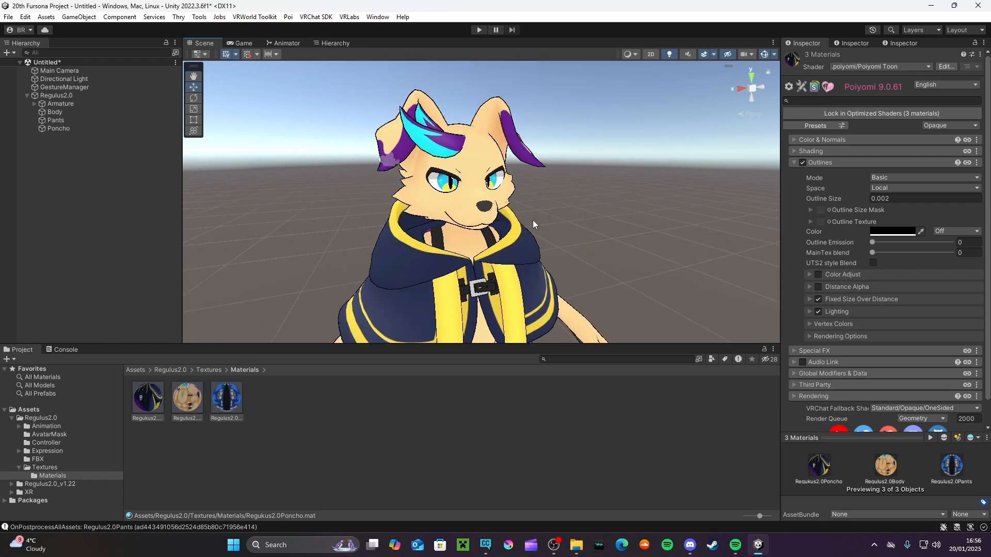
{"action": "scroll", "coordinate": [567, 221], "scroll_direction": "up", "scroll_amount": 2}
{"action": "scroll", "coordinate": [591, 215], "scroll_direction": "down", "scroll_amount": 3}
{"action": "scroll", "coordinate": [588, 214], "scroll_direction": "up", "scroll_amount": 6}
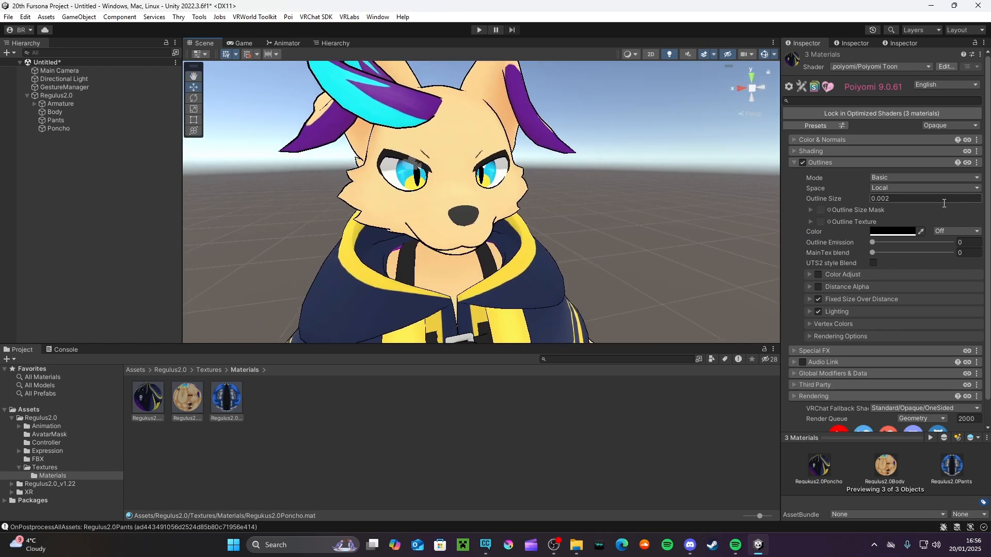
Try thicker outline sizes of 0.1, 0.01 and 0.003 on the three materials.
{"action": "scroll", "coordinate": [555, 199], "scroll_direction": "up", "scroll_amount": 4}
{"action": "double_click", "coordinate": [928, 201]}
{"action": "key", "text": "BackSpace"}
{"action": "key", "text": "BackSpace"}
{"action": "key", "text": "BackSpace"}
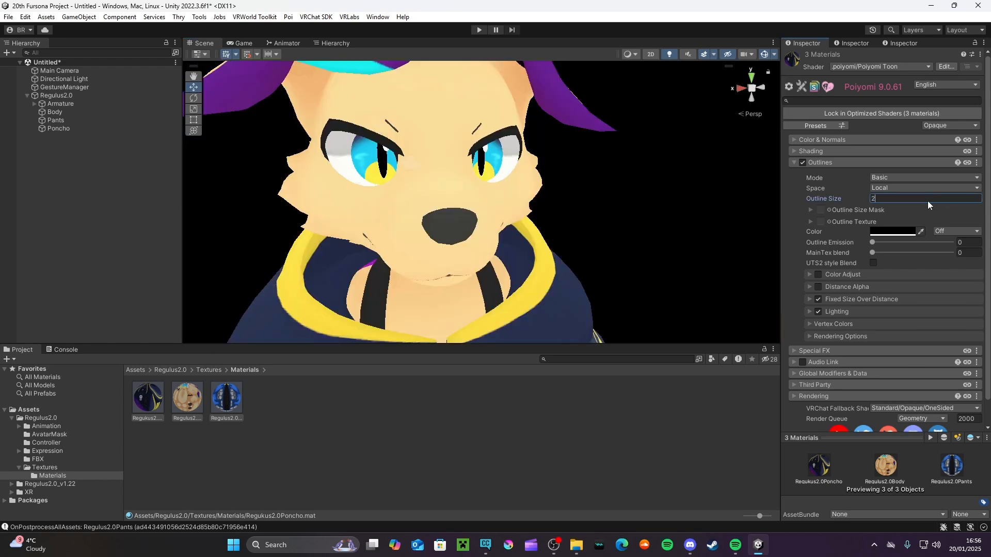
{"action": "type", "text": "0."}
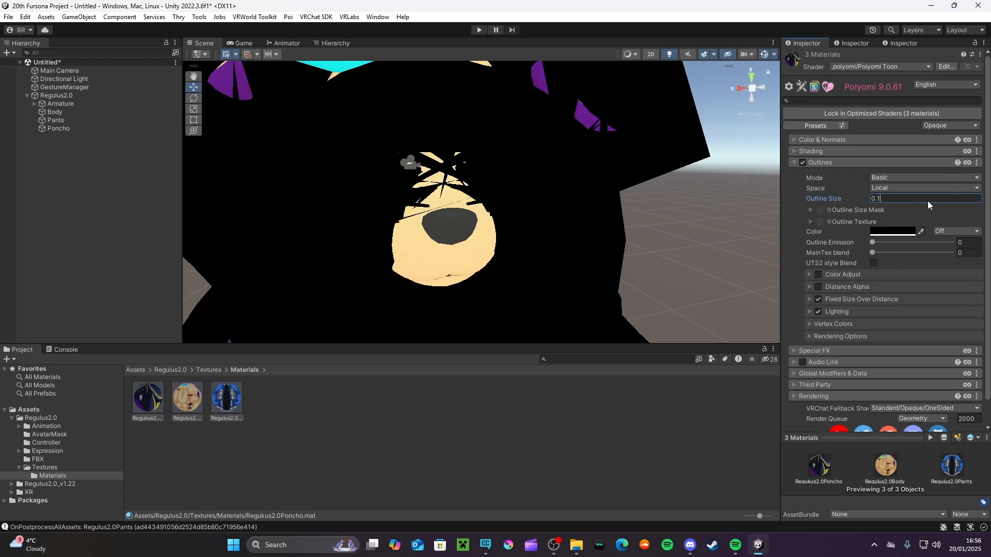
{"action": "type", "text": "01"}
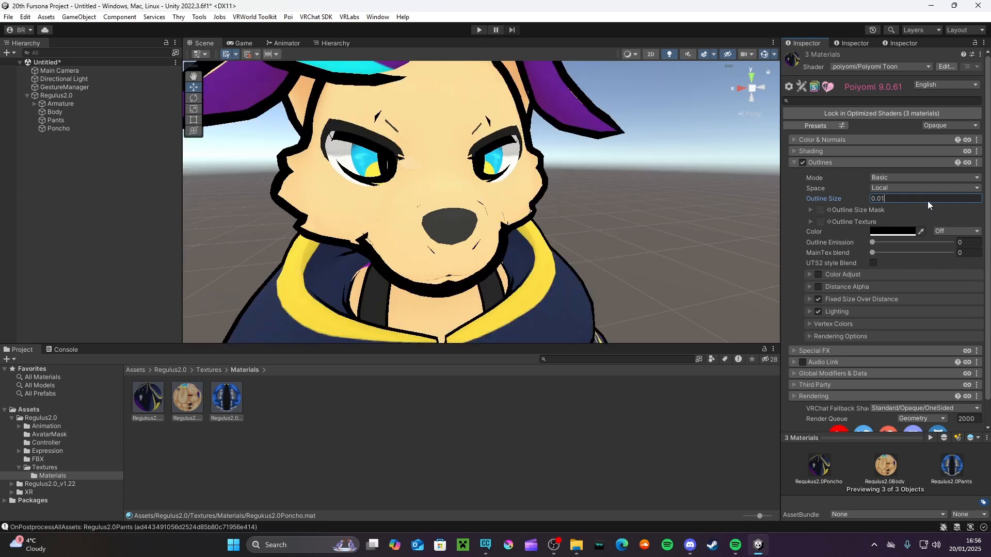
{"action": "key", "text": "BackSpace"}
{"action": "type", "text": "03"}
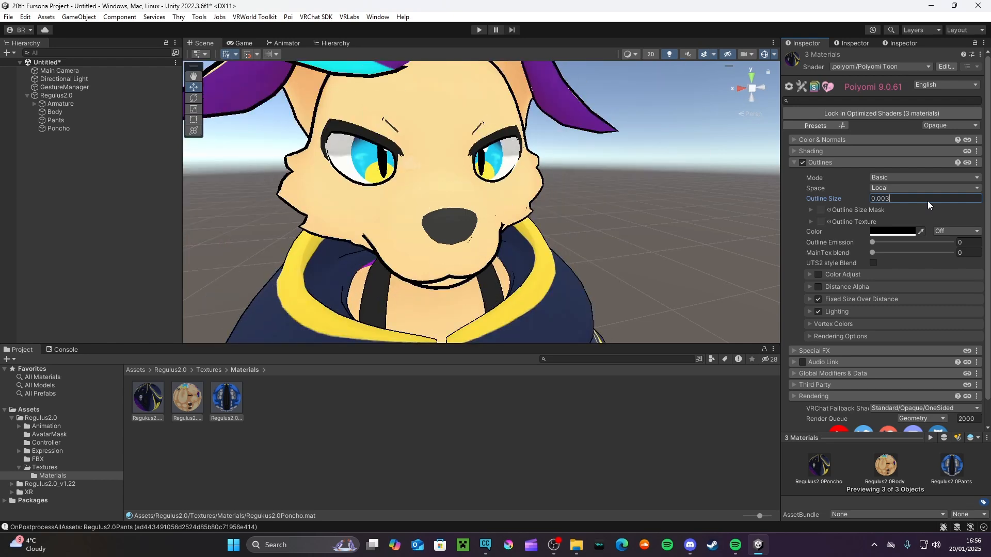
Try a very thin outline size of 0.00003 and check it on the avatar's face.
{"action": "key", "text": "BackSpace"}
{"action": "type", "text": "003"}
{"action": "scroll", "coordinate": [474, 187], "scroll_direction": "up", "scroll_amount": 3}
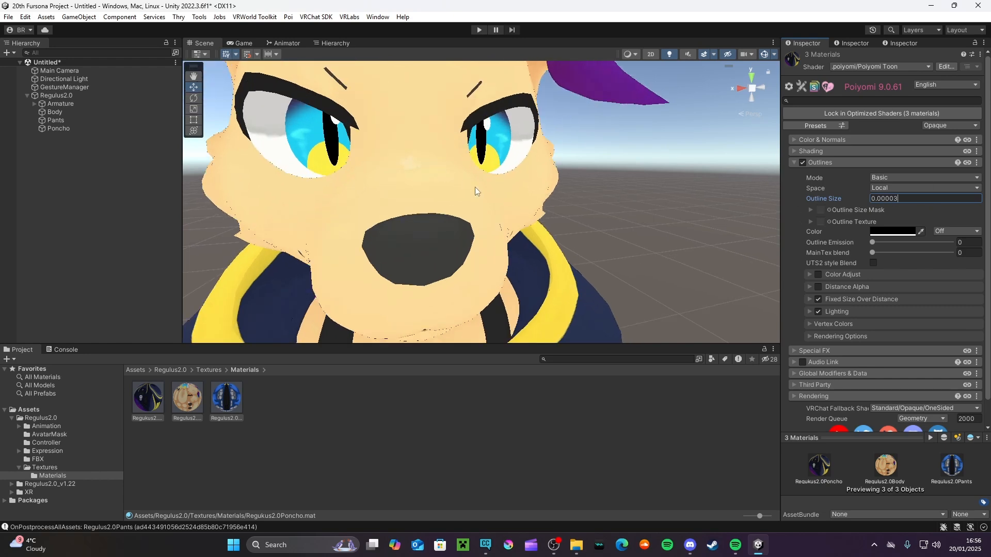
{"action": "middle_click_drag", "start_coordinate": [454, 264], "coordinate": [497, 157]}
{"action": "scroll", "coordinate": [468, 208], "scroll_direction": "down", "scroll_amount": 5}
{"action": "middle_click_drag", "start_coordinate": [484, 205], "coordinate": [485, 245]}
Set the outline size of the three materials to 0.002 and collapse the Outlines section.
{"action": "double_click", "coordinate": [902, 199]}
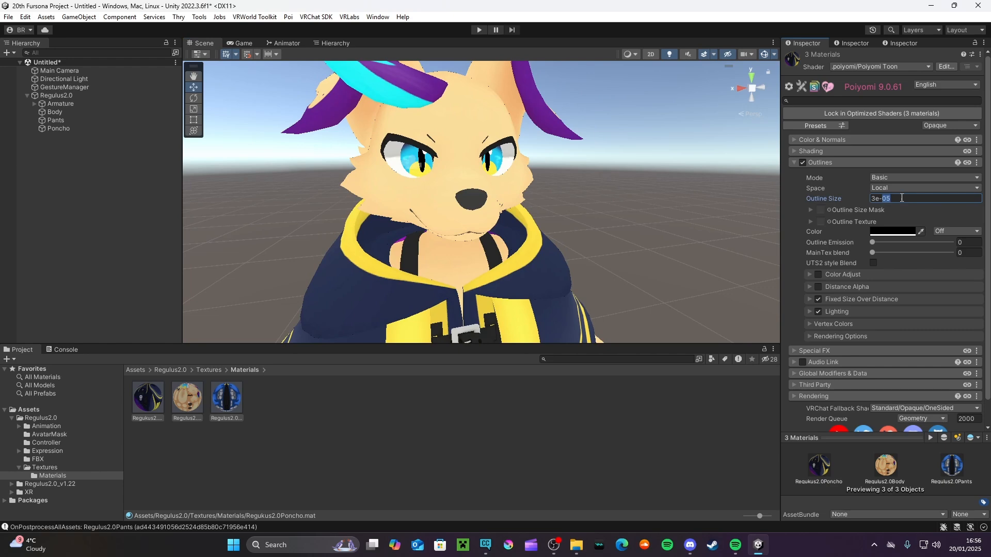
{"action": "key", "text": "BackSpace"}
{"action": "key", "text": "BackSpace"}
{"action": "key", "text": "BackSpace"}
{"action": "key", "text": "BackSpace"}
{"action": "type", "text": "0.002"}
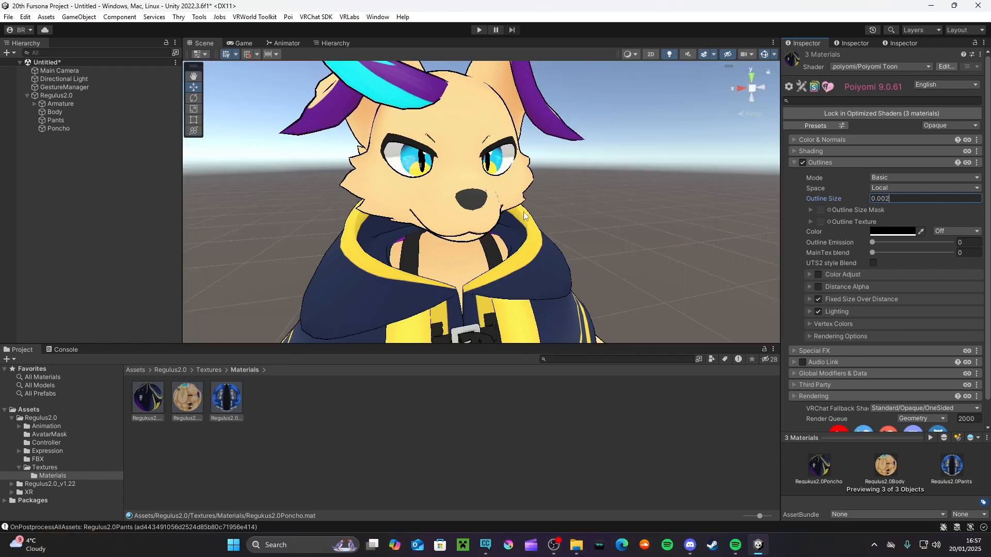
{"action": "scroll", "coordinate": [543, 216], "scroll_direction": "down", "scroll_amount": 4}
{"action": "scroll", "coordinate": [588, 198], "scroll_direction": "down", "scroll_amount": 2}
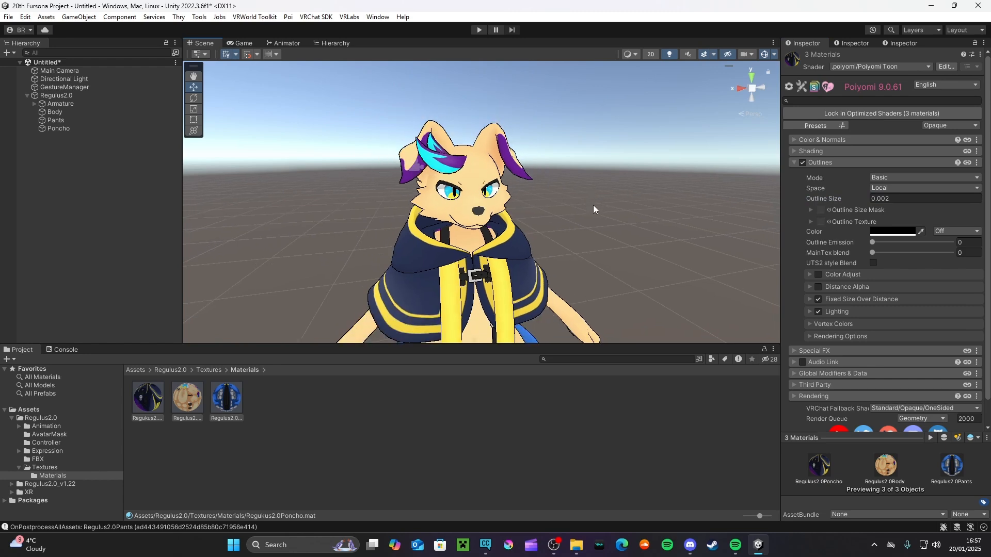
{"action": "left_click", "coordinate": [794, 162]}
{"action": "scroll", "coordinate": [614, 186], "scroll_direction": "down", "scroll_amount": 3}
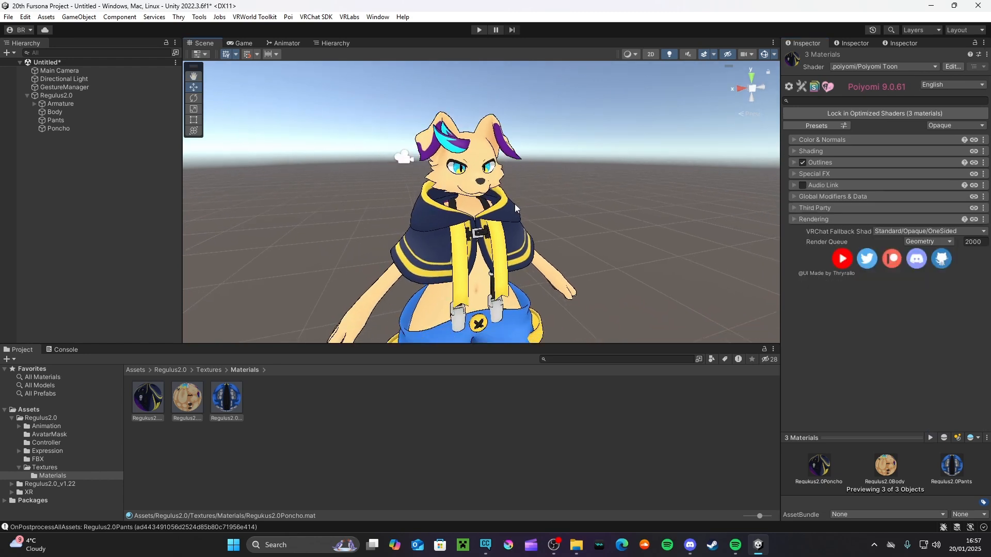
Deselect the materials and return to the Regulus2.0 folder under Assets.
{"action": "left_click", "coordinate": [292, 416]}
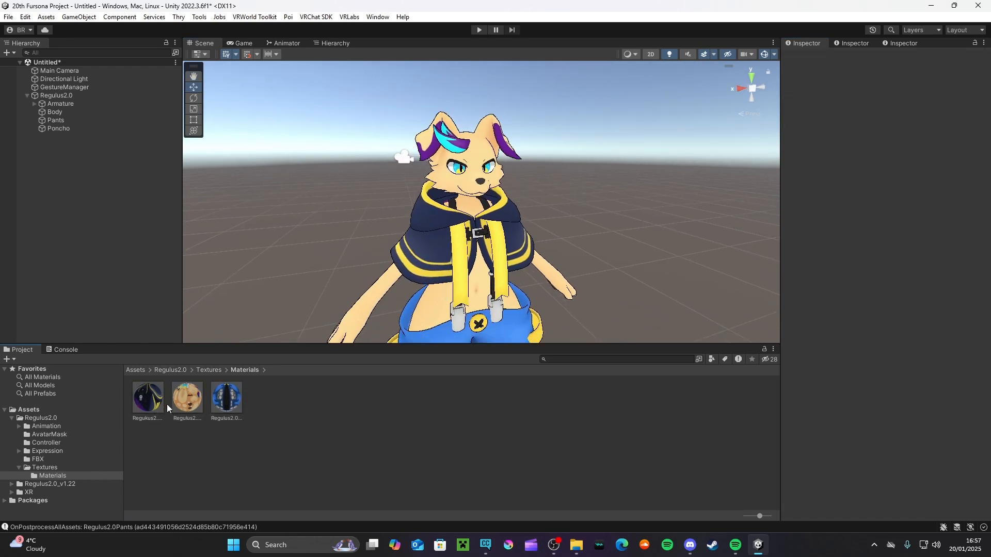
{"action": "left_click", "coordinate": [32, 411]}
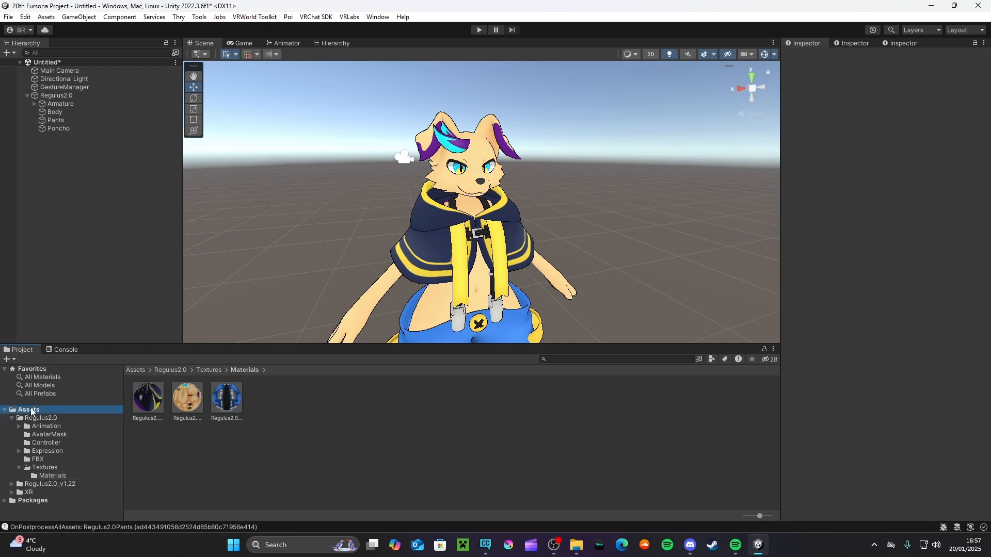
{"action": "left_click", "coordinate": [41, 418]}
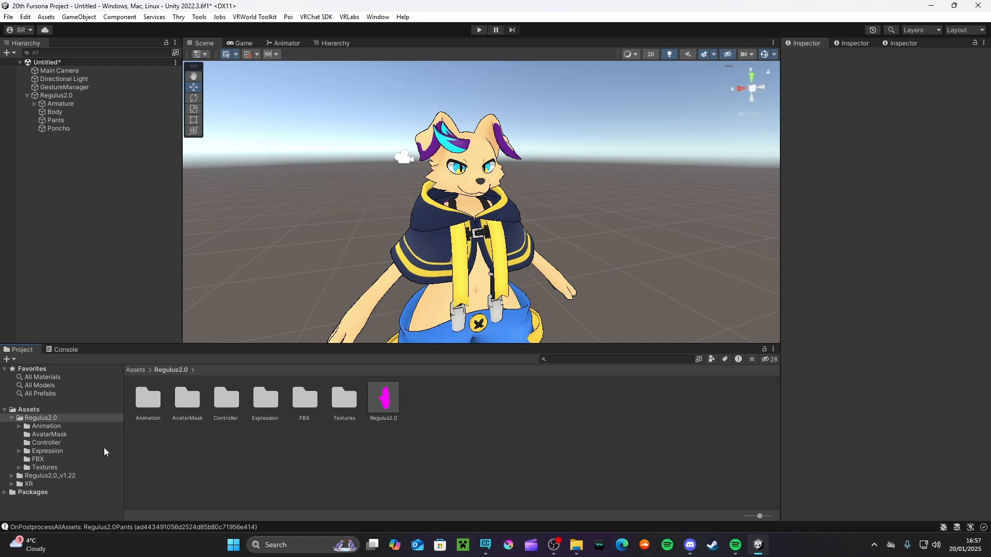
Examine the avatar's Pants and Poncho clothing objects in the hierarchy and the scene.
{"action": "left_click", "coordinate": [61, 122]}
{"action": "left_click", "coordinate": [67, 129]}
{"action": "scroll", "coordinate": [383, 227], "scroll_direction": "up", "scroll_amount": 2}
{"action": "middle_click_drag", "start_coordinate": [383, 228], "coordinate": [353, 205]}
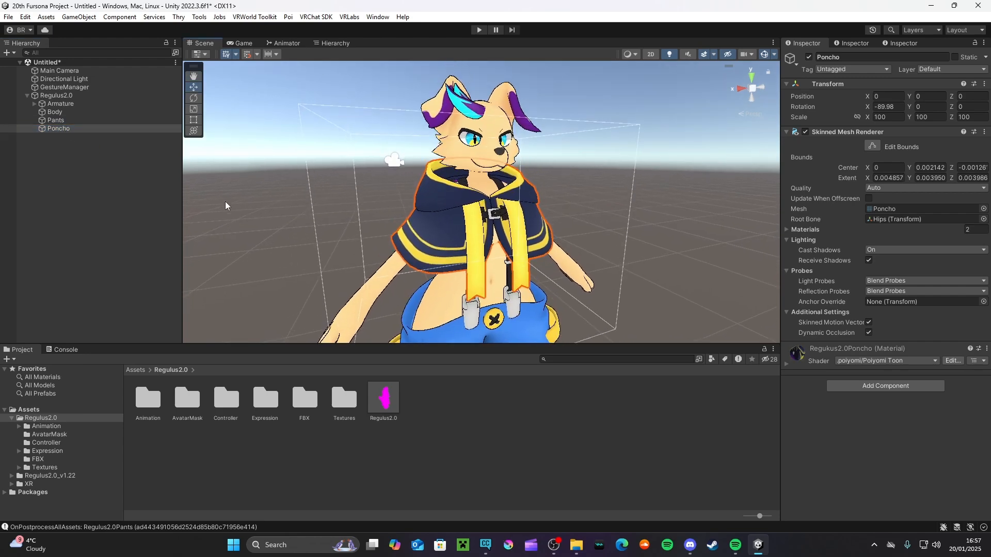
{"action": "left_click", "coordinate": [69, 143]}
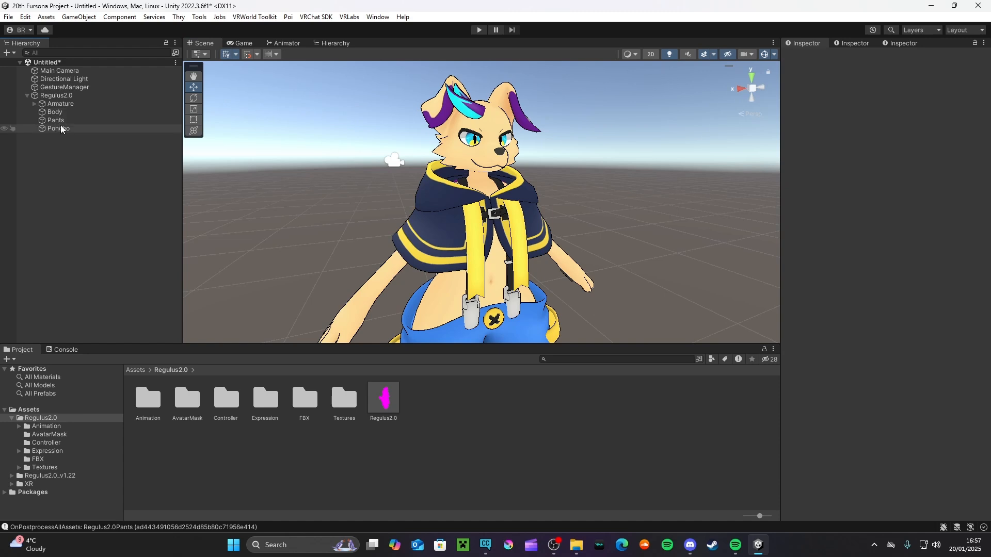
{"action": "left_click", "coordinate": [77, 129]}
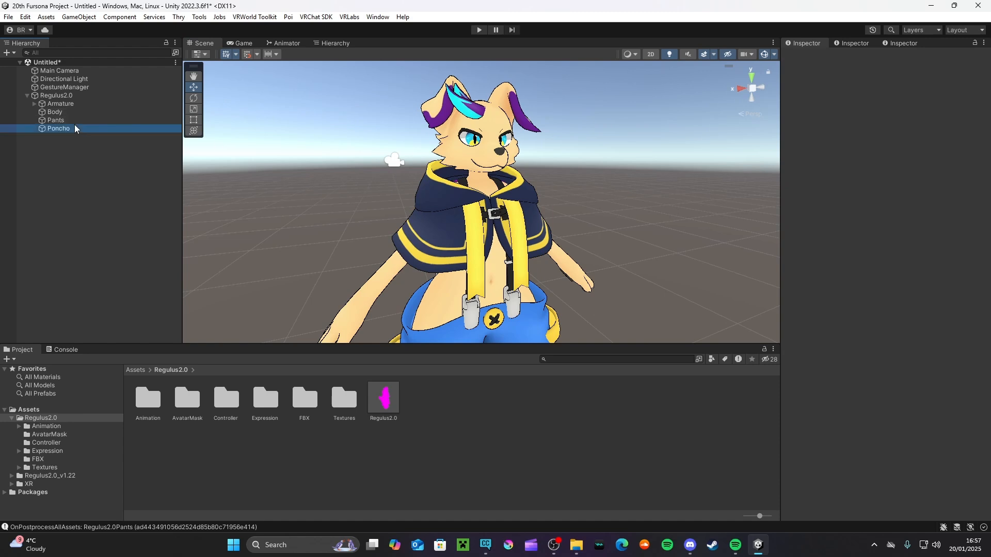
{"action": "left_click", "coordinate": [76, 120]}
{"action": "left_click", "coordinate": [327, 140]}
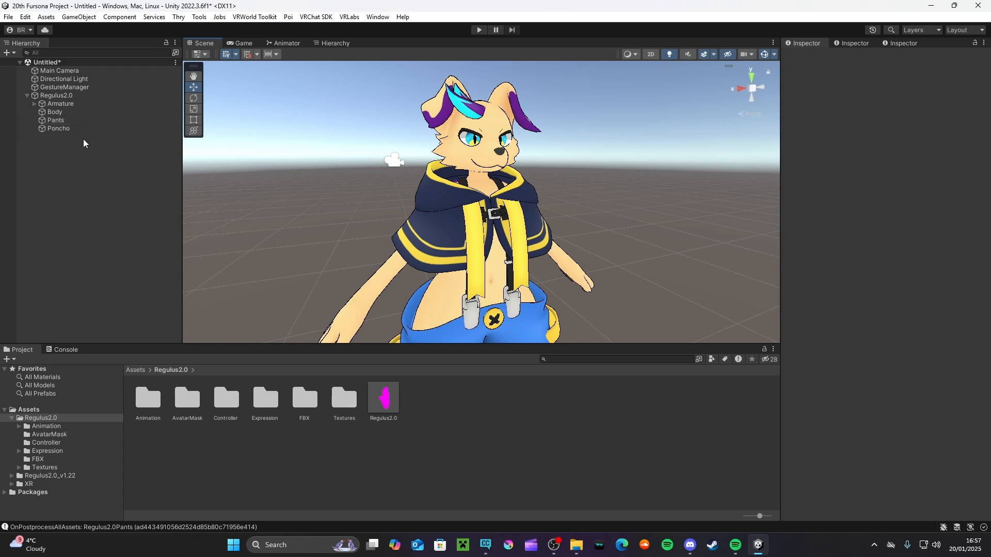
{"action": "scroll", "coordinate": [260, 163], "scroll_direction": "down", "scroll_amount": 2}
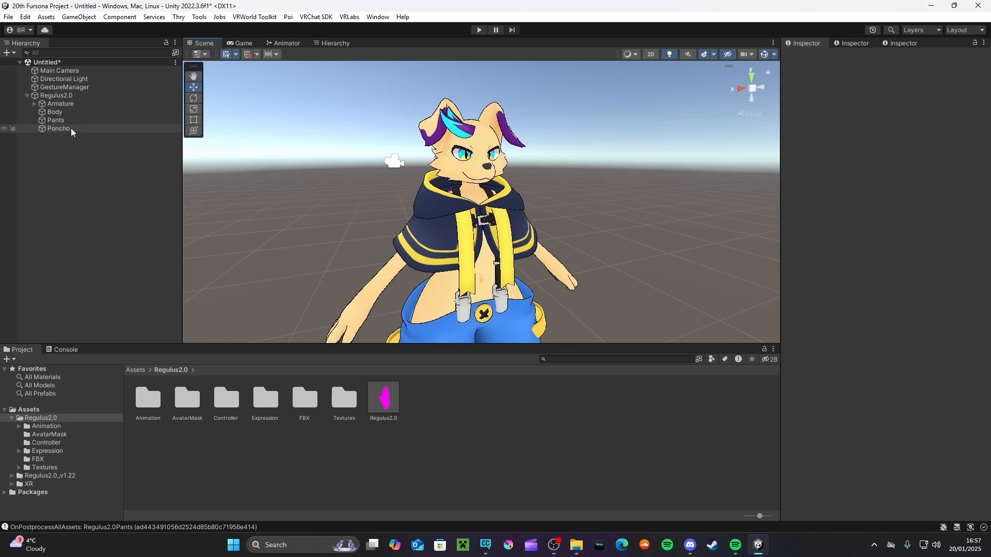
Open the Expression folder inside Regulus2.0 in the project assets.
{"action": "left_click", "coordinate": [31, 409]}
{"action": "left_click", "coordinate": [47, 451]}
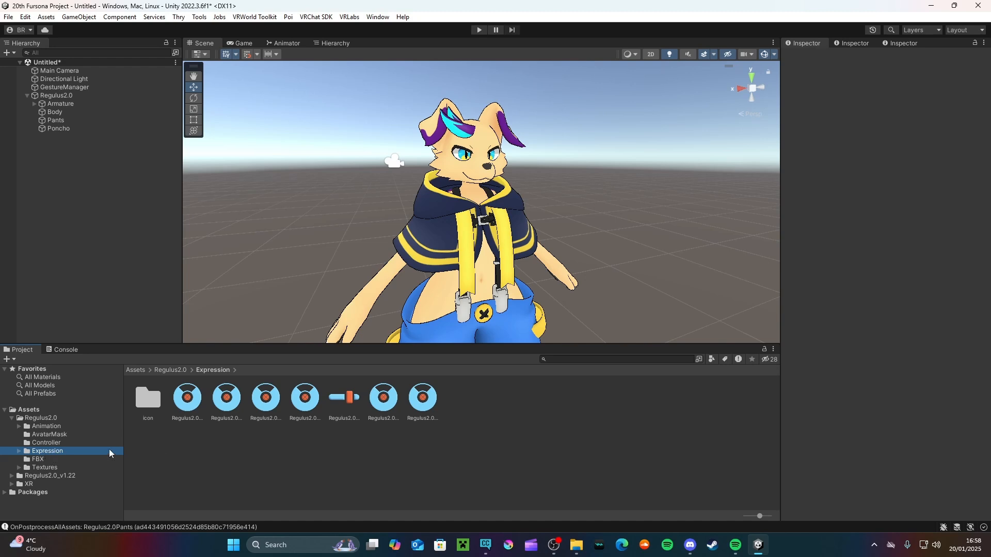
Remove the Pants and Poncho toggle controls from the Regulus 2.0_cloth expressions menu.
{"action": "left_click", "coordinate": [181, 411]}
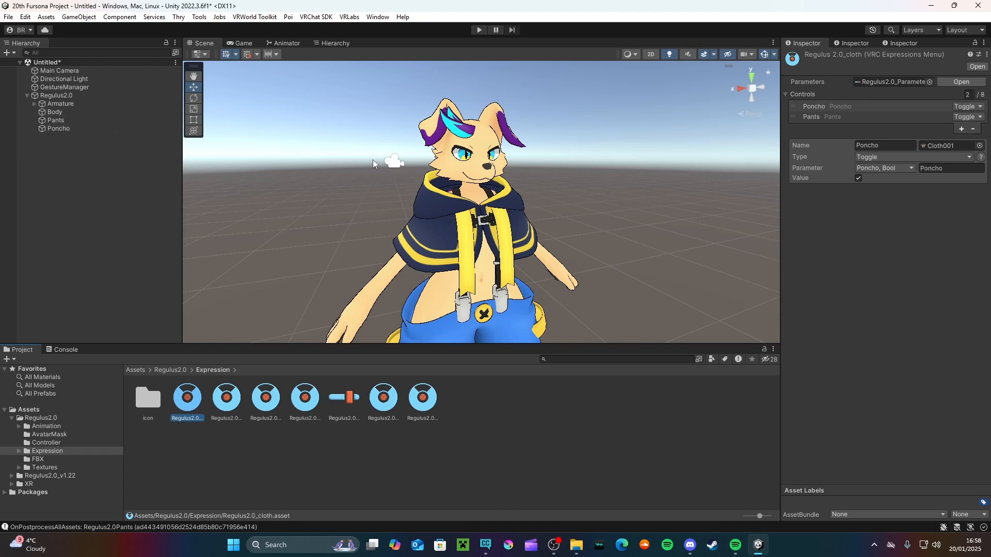
{"action": "left_click_drag", "start_coordinate": [615, 177], "coordinate": [612, 174], "text": "alt"}
{"action": "right_click_drag", "start_coordinate": [611, 174], "coordinate": [604, 174]}
{"action": "middle_click_drag", "start_coordinate": [604, 174], "coordinate": [647, 181]}
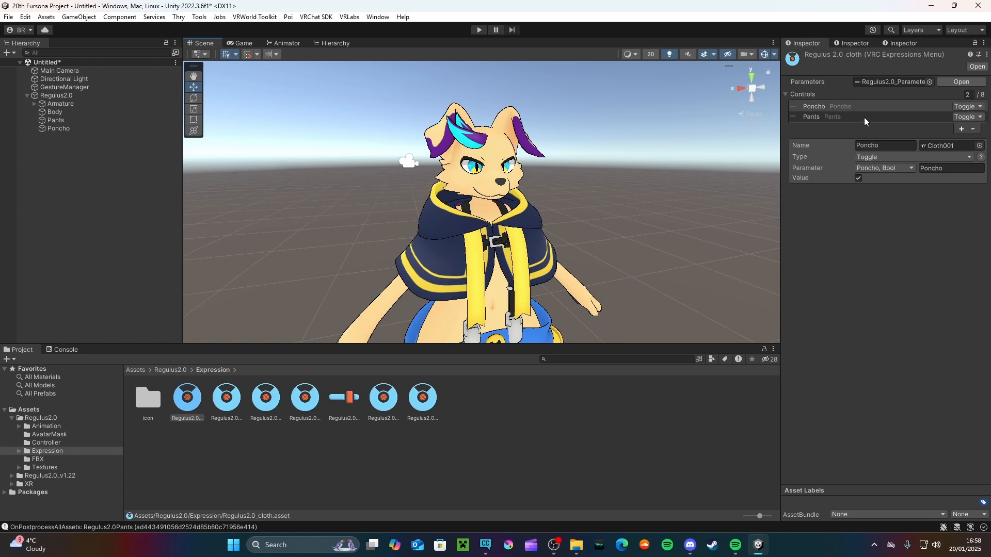
{"action": "left_click", "coordinate": [975, 133]}
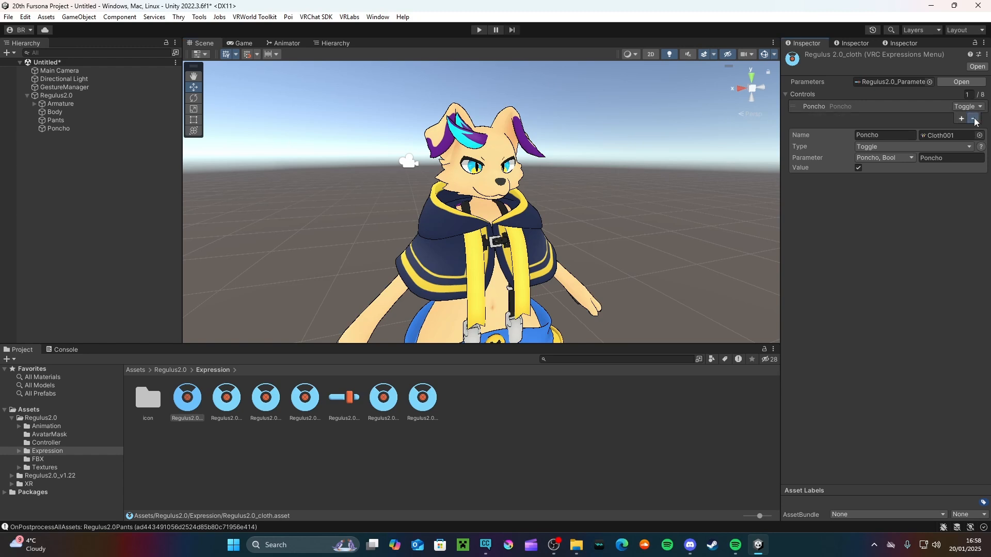
{"action": "left_click", "coordinate": [973, 120]}
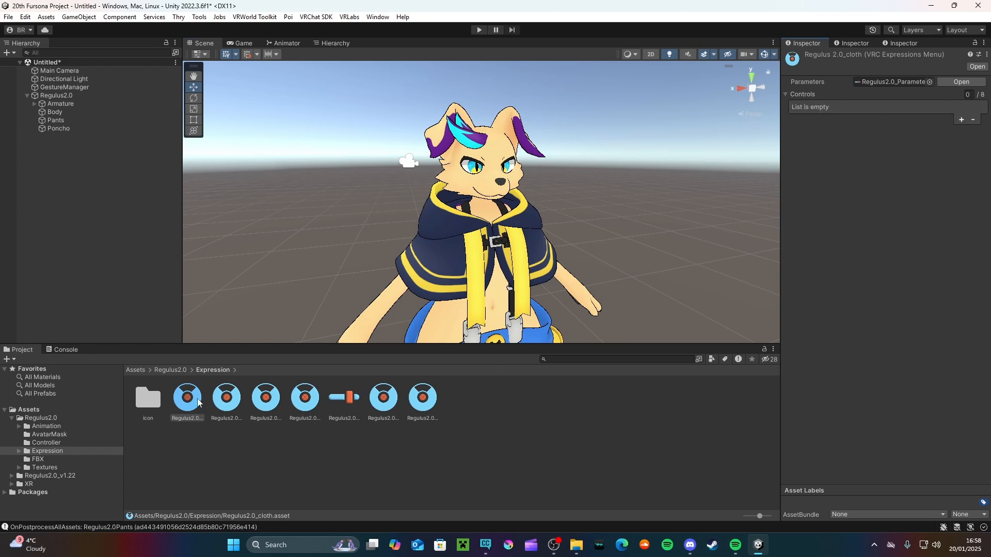
Delete the Pants and Poncho parameters from the Regulus 2.0_Parameters expression parameters asset.
{"action": "left_click", "coordinate": [348, 401]}
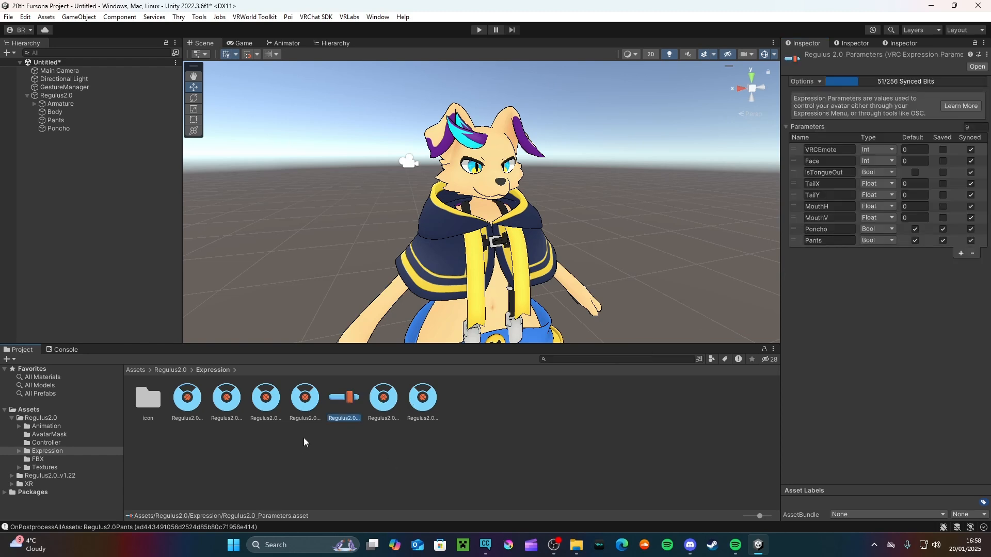
{"action": "left_click", "coordinate": [801, 240]}
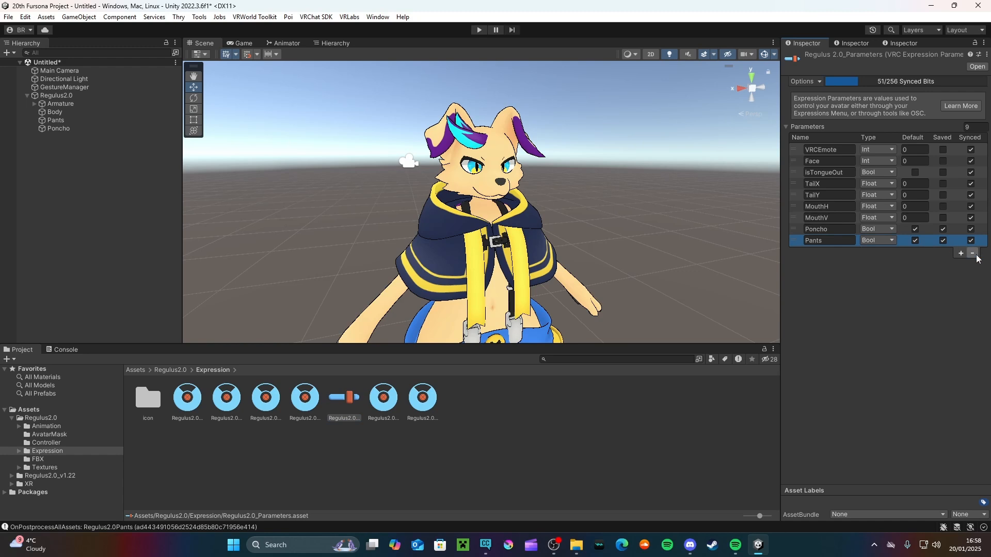
{"action": "left_click", "coordinate": [973, 253]}
{"action": "left_click", "coordinate": [799, 229]}
{"action": "left_click", "coordinate": [972, 242]}
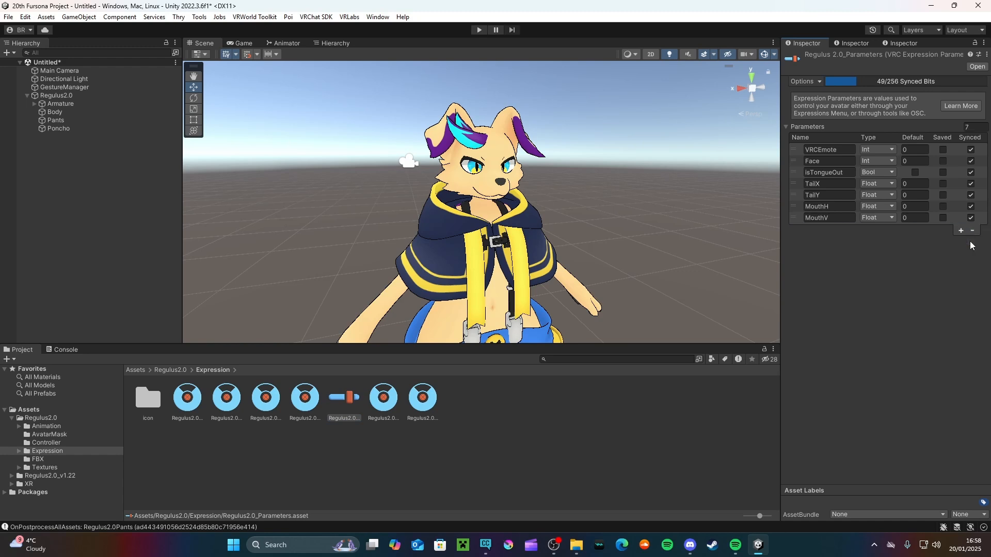
Delete the Pants and Poncho layers from the Regulus2.0_FXLayer animator controller.
{"action": "left_click", "coordinate": [329, 179]}
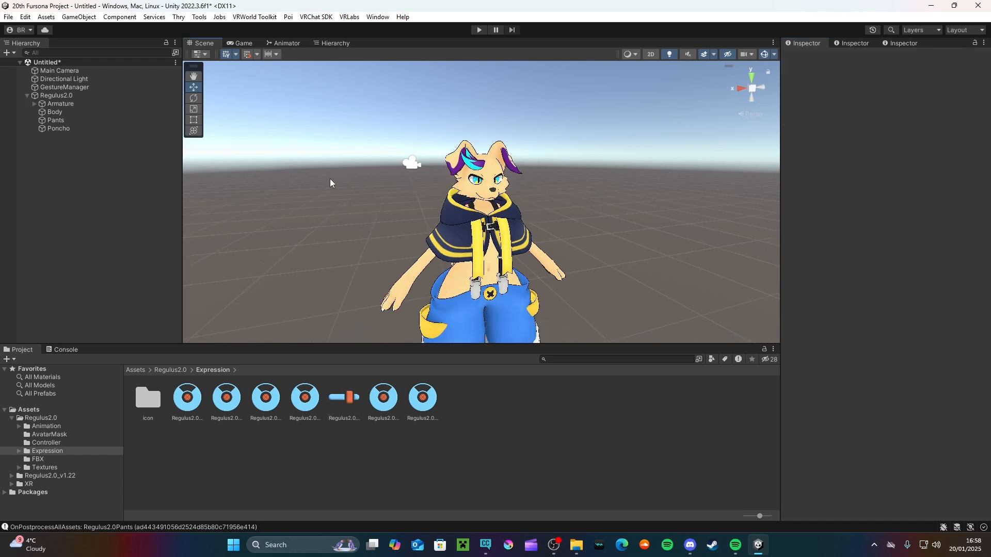
{"action": "left_click", "coordinate": [287, 43]}
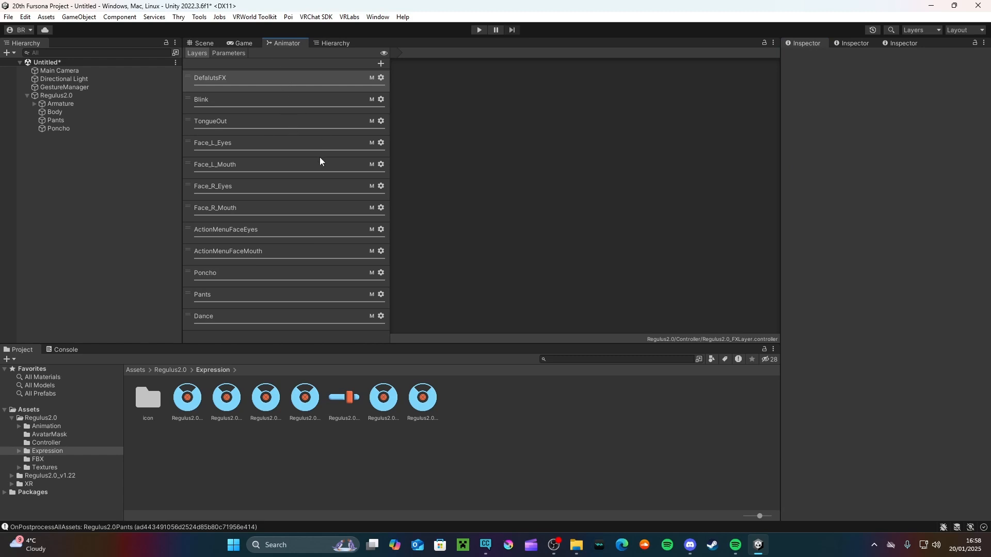
{"action": "left_click", "coordinate": [302, 295]}
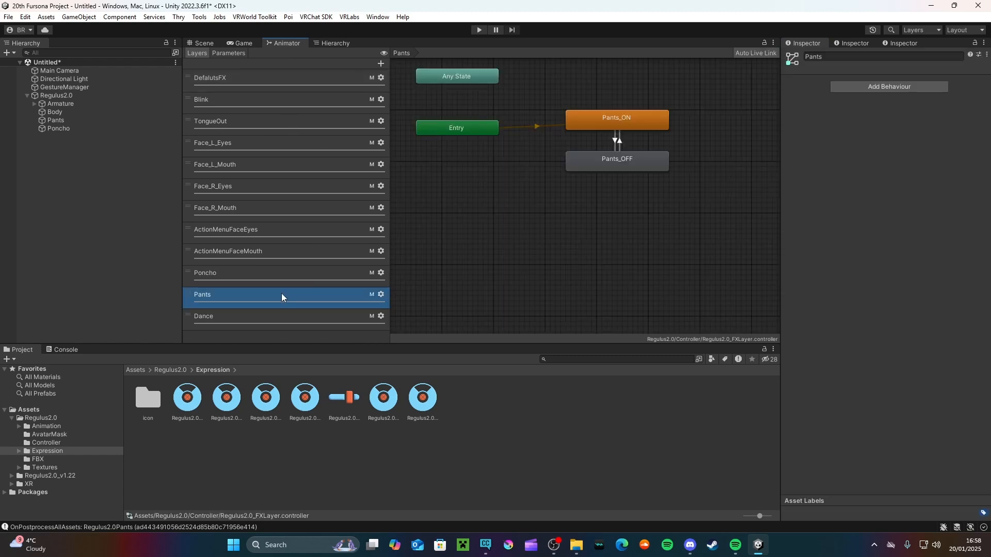
{"action": "key", "text": "Delete"}
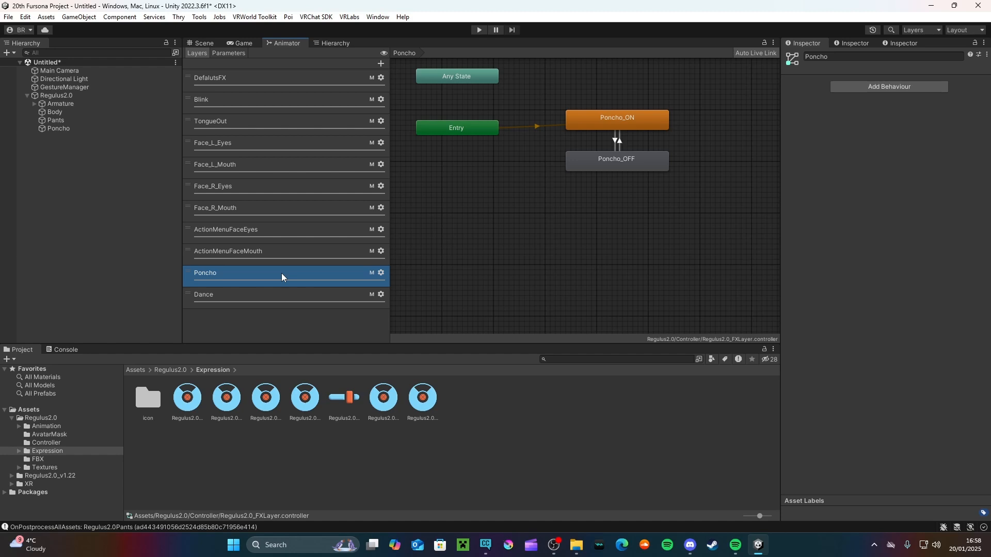
{"action": "key", "text": "Delete"}
Delete the Pants and Poncho parameters from the FX animator controller and return to its layer list.
{"action": "left_click", "coordinate": [232, 52]}
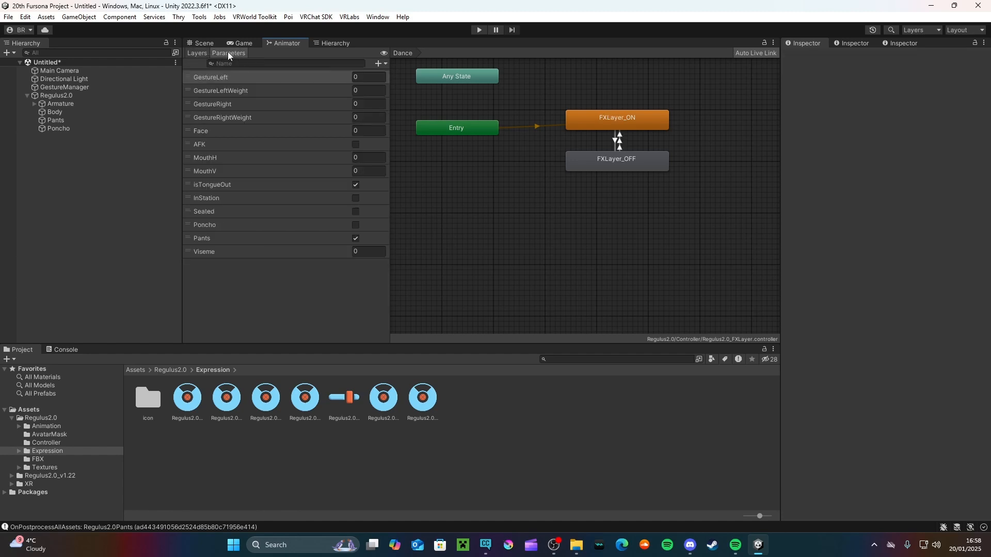
{"action": "left_click", "coordinate": [211, 240]}
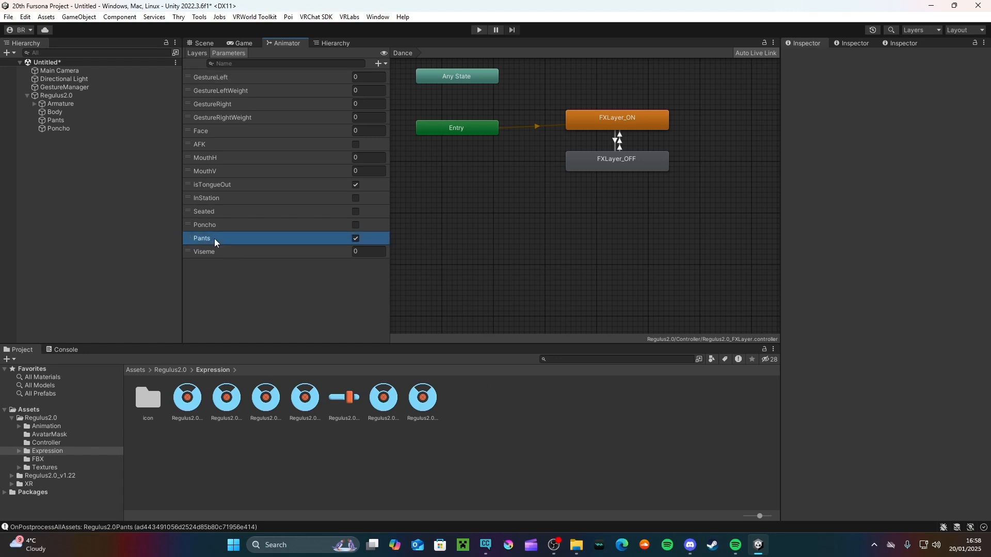
{"action": "key", "text": "Delete"}
{"action": "left_click", "coordinate": [222, 224]}
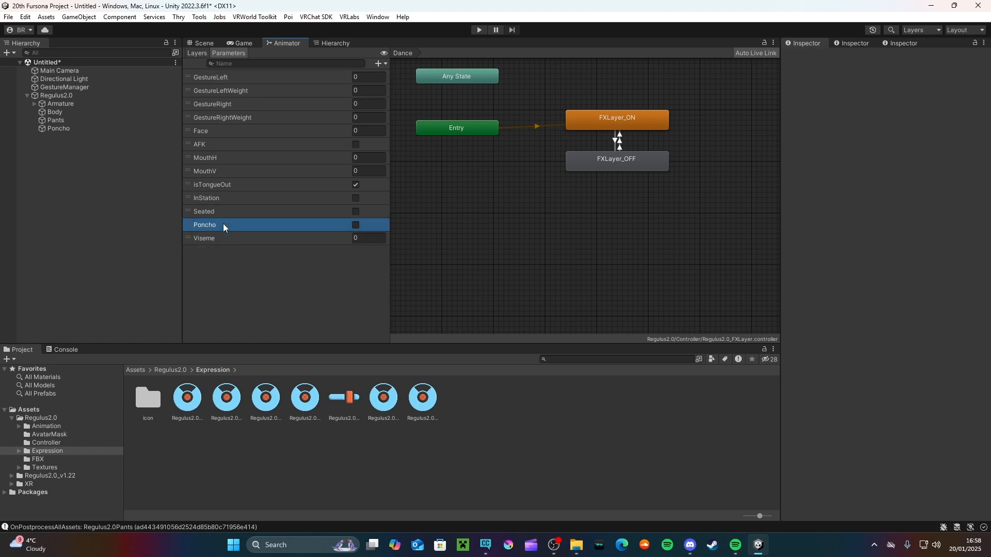
{"action": "key", "text": "Delete"}
{"action": "left_click", "coordinate": [203, 51]}
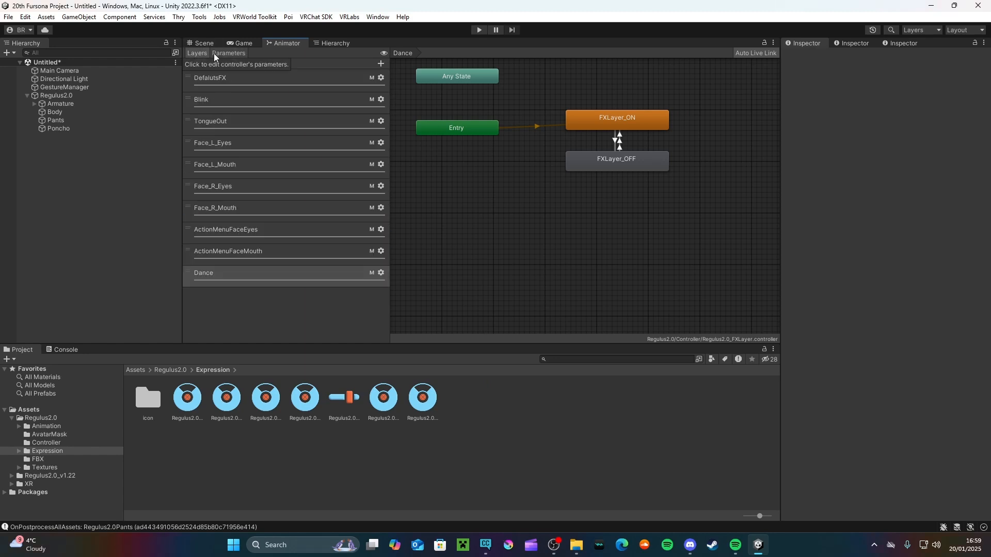
Return to the scene view and look through the expression assets for the menu that links to the clothing submenu.
{"action": "left_click", "coordinate": [236, 41]}
{"action": "left_click", "coordinate": [204, 43]}
{"action": "scroll", "coordinate": [366, 224], "scroll_direction": "up", "scroll_amount": 6}
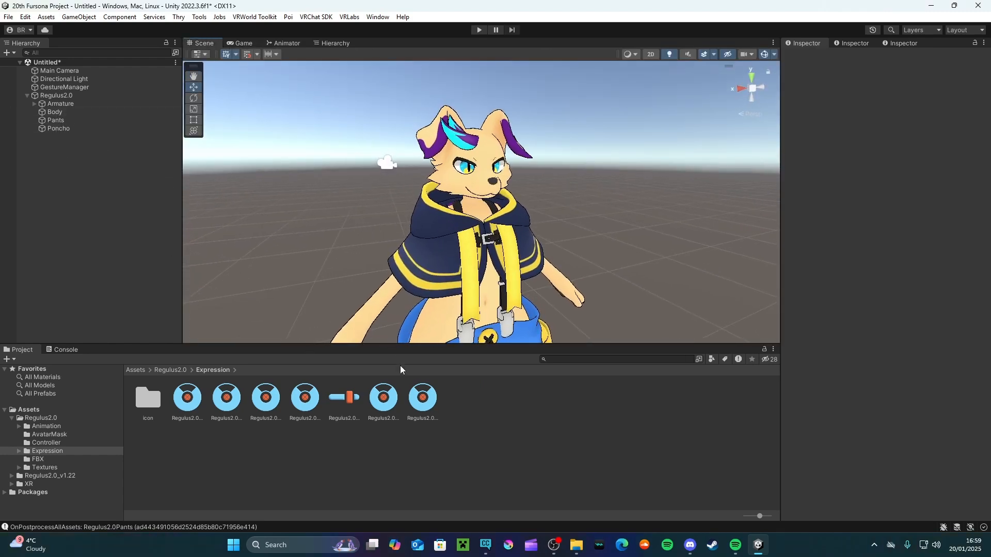
{"action": "left_click", "coordinate": [392, 397]}
{"action": "left_click", "coordinate": [421, 401]}
{"action": "left_click", "coordinate": [328, 397]}
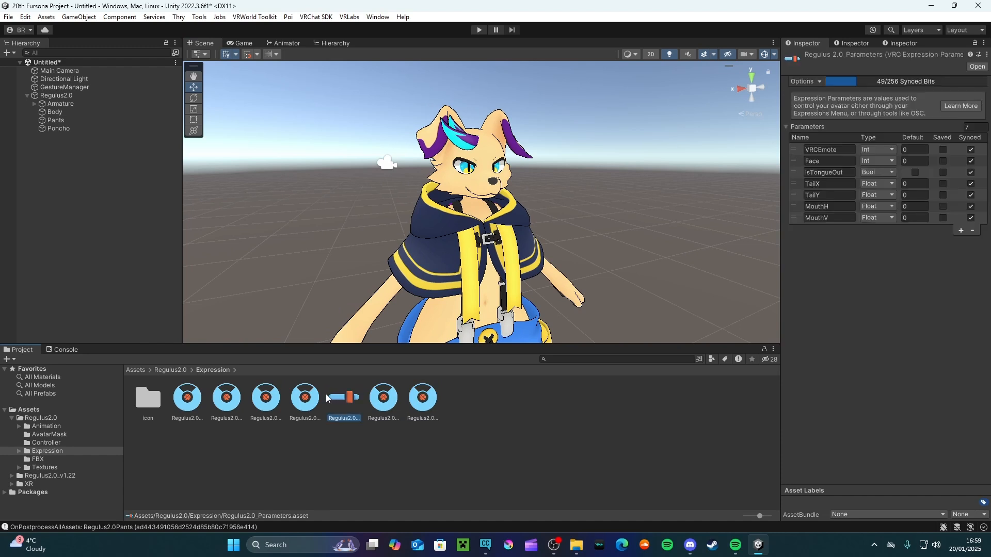
{"action": "left_click", "coordinate": [302, 396]}
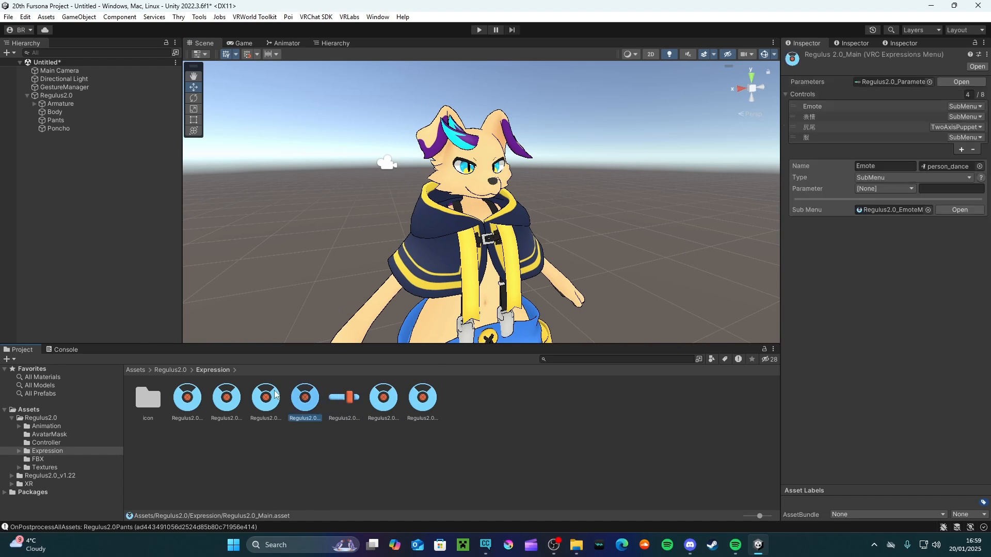
{"action": "left_click", "coordinate": [275, 390]}
{"action": "left_click", "coordinate": [310, 400]}
Remove the submenu control that points to Regulus2.0_cloth from the Regulus 2.0_Main expressions menu.
{"action": "left_click", "coordinate": [822, 140]}
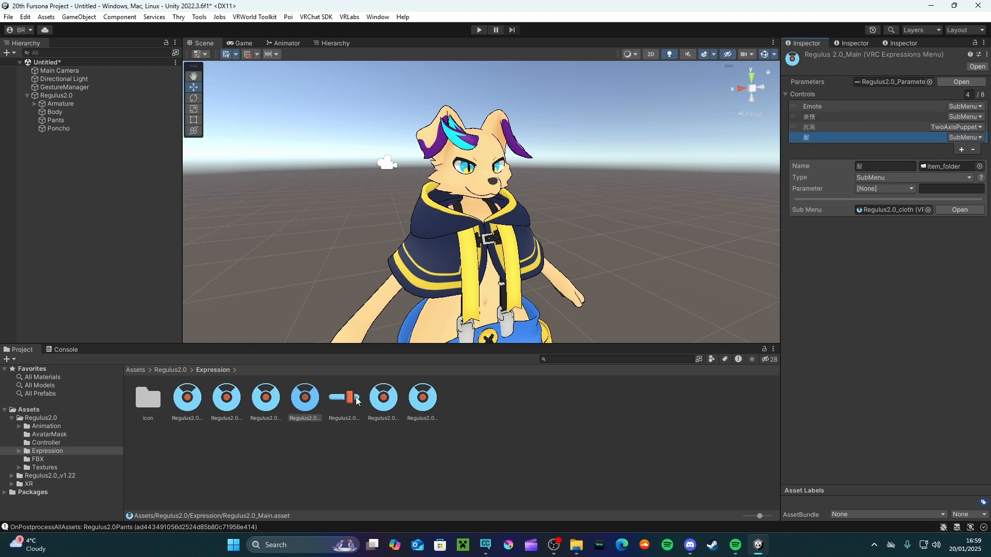
{"action": "left_click", "coordinate": [273, 400]}
{"action": "left_click", "coordinate": [305, 398]}
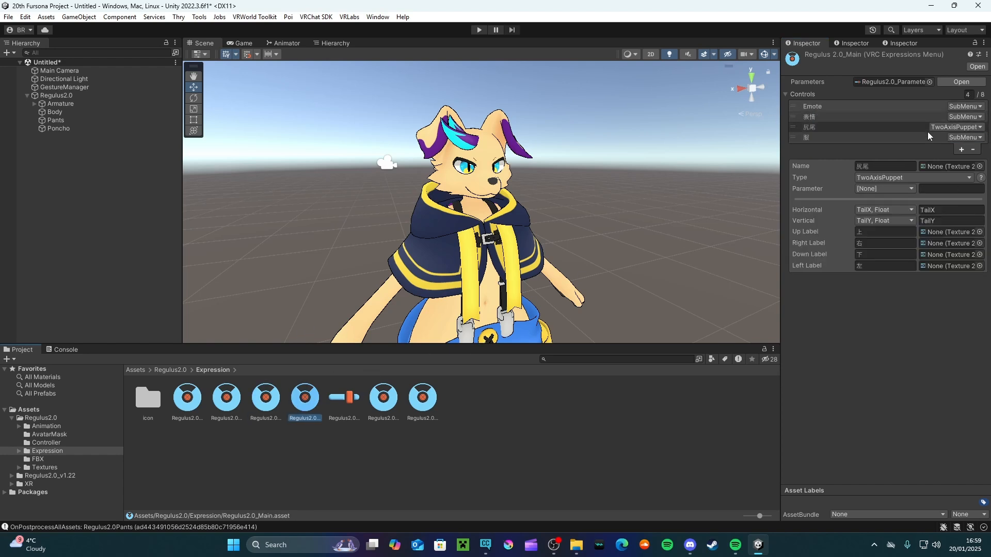
{"action": "left_click", "coordinate": [823, 137]}
{"action": "left_click", "coordinate": [973, 150]}
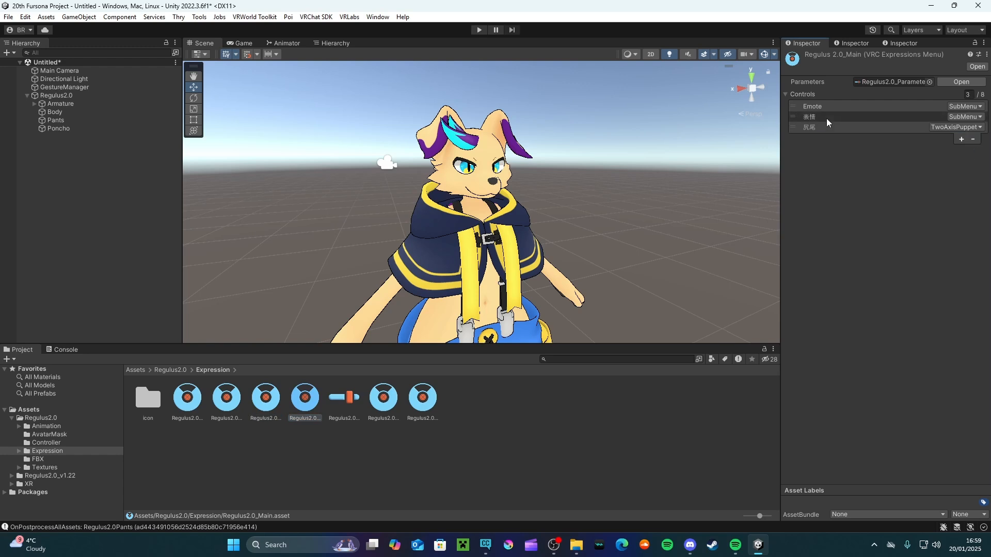
Rename the face submenu control as Facial Expressions and the two-axis tail puppet control as Tail Controls.
{"action": "left_click", "coordinate": [825, 119]}
{"action": "left_click", "coordinate": [886, 154]}
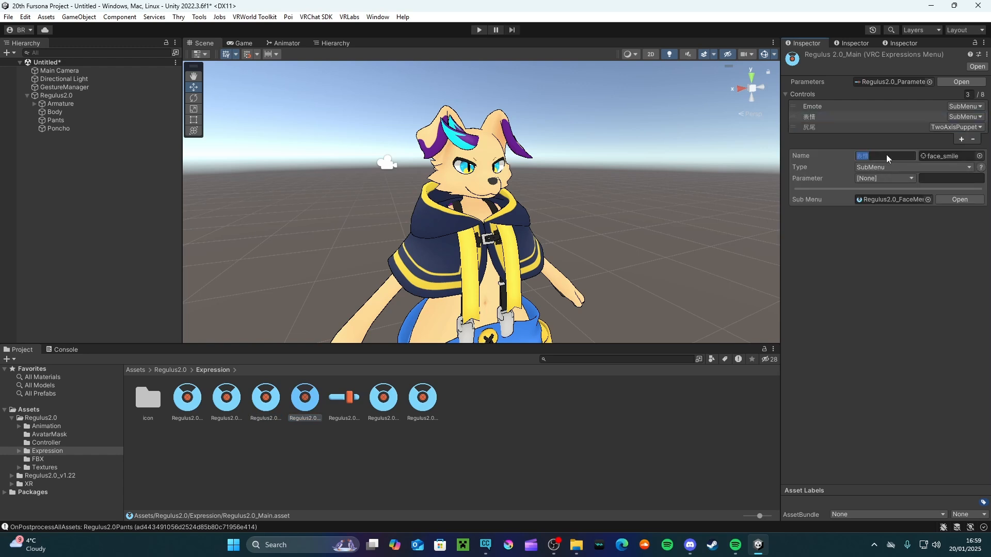
{"action": "type", "text": "Facial Expressions"}
{"action": "left_click", "coordinate": [859, 127]}
{"action": "left_click", "coordinate": [881, 154]}
{"action": "type", "text": "Tail Controls"}
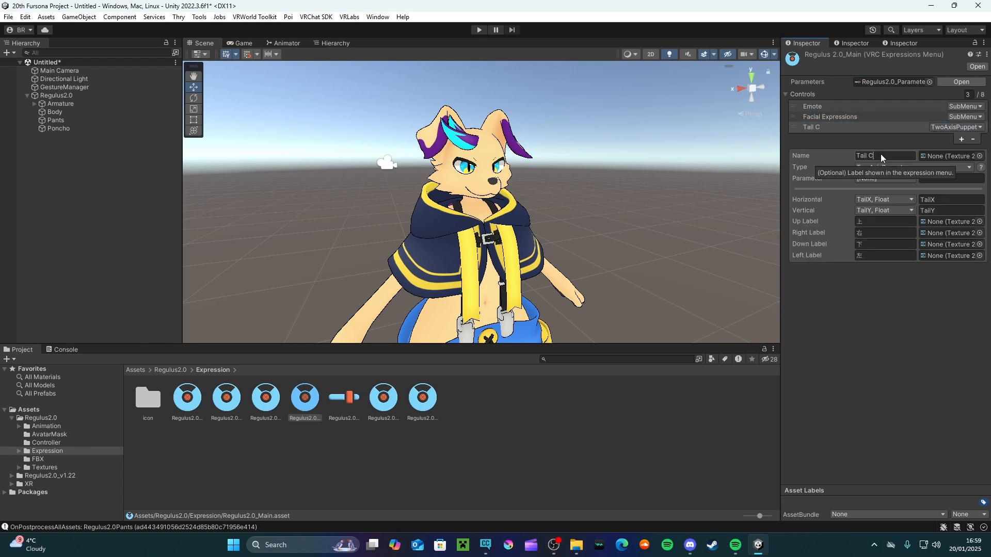
Set the Tail Controls direction labels to ^ for up, > for right, v for down and < for left.
{"action": "left_click", "coordinate": [878, 222]}
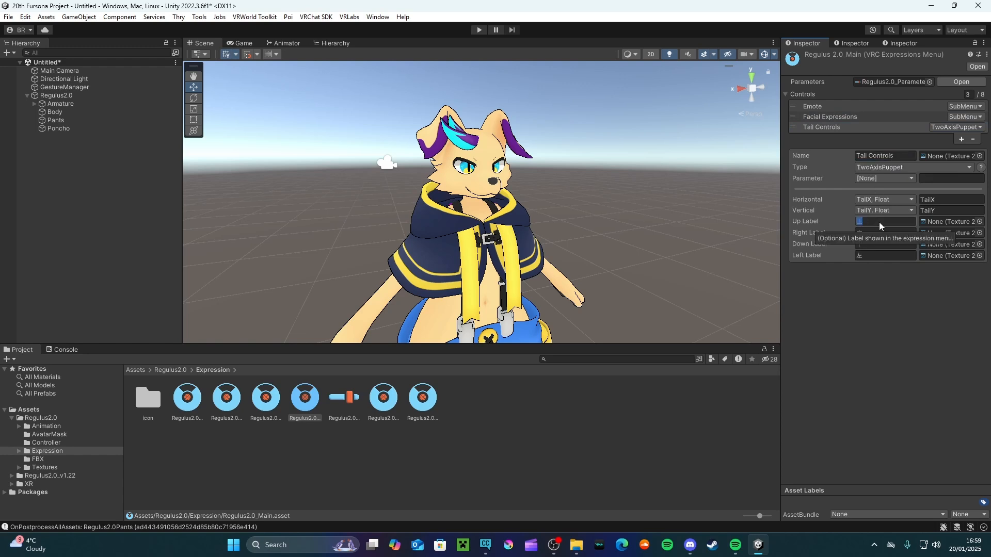
{"action": "left_click", "coordinate": [876, 231]}
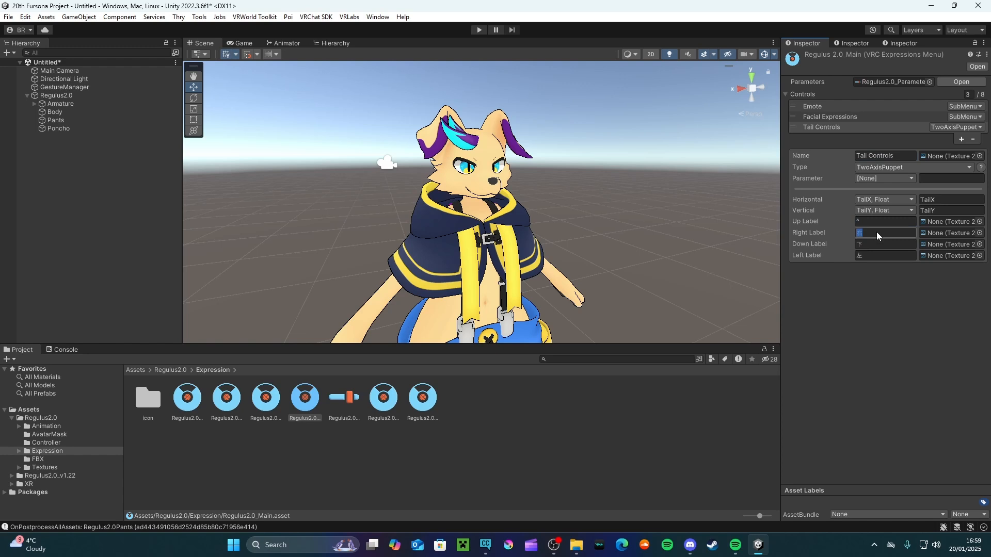
{"action": "type", "text": ">"}
{"action": "left_click", "coordinate": [863, 245]}
{"action": "type", "text": "v"}
{"action": "left_click", "coordinate": [875, 255]}
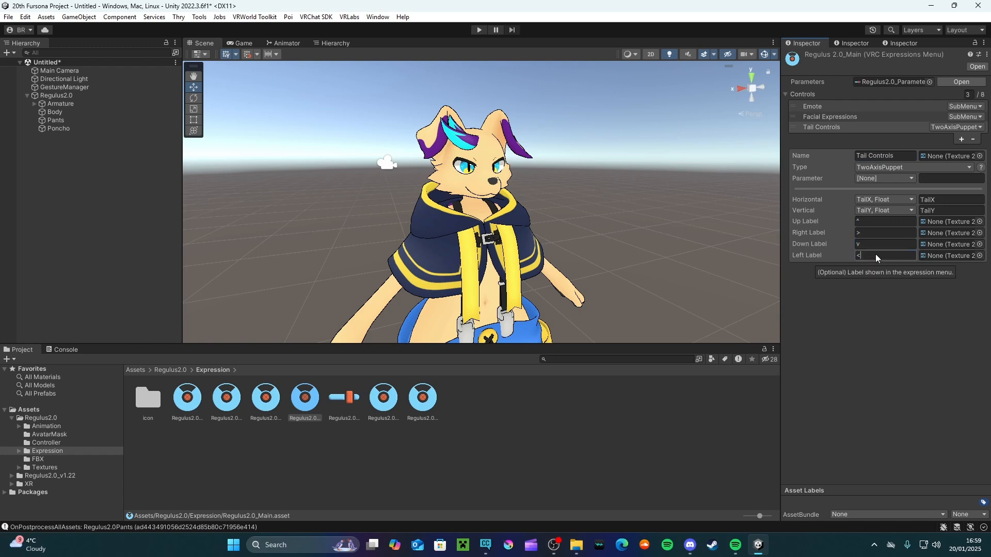
{"action": "left_click", "coordinate": [862, 222]}
{"action": "left_click", "coordinate": [858, 308]}
{"action": "left_click", "coordinate": [892, 257]}
{"action": "key", "text": "BackSpace"}
{"action": "type", "text": ">"}
{"action": "left_click", "coordinate": [871, 298]}
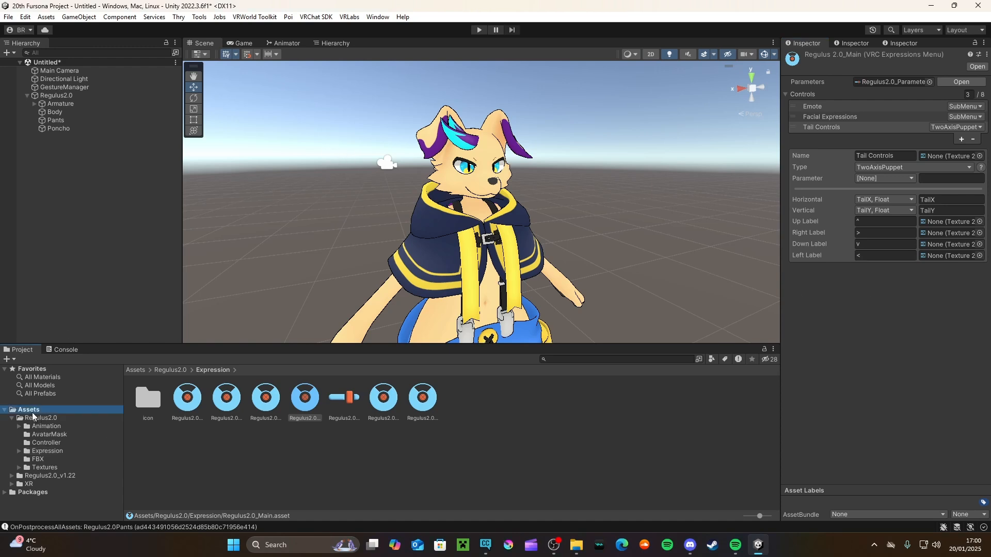
Return to the Regulus2.0 folder and examine the avatar's Pants and Poncho objects and their components.
{"action": "left_click", "coordinate": [26, 410]}
{"action": "left_click", "coordinate": [41, 418]}
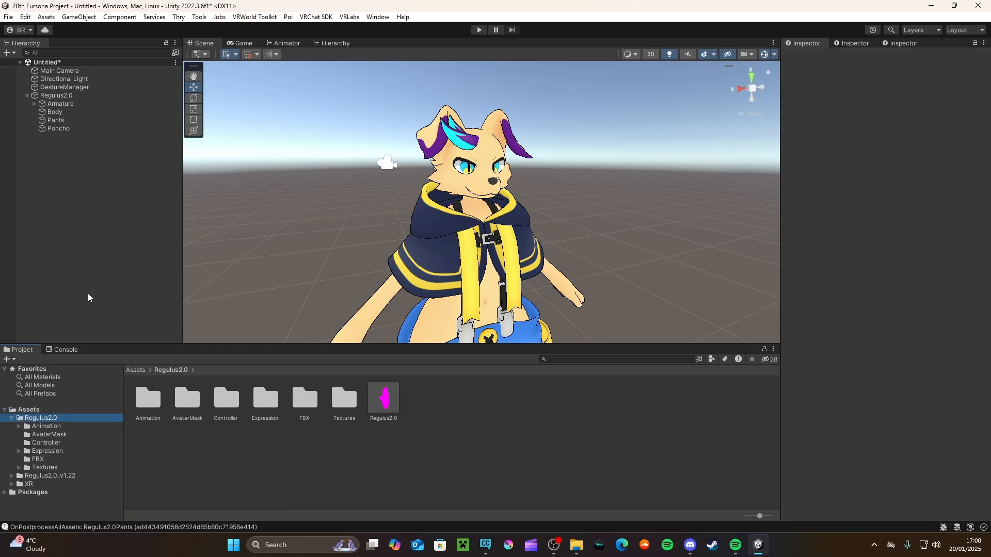
{"action": "left_click", "coordinate": [57, 120]}
{"action": "middle_click_drag", "start_coordinate": [428, 190], "coordinate": [411, 150]}
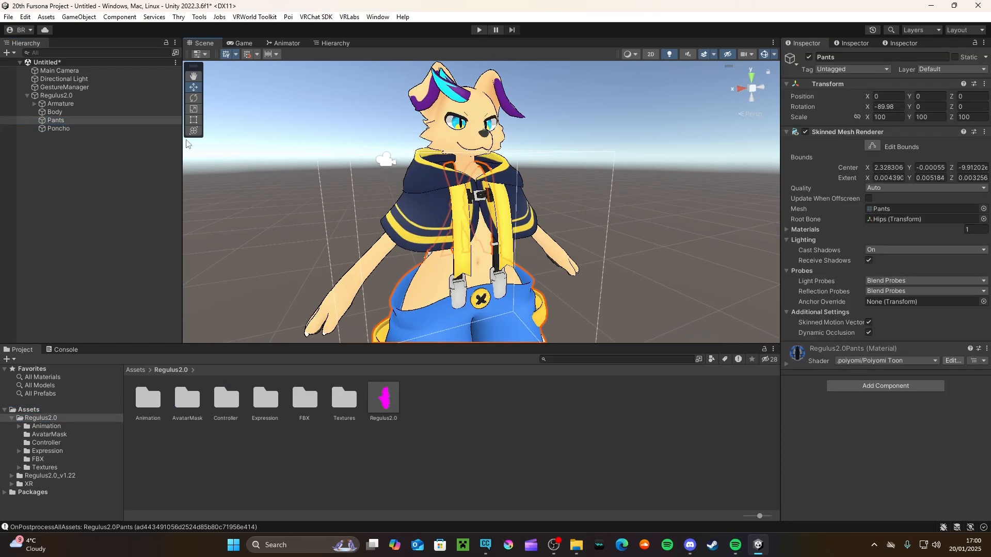
{"action": "left_click", "coordinate": [99, 129]}
{"action": "scroll", "coordinate": [447, 201], "scroll_direction": "up", "scroll_amount": 2}
{"action": "mouse_move", "coordinate": [447, 201]}
{"action": "middle_mouse_down"}
{"action": "mouse_move", "coordinate": [447, 137]}
{"action": "mouse_move", "coordinate": [454, 218]}
{"action": "mouse_move", "coordinate": [452, 153]}
{"action": "mouse_move", "coordinate": [456, 189]}
{"action": "middle_mouse_up"}
{"action": "scroll", "coordinate": [454, 189], "scroll_direction": "down", "scroll_amount": 1}
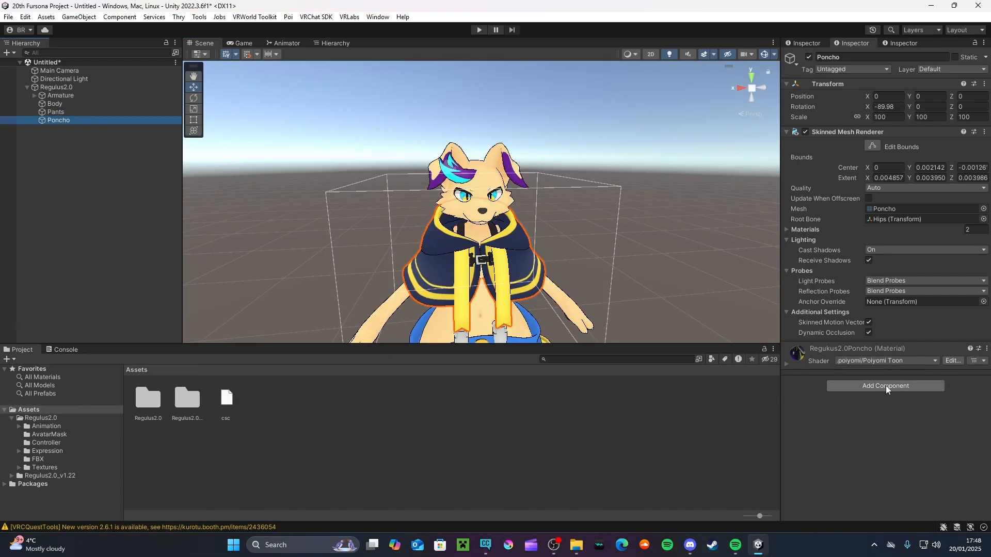
Add a VRCFury Toggle component to the Poncho object.
{"action": "left_click", "coordinate": [885, 386]}
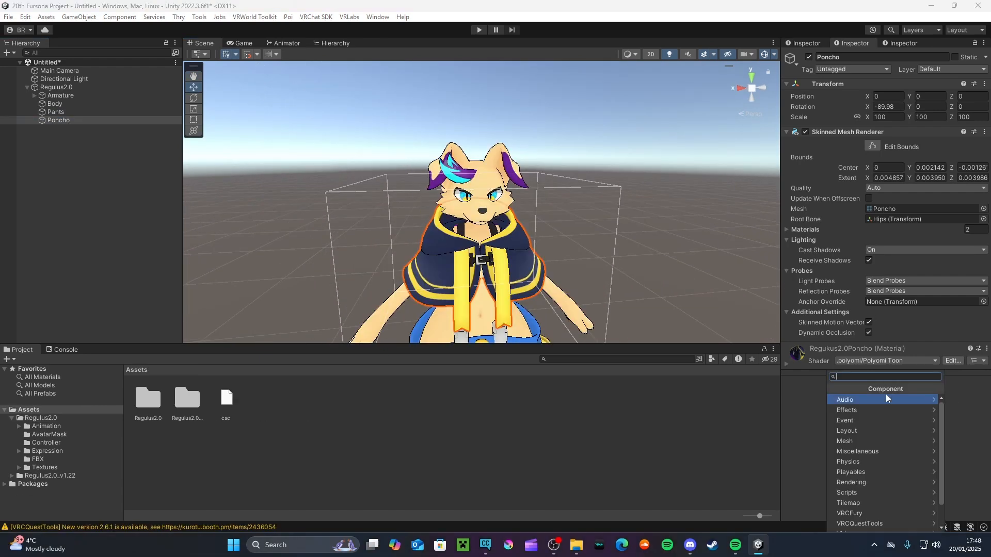
{"action": "type", "text": "toggle"}
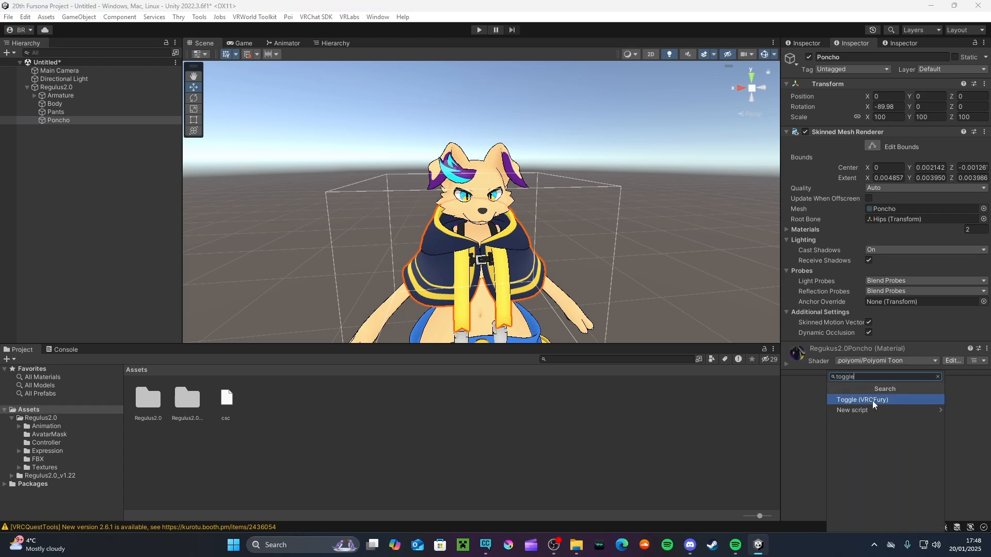
{"action": "left_click", "coordinate": [872, 401]}
{"action": "key", "text": "w"}
{"action": "right_click_drag", "start_coordinate": [619, 232], "coordinate": [656, 258]}
Configure the Poncho toggle to turn on the Poncho object, save between worlds and use the menu path Clothing/Defaults/Poncho.
{"action": "left_click", "coordinate": [919, 378]}
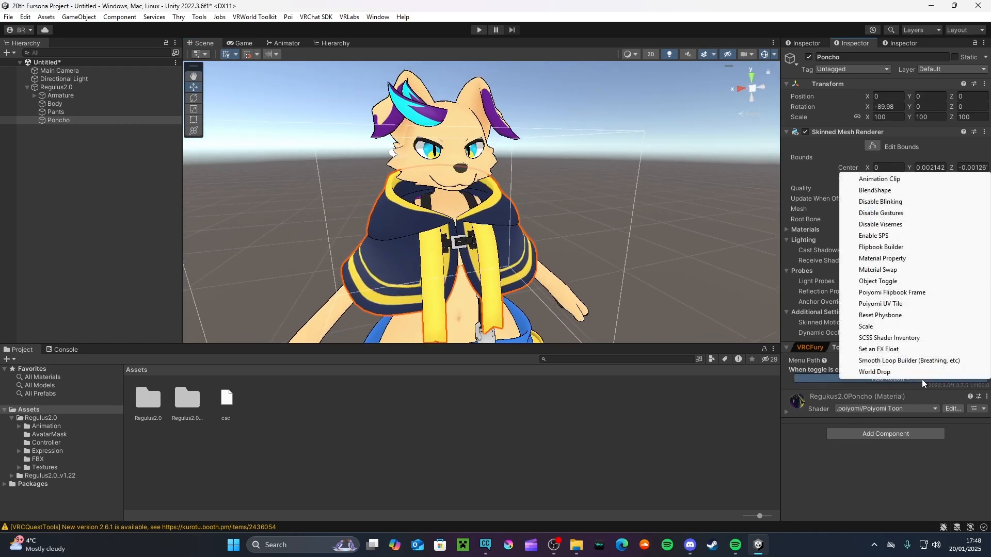
{"action": "left_click", "coordinate": [876, 281]}
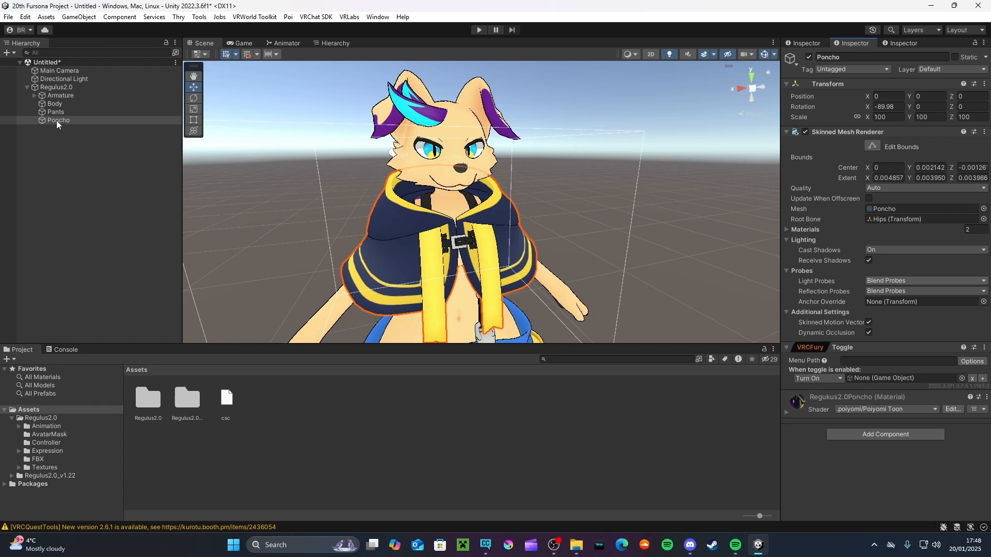
{"action": "left_click", "coordinate": [981, 364]}
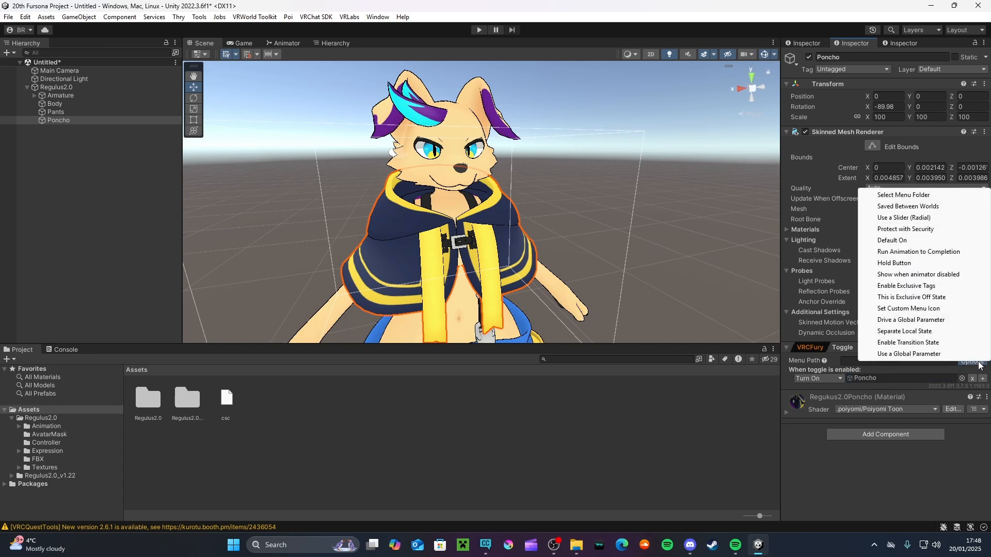
{"action": "left_click", "coordinate": [903, 206]}
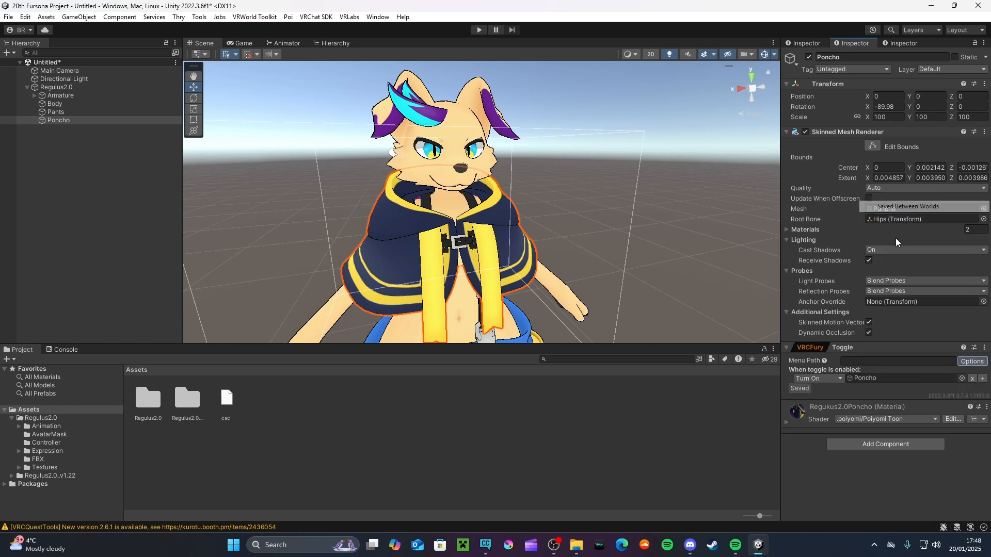
{"action": "left_click", "coordinate": [879, 361]}
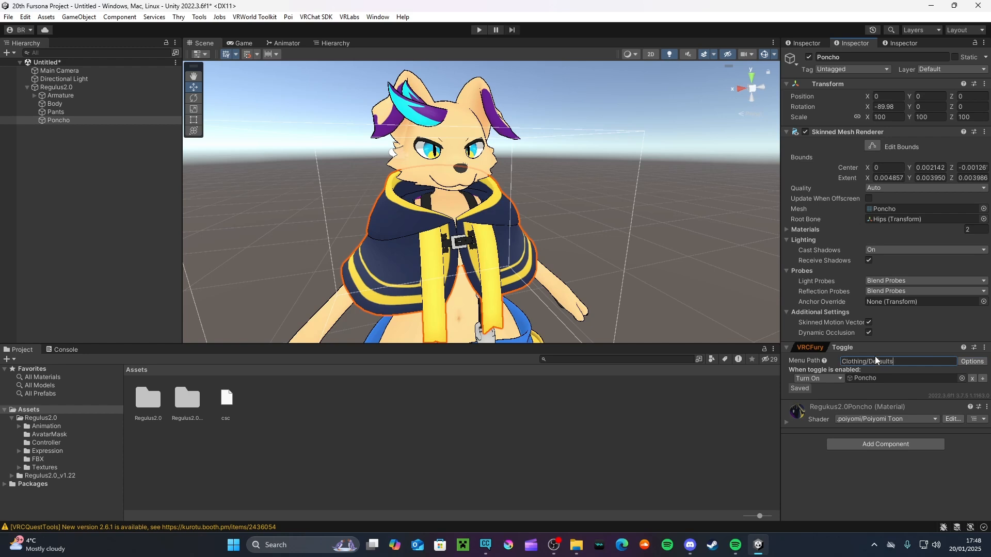
{"action": "type", "text": "oncho"}
Copy the VRCFury Toggle component from Poncho and paste it as a new component on the Pants object.
{"action": "left_click", "coordinate": [985, 350]}
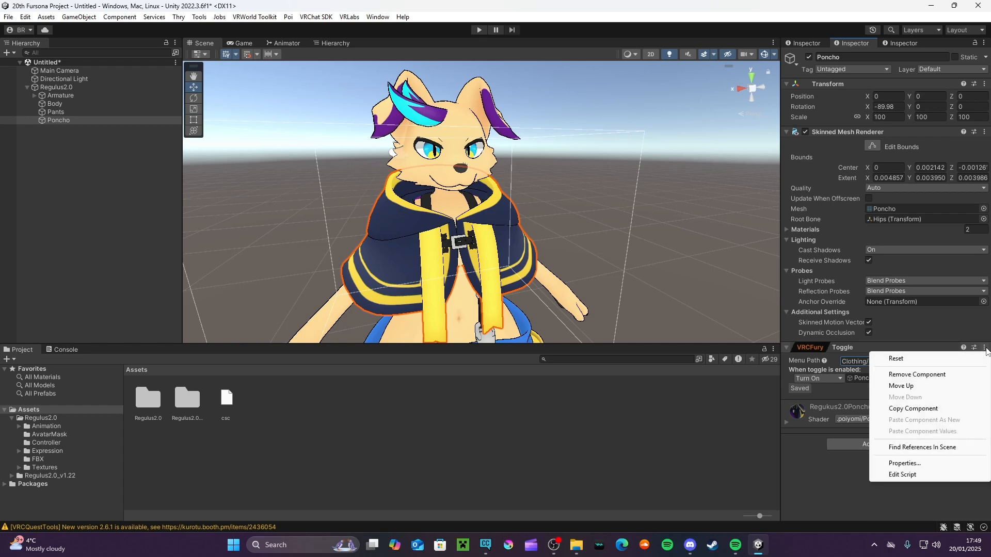
{"action": "left_click", "coordinate": [908, 410]}
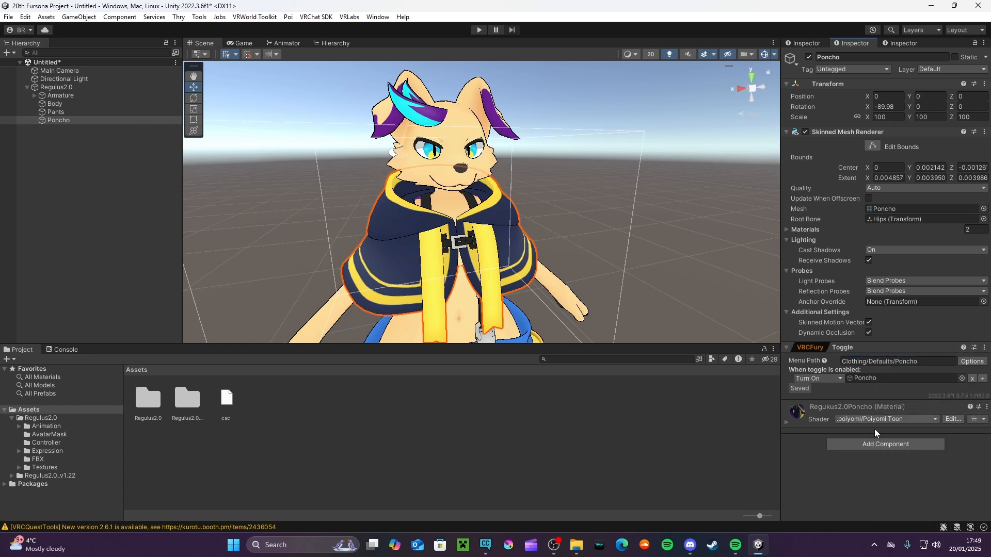
{"action": "left_click", "coordinate": [62, 110]}
{"action": "scroll", "coordinate": [511, 212], "scroll_direction": "down", "scroll_amount": 3}
{"action": "middle_click_drag", "start_coordinate": [511, 212], "coordinate": [500, 175]}
{"action": "left_click", "coordinate": [984, 84]}
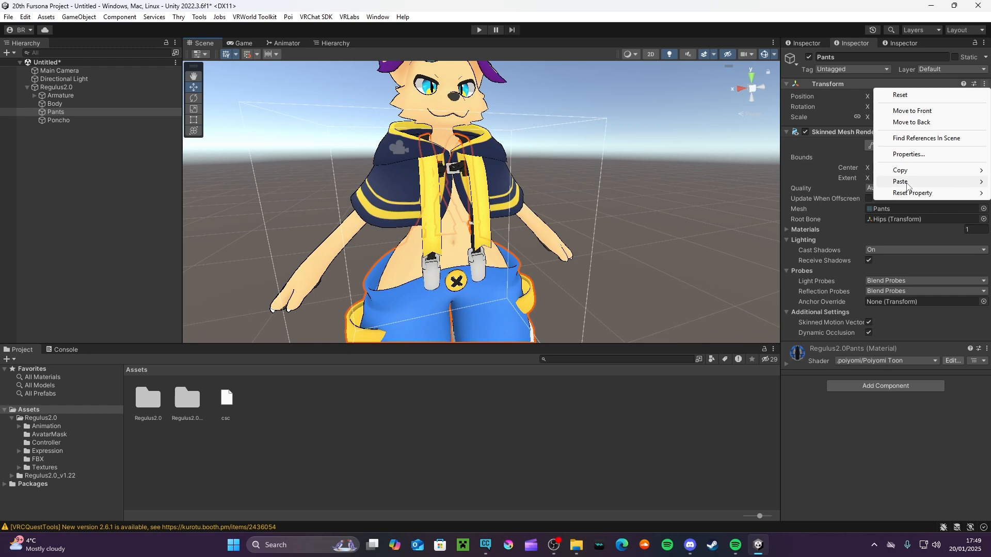
{"action": "mouse_move", "coordinate": [907, 187]}
{"action": "left_click", "coordinate": [803, 236]}
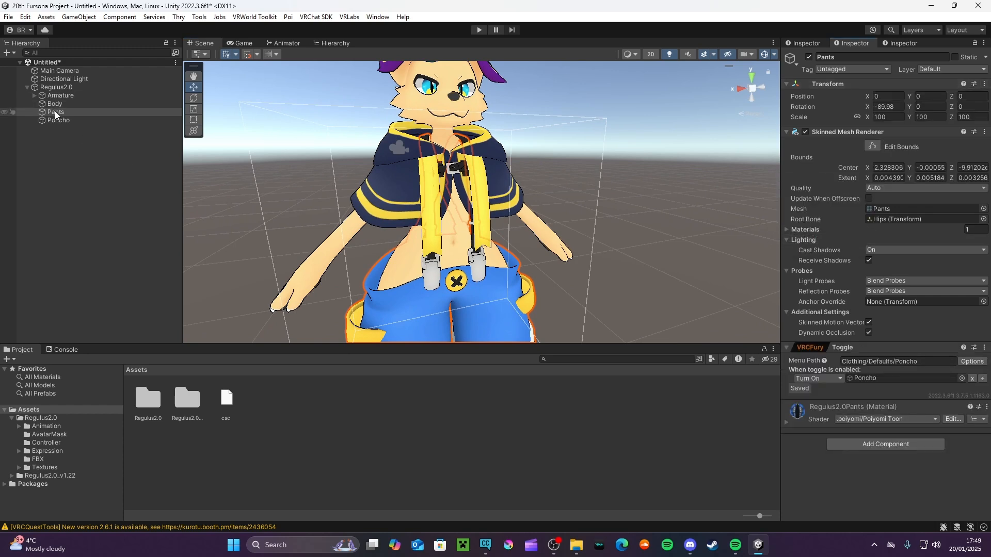
Make the pasted toggle turn on the Pants object and set its menu path to Clothing/Defaults/Pants.
{"action": "left_click_drag", "start_coordinate": [58, 112], "coordinate": [881, 379]}
{"action": "left_click", "coordinate": [930, 361]}
{"action": "left_click", "coordinate": [920, 362]}
{"action": "left_click", "coordinate": [889, 482]}
{"action": "scroll", "coordinate": [645, 242], "scroll_direction": "down", "scroll_amount": 3}
{"action": "left_click", "coordinate": [613, 214]}
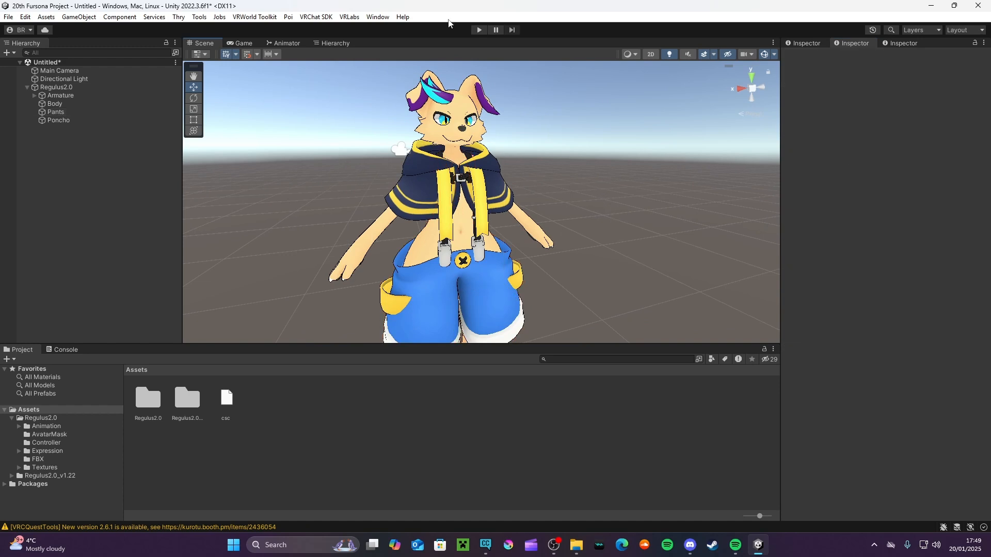
Deactivate the Pants and Poncho objects together so both are off in the scene.
{"action": "middle_click_drag", "start_coordinate": [440, 85], "coordinate": [444, 99]}
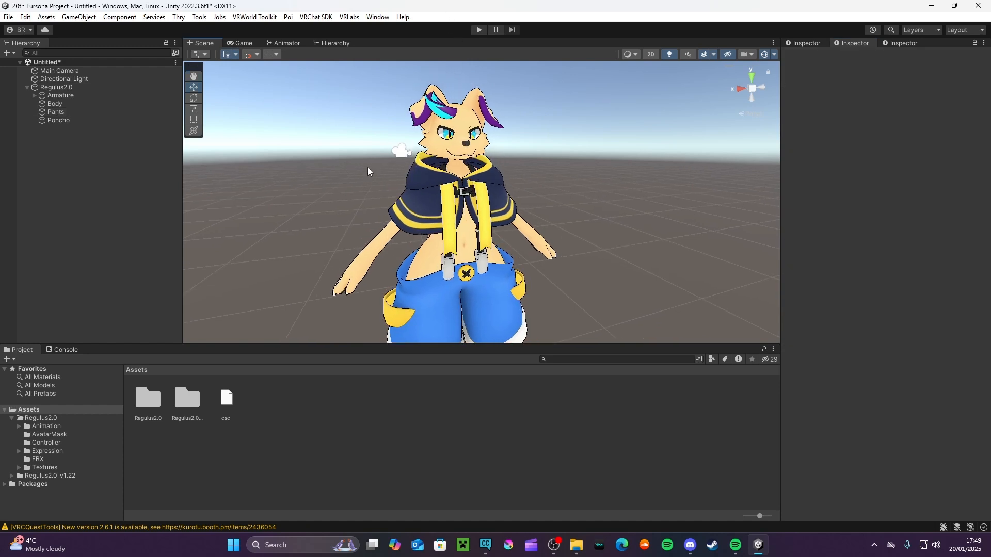
{"action": "left_click", "coordinate": [69, 120]}
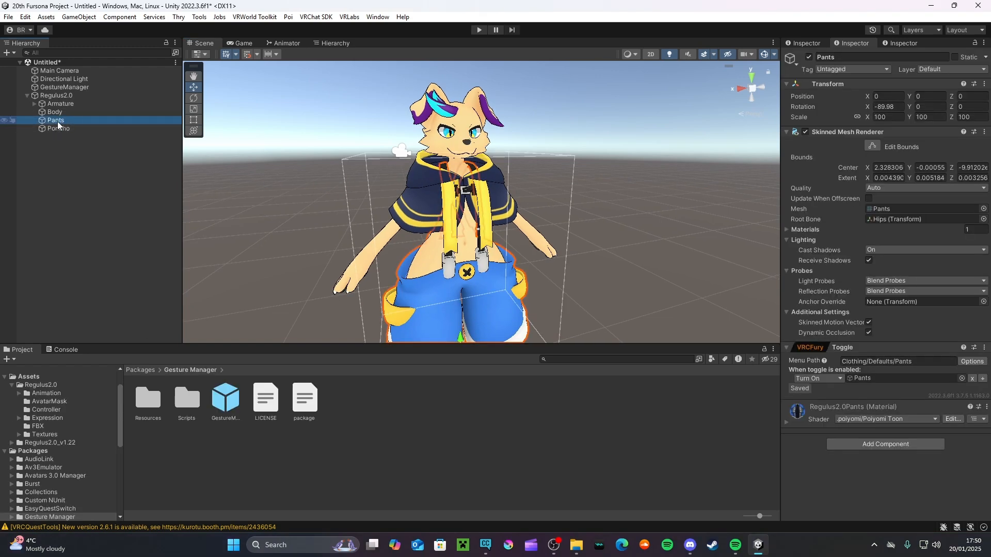
{"action": "left_click", "coordinate": [63, 128], "text": "ctrl"}
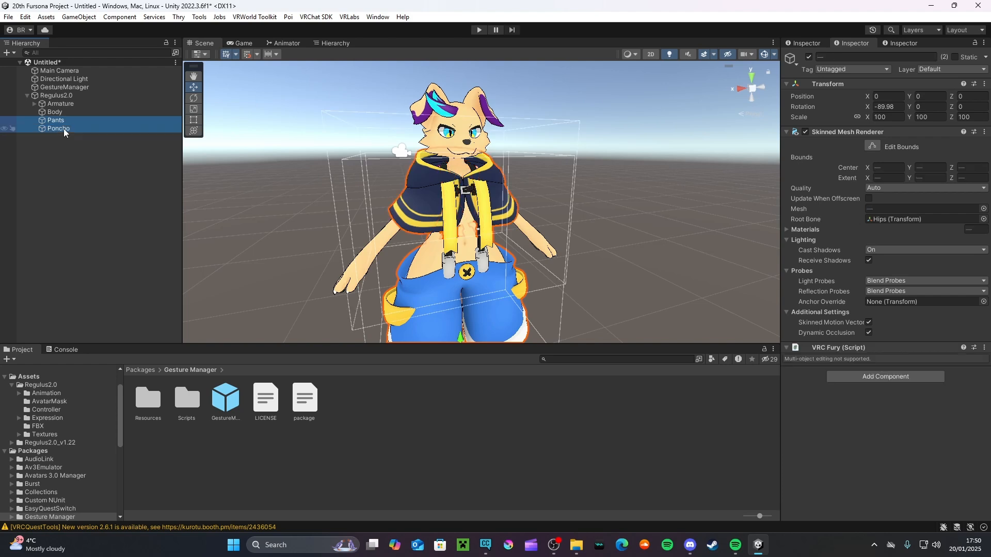
{"action": "left_click", "coordinate": [808, 57]}
{"action": "left_click", "coordinate": [642, 163]}
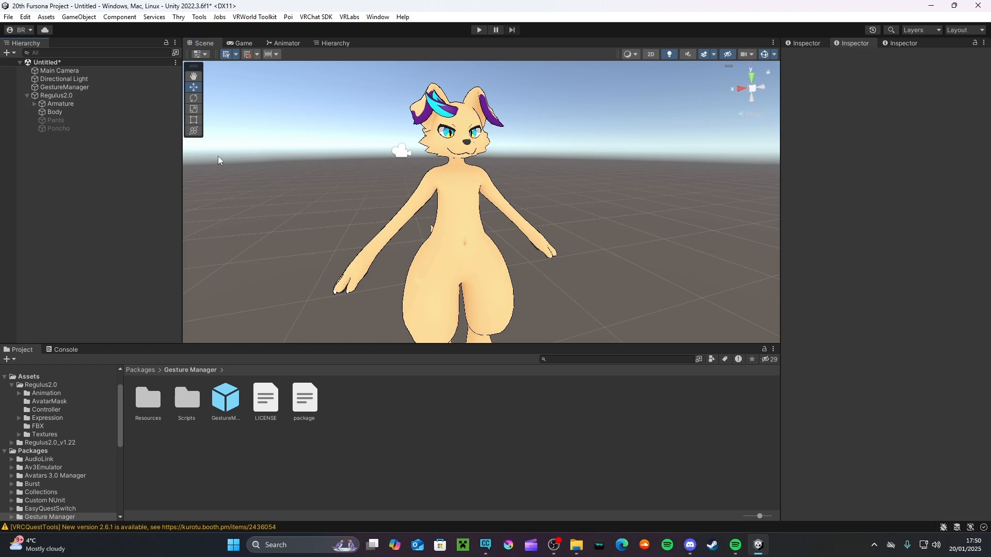
Return the project browser to the Assets folder and collapse the Packages tree.
{"action": "scroll", "coordinate": [35, 456], "scroll_direction": "up", "scroll_amount": 3}
{"action": "left_click", "coordinate": [28, 408]}
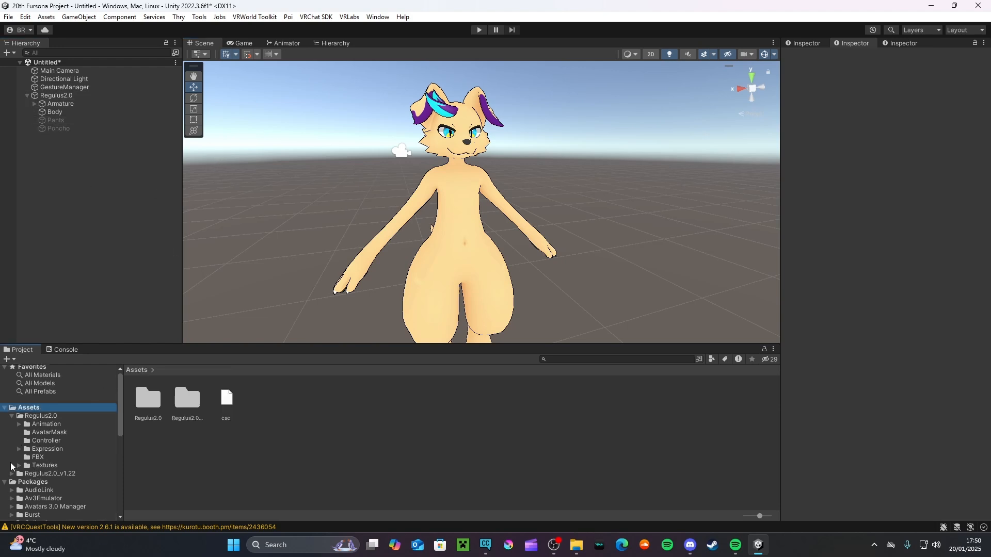
{"action": "left_click", "coordinate": [5, 482]}
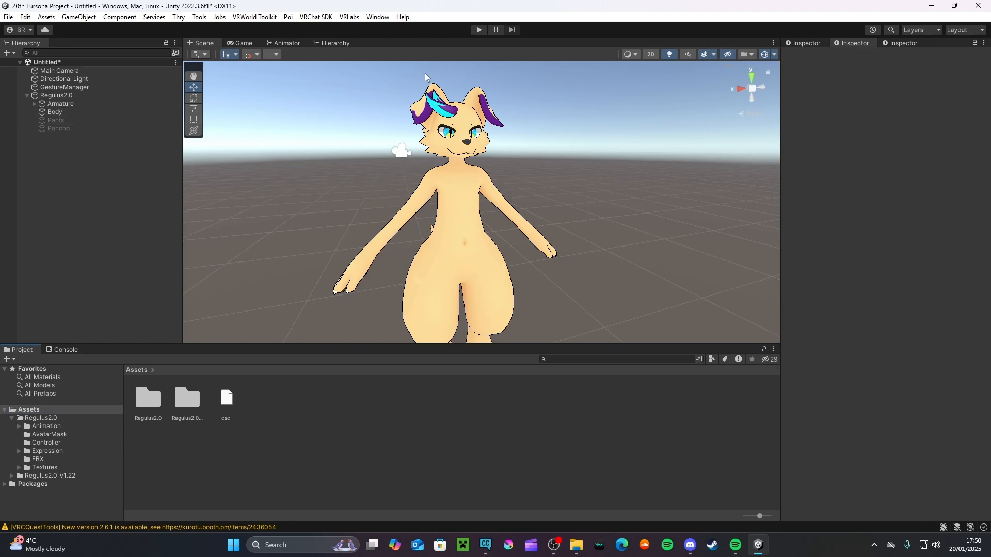
Enter Play mode and select the GestureManager object to control the Regulus2.0 avatar, keeping its body in view.
{"action": "left_click", "coordinate": [478, 30]}
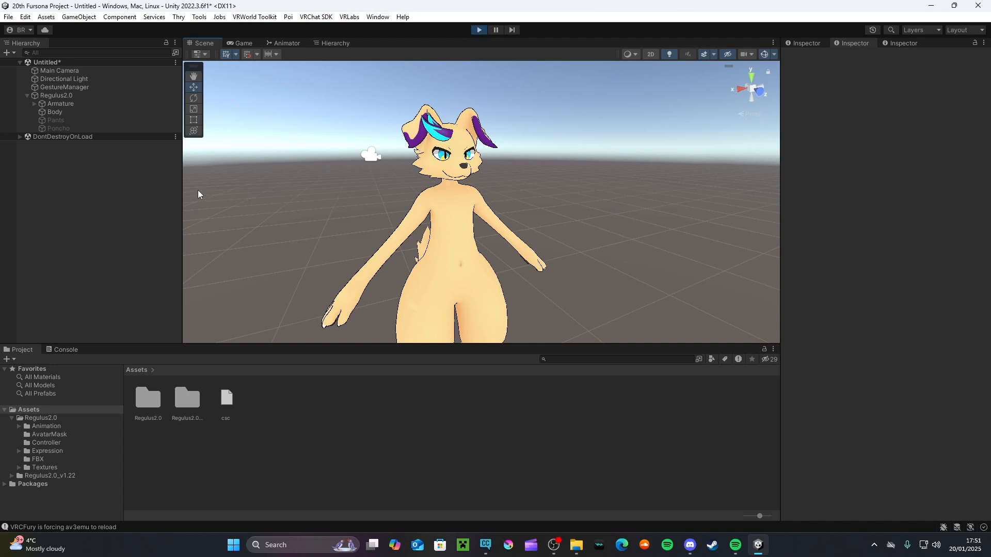
{"action": "left_click", "coordinate": [76, 89]}
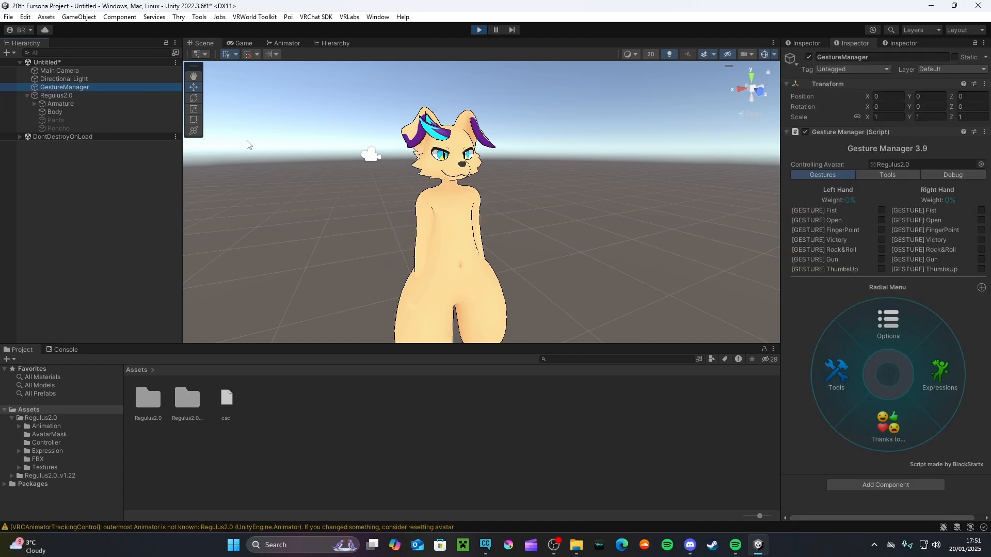
{"action": "scroll", "coordinate": [316, 194], "scroll_direction": "down", "scroll_amount": 5}
{"action": "right_click_drag", "start_coordinate": [316, 194], "coordinate": [303, 202]}
{"action": "middle_click_drag", "start_coordinate": [303, 202], "coordinate": [292, 196]}
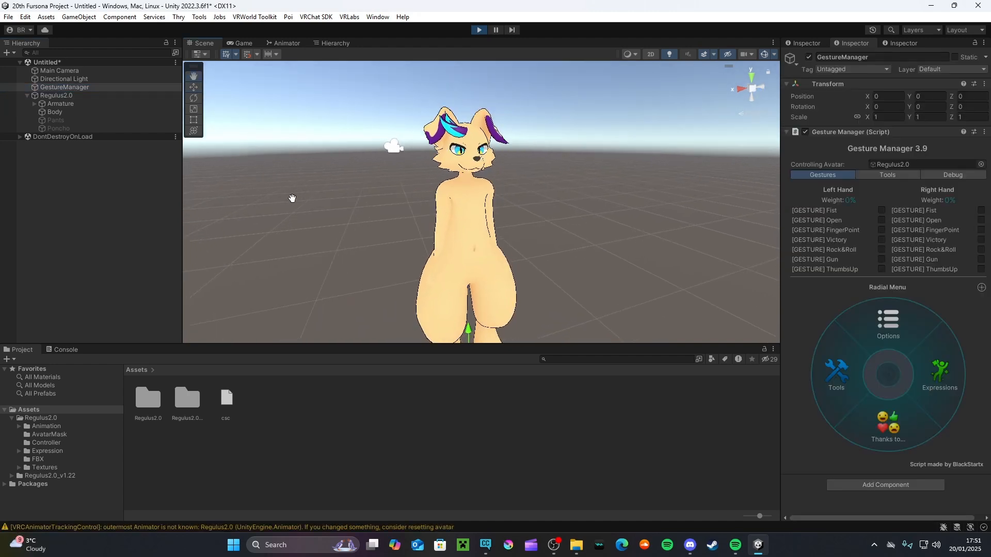
{"action": "right_click_drag", "start_coordinate": [292, 196], "coordinate": [298, 195]}
{"action": "middle_click_drag", "start_coordinate": [299, 195], "coordinate": [300, 191]}
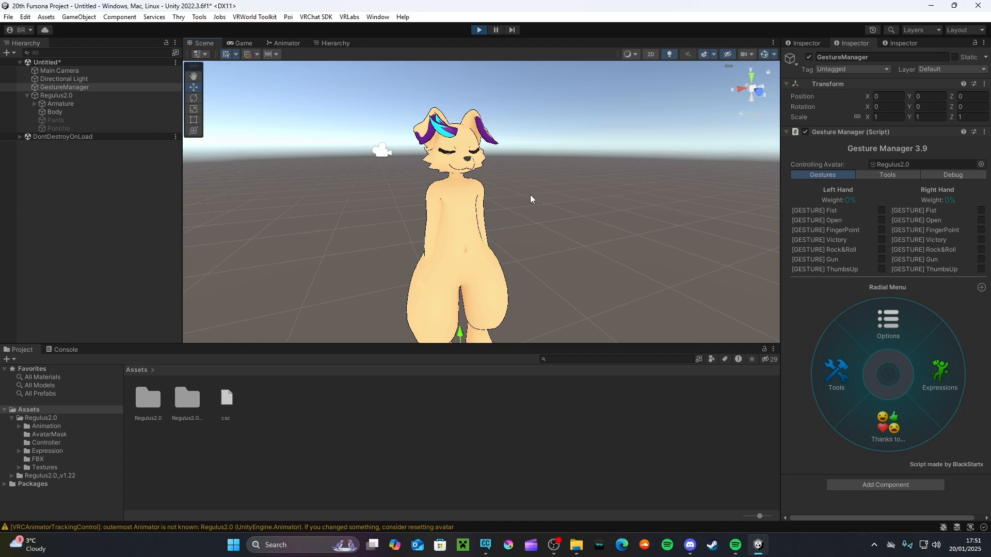
Test the Poncho and Pants toggles in the radial menu's Clothing > Defaults submenu by switching each on and off.
{"action": "left_click", "coordinate": [922, 370]}
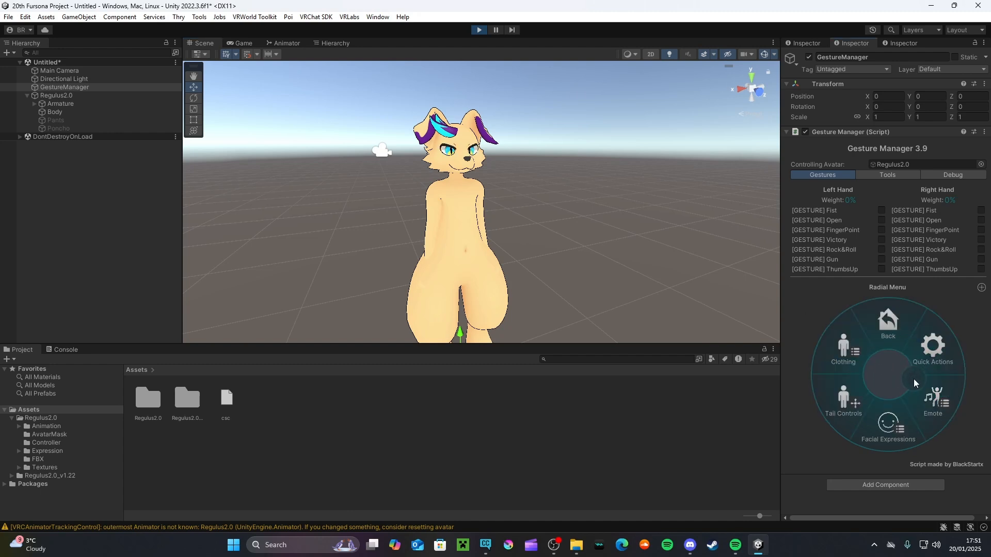
{"action": "left_click", "coordinate": [858, 353]}
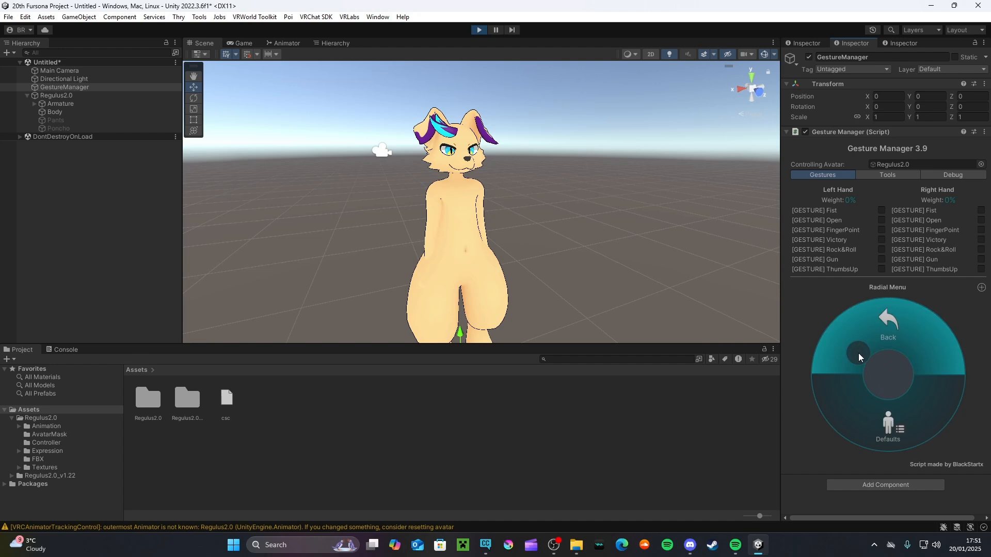
{"action": "left_click", "coordinate": [906, 419]}
{"action": "left_click", "coordinate": [863, 388]}
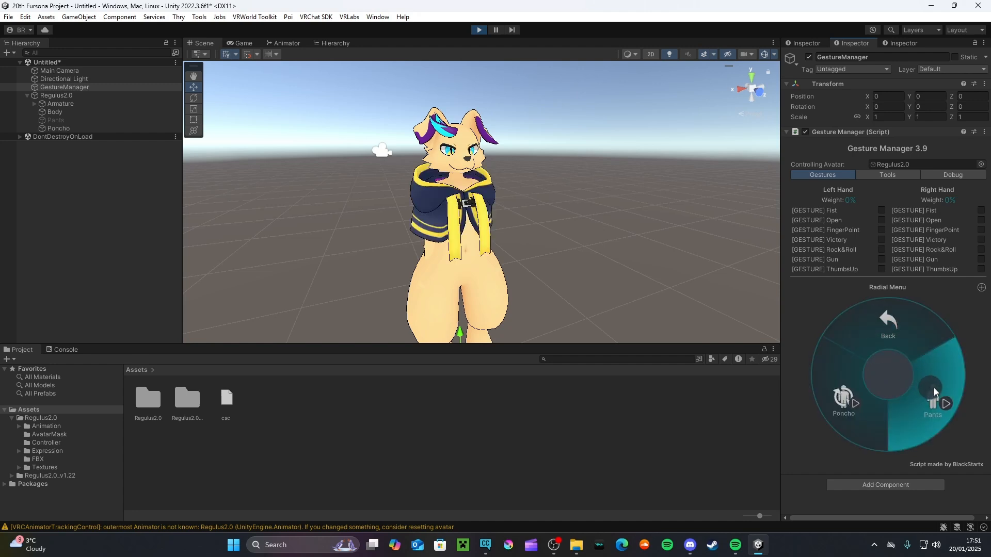
{"action": "left_click", "coordinate": [928, 388]}
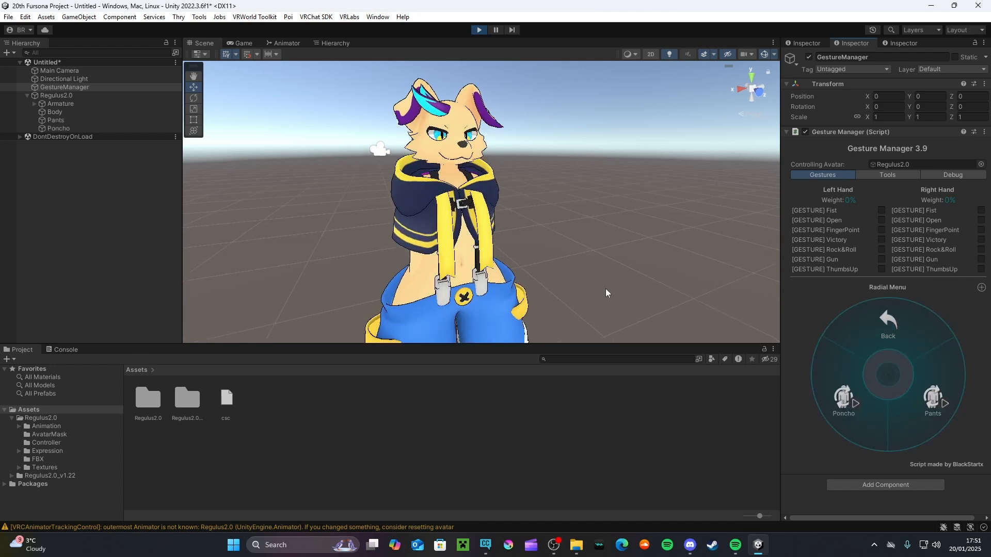
{"action": "left_click", "coordinate": [840, 390]}
{"action": "left_click", "coordinate": [912, 393]}
{"action": "left_click", "coordinate": [866, 392]}
{"action": "left_click", "coordinate": [866, 391]}
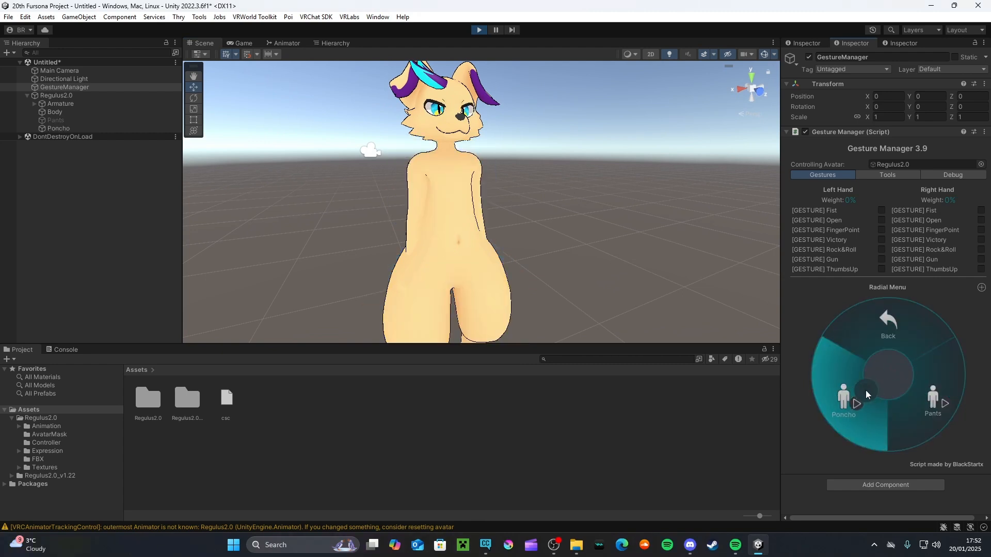
Check the Facial Expressions submenu and the Tail Controls puppet on the avatar, and exit Play mode.
{"action": "left_click", "coordinate": [883, 321]}
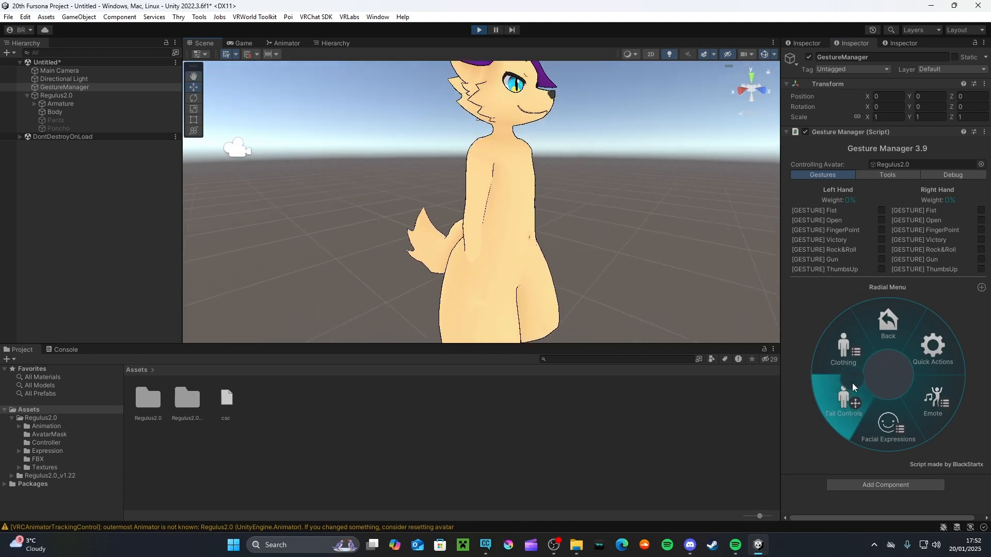
{"action": "left_click", "coordinate": [893, 431]}
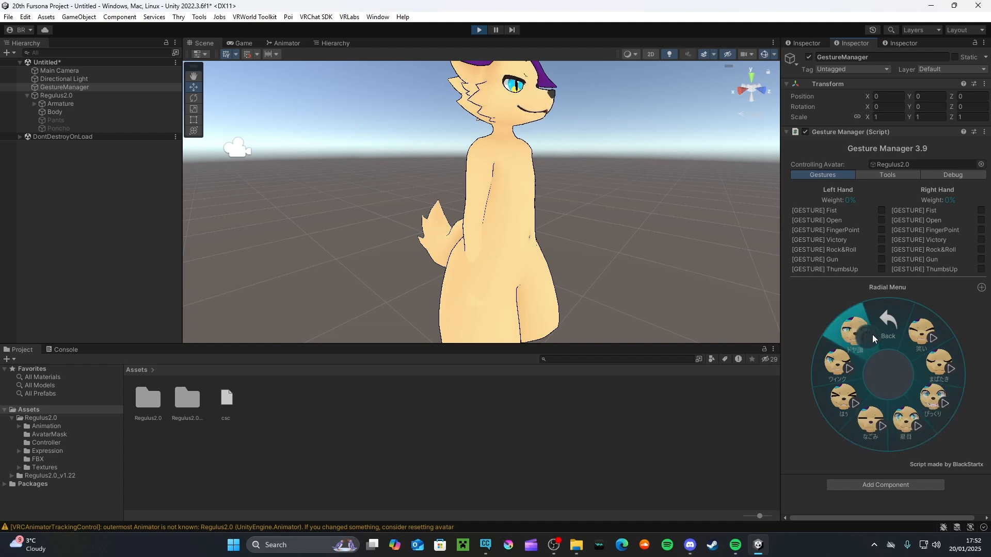
{"action": "left_click", "coordinate": [894, 325]}
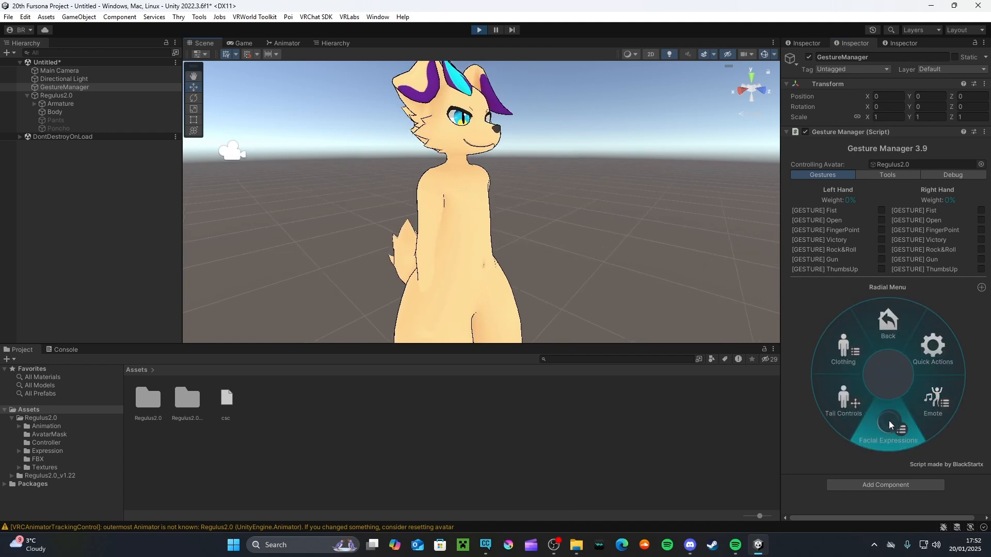
{"action": "left_click", "coordinate": [855, 401]}
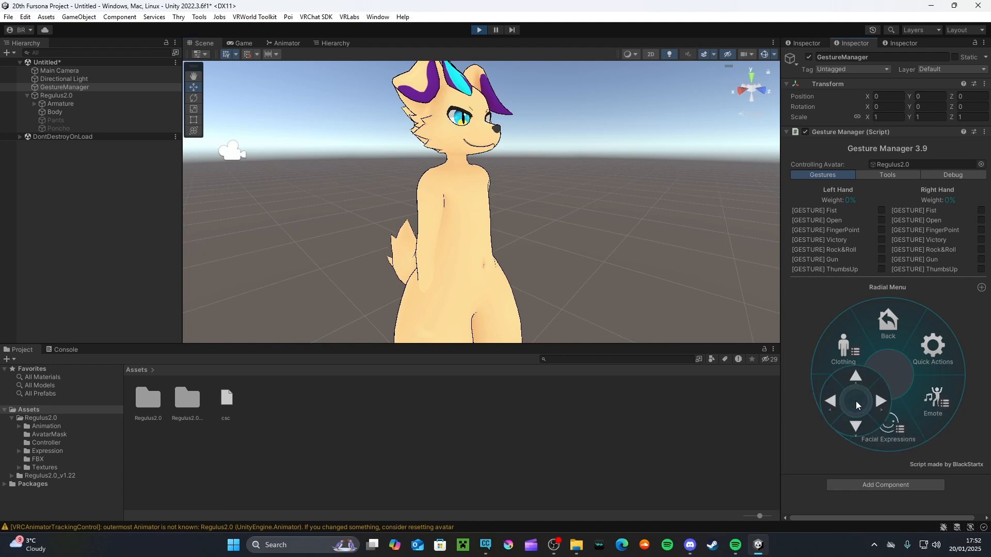
{"action": "left_click", "coordinate": [857, 398]}
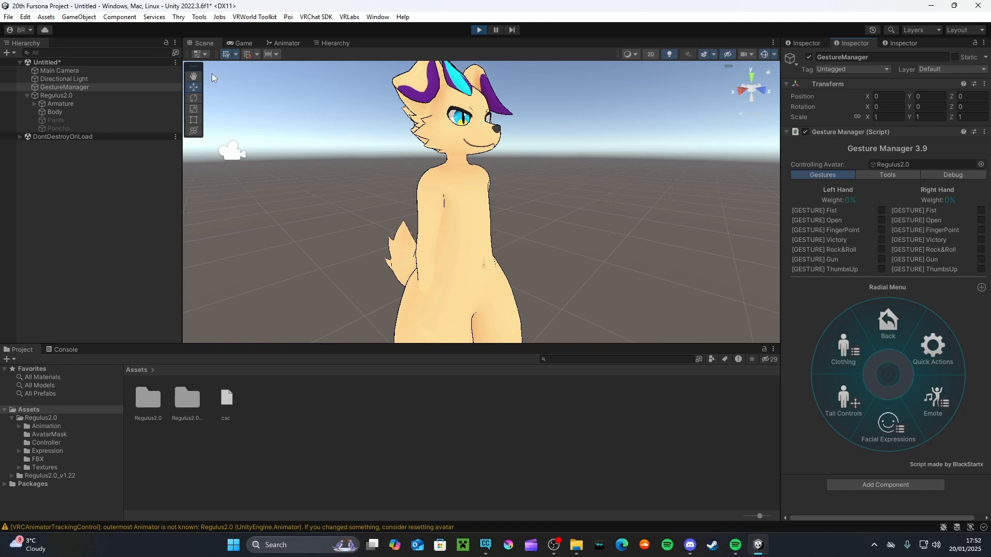
{"action": "left_click", "coordinate": [479, 29]}
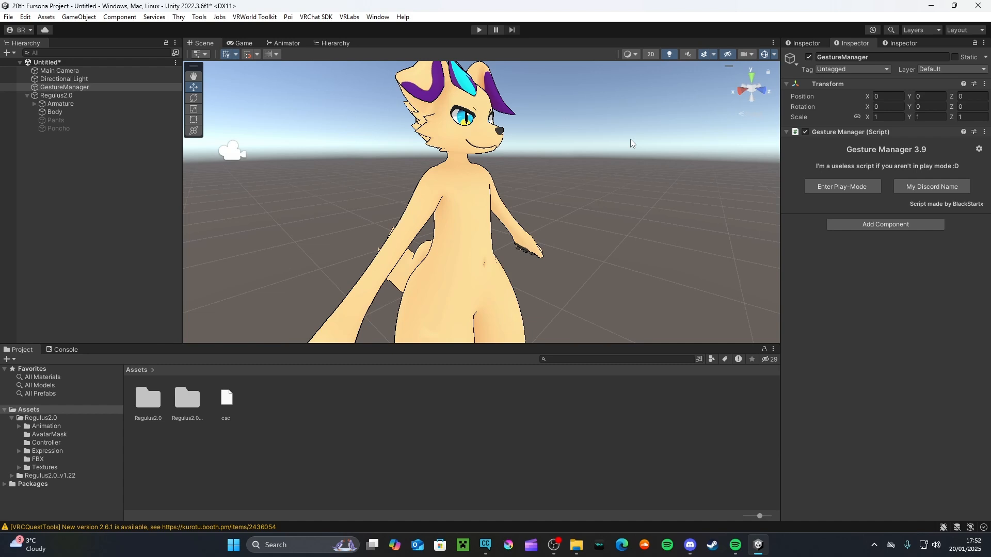
Import the Farm Outfit Regulus package into the project's Assets from the Stuff for Regulus folder in File Explorer.
{"action": "left_click_drag", "start_coordinate": [630, 139], "coordinate": [455, 279], "text": "alt"}
{"action": "scroll", "coordinate": [600, 161], "scroll_direction": "up", "scroll_amount": 6}
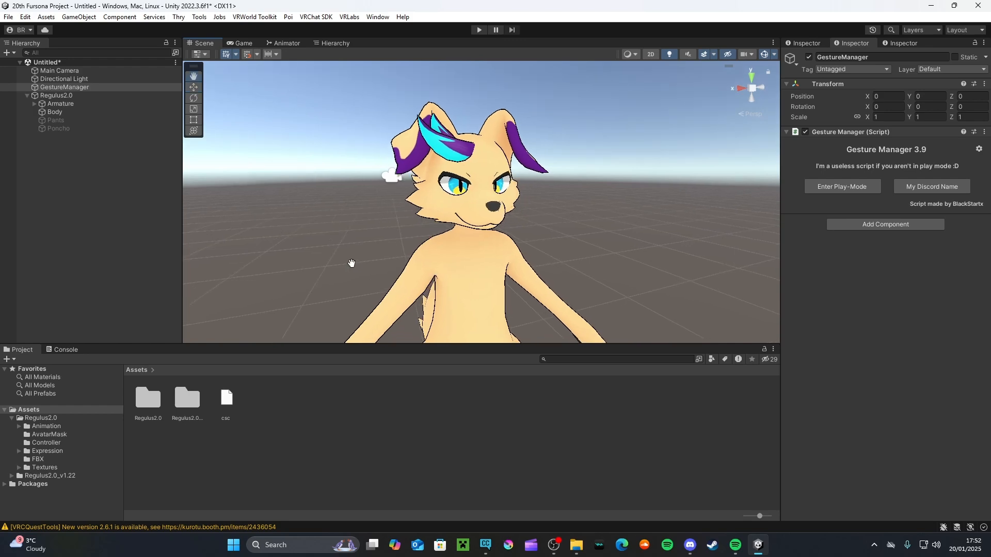
{"action": "left_click", "coordinate": [577, 545]}
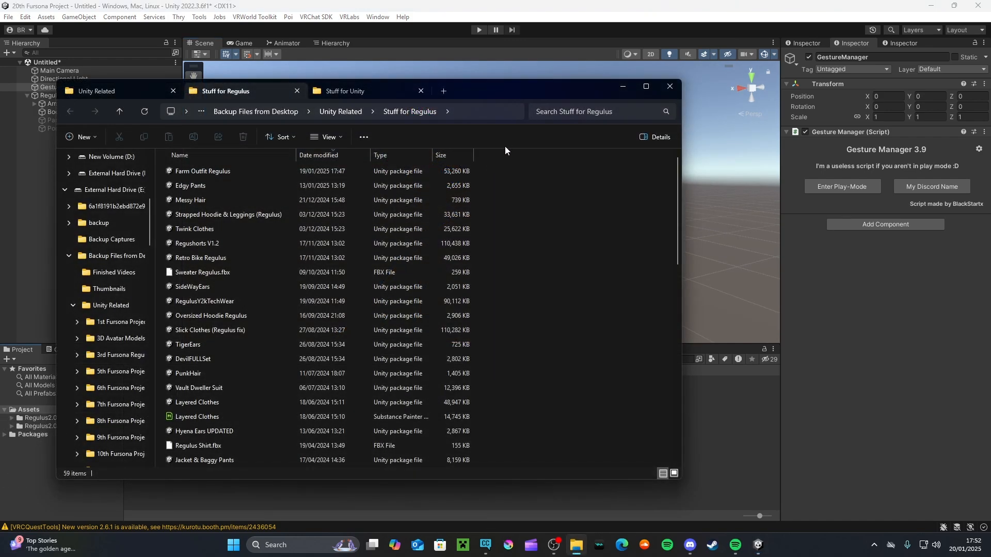
{"action": "left_click_drag", "start_coordinate": [518, 85], "coordinate": [463, 103]}
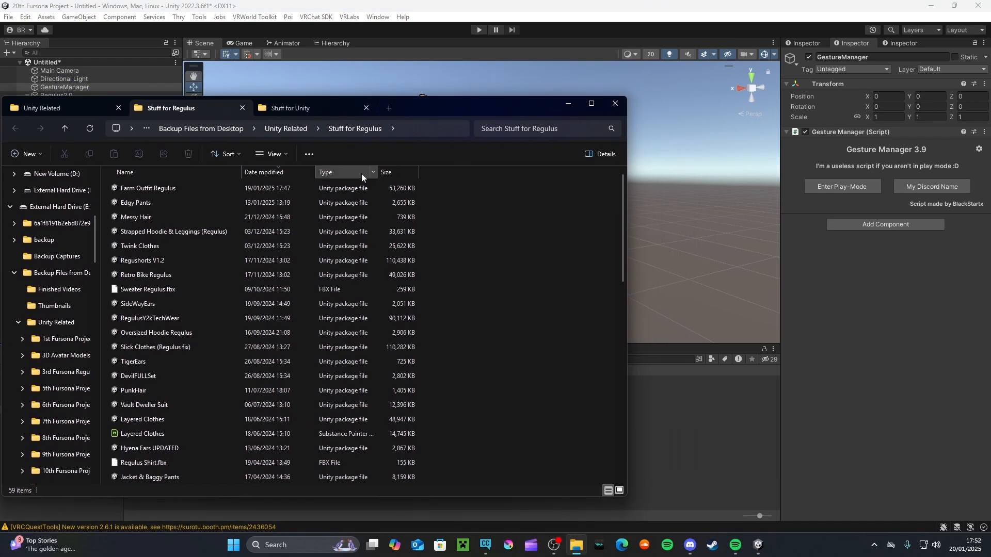
{"action": "left_click_drag", "start_coordinate": [129, 190], "coordinate": [664, 393]}
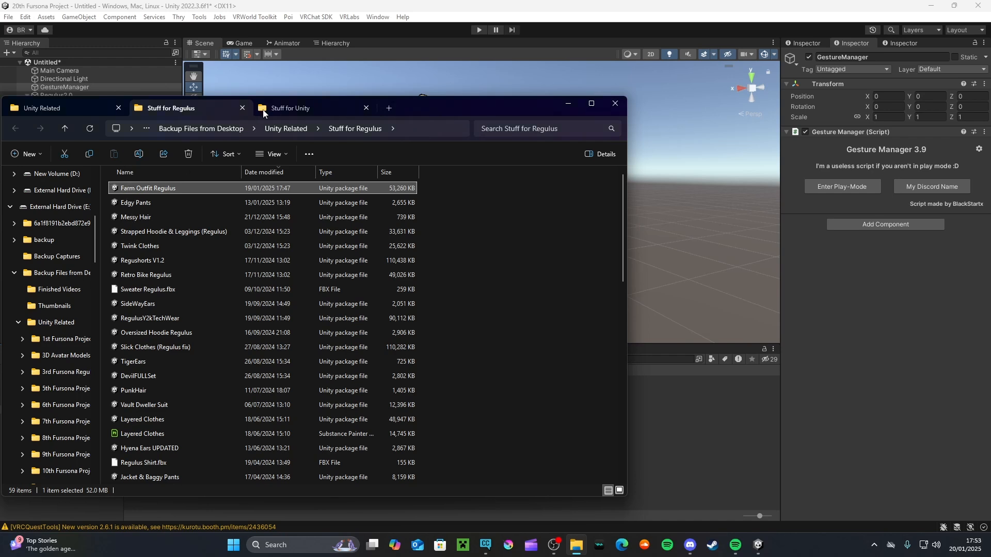
Confirm importing every file listed in the Farm Outfit Regulus package.
{"action": "left_click_drag", "start_coordinate": [472, 273], "coordinate": [722, 444]}
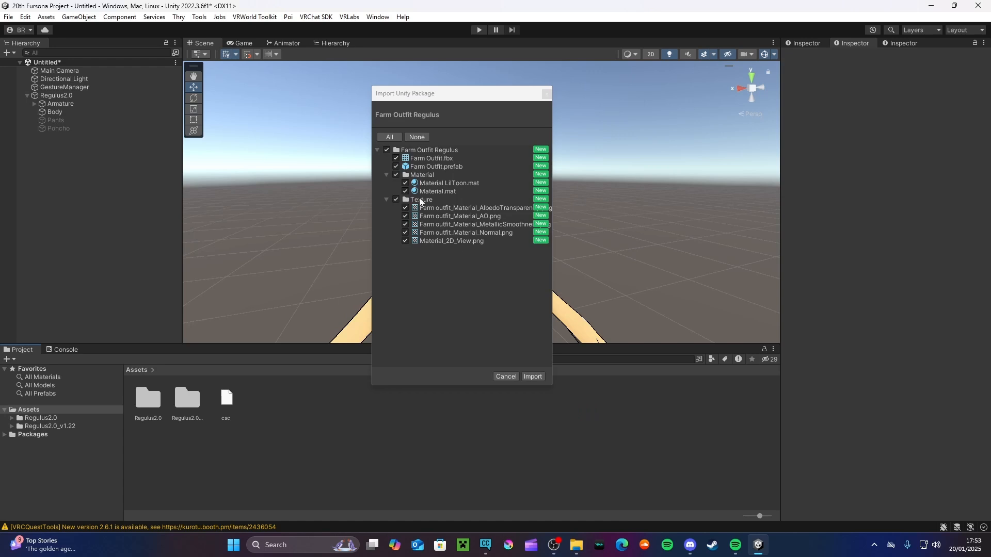
{"action": "mouse_move", "coordinate": [458, 87]}
{"action": "left_mouse_down"}
{"action": "mouse_move", "coordinate": [479, 90]}
{"action": "mouse_move", "coordinate": [470, 111]}
{"action": "mouse_move", "coordinate": [461, 101]}
{"action": "mouse_move", "coordinate": [471, 102]}
{"action": "left_mouse_up"}
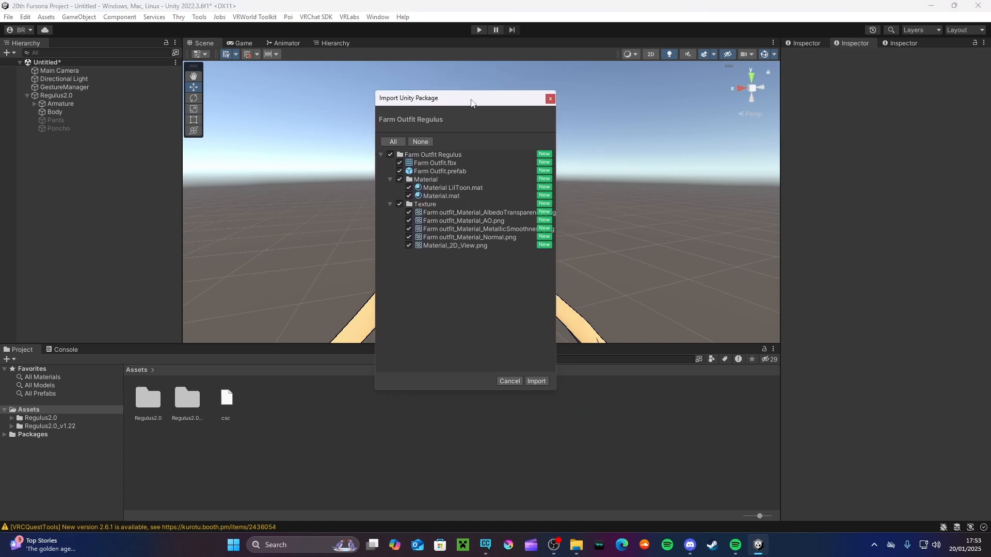
{"action": "left_click", "coordinate": [537, 381]}
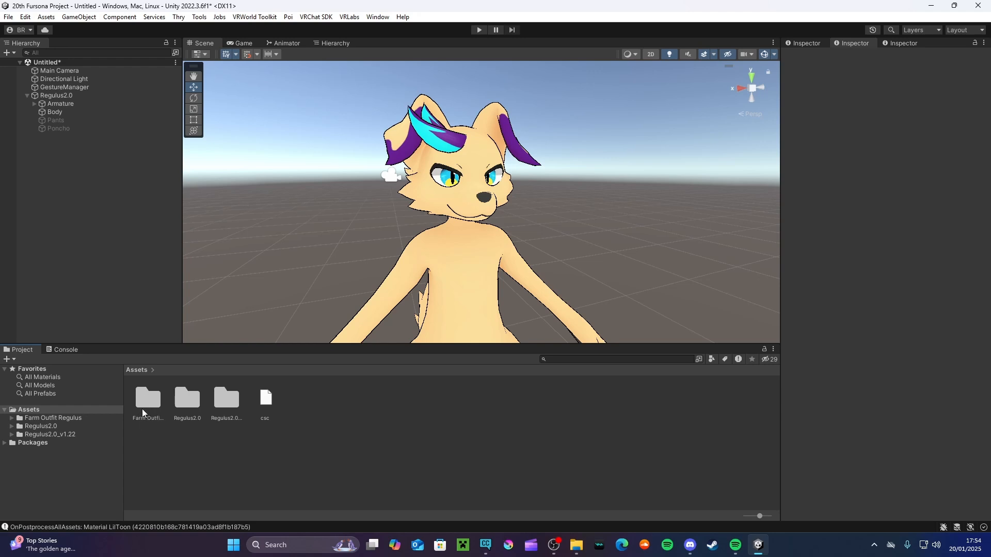
Place the Farm Outfit prefab from the Farm Outfit Regulus folder under Regulus2.0 in the scene.
{"action": "double_click", "coordinate": [148, 408]}
{"action": "left_click", "coordinate": [212, 471]}
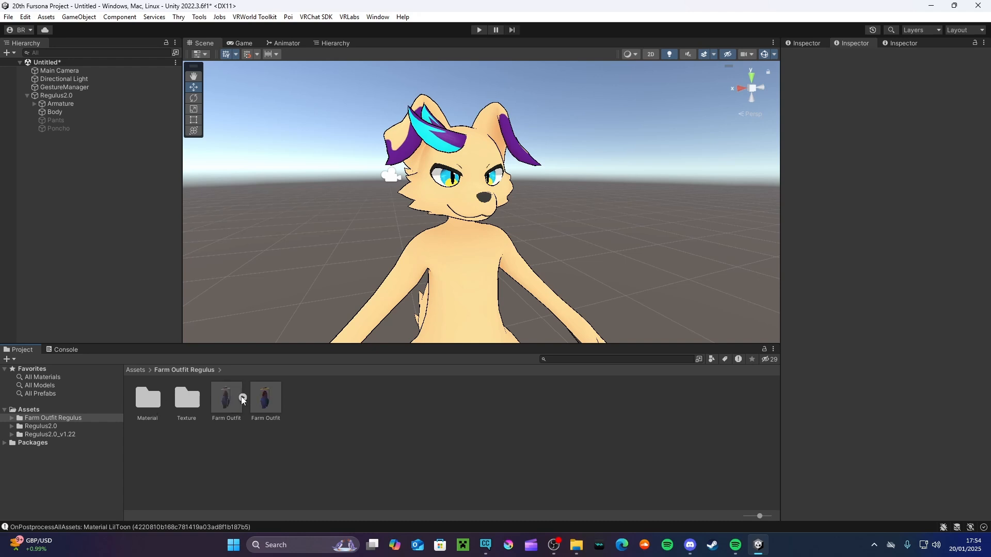
{"action": "left_click_drag", "start_coordinate": [268, 395], "coordinate": [57, 96]}
Completely unpack the Farm Outfit prefab under Regulus2.0.
{"action": "scroll", "coordinate": [476, 227], "scroll_direction": "down", "scroll_amount": 2}
{"action": "left_click_drag", "start_coordinate": [476, 207], "coordinate": [476, 227], "text": "alt"}
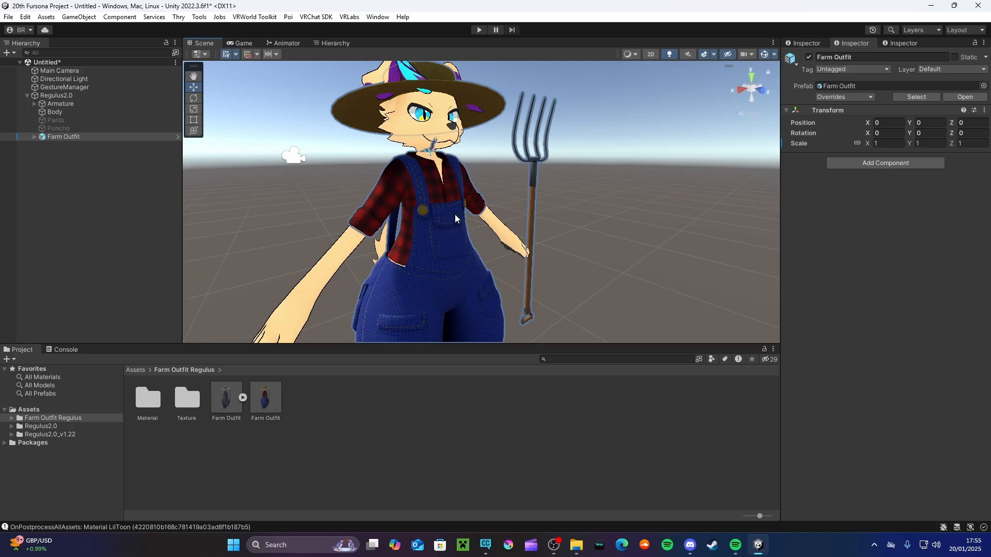
{"action": "mouse_move", "coordinate": [454, 215]}
{"action": "middle_mouse_down"}
{"action": "mouse_move", "coordinate": [462, 152]}
{"action": "mouse_move", "coordinate": [451, 228]}
{"action": "middle_mouse_up"}
{"action": "right_click_drag", "start_coordinate": [490, 207], "coordinate": [387, 209]}
{"action": "scroll", "coordinate": [541, 211], "scroll_direction": "up", "scroll_amount": 4}
{"action": "middle_click_drag", "start_coordinate": [485, 225], "coordinate": [482, 242]}
{"action": "scroll", "coordinate": [482, 242], "scroll_direction": "down", "scroll_amount": 6}
{"action": "right_click", "coordinate": [54, 137]}
{"action": "mouse_move", "coordinate": [92, 244]}
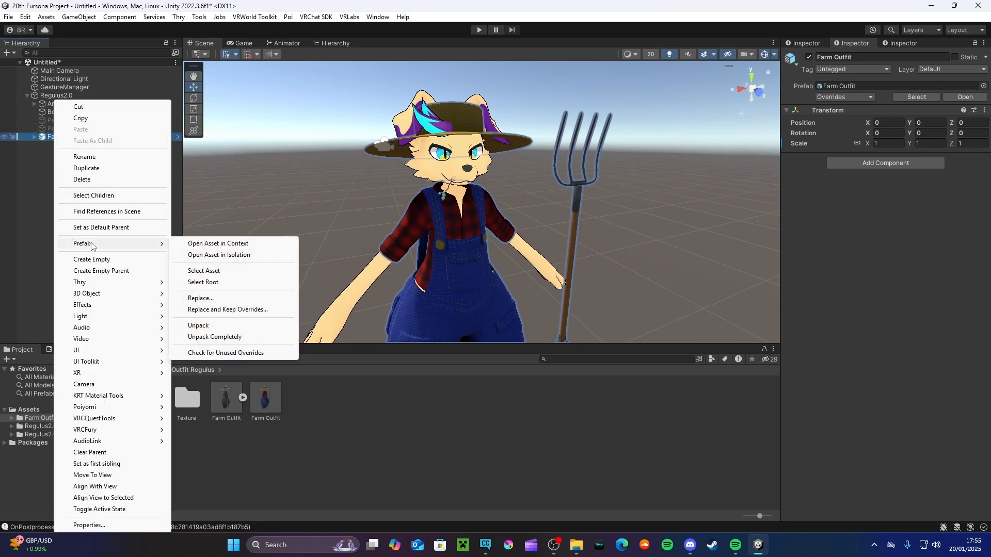
{"action": "left_click", "coordinate": [215, 337]}
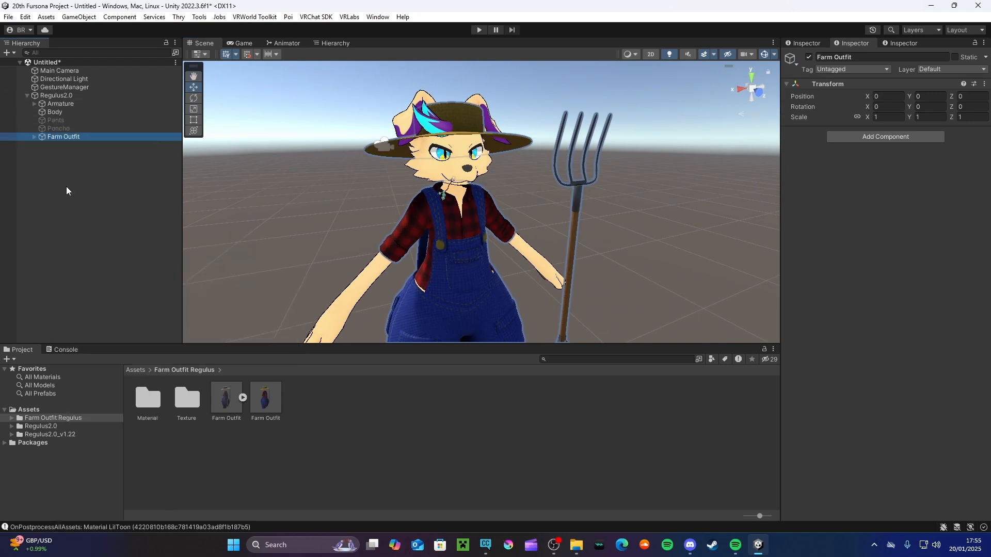
Expand Farm Outfit and inspect the Dungarees and Farm tool, hiding and showing the Dungarees.
{"action": "left_click", "coordinate": [34, 137]}
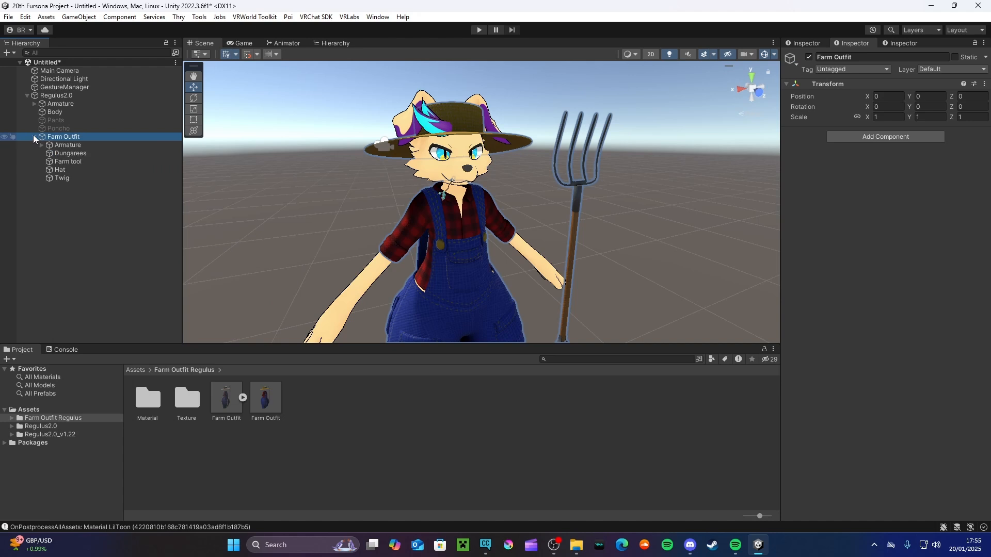
{"action": "left_click", "coordinate": [84, 153]}
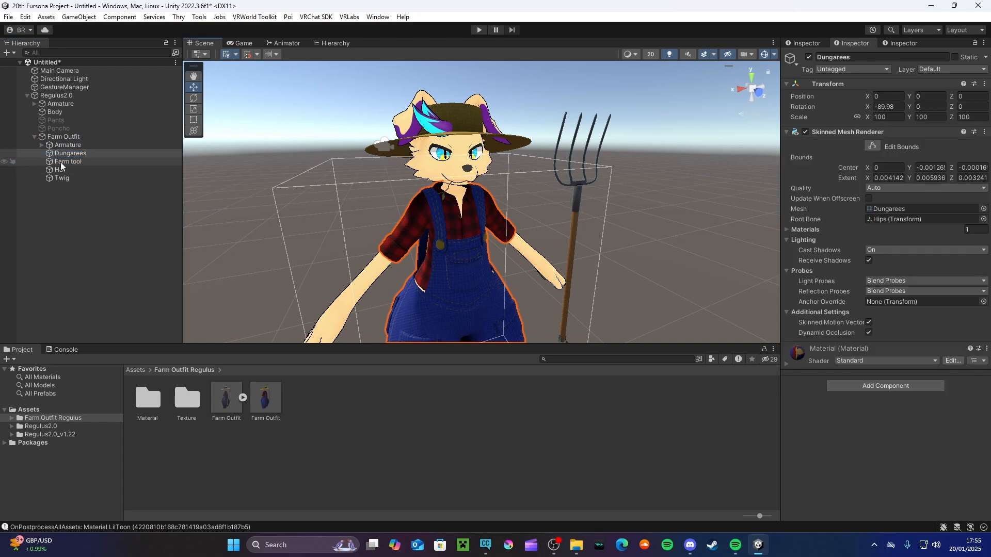
{"action": "left_click", "coordinate": [74, 162]}
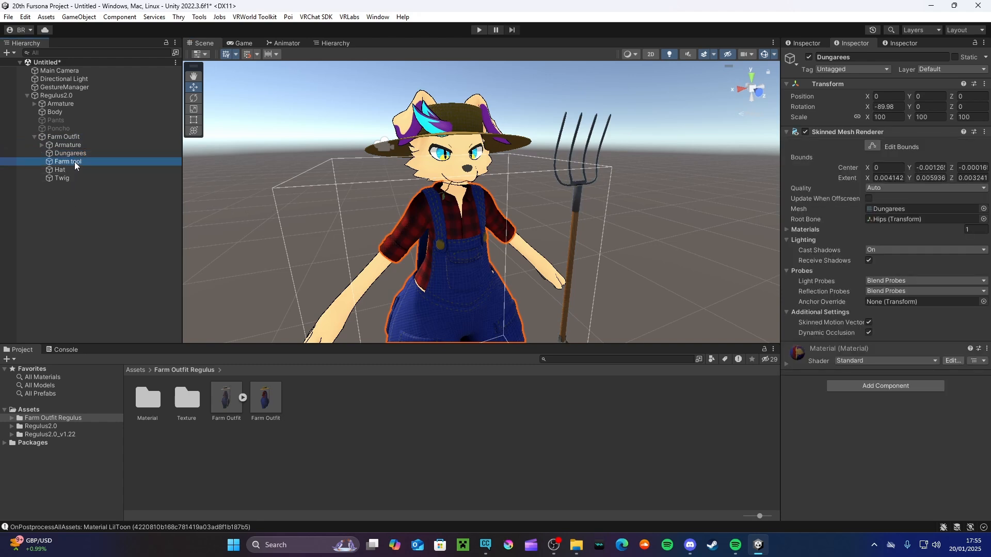
{"action": "double_click", "coordinate": [81, 153]}
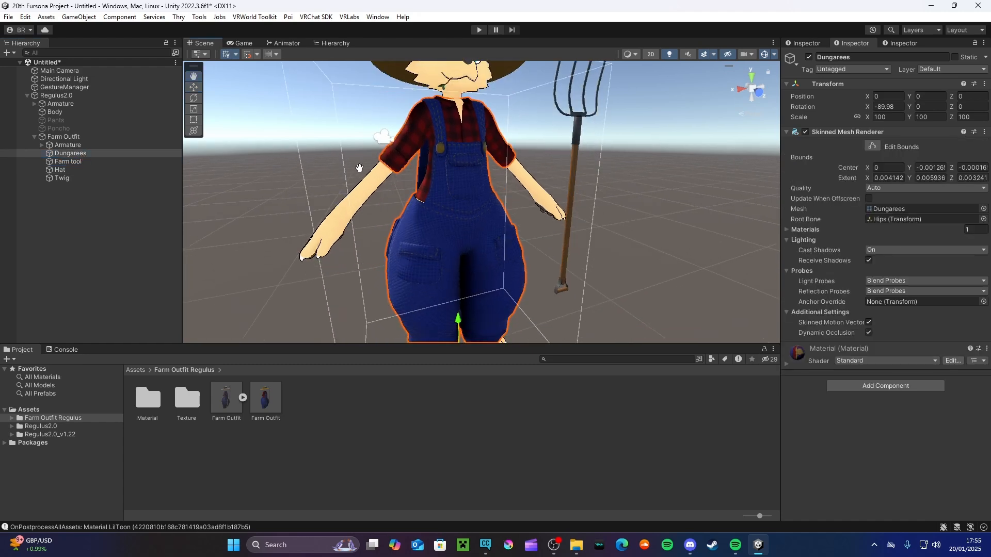
{"action": "left_click", "coordinate": [809, 57]}
{"action": "left_click", "coordinate": [809, 56]}
{"action": "left_click", "coordinate": [73, 145]}
{"action": "double_click", "coordinate": [109, 161]}
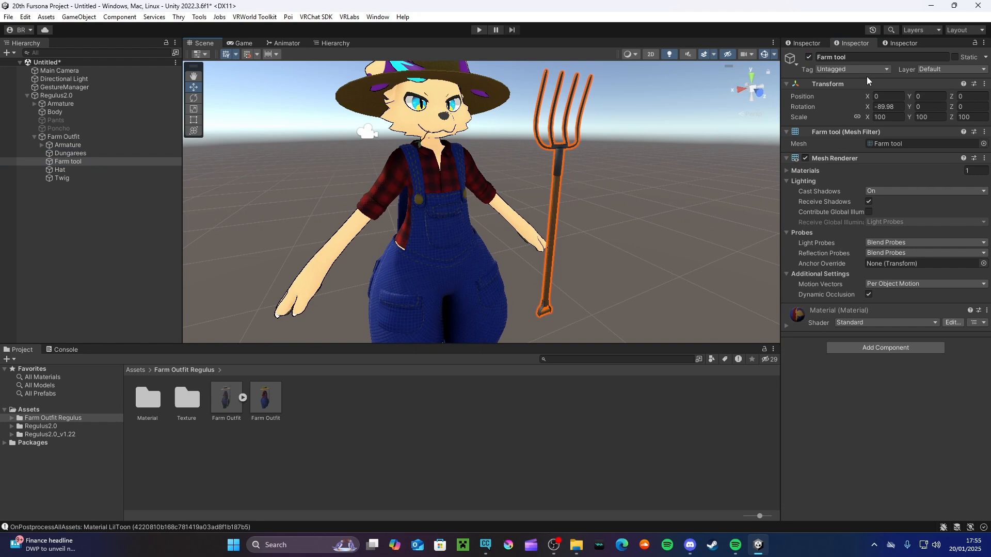
Hide and show the Hat and Twig in turn to identify them, framing the Twig closely.
{"action": "left_click", "coordinate": [60, 170]}
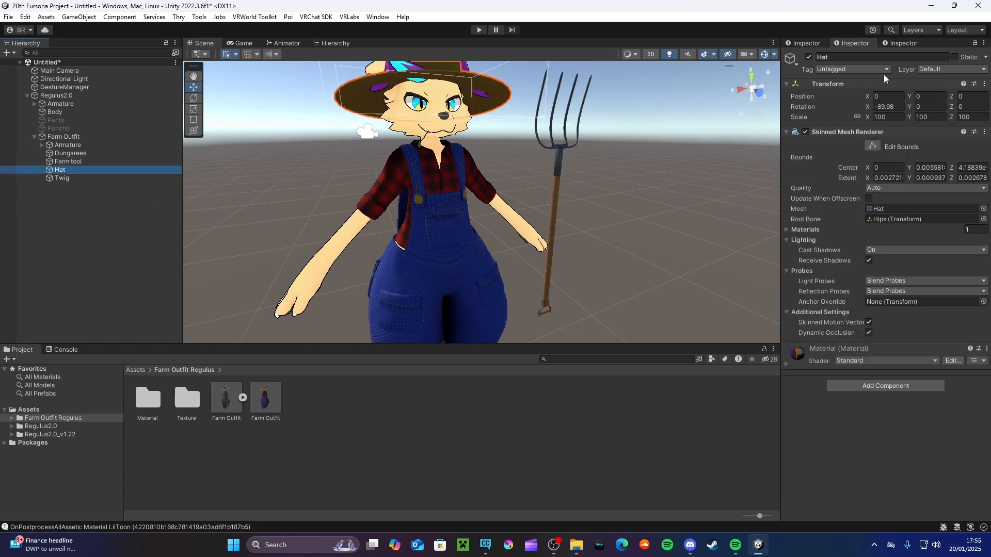
{"action": "left_click", "coordinate": [809, 56]}
{"action": "left_click", "coordinate": [809, 56]}
{"action": "left_click", "coordinate": [61, 178]}
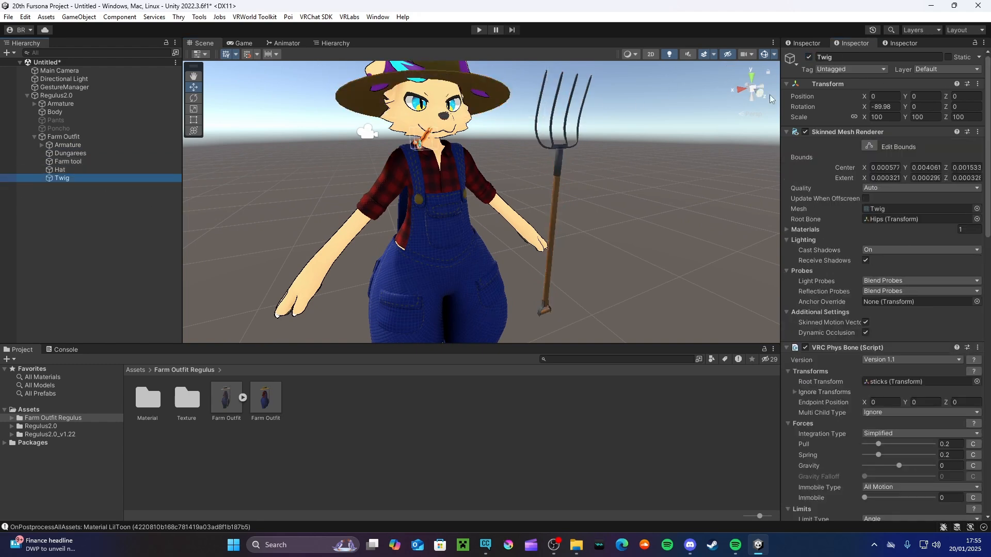
{"action": "left_click", "coordinate": [809, 57]}
{"action": "left_click", "coordinate": [809, 57]}
{"action": "key", "text": "f"}
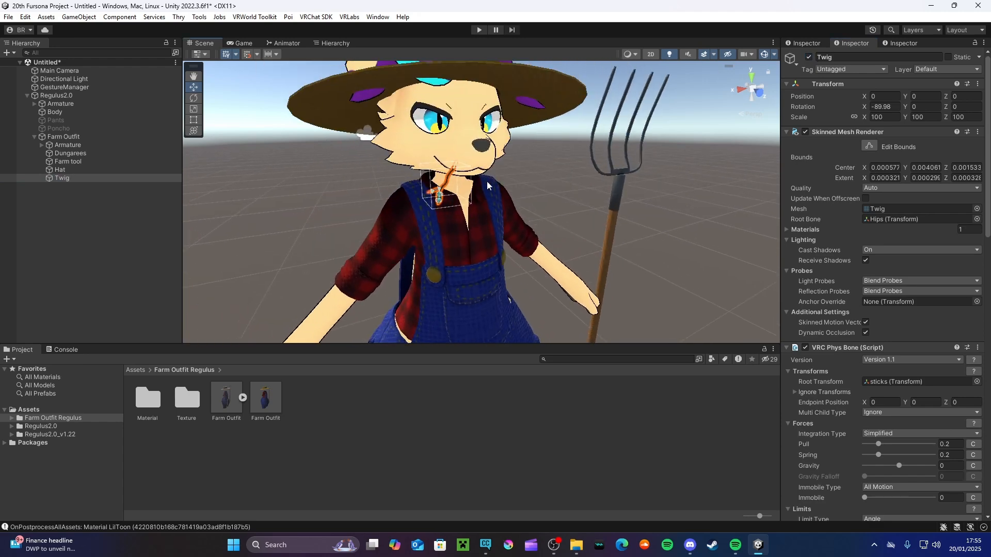
Paste the copied VRCFury Toggle as a new component onto Dungarees, Farm tool, Hat and Twig together.
{"action": "left_click", "coordinate": [274, 127]}
{"action": "middle_click_drag", "start_coordinate": [449, 129], "coordinate": [455, 171]}
{"action": "scroll", "coordinate": [463, 197], "scroll_direction": "down", "scroll_amount": 6}
{"action": "right_click_drag", "start_coordinate": [463, 197], "coordinate": [571, 227]}
{"action": "scroll", "coordinate": [631, 232], "scroll_direction": "down", "scroll_amount": 3}
{"action": "middle_click_drag", "start_coordinate": [571, 227], "coordinate": [480, 207]}
{"action": "scroll", "coordinate": [562, 227], "scroll_direction": "down", "scroll_amount": 3}
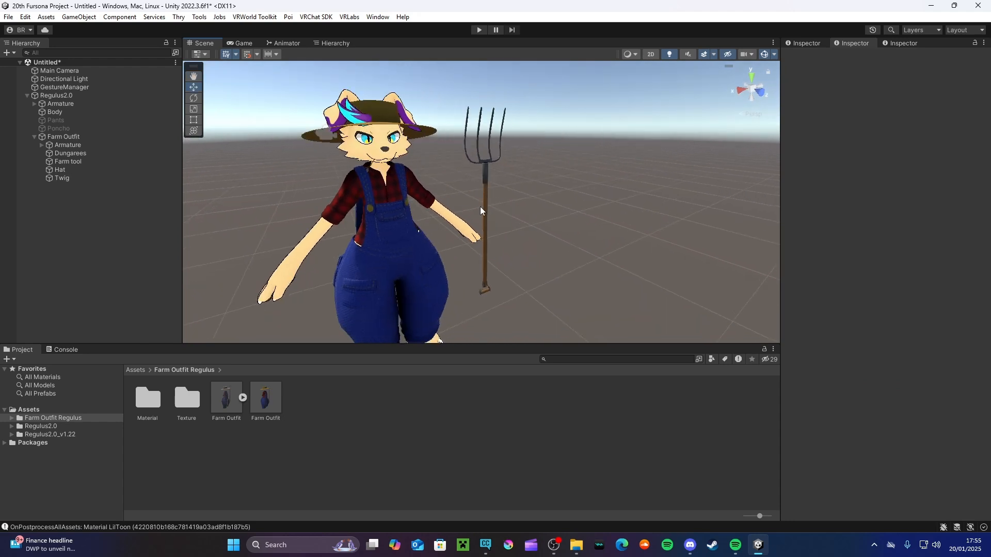
{"action": "left_click", "coordinate": [67, 144]}
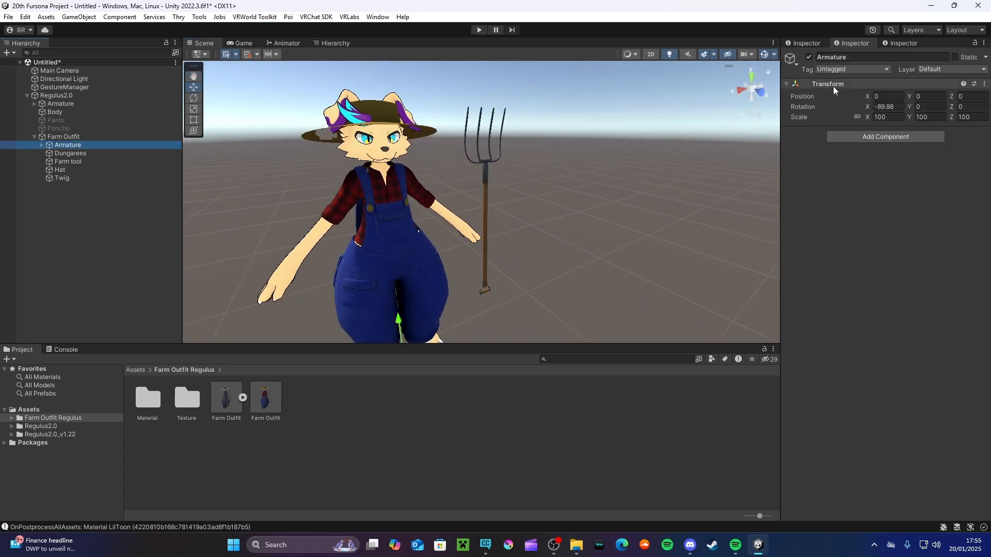
{"action": "left_click", "coordinate": [77, 153]}
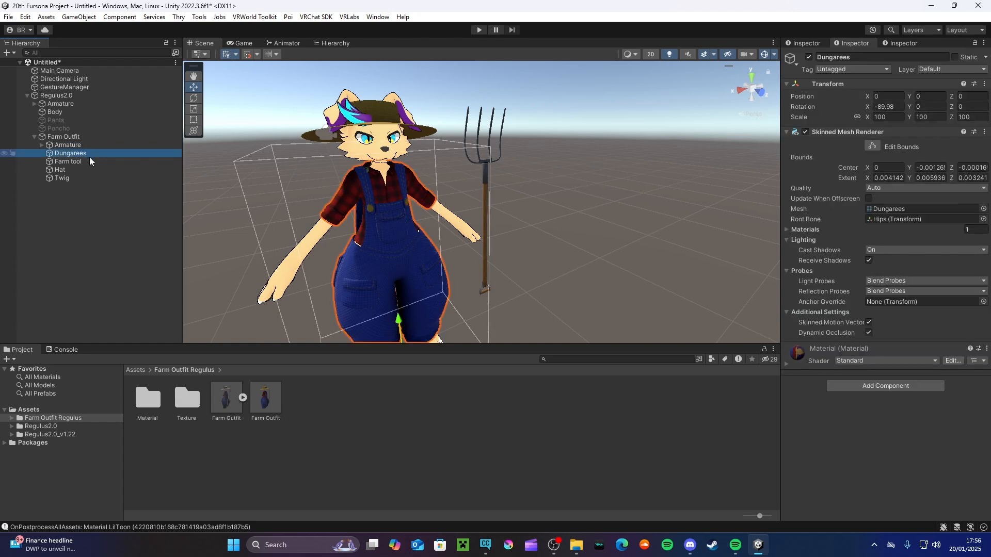
{"action": "key", "text": "f"}
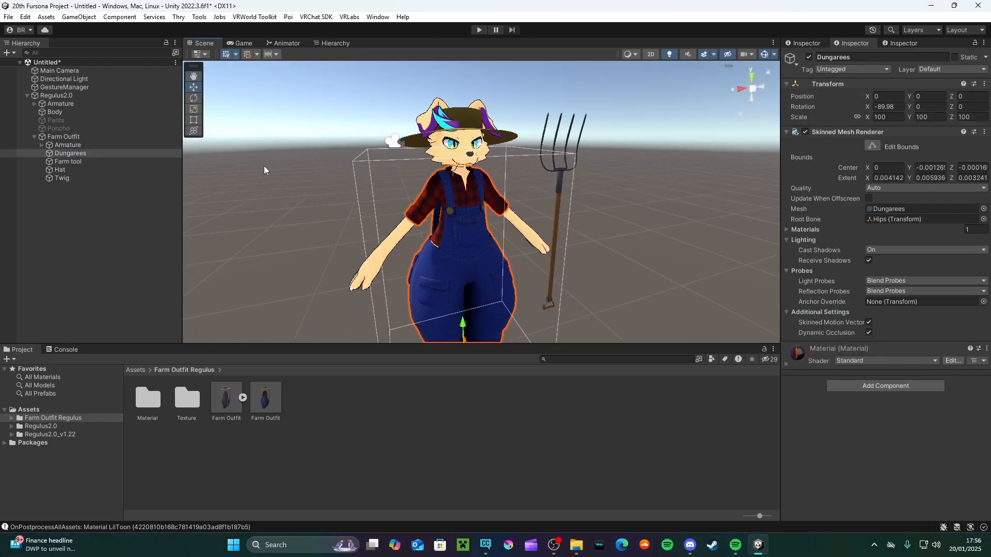
{"action": "left_click", "coordinate": [74, 178], "text": "shift"}
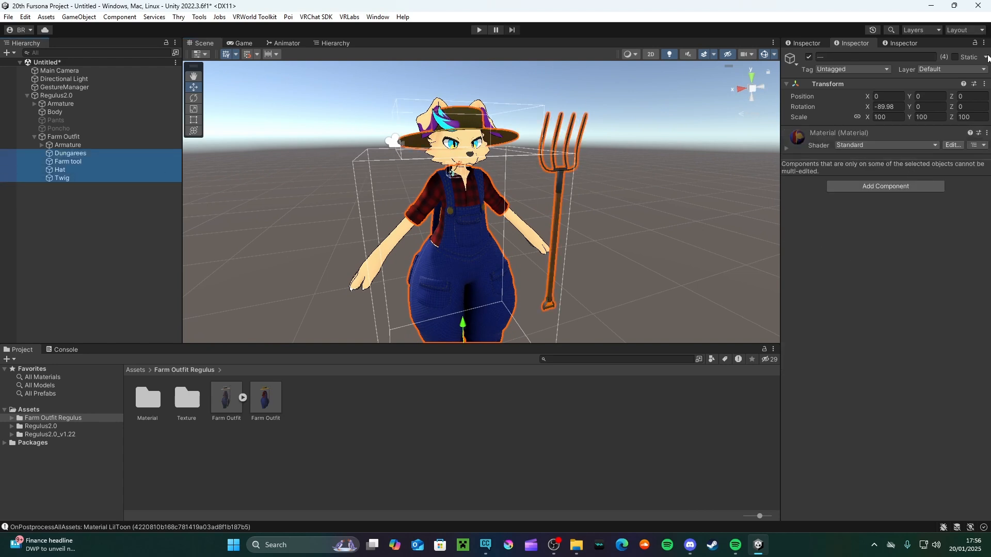
{"action": "left_click", "coordinate": [984, 84]}
{"action": "mouse_move", "coordinate": [893, 185]}
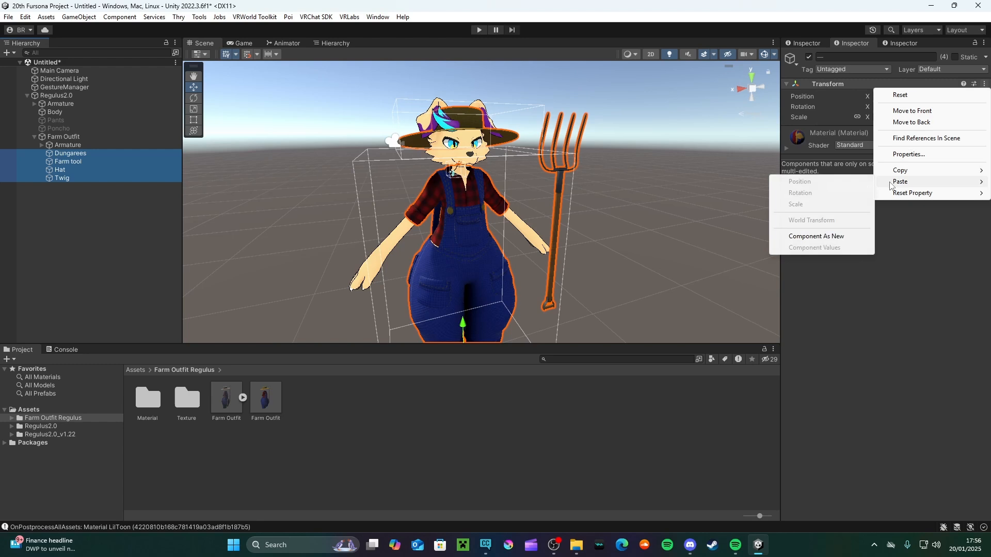
{"action": "left_click", "coordinate": [824, 237]}
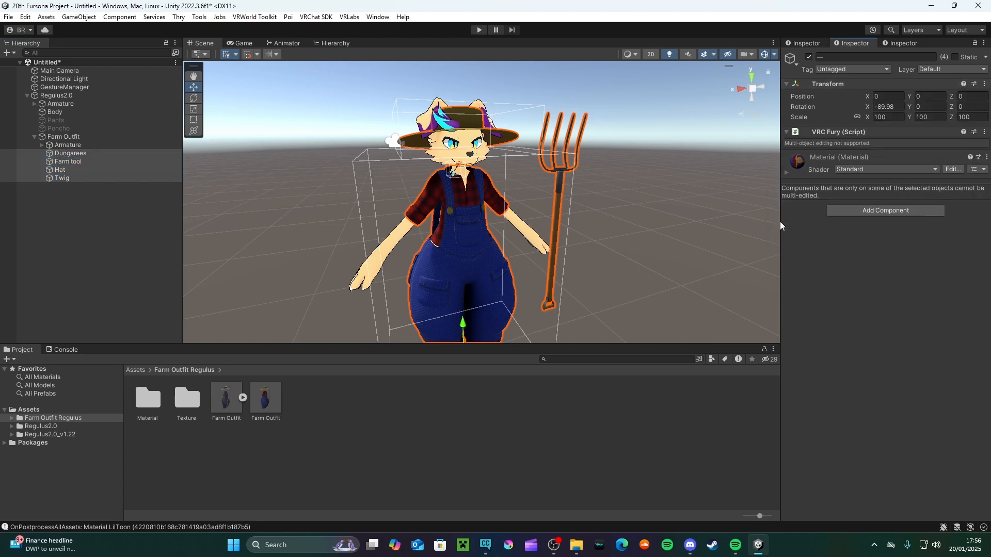
Make the Dungarees toggle turn on the Dungarees object and set its menu path to Clothing/Farm Outfit/Dungarees.
{"action": "left_click", "coordinate": [72, 178]}
{"action": "left_click", "coordinate": [67, 153]}
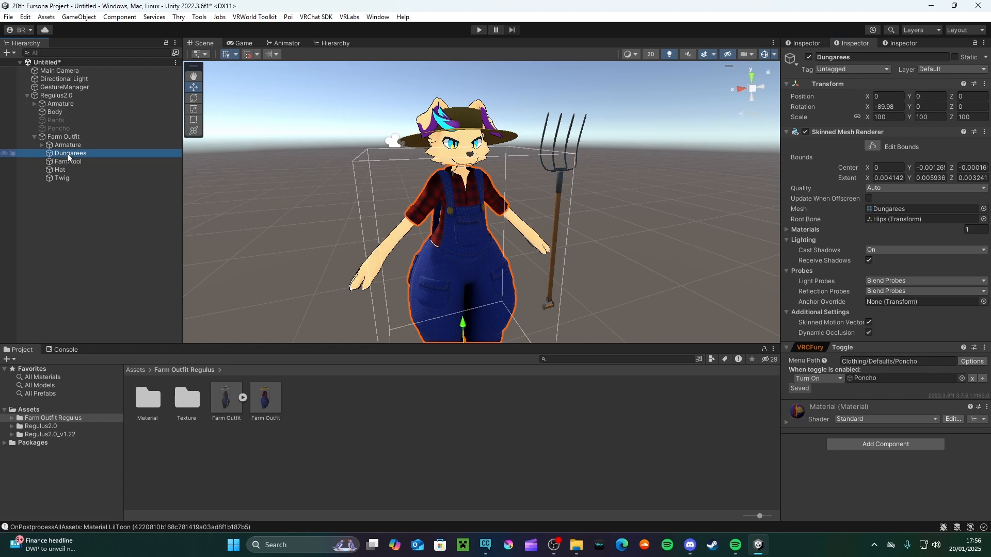
{"action": "left_click_drag", "start_coordinate": [67, 153], "coordinate": [882, 379]}
{"action": "left_click", "coordinate": [929, 360]}
{"action": "key", "text": "BackSpace"}
{"action": "key", "text": "BackSpace"}
{"action": "key", "text": "BackSpace"}
{"action": "key", "text": "BackSpace"}
{"action": "key", "text": "BackSpace"}
{"action": "key", "text": "BackSpace"}
{"action": "key", "text": "BackSpace"}
{"action": "key", "text": "BackSpace"}
{"action": "key", "text": "BackSpace"}
{"action": "key", "text": "BackSpace"}
{"action": "key", "text": "BackSpace"}
{"action": "key", "text": "BackSpace"}
{"action": "key", "text": "BackSpace"}
{"action": "key", "text": "BackSpace"}
{"action": "key", "text": "BackSpace"}
{"action": "type", "text": "Far"}
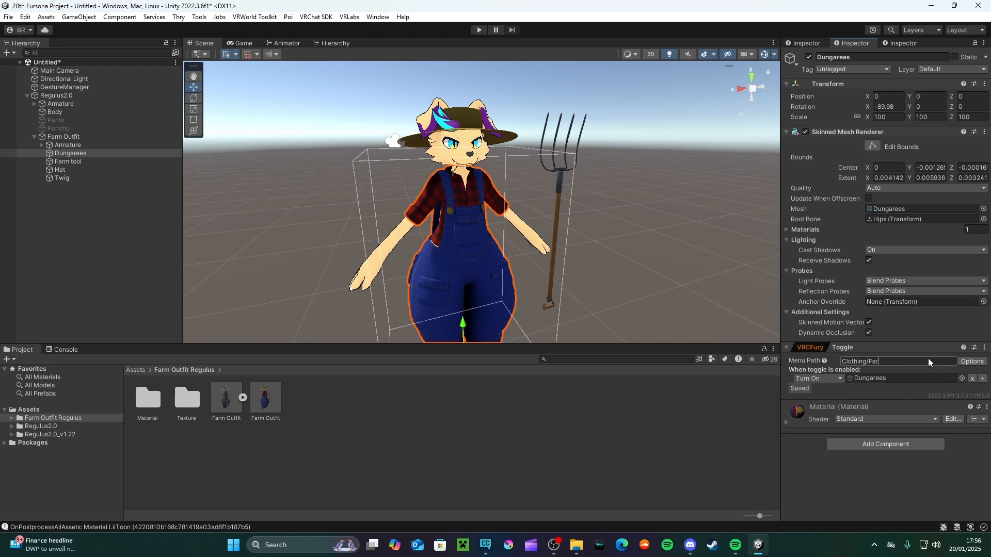
{"action": "type", "text": "m Outfit/Dungarees"}
{"action": "left_click", "coordinate": [860, 501]}
Make the Twig's toggle turn on the Twig object and set its menu path to Accessories/Twig.
{"action": "left_click", "coordinate": [77, 178]}
{"action": "scroll", "coordinate": [897, 327], "scroll_direction": "down", "scroll_amount": 15}
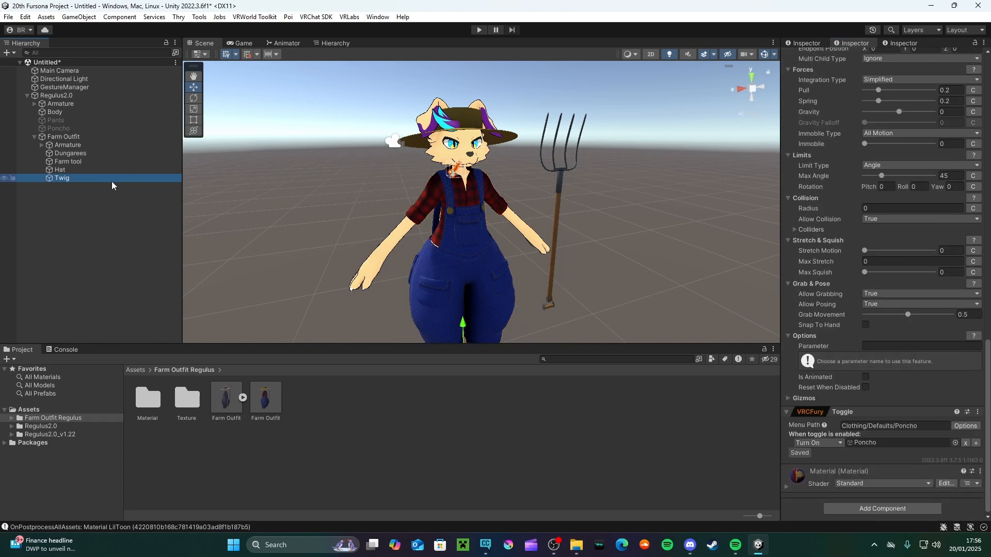
{"action": "scroll", "coordinate": [890, 237], "scroll_direction": "up", "scroll_amount": 12}
{"action": "scroll", "coordinate": [430, 129], "scroll_direction": "up", "scroll_amount": 5}
{"action": "scroll", "coordinate": [429, 171], "scroll_direction": "up", "scroll_amount": 4}
{"action": "middle_click_drag", "start_coordinate": [429, 129], "coordinate": [454, 264]}
{"action": "scroll", "coordinate": [527, 243], "scroll_direction": "down", "scroll_amount": 5}
{"action": "scroll", "coordinate": [888, 237], "scroll_direction": "up", "scroll_amount": 7}
{"action": "scroll", "coordinate": [887, 236], "scroll_direction": "up", "scroll_amount": 2}
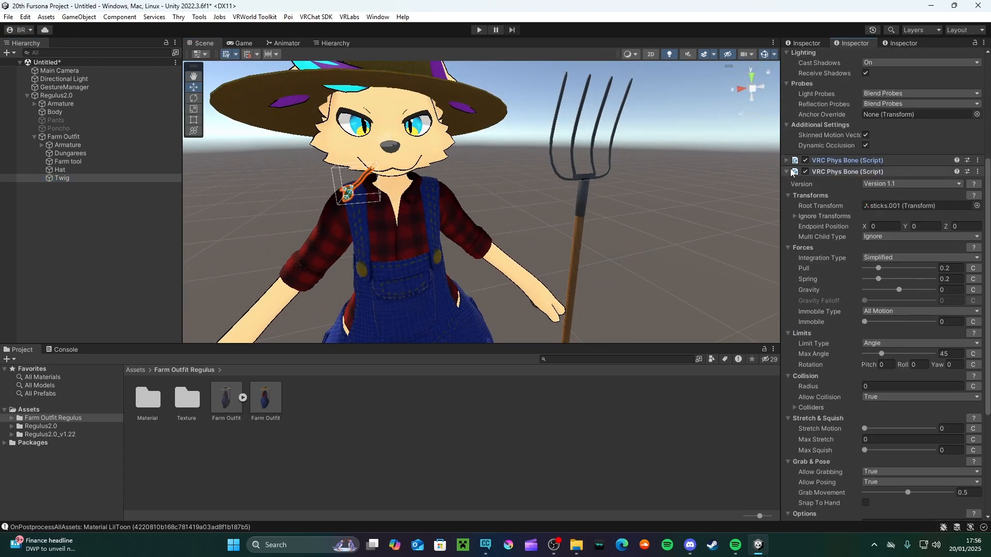
{"action": "left_click", "coordinate": [788, 172]}
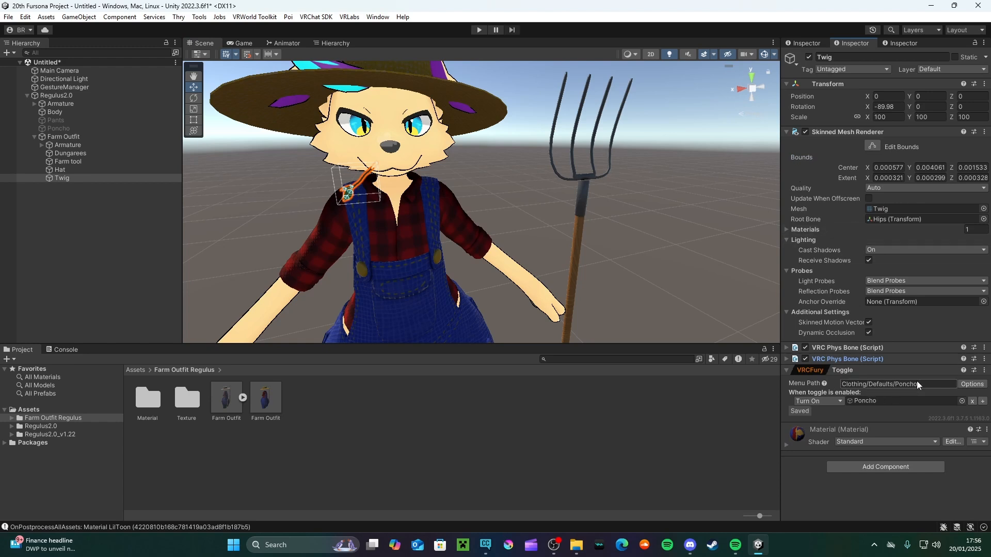
{"action": "left_click_drag", "start_coordinate": [69, 179], "coordinate": [929, 401]}
{"action": "left_click", "coordinate": [933, 383]}
{"action": "type", "text": "Acc"}
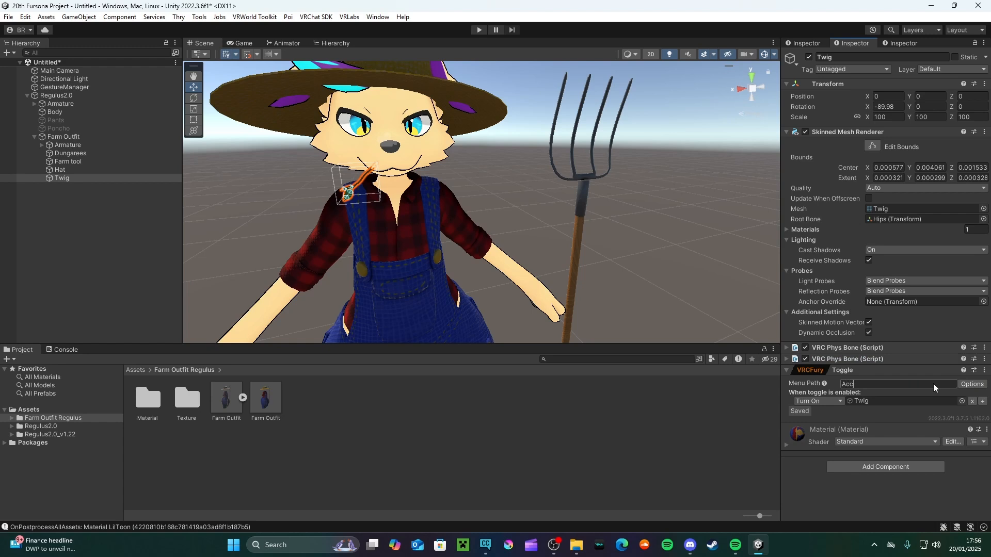
{"action": "type", "text": "essories/Twig"}
Make the Hat's toggle turn on the Hat object and set its menu path to Accessories/Farm Hat.
{"action": "left_click", "coordinate": [60, 168]}
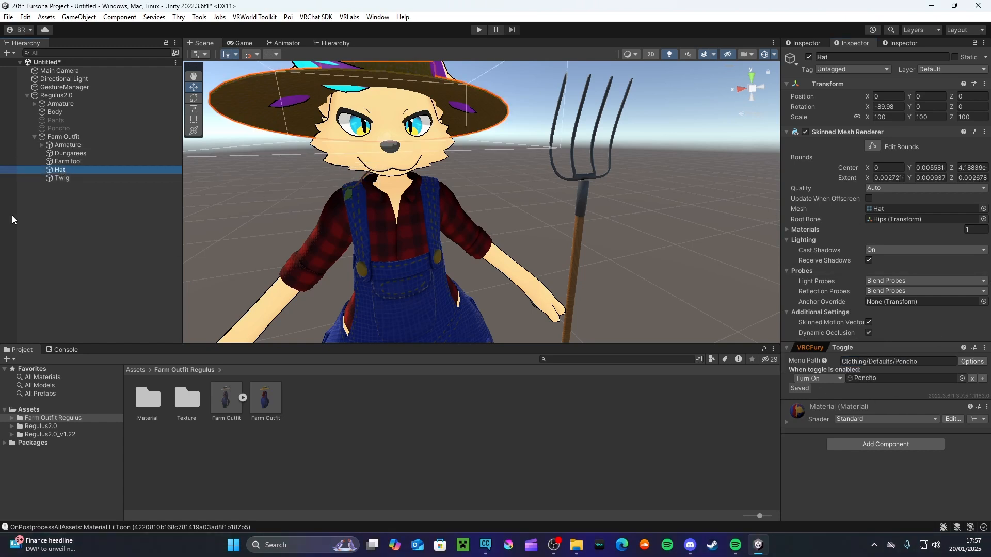
{"action": "left_click_drag", "start_coordinate": [57, 171], "coordinate": [901, 378]}
{"action": "left_click", "coordinate": [916, 361]}
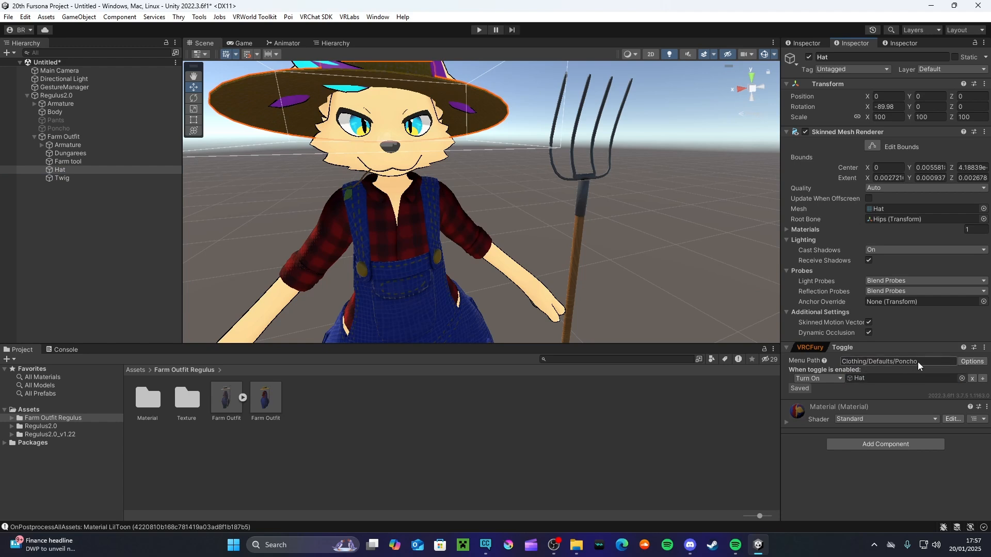
{"action": "type", "text": "Accessories/Farm Hat"}
Make the Farm tool's toggle turn on the Farm tool object and set its menu path to Accessories/Farm Tool.
{"action": "left_click_drag", "start_coordinate": [68, 161], "coordinate": [891, 341]}
{"action": "left_click", "coordinate": [925, 321]}
{"action": "key", "text": "BackSpace"}
{"action": "type", "text": "Acc"}
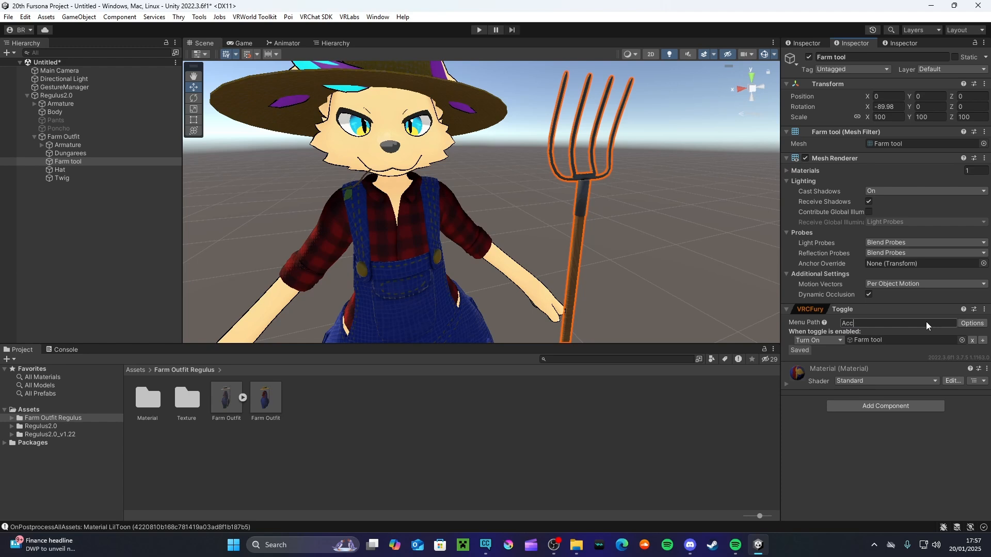
{"action": "type", "text": "essories/Farm Tool"}
Review the toggle settings of the Dungarees object.
{"action": "scroll", "coordinate": [439, 228], "scroll_direction": "down", "scroll_amount": 5}
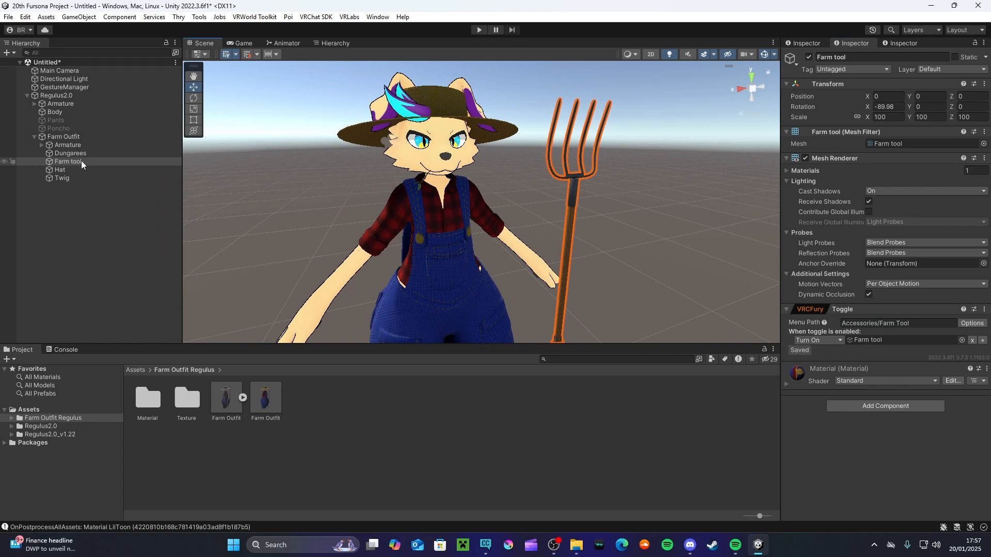
{"action": "left_click", "coordinate": [70, 154]}
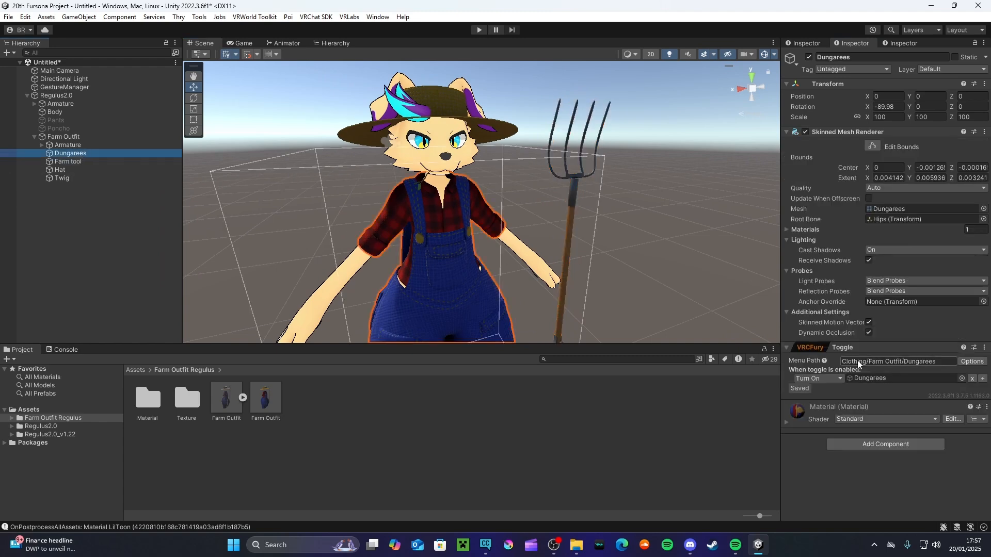
{"action": "scroll", "coordinate": [360, 214], "scroll_direction": "down", "scroll_amount": 5}
{"action": "middle_click_drag", "start_coordinate": [342, 196], "coordinate": [382, 181]}
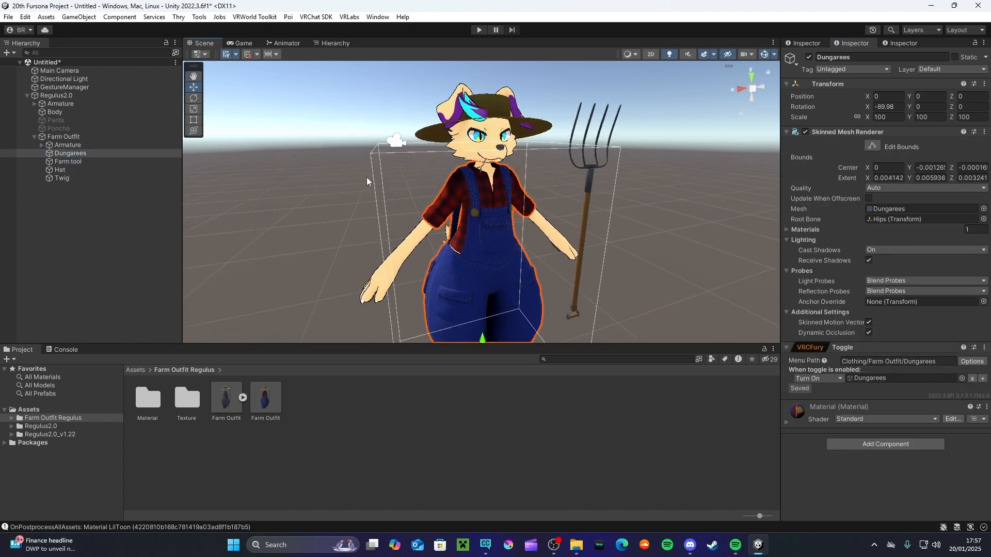
Deactivate the Dungarees, Farm tool, Hat and Twig together as a check, and reactivate them.
{"action": "left_click", "coordinate": [78, 158]}
{"action": "left_click", "coordinate": [79, 156]}
{"action": "left_click", "coordinate": [82, 178], "text": "shift"}
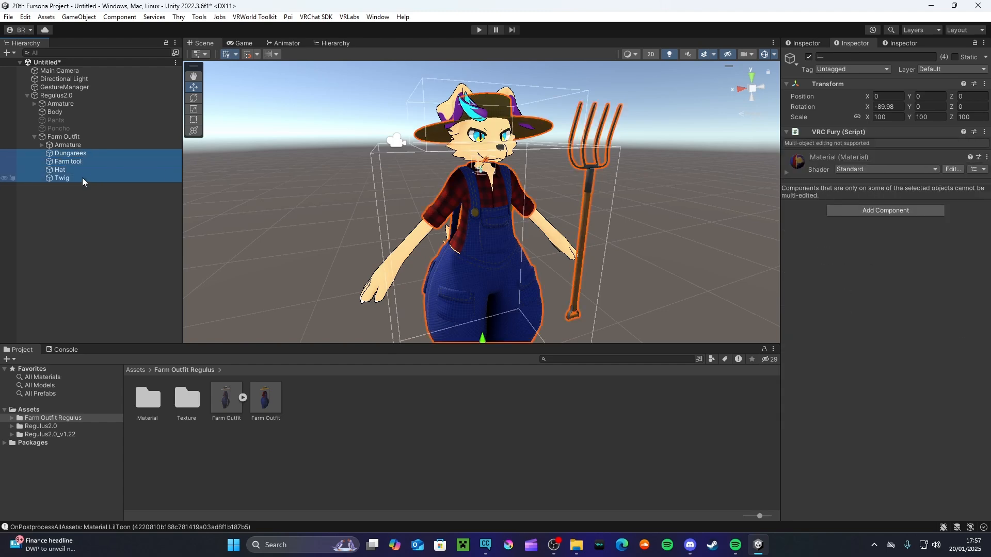
{"action": "left_click", "coordinate": [809, 57]}
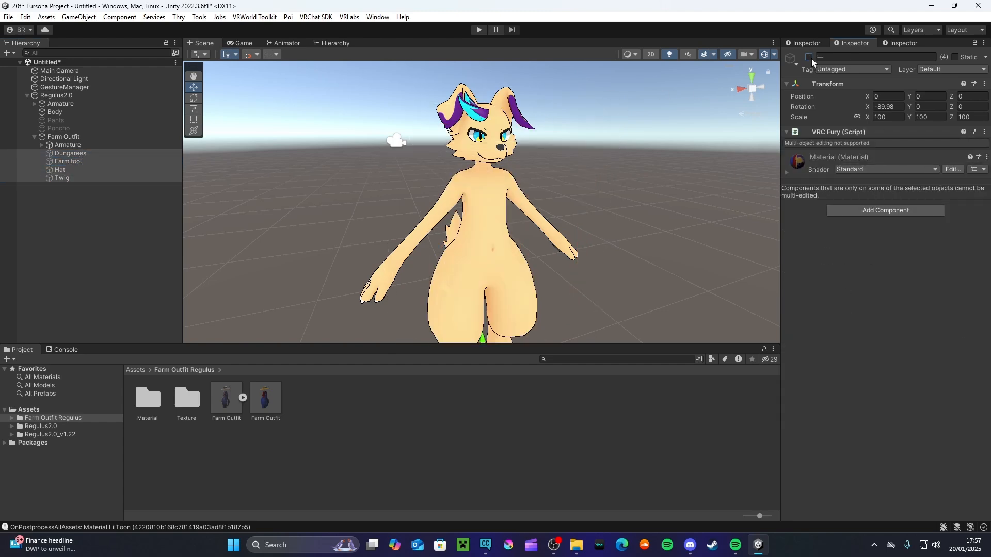
{"action": "left_click", "coordinate": [808, 57]}
{"action": "left_click", "coordinate": [253, 173]}
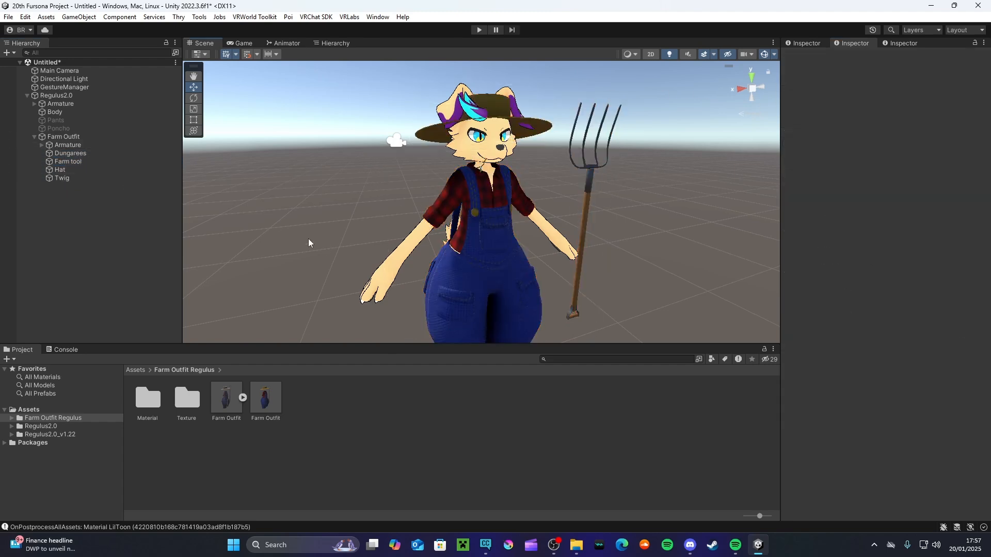
Switch both materials in the Farm Outfit Regulus Material folder to the Poiyomi Toon shader.
{"action": "right_click_drag", "start_coordinate": [324, 243], "coordinate": [335, 238]}
{"action": "scroll", "coordinate": [336, 239], "scroll_direction": "up", "scroll_amount": 4}
{"action": "middle_click_drag", "start_coordinate": [336, 239], "coordinate": [352, 253]}
{"action": "double_click", "coordinate": [148, 399]}
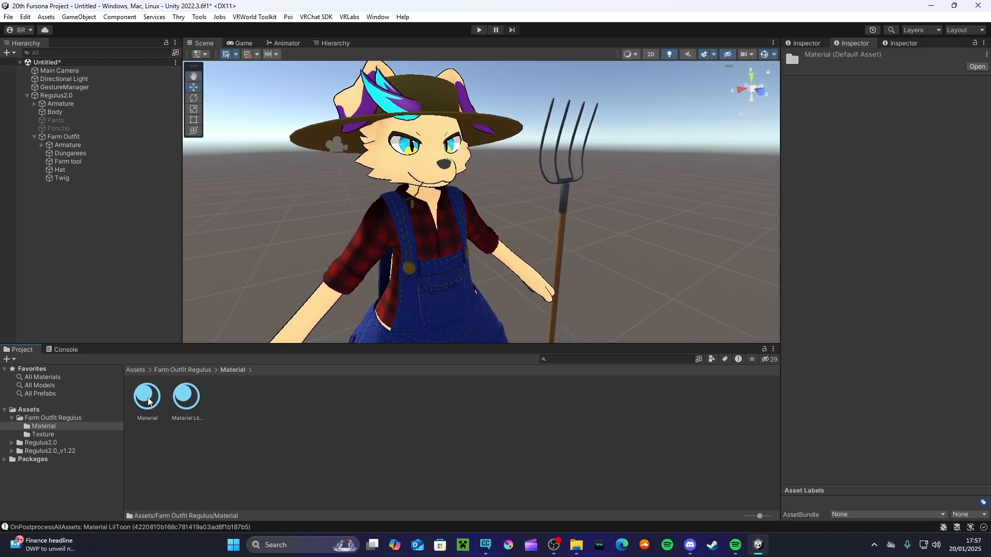
{"action": "right_click_drag", "start_coordinate": [338, 291], "coordinate": [329, 294]}
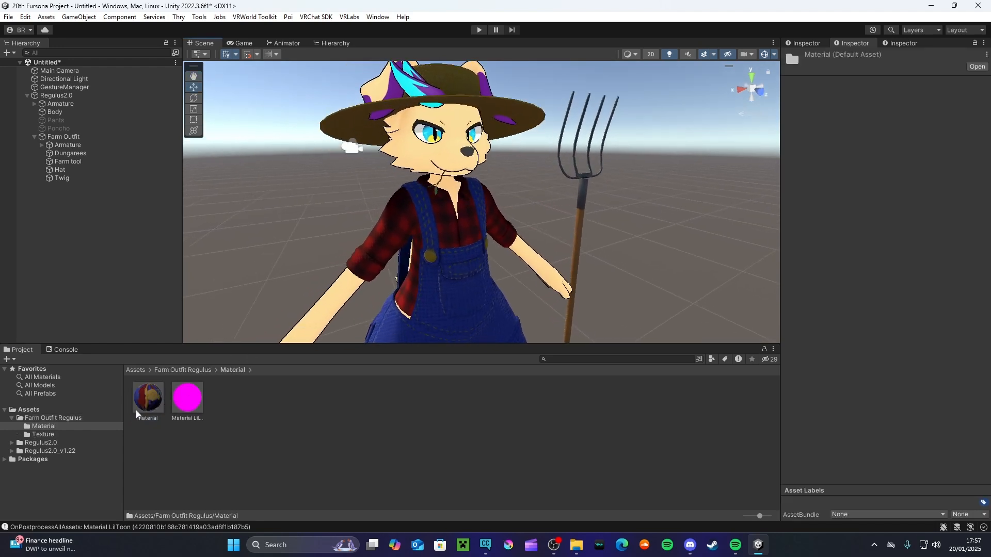
{"action": "left_click", "coordinate": [150, 402]}
{"action": "left_click", "coordinate": [187, 402], "text": "ctrl"}
{"action": "left_click", "coordinate": [862, 65]}
{"action": "left_click", "coordinate": [850, 102]}
{"action": "left_click", "coordinate": [860, 107]}
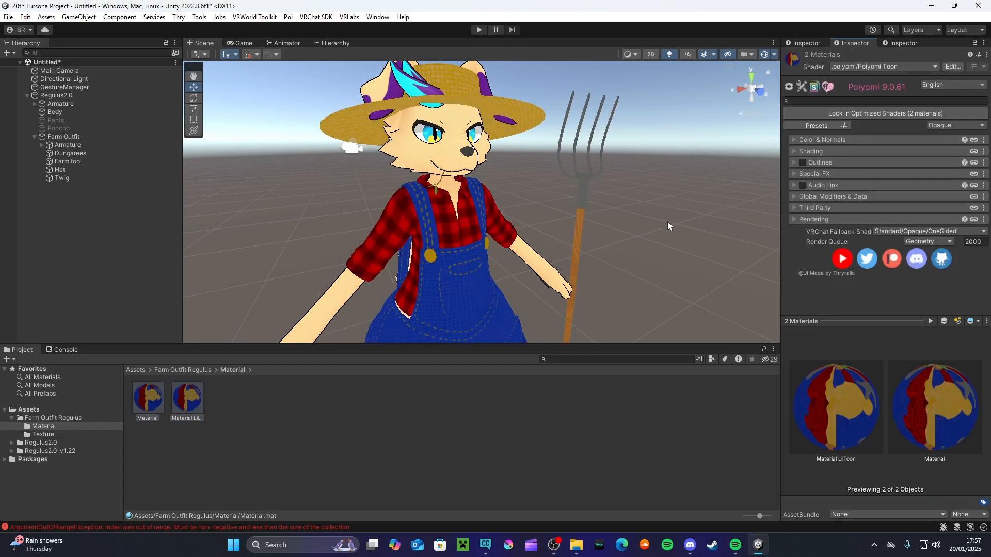
Inspect Material LilToon and Material individually to compare the two farm outfit materials.
{"action": "left_click", "coordinate": [423, 296]}
{"action": "left_click", "coordinate": [189, 408]}
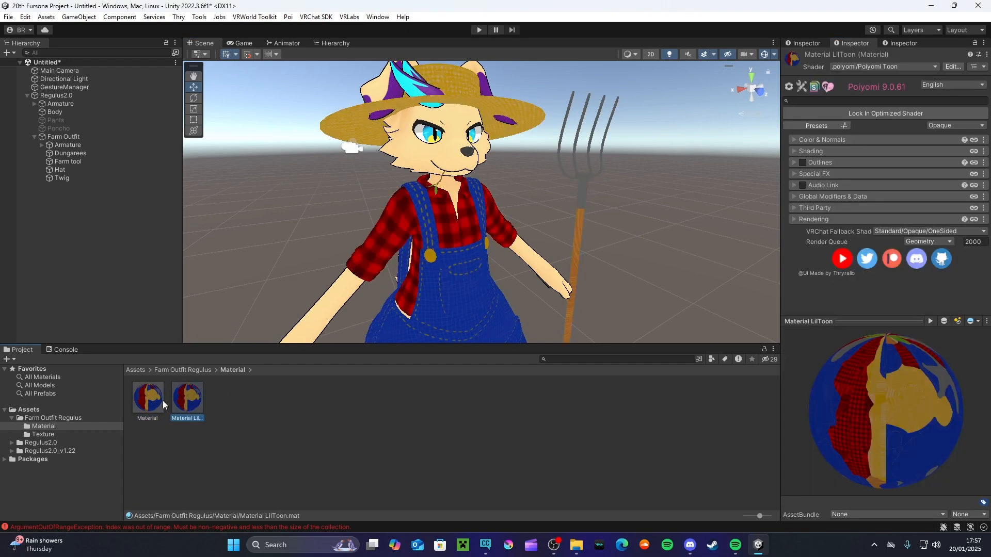
{"action": "left_click", "coordinate": [155, 396]}
{"action": "left_click", "coordinate": [244, 444]}
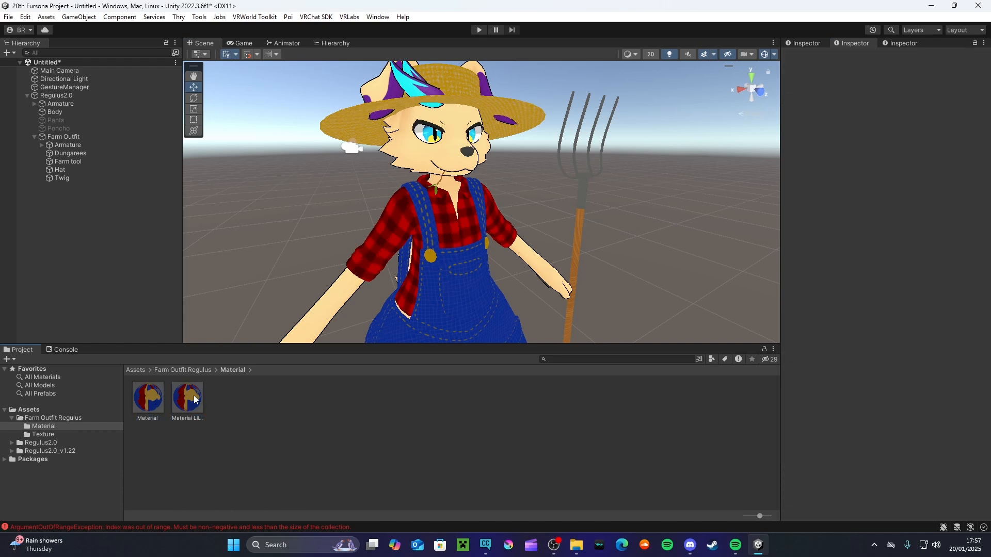
Enable outlines on the farm outfit's Material and make the outline color black.
{"action": "left_click", "coordinate": [155, 401]}
{"action": "scroll", "coordinate": [357, 230], "scroll_direction": "up", "scroll_amount": 2}
{"action": "middle_click_drag", "start_coordinate": [344, 246], "coordinate": [351, 274]}
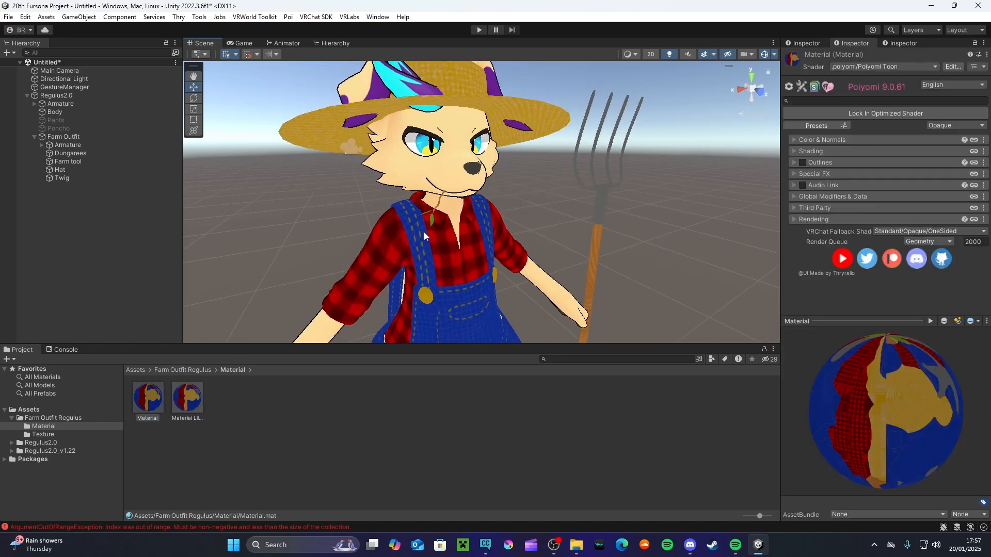
{"action": "scroll", "coordinate": [656, 173], "scroll_direction": "up", "scroll_amount": 2}
{"action": "scroll", "coordinate": [645, 170], "scroll_direction": "down", "scroll_amount": 3}
{"action": "left_click", "coordinate": [808, 162]}
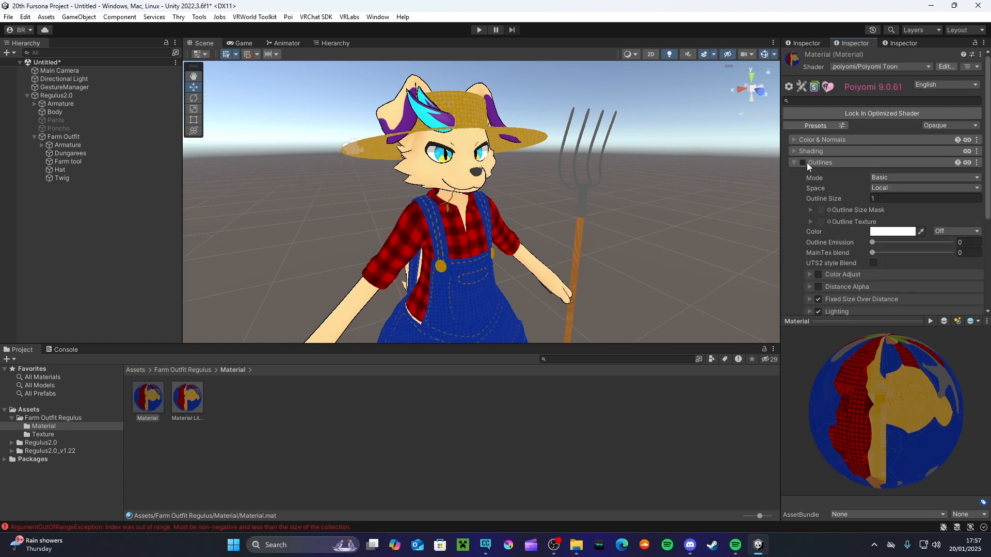
{"action": "left_click", "coordinate": [803, 163]}
{"action": "left_click", "coordinate": [891, 232]}
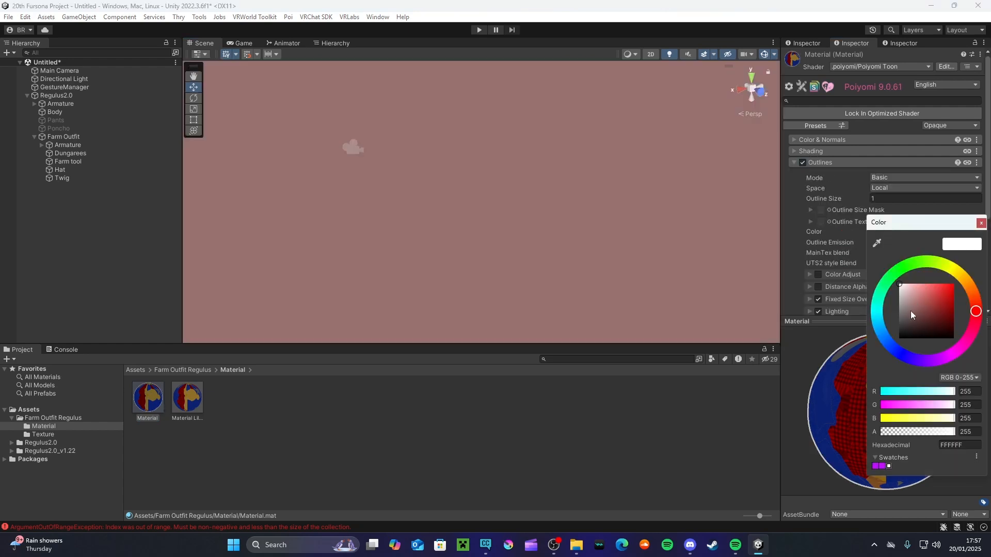
{"action": "left_click", "coordinate": [981, 222]}
Set the outline size of the farm outfit's Material to 0.002 and check the outlines up close.
{"action": "left_click", "coordinate": [898, 199]}
{"action": "type", "text": "0.002"}
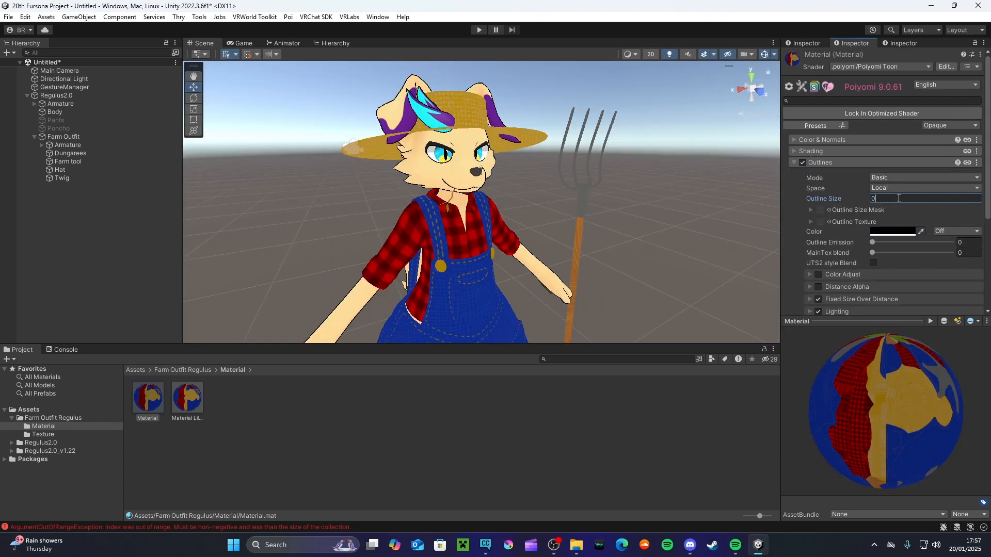
{"action": "scroll", "coordinate": [451, 149], "scroll_direction": "up", "scroll_amount": 6}
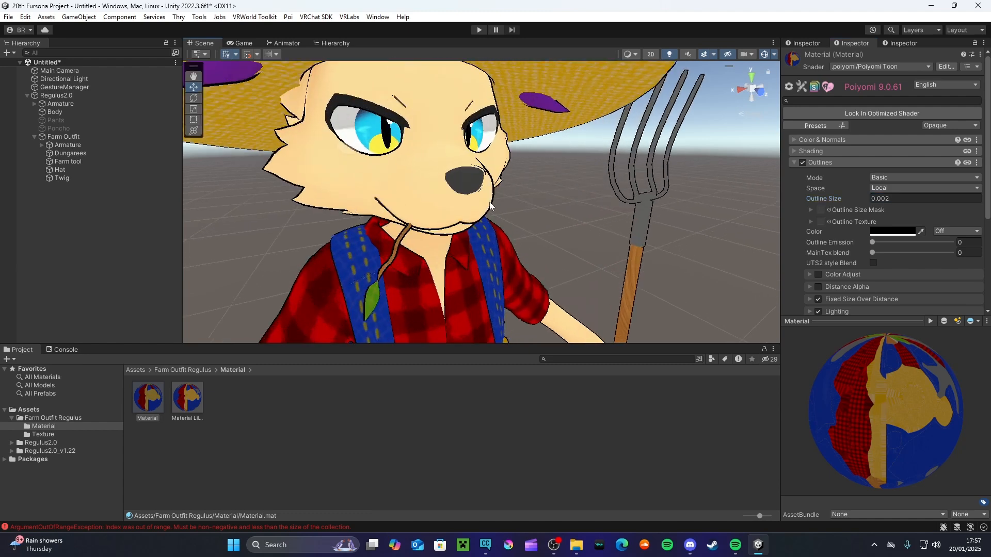
{"action": "middle_click_drag", "start_coordinate": [452, 149], "coordinate": [413, 78]}
Enable outlines on Material LilToon in Local space and make the outline color black.
{"action": "left_click", "coordinate": [187, 396]}
{"action": "scroll", "coordinate": [464, 207], "scroll_direction": "down", "scroll_amount": 3}
{"action": "left_click_drag", "start_coordinate": [485, 207], "coordinate": [423, 207], "text": "alt"}
{"action": "scroll", "coordinate": [465, 206], "scroll_direction": "up", "scroll_amount": 2}
{"action": "left_click", "coordinate": [801, 162]}
{"action": "left_click", "coordinate": [903, 188]}
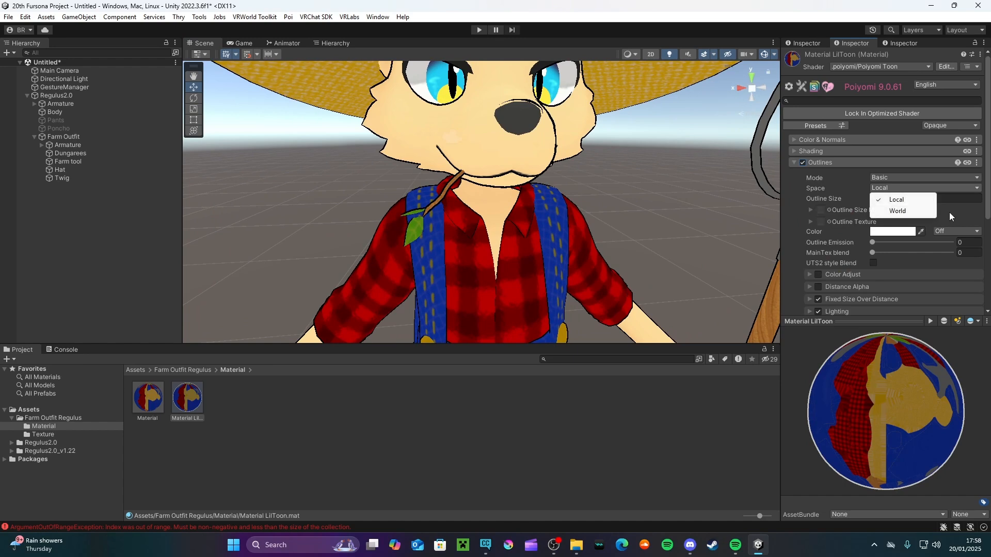
{"action": "left_click", "coordinate": [888, 208]}
{"action": "left_click", "coordinate": [924, 231]}
{"action": "left_click_drag", "start_coordinate": [892, 342], "coordinate": [840, 422]}
{"action": "left_click", "coordinate": [980, 219]}
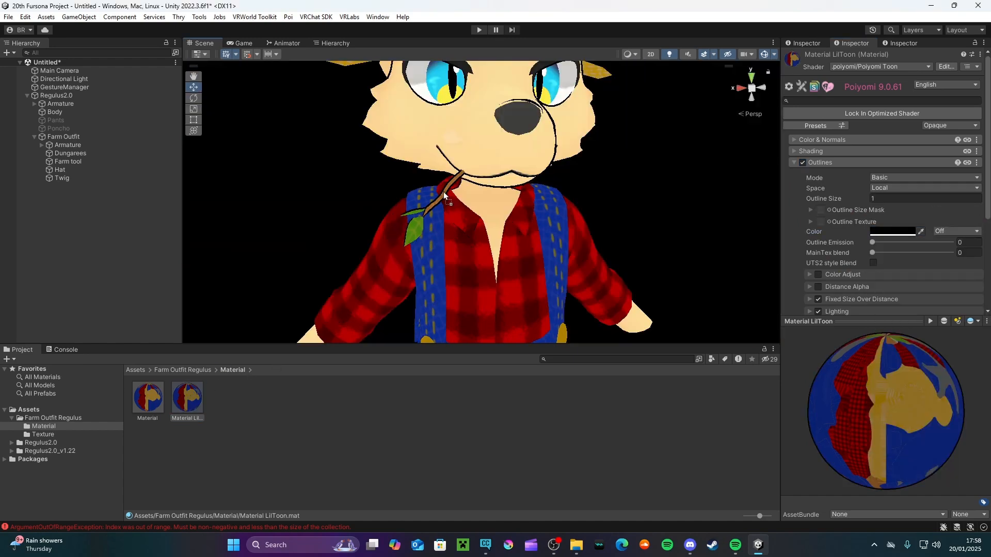
Try an outline size of 0.02 on Material LilToon.
{"action": "left_click", "coordinate": [887, 198]}
{"action": "type", "text": "0."}
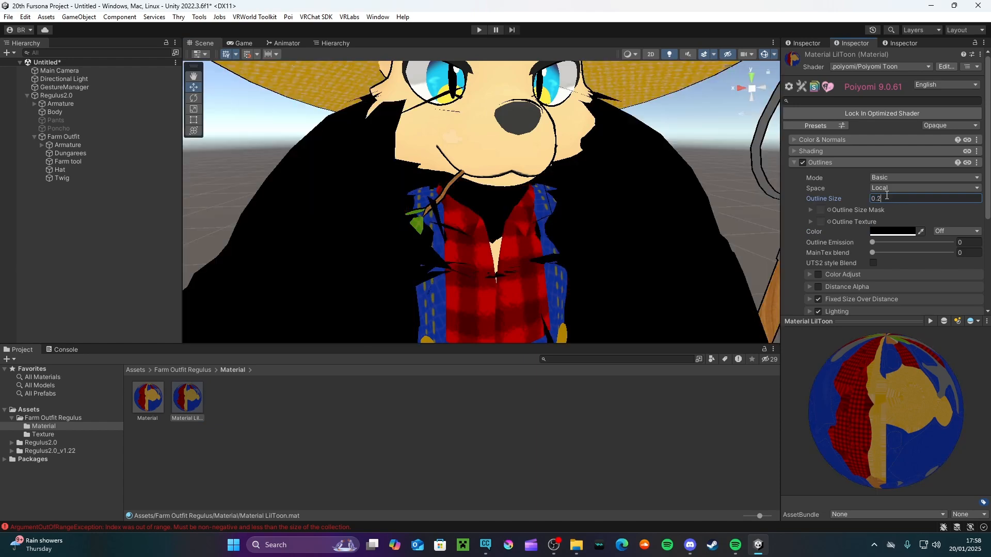
{"action": "type", "text": "02"}
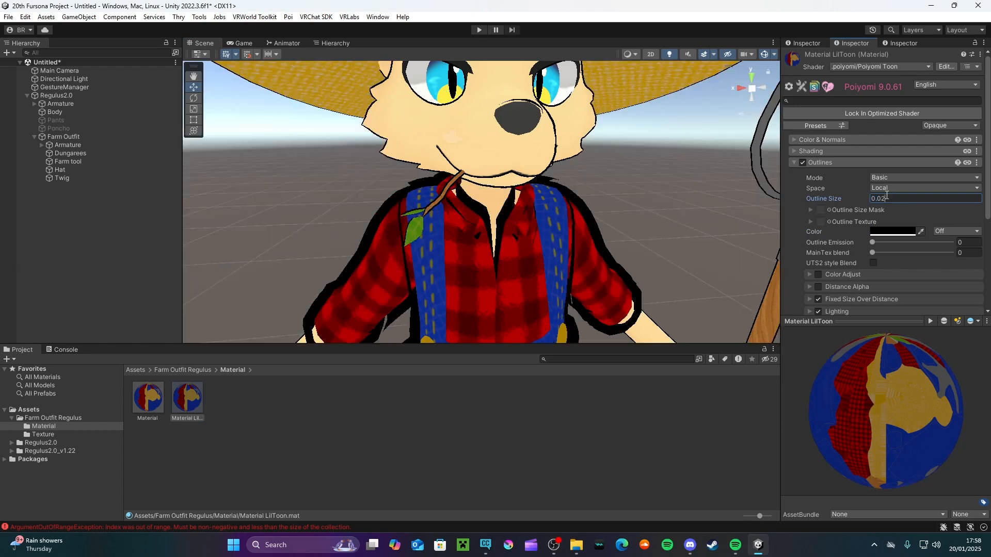
{"action": "key", "text": "BackSpace"}
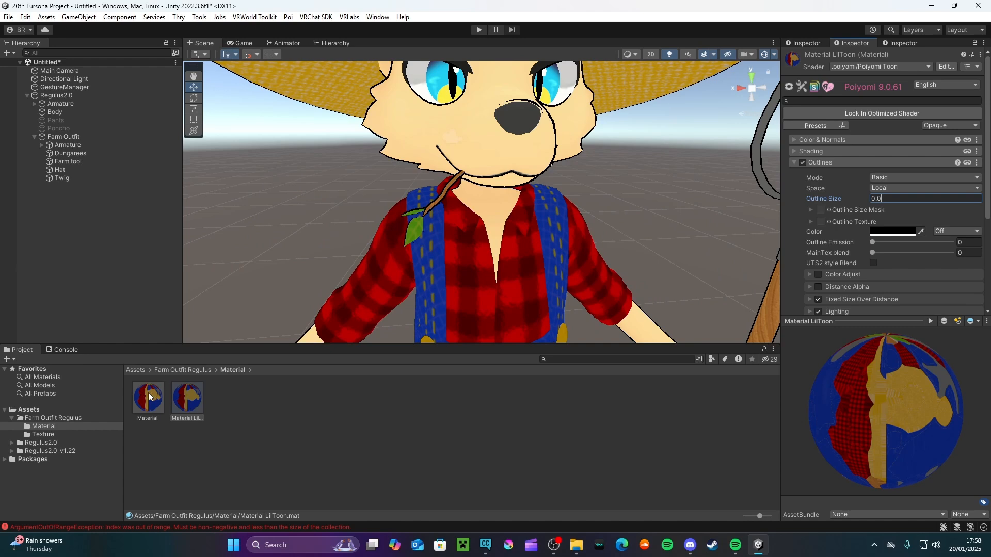
Apply Material LilToon to the twig in the avatar's mouth.
{"action": "right_click_drag", "start_coordinate": [457, 236], "coordinate": [371, 231]}
{"action": "middle_click_drag", "start_coordinate": [372, 230], "coordinate": [346, 224]}
{"action": "scroll", "coordinate": [345, 224], "scroll_direction": "up", "scroll_amount": 2}
{"action": "left_click_drag", "start_coordinate": [186, 397], "coordinate": [386, 165]}
Try outline sizes 0.003 and 0.0003 on Material LilToon, and settle on 0.0008 for the twig.
{"action": "left_click", "coordinate": [895, 198]}
{"action": "type", "text": "0.003"}
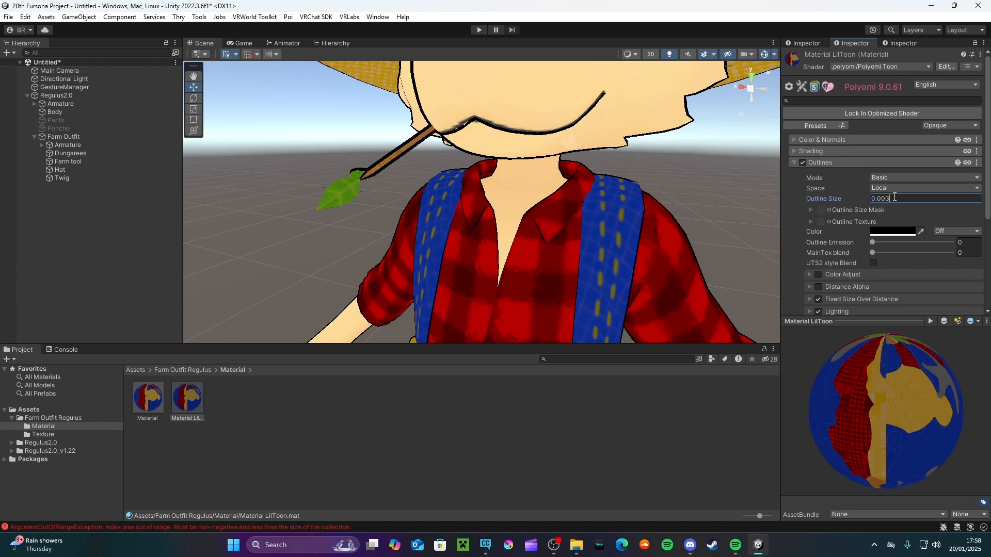
{"action": "key", "text": "BackSpace"}
{"action": "type", "text": "03"}
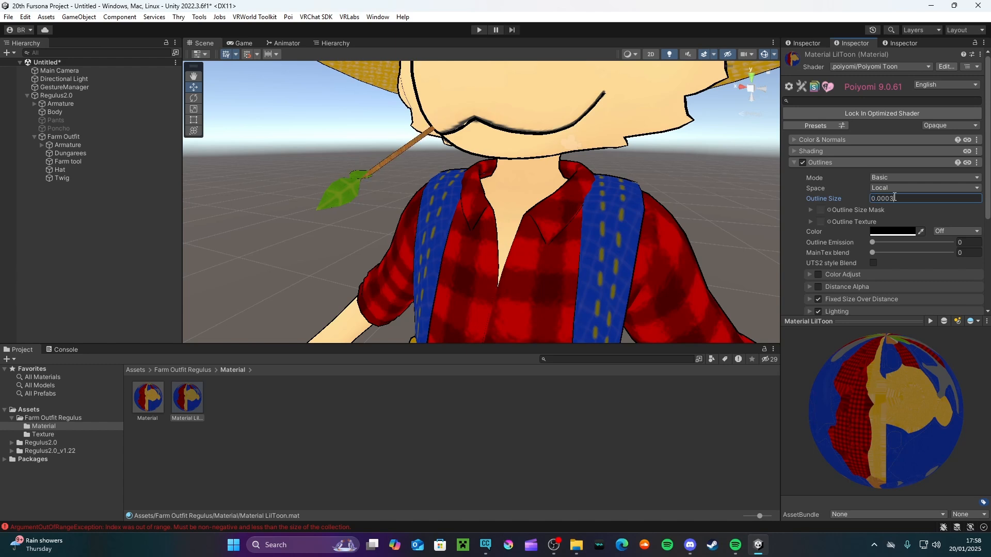
{"action": "key", "text": "BackSpace"}
{"action": "right_click_drag", "start_coordinate": [309, 182], "coordinate": [419, 167]}
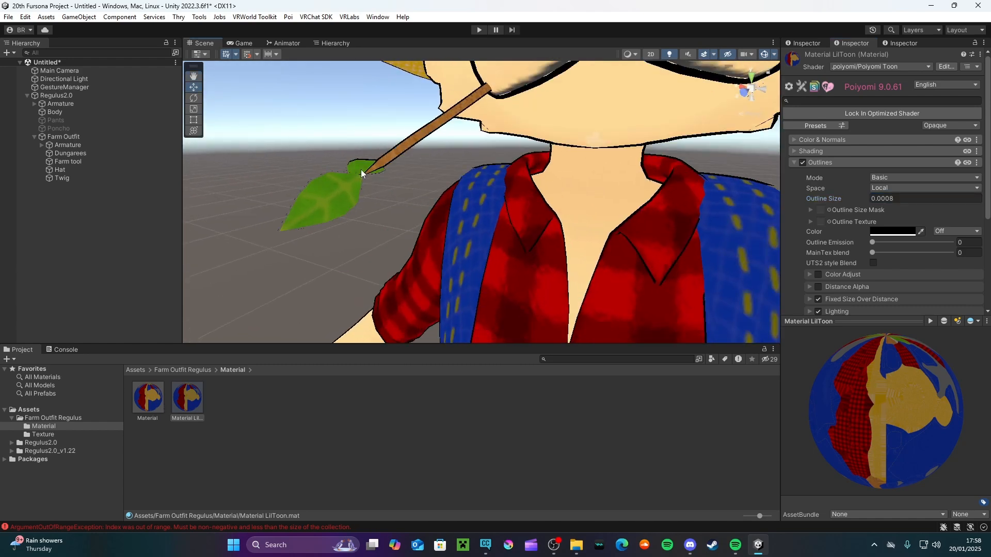
{"action": "scroll", "coordinate": [356, 186], "scroll_direction": "down", "scroll_amount": 5}
{"action": "right_click_drag", "start_coordinate": [388, 218], "coordinate": [478, 223]}
{"action": "scroll", "coordinate": [463, 224], "scroll_direction": "down", "scroll_amount": 2}
{"action": "scroll", "coordinate": [445, 225], "scroll_direction": "down", "scroll_amount": 3}
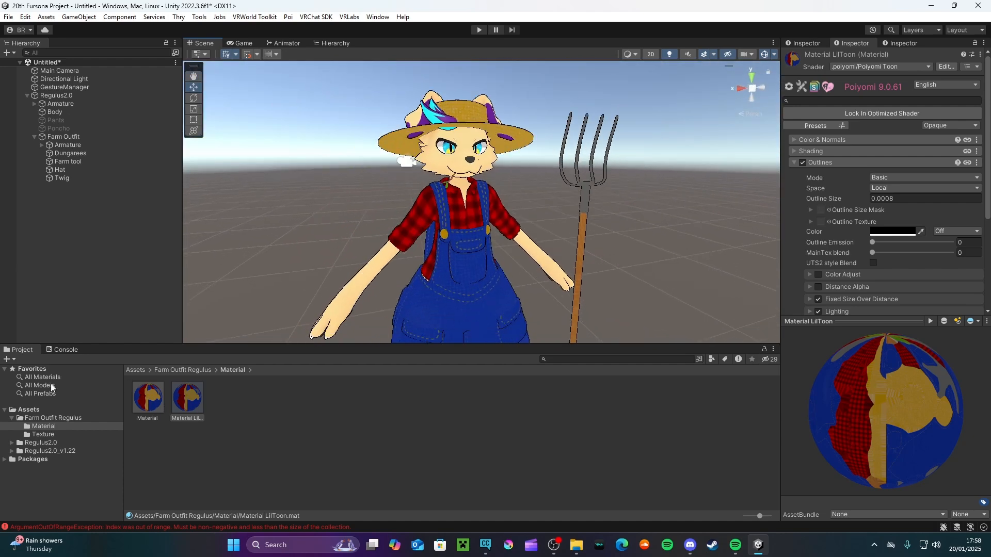
Return to the top-level Assets folder and collapse the Farm Outfit Regulus folder.
{"action": "left_click", "coordinate": [197, 429]}
{"action": "right_click_drag", "start_coordinate": [299, 240], "coordinate": [293, 234]}
{"action": "left_click", "coordinate": [25, 410]}
{"action": "left_click", "coordinate": [12, 419]}
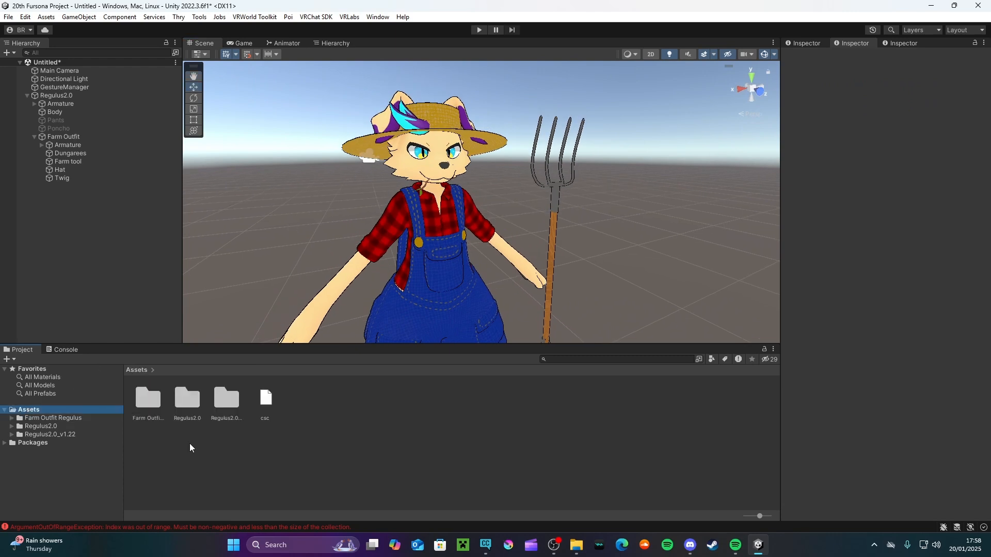
Deactivate the Dungarees, Farm tool, Hat and Twig so all Farm Outfit pieces are off by default.
{"action": "left_click", "coordinate": [73, 178]}
{"action": "left_click", "coordinate": [75, 152], "text": "shift"}
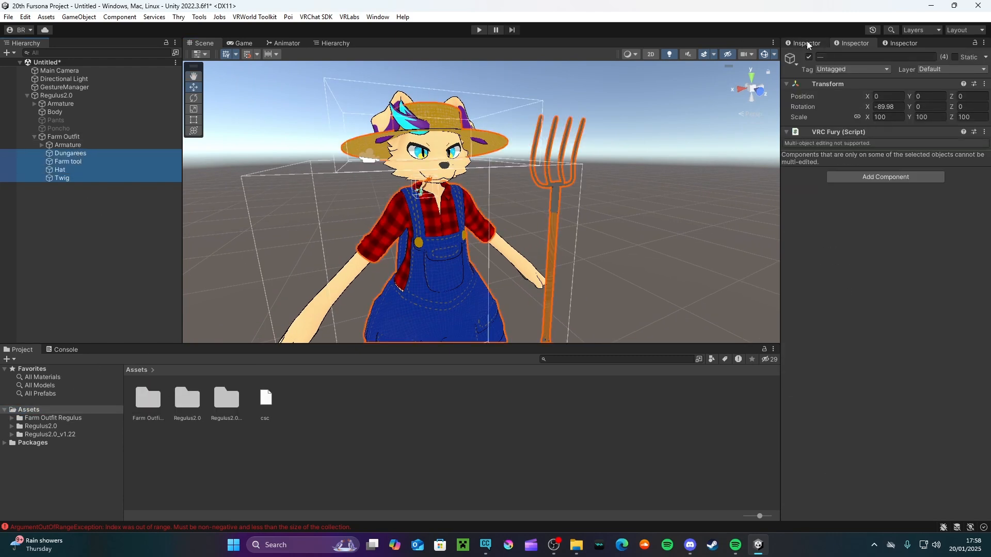
{"action": "left_click", "coordinate": [808, 57]}
{"action": "left_click", "coordinate": [510, 132]}
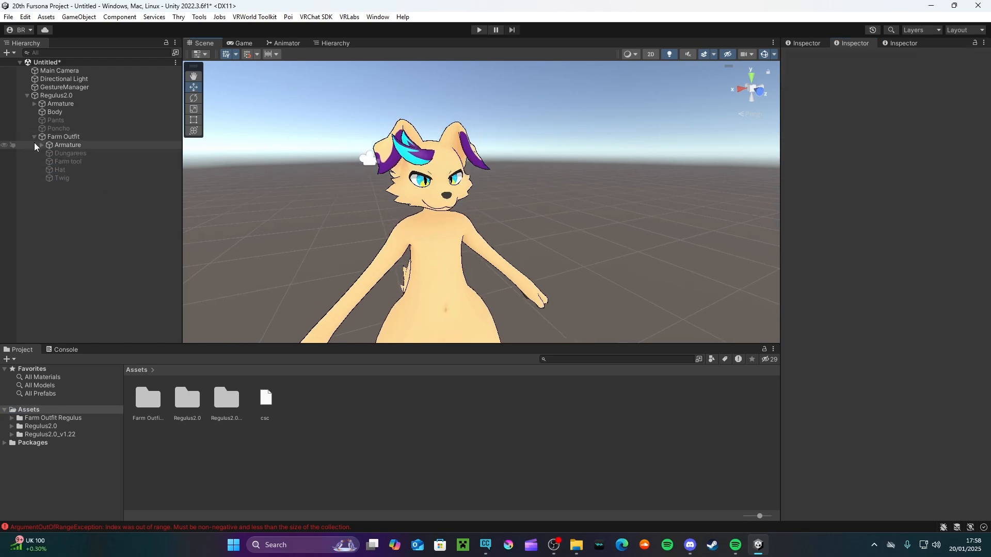
Reactivate only the Dungarees object of the Farm Outfit.
{"action": "left_click", "coordinate": [80, 152]}
{"action": "left_click", "coordinate": [809, 57]}
{"action": "left_click", "coordinate": [608, 160]}
Examine how the dungarees fit the avatar's body from several angles and distances.
{"action": "scroll", "coordinate": [444, 228], "scroll_direction": "up", "scroll_amount": 3}
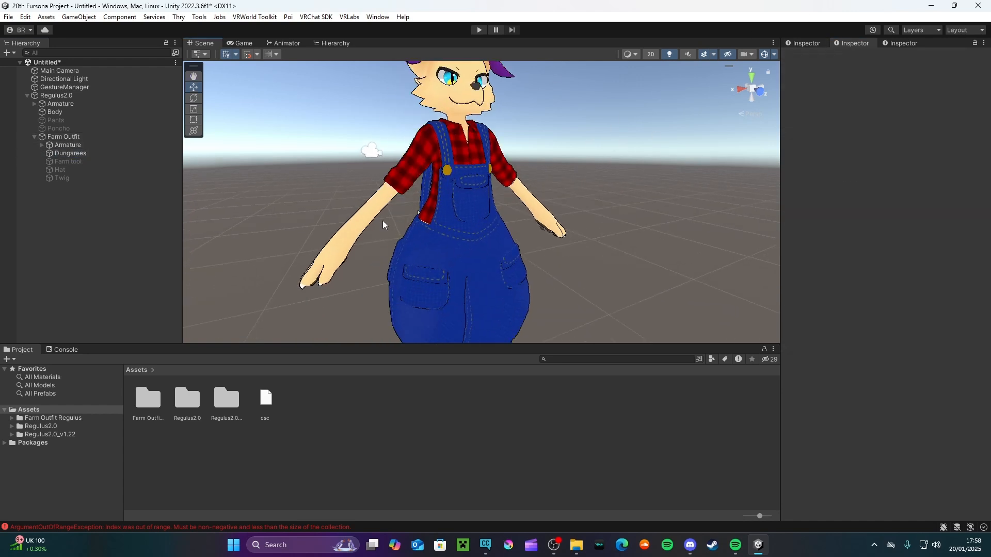
{"action": "scroll", "coordinate": [475, 154], "scroll_direction": "up", "scroll_amount": 5}
{"action": "scroll", "coordinate": [425, 175], "scroll_direction": "down", "scroll_amount": 6}
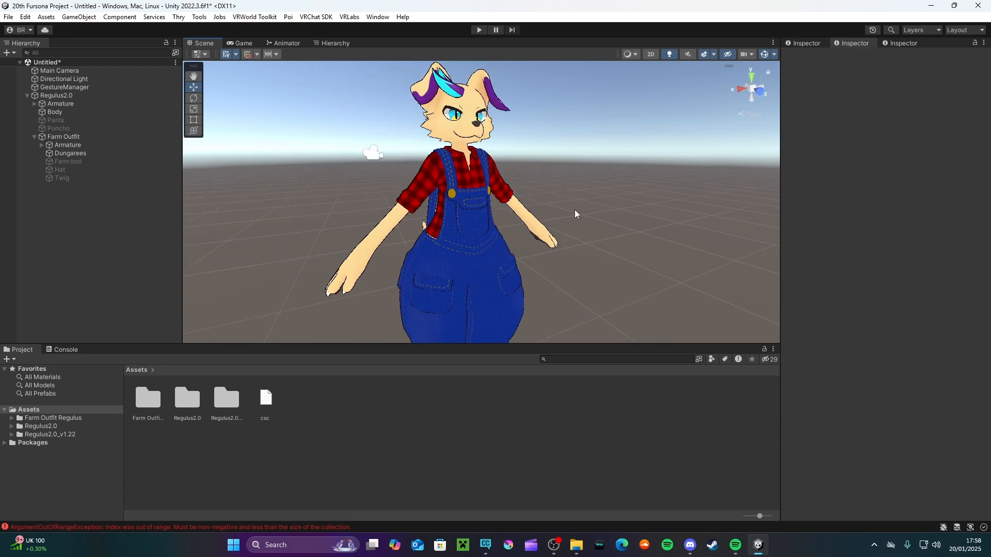
{"action": "left_click_drag", "start_coordinate": [574, 209], "coordinate": [550, 208], "text": "alt"}
{"action": "middle_click_drag", "start_coordinate": [550, 209], "coordinate": [536, 180]}
{"action": "scroll", "coordinate": [453, 208], "scroll_direction": "down", "scroll_amount": 3}
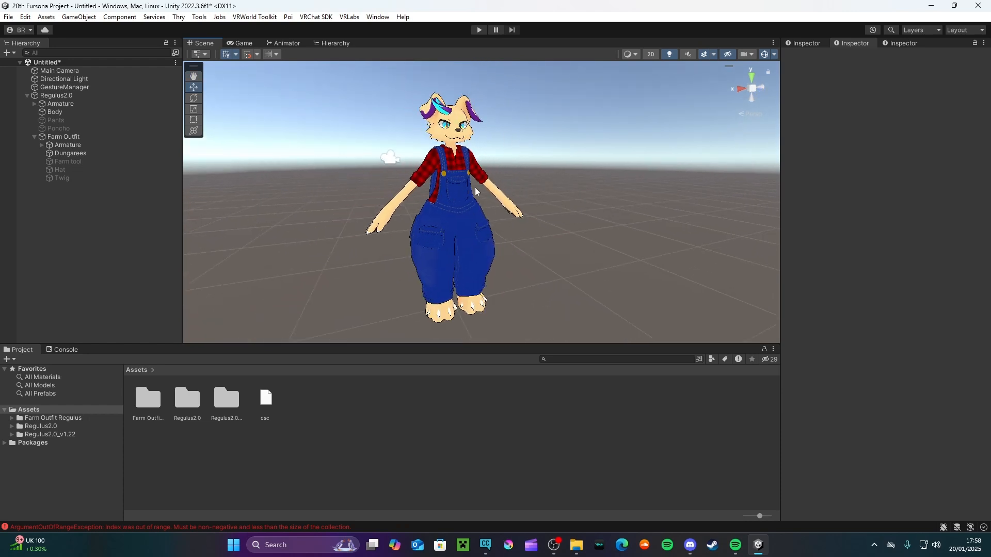
{"action": "key", "text": "w"}
{"action": "mouse_move", "coordinate": [475, 188]}
{"action": "right_mouse_down"}
{"action": "mouse_move", "coordinate": [492, 180]}
{"action": "mouse_move", "coordinate": [469, 193]}
{"action": "mouse_move", "coordinate": [468, 170]}
{"action": "right_mouse_up"}
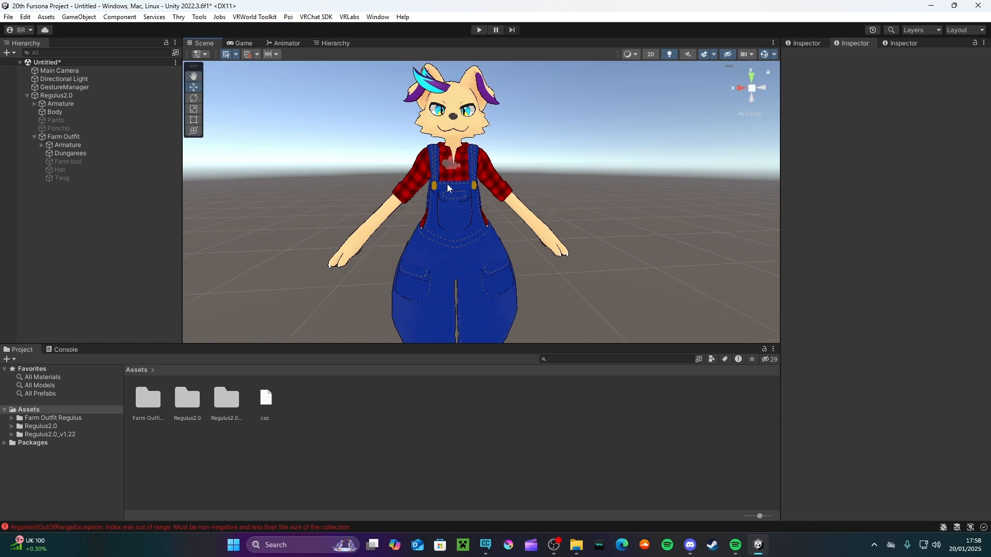
{"action": "scroll", "coordinate": [447, 185], "scroll_direction": "up", "scroll_amount": 3}
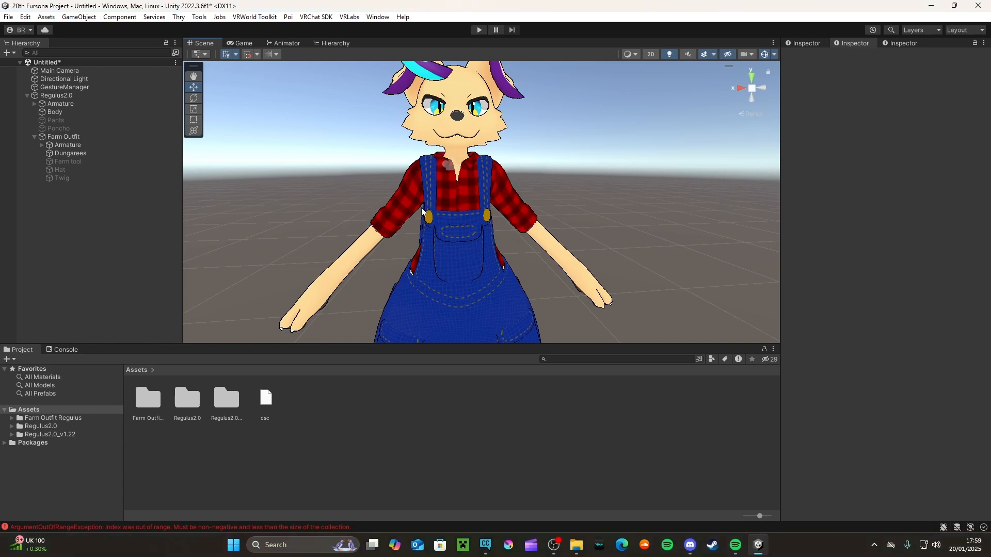
Deactivate the Dungarees object and look over the undressed avatar.
{"action": "left_click", "coordinate": [49, 154]}
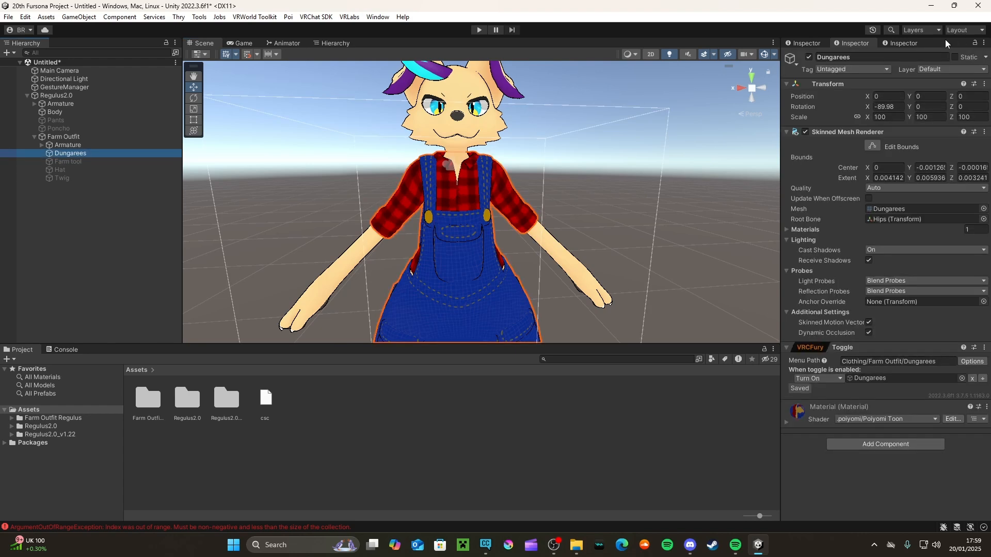
{"action": "left_click", "coordinate": [809, 57]}
{"action": "left_click", "coordinate": [633, 140]}
{"action": "right_click_drag", "start_coordinate": [418, 148], "coordinate": [475, 148]}
{"action": "middle_click_drag", "start_coordinate": [475, 148], "coordinate": [535, 202]}
{"action": "scroll", "coordinate": [537, 207], "scroll_direction": "up", "scroll_amount": 3}
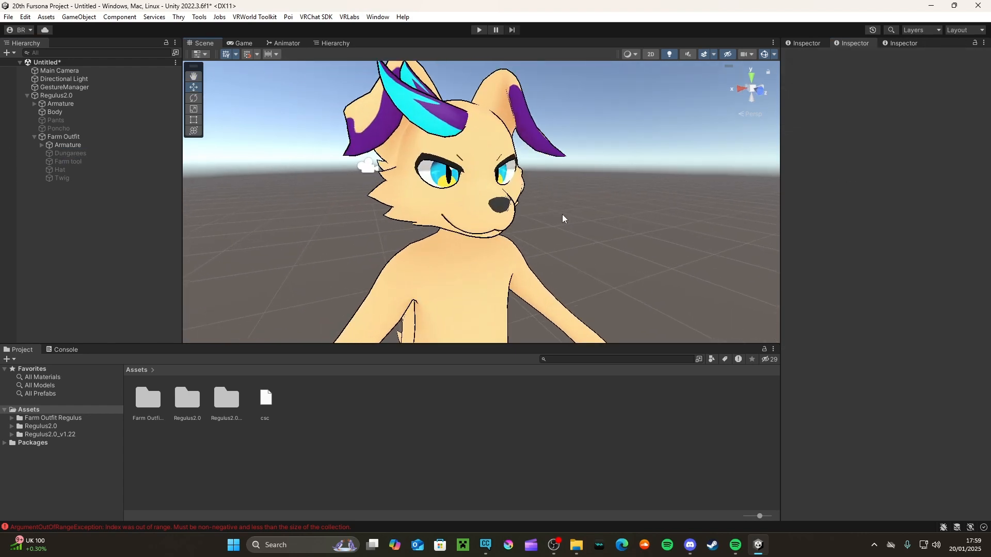
Add a VRCFury Armature Link component to the Farm Outfit object.
{"action": "left_click", "coordinate": [64, 137]}
{"action": "left_click", "coordinate": [916, 138]}
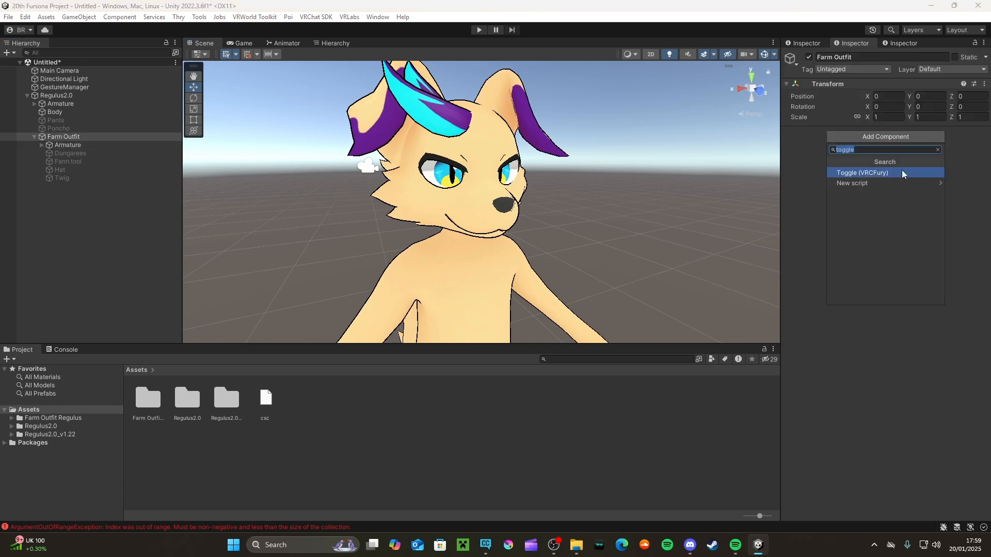
{"action": "type", "text": "arm"}
{"action": "left_click", "coordinate": [895, 173]}
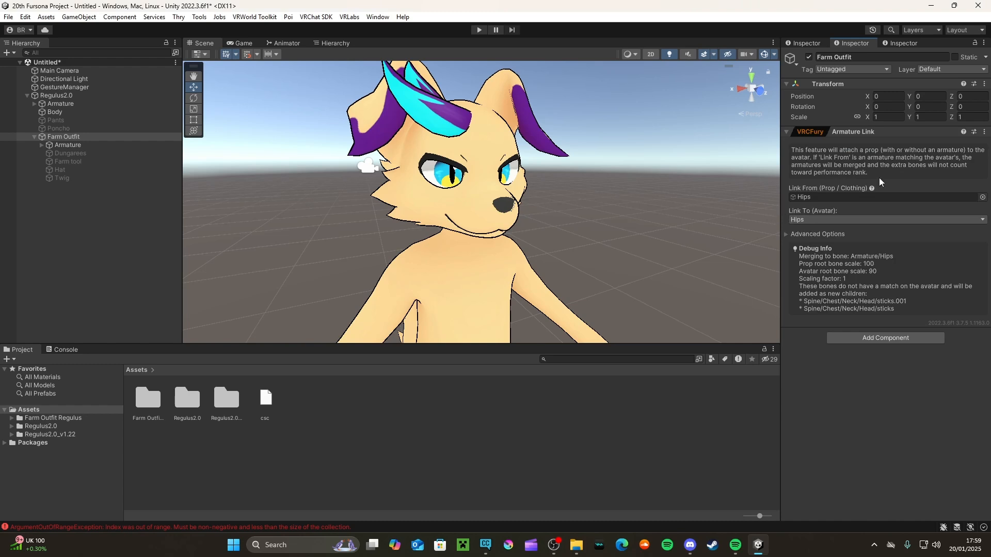
Remove the Armature Link component from the Farm Outfit and deselect the object.
{"action": "left_click", "coordinate": [984, 133]}
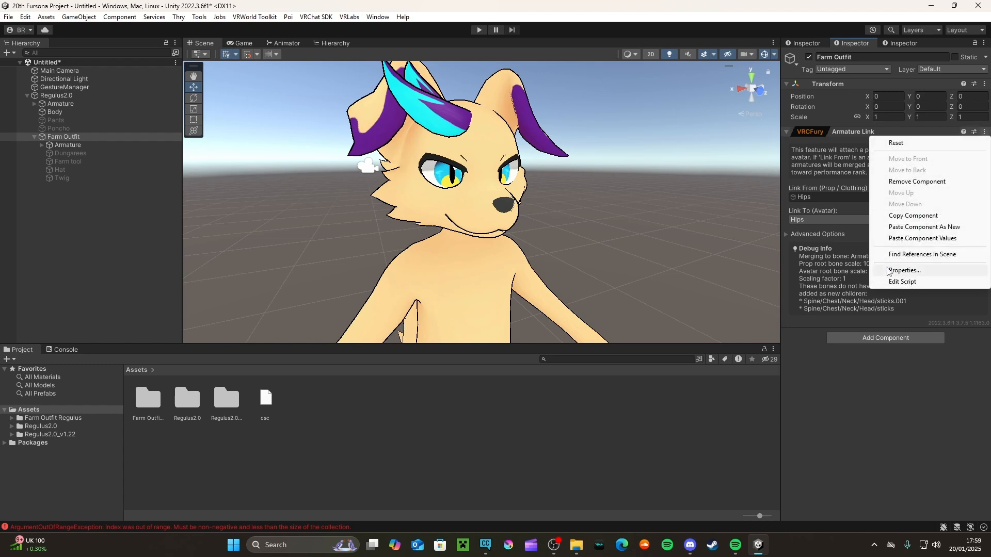
{"action": "left_click", "coordinate": [872, 390]}
{"action": "left_click", "coordinate": [984, 133]}
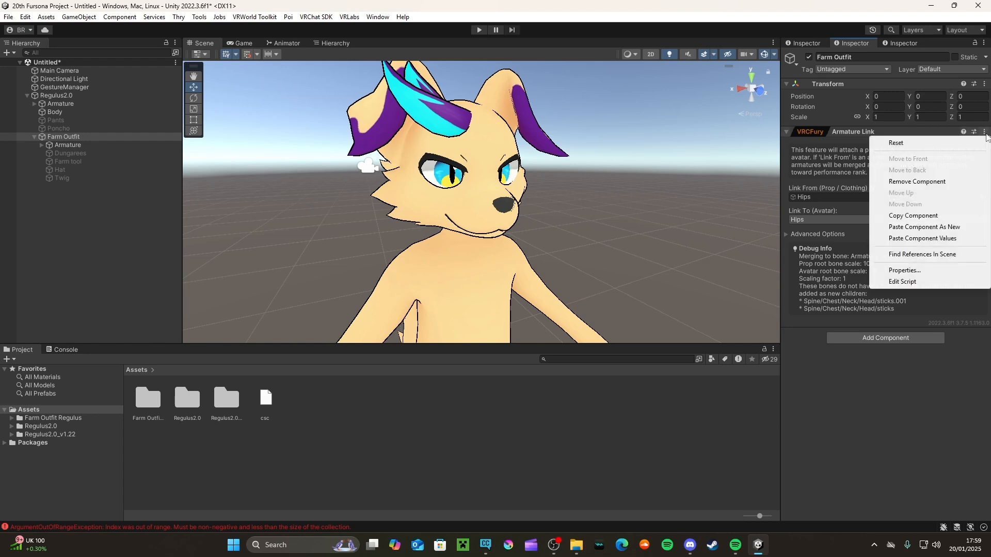
{"action": "left_click", "coordinate": [909, 184]}
{"action": "left_click", "coordinate": [669, 202]}
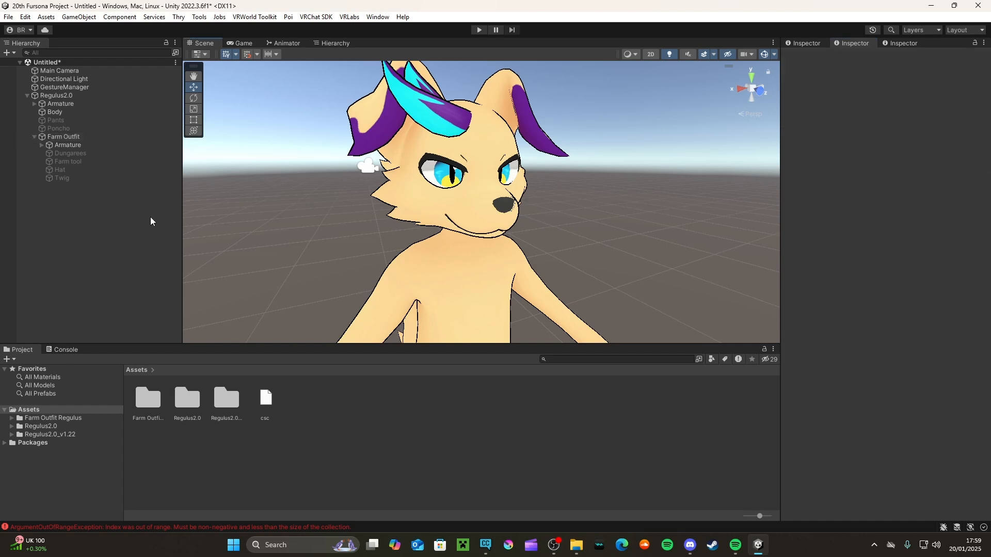
Expand the Regulus2.0 armature through Hips, Spine, Chest and Neck, leaving the Head bone's children collapsed.
{"action": "scroll", "coordinate": [267, 215], "scroll_direction": "down", "scroll_amount": 5}
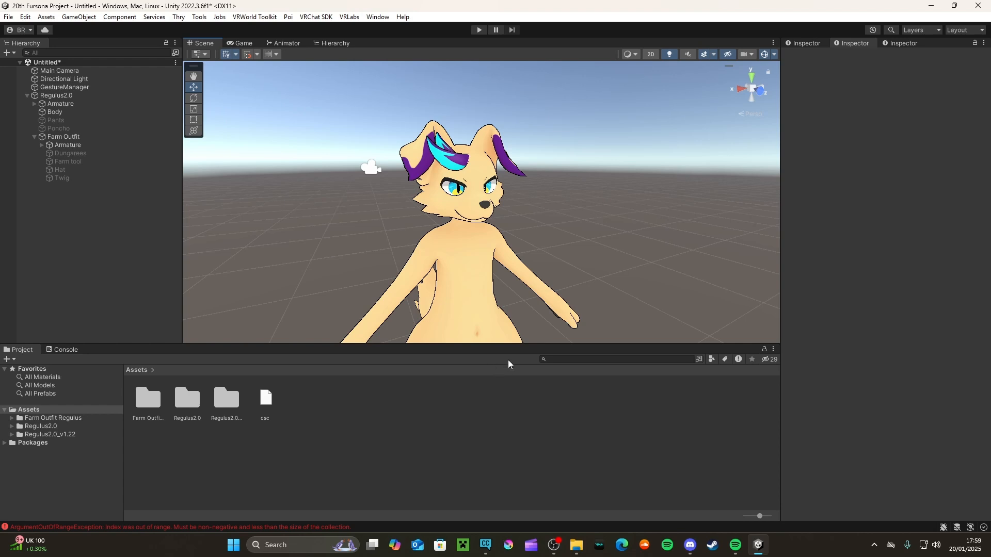
{"action": "scroll", "coordinate": [308, 245], "scroll_direction": "down", "scroll_amount": 8}
{"action": "scroll", "coordinate": [307, 235], "scroll_direction": "up", "scroll_amount": 3}
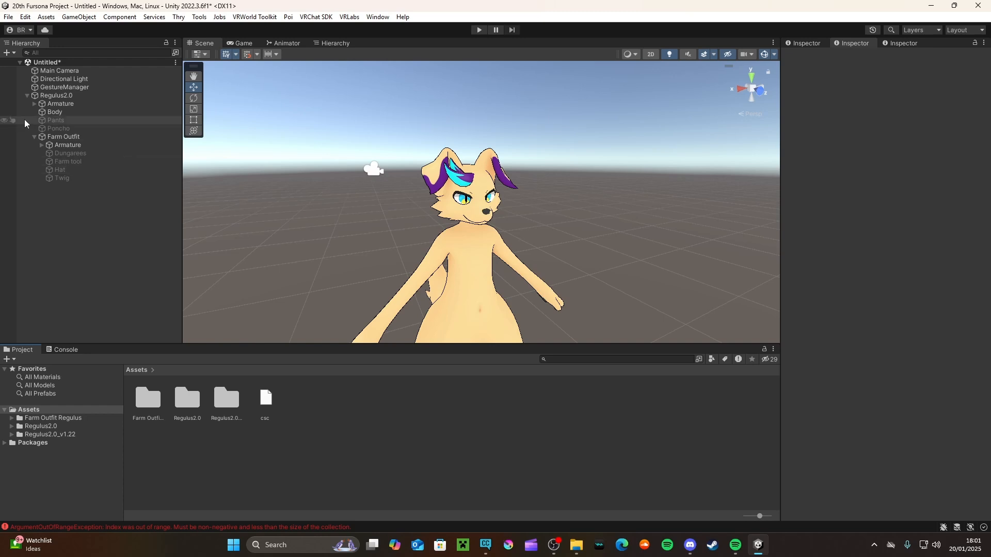
{"action": "left_click", "coordinate": [34, 103]}
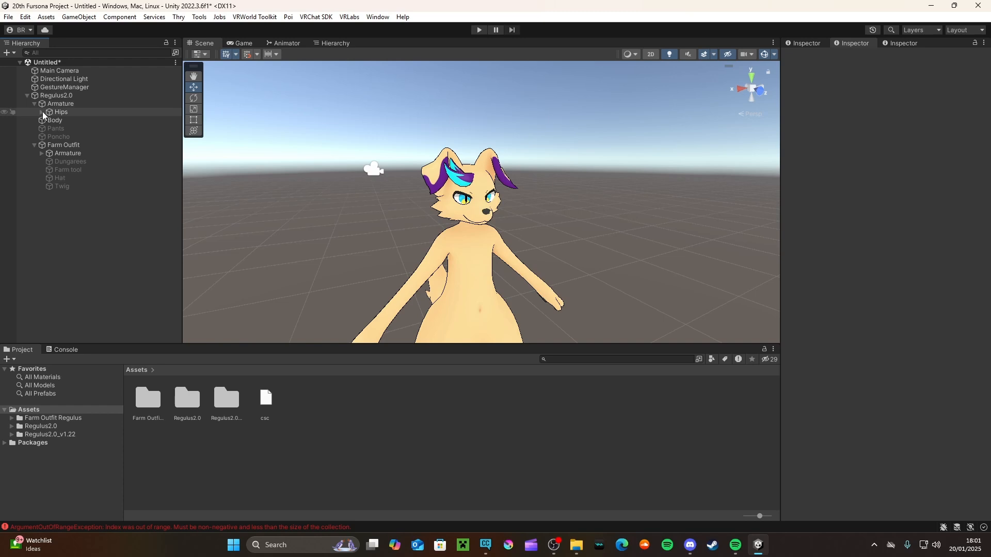
{"action": "left_click", "coordinate": [42, 112]}
{"action": "left_click", "coordinate": [49, 129]}
{"action": "left_click", "coordinate": [49, 128]}
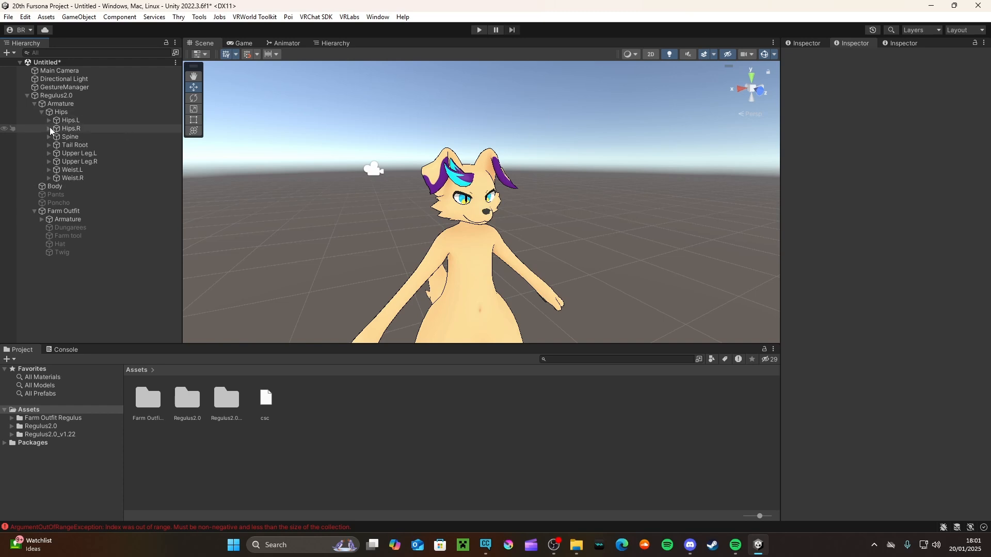
{"action": "left_click", "coordinate": [48, 136]}
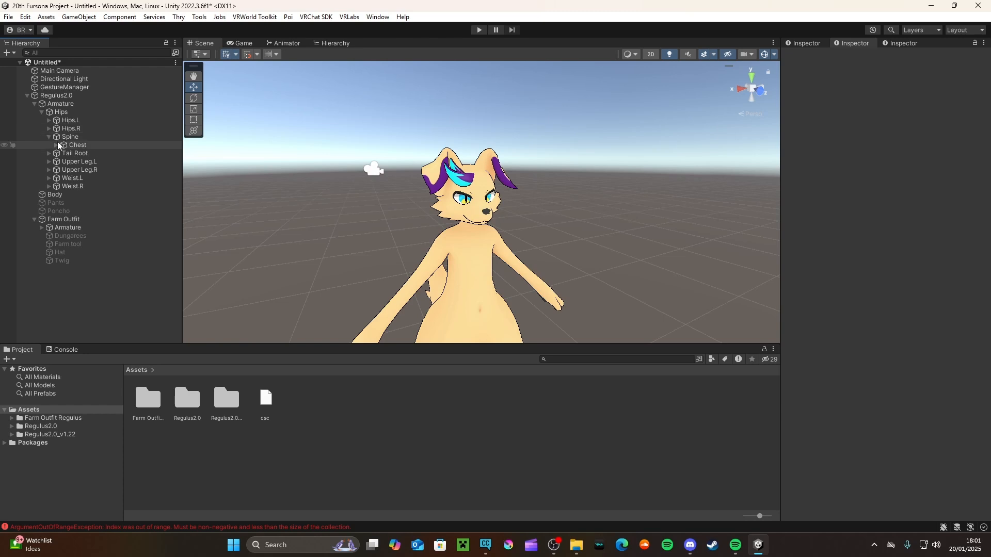
{"action": "left_click", "coordinate": [57, 145]}
{"action": "left_click", "coordinate": [63, 161]}
{"action": "left_click", "coordinate": [70, 169]}
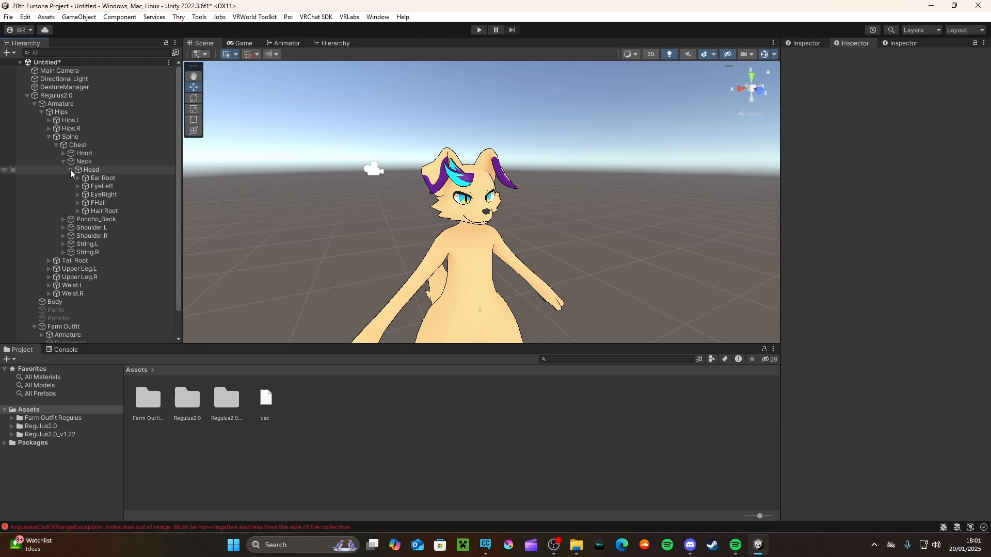
{"action": "left_click", "coordinate": [71, 170]}
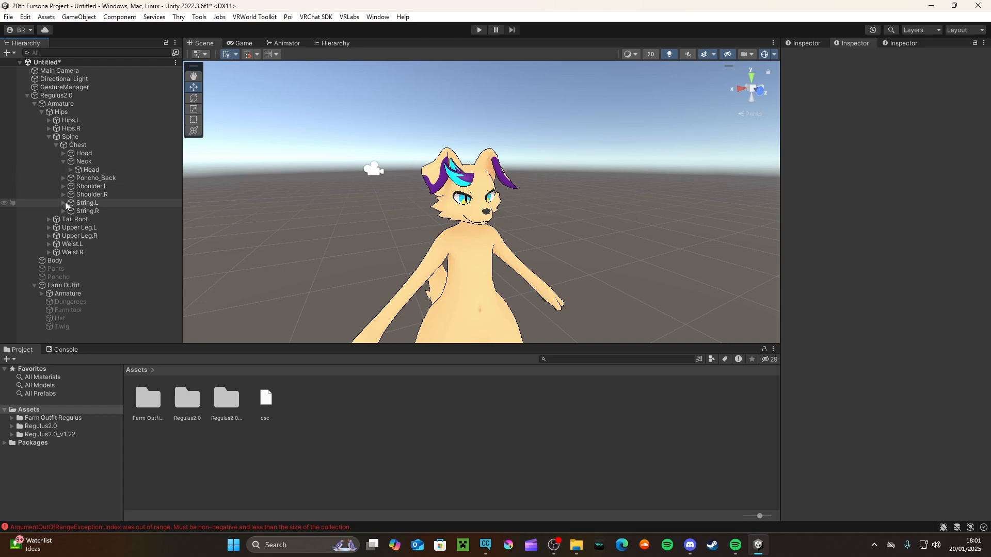
Expand both shoulder chains of the avatar's armature through the upper and lower arms to Hand.L and Hand.R.
{"action": "left_click", "coordinate": [63, 194]}
{"action": "left_click", "coordinate": [70, 202]}
{"action": "left_click", "coordinate": [79, 210]}
{"action": "left_click", "coordinate": [63, 186]}
{"action": "left_click", "coordinate": [71, 195]}
{"action": "left_click", "coordinate": [78, 203]}
{"action": "scroll", "coordinate": [98, 211], "scroll_direction": "down", "scroll_amount": 3}
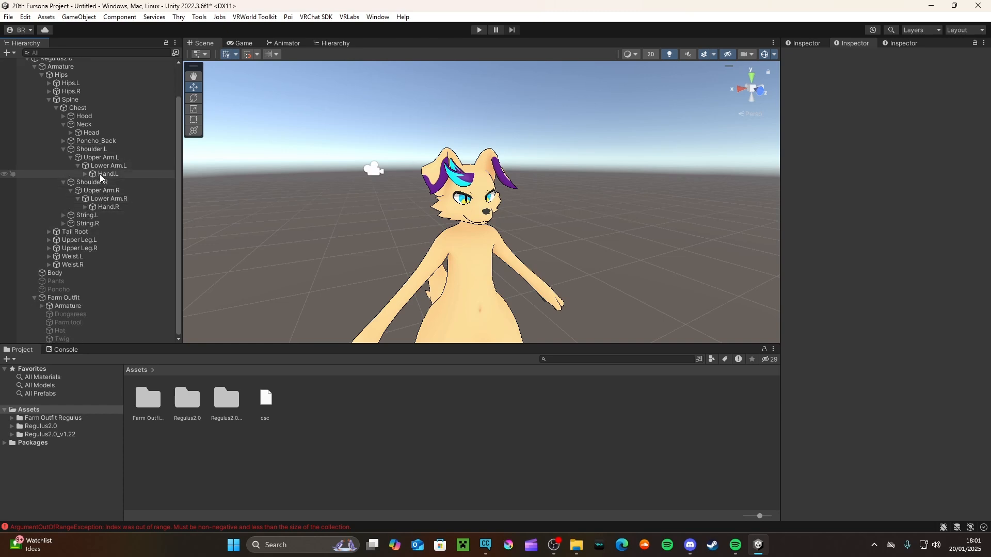
Expand both leg chains of the avatar's armature through the lower legs to Foot.L and Foot.R.
{"action": "left_click", "coordinate": [49, 248]}
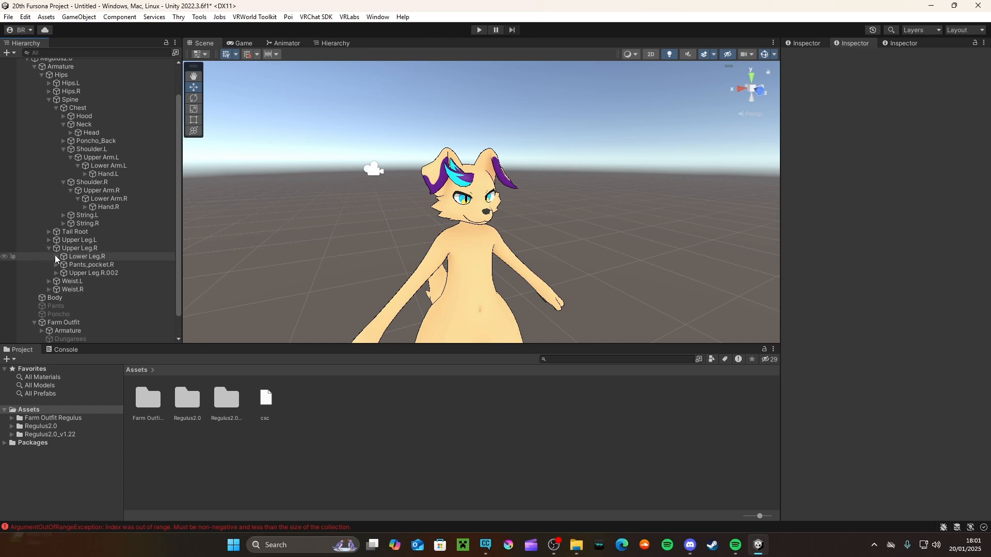
{"action": "left_click", "coordinate": [56, 257]}
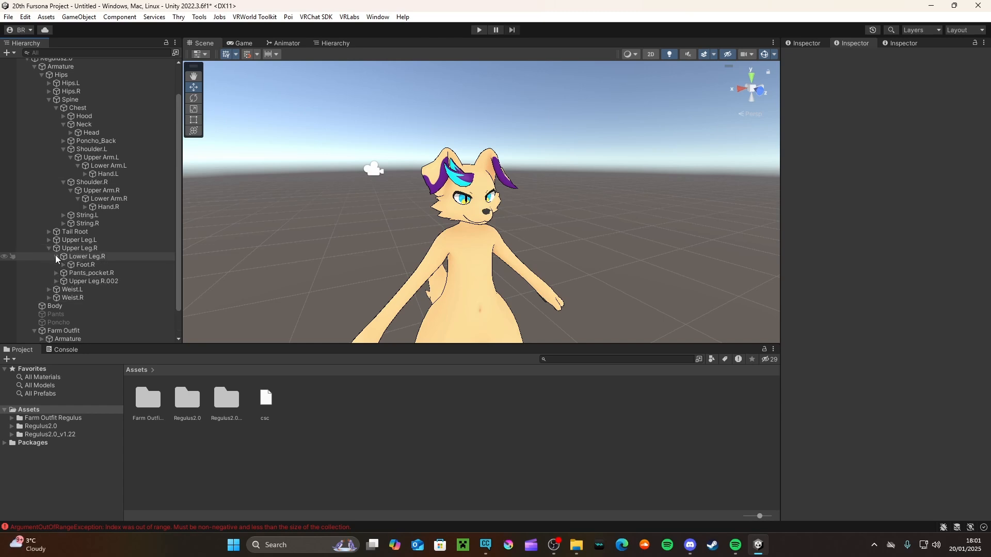
{"action": "left_click", "coordinate": [49, 240]}
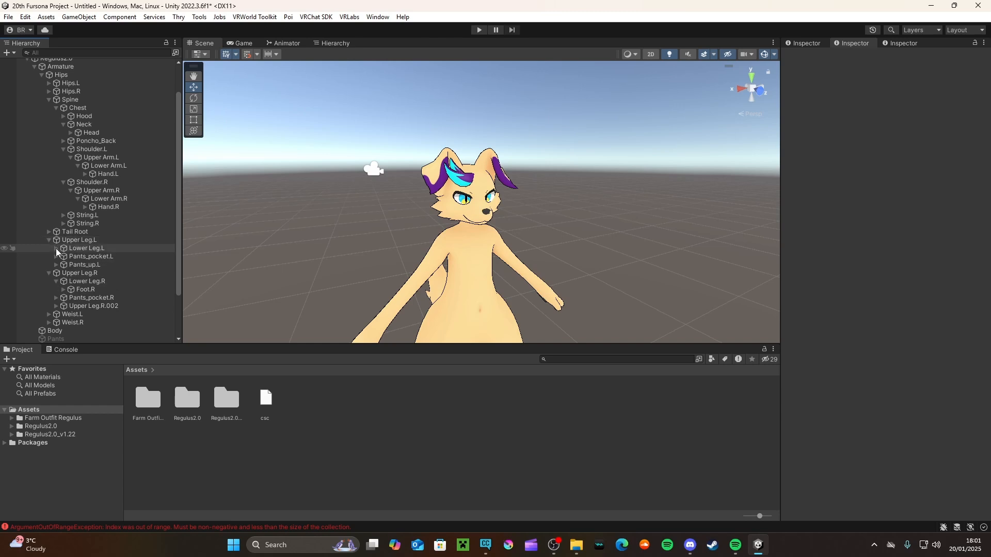
{"action": "left_click", "coordinate": [56, 249]}
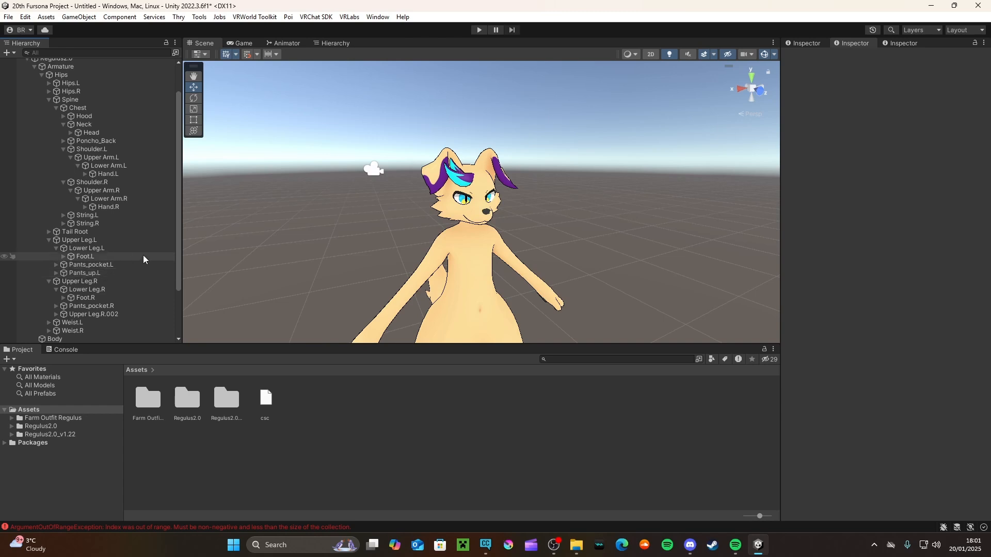
{"action": "mouse_move", "coordinate": [179, 240]}
{"action": "left_mouse_down"}
{"action": "mouse_move", "coordinate": [178, 266]}
{"action": "mouse_move", "coordinate": [175, 226]}
{"action": "left_mouse_up"}
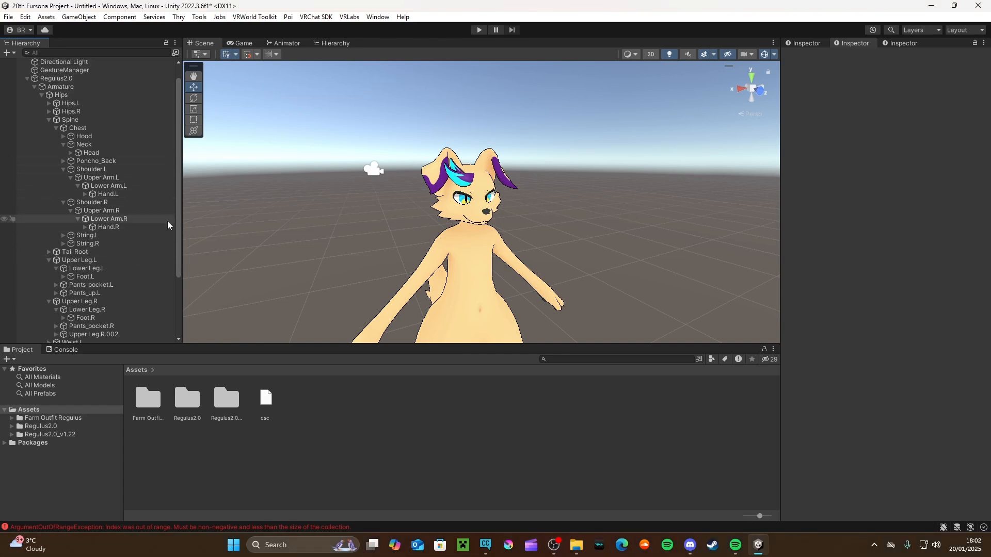
{"action": "left_click_drag", "start_coordinate": [178, 195], "coordinate": [179, 253]}
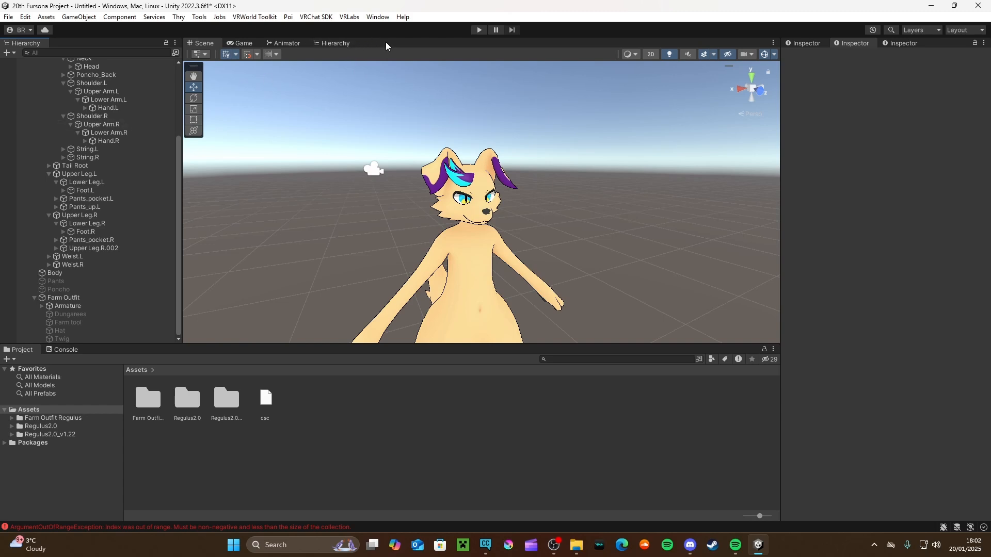
Show a second Hierarchy view in the Scene area, keeping only one extra Hierarchy tab there.
{"action": "left_click", "coordinate": [773, 43]}
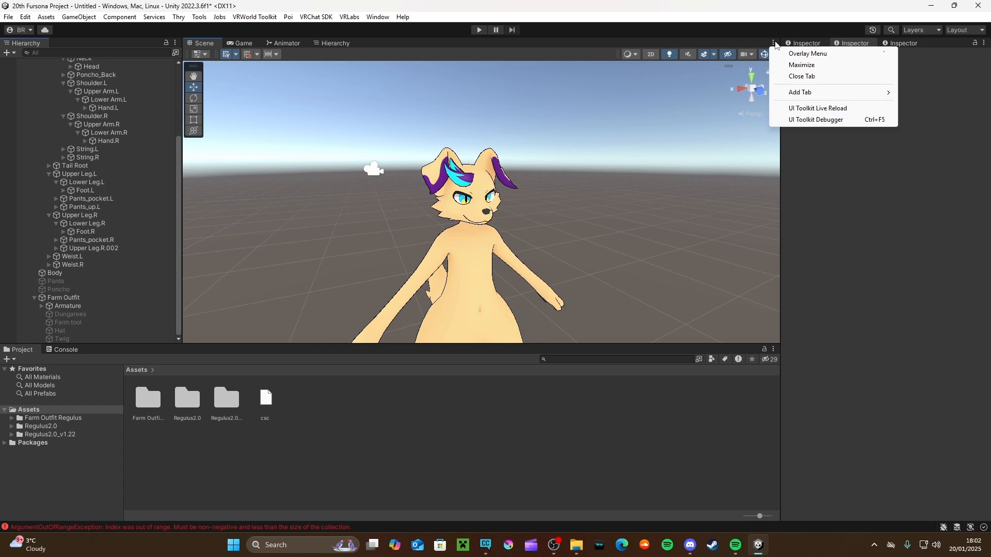
{"action": "mouse_move", "coordinate": [805, 91]}
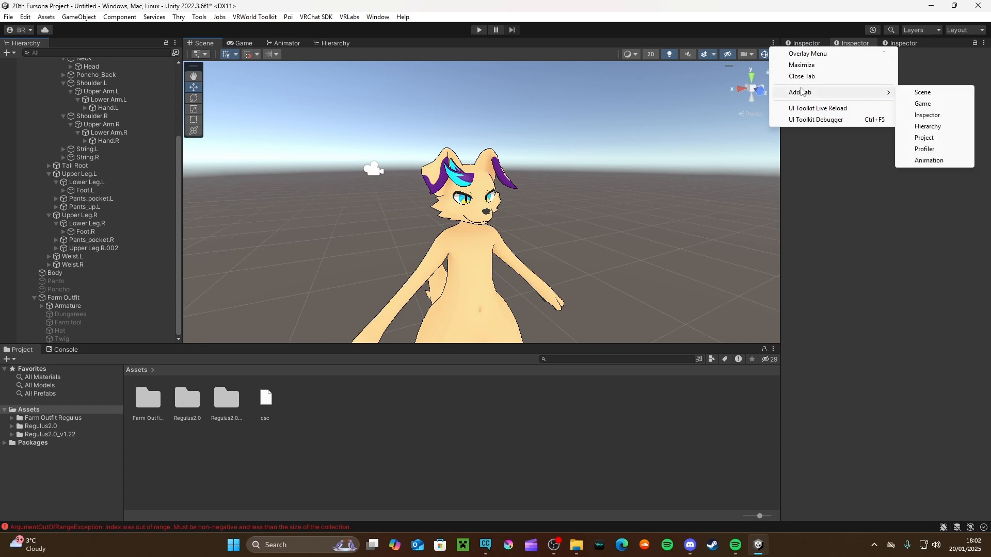
{"action": "left_click", "coordinate": [929, 127]}
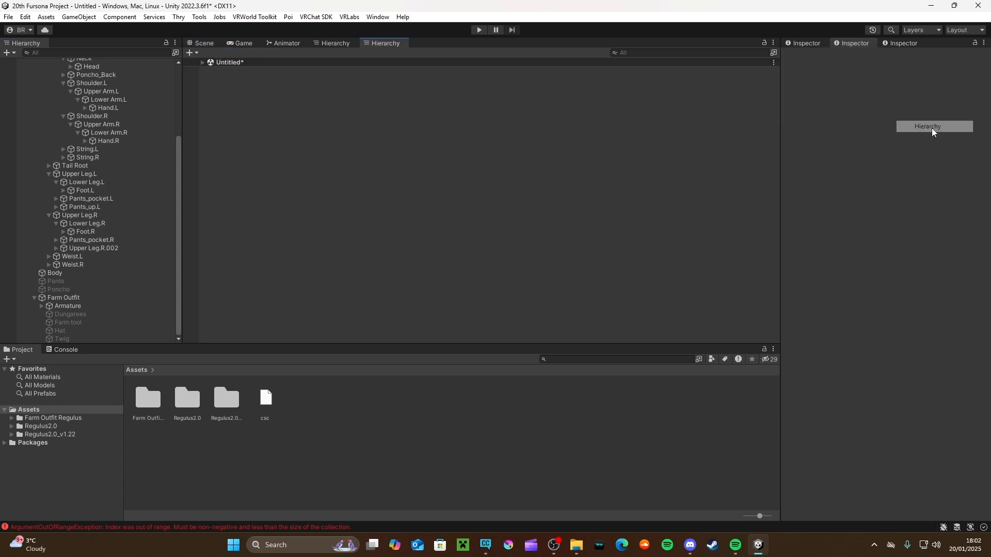
{"action": "middle_click", "coordinate": [339, 42]}
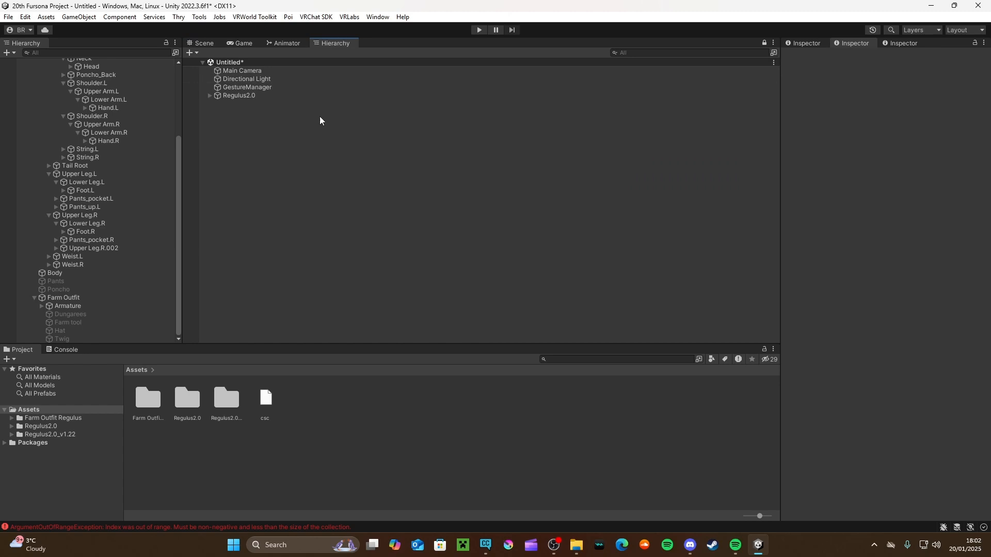
Expand the Farm Outfit's entire bone structure in the second hierarchy by selecting its children, and clear the selection.
{"action": "left_click", "coordinate": [210, 96]}
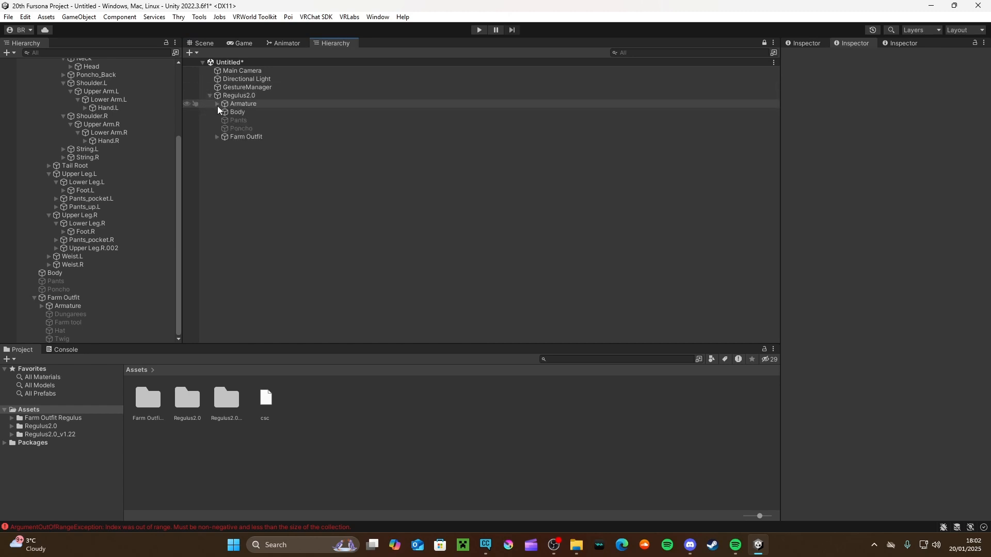
{"action": "left_click", "coordinate": [230, 137]}
{"action": "right_click", "coordinate": [231, 137]}
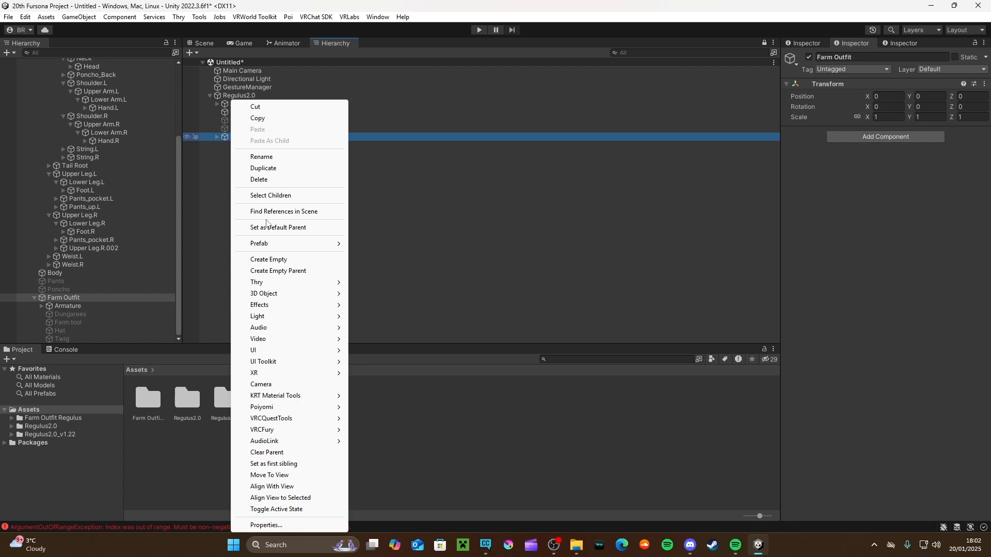
{"action": "left_click", "coordinate": [273, 196]}
{"action": "left_click", "coordinate": [831, 284]}
{"action": "scroll", "coordinate": [274, 179], "scroll_direction": "down", "scroll_amount": 5}
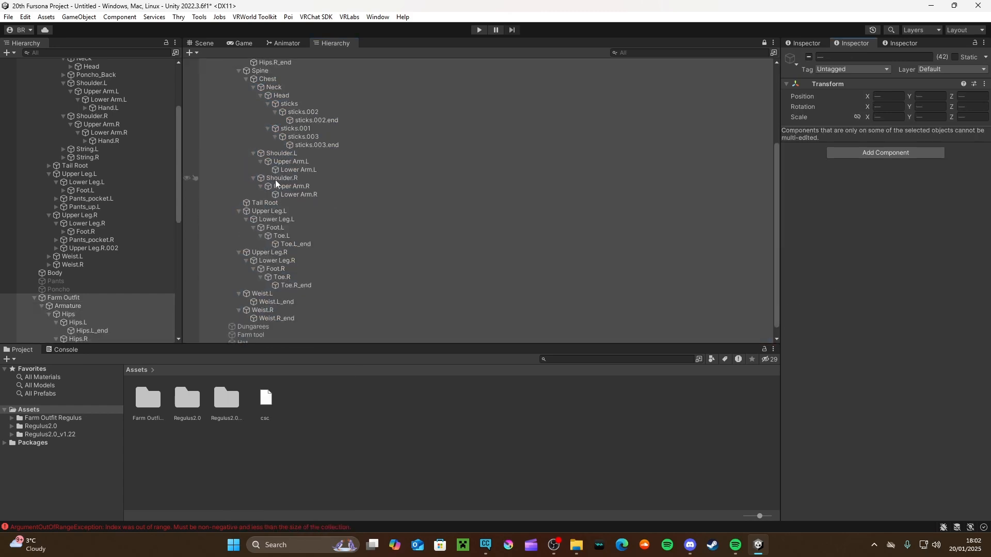
{"action": "left_click", "coordinate": [356, 382]}
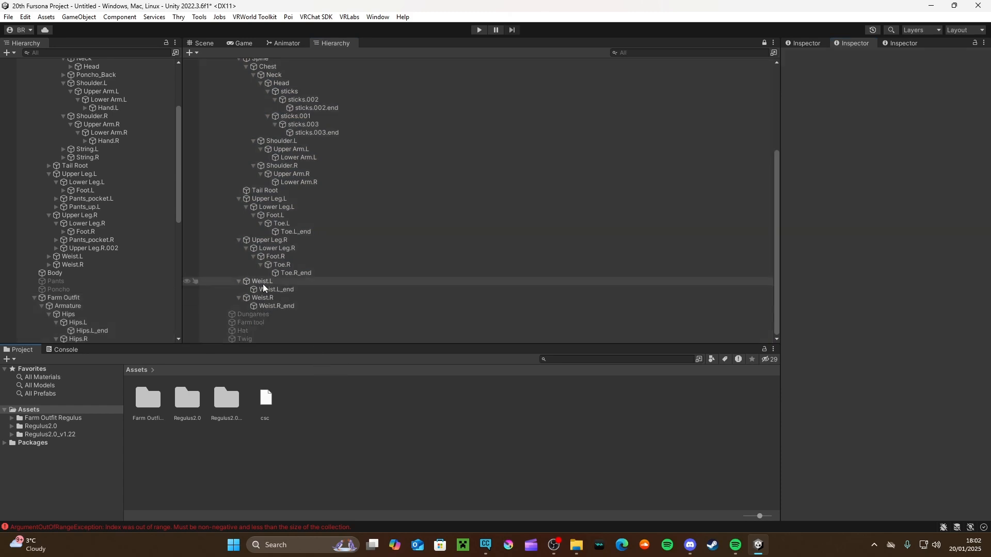
{"action": "scroll", "coordinate": [49, 314], "scroll_direction": "up", "scroll_amount": 2}
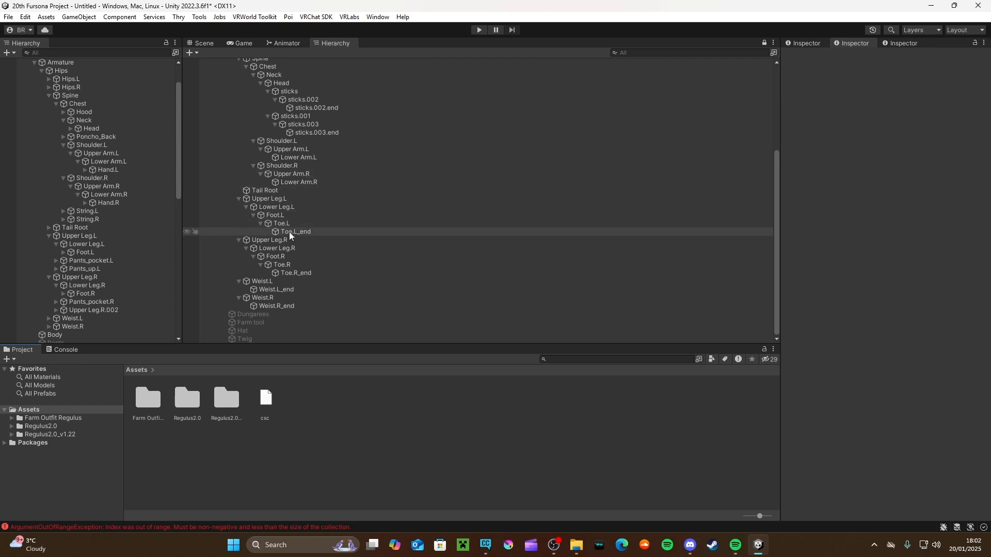
Collapse the bones below Foot.L, Foot.R, Weist.L and Weist.R in the Farm Outfit armature.
{"action": "left_click", "coordinate": [261, 224]}
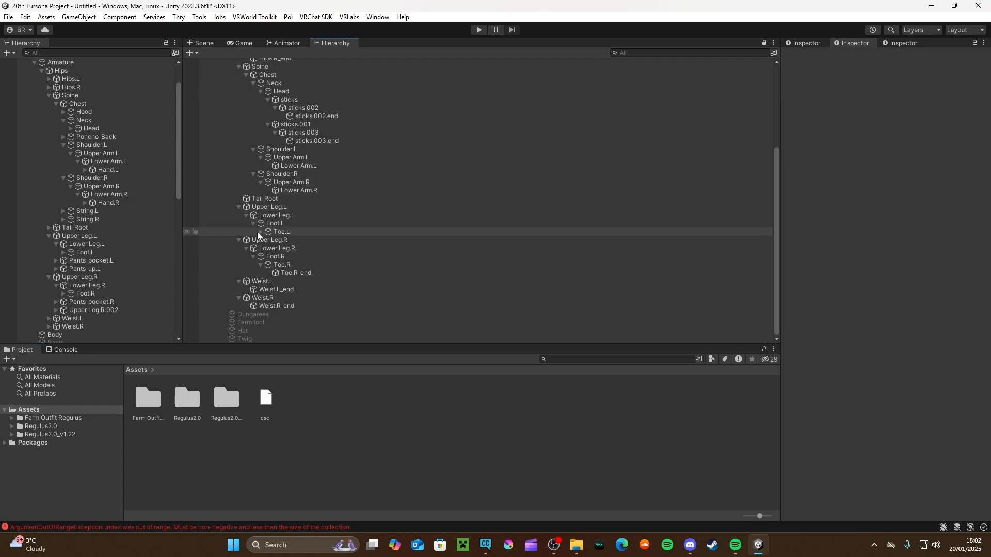
{"action": "left_click", "coordinate": [260, 265]}
{"action": "left_click", "coordinate": [254, 266]}
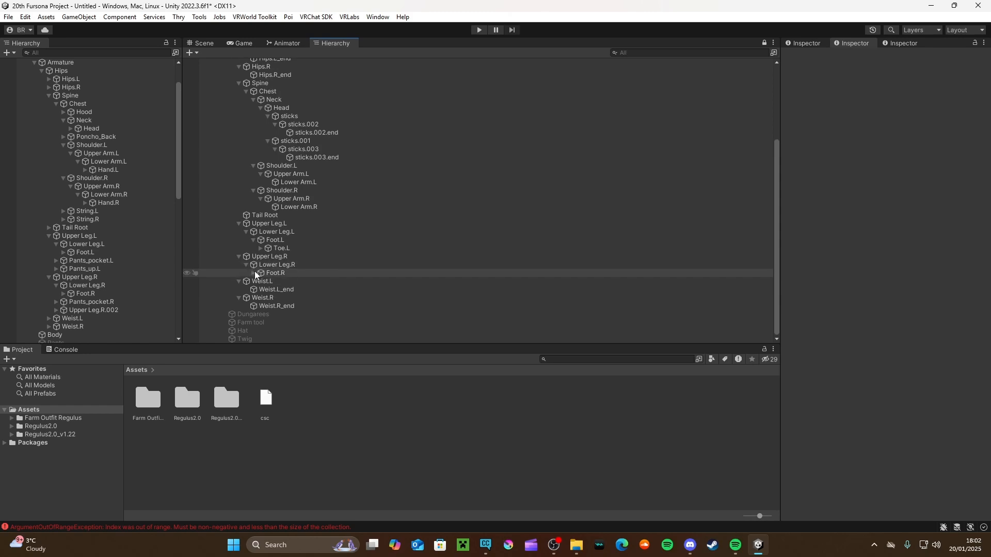
{"action": "left_click", "coordinate": [253, 240]}
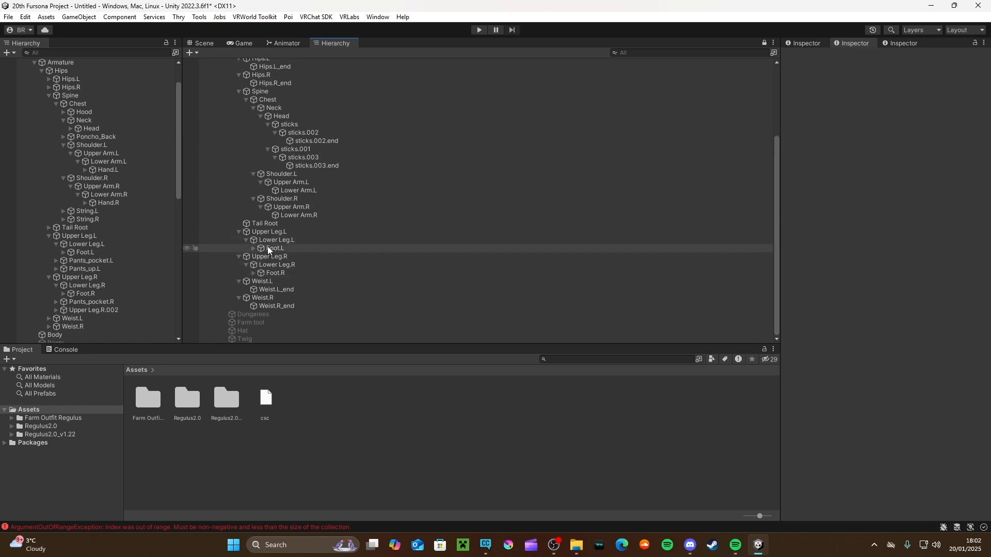
{"action": "left_click", "coordinate": [238, 281]}
{"action": "left_click", "coordinate": [239, 298]}
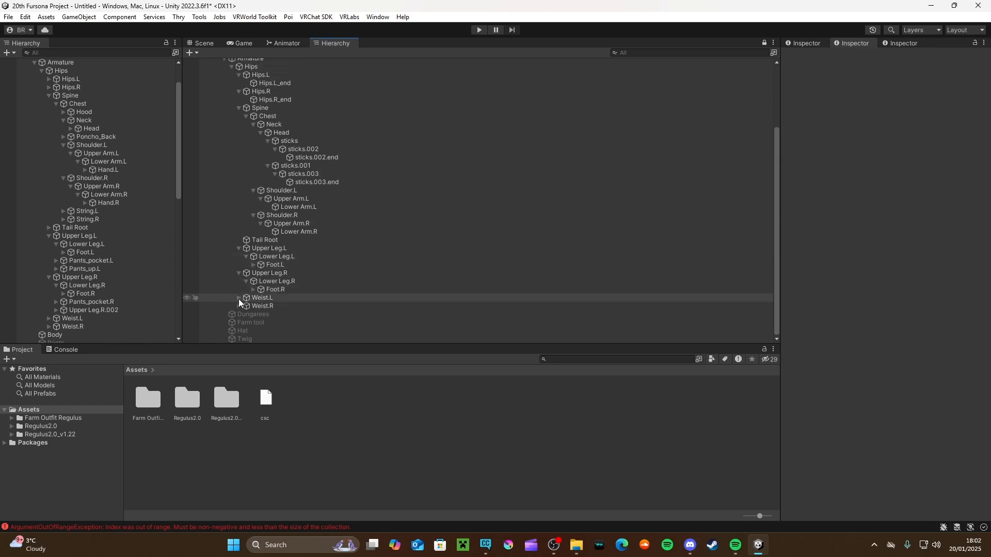
Collapse the sticks and sticks.001 bone chains under the Farm Outfit armature's Head bone.
{"action": "scroll", "coordinate": [279, 288], "scroll_direction": "up", "scroll_amount": 2}
{"action": "scroll", "coordinate": [292, 248], "scroll_direction": "up", "scroll_amount": 2}
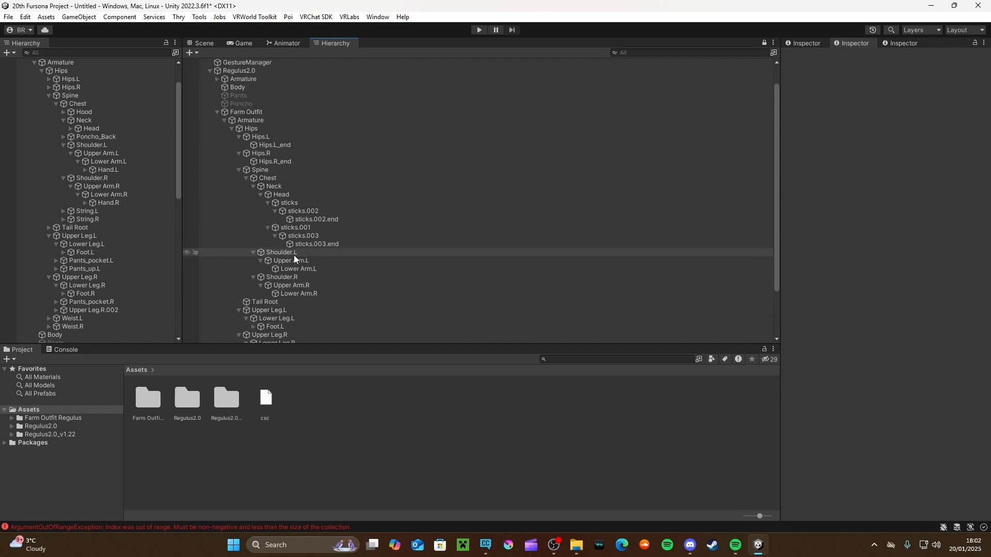
{"action": "left_click", "coordinate": [275, 236]}
{"action": "left_click", "coordinate": [268, 228]}
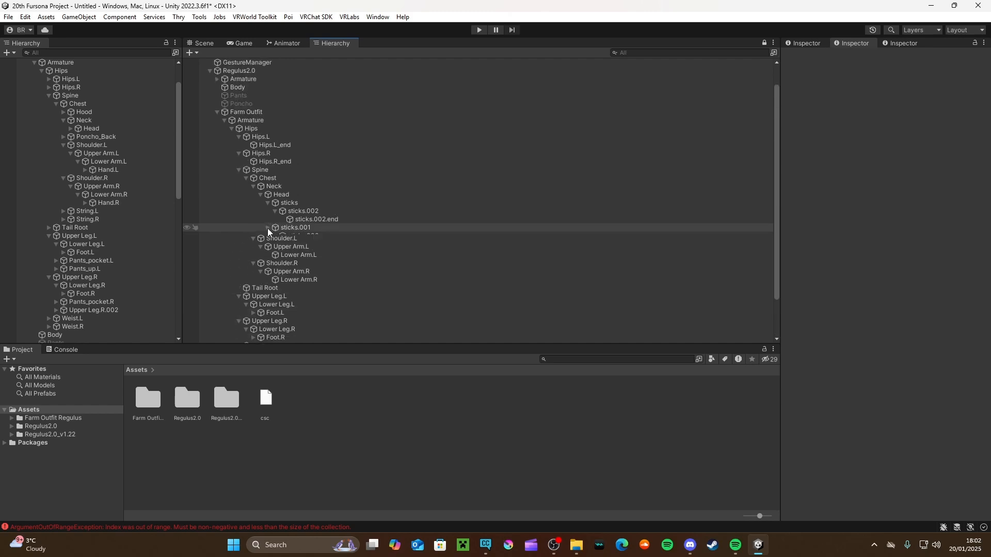
{"action": "left_click", "coordinate": [275, 211]}
{"action": "left_click", "coordinate": [267, 202]}
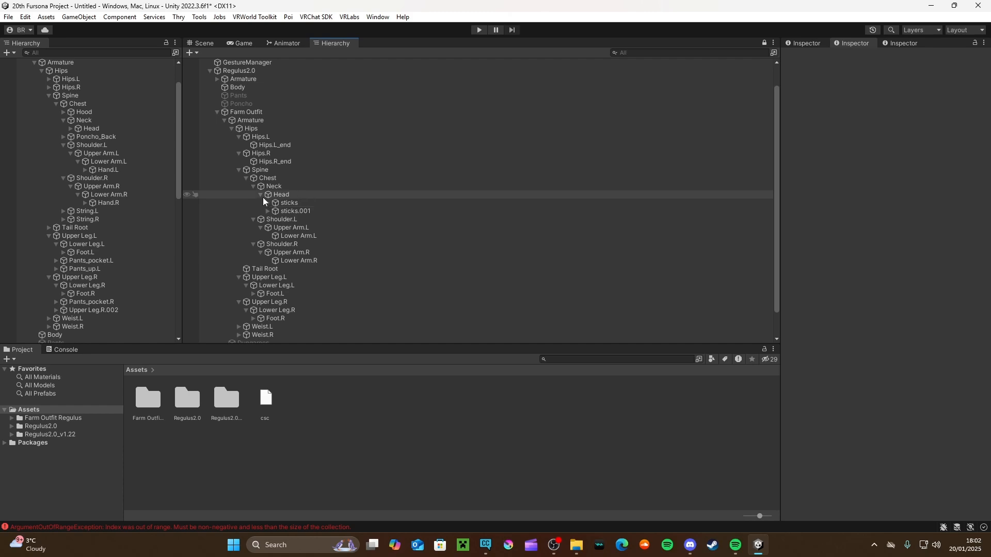
Collapse the Head, Hips.R and Hips.L bones in the Farm Outfit armature.
{"action": "left_click", "coordinate": [261, 195]}
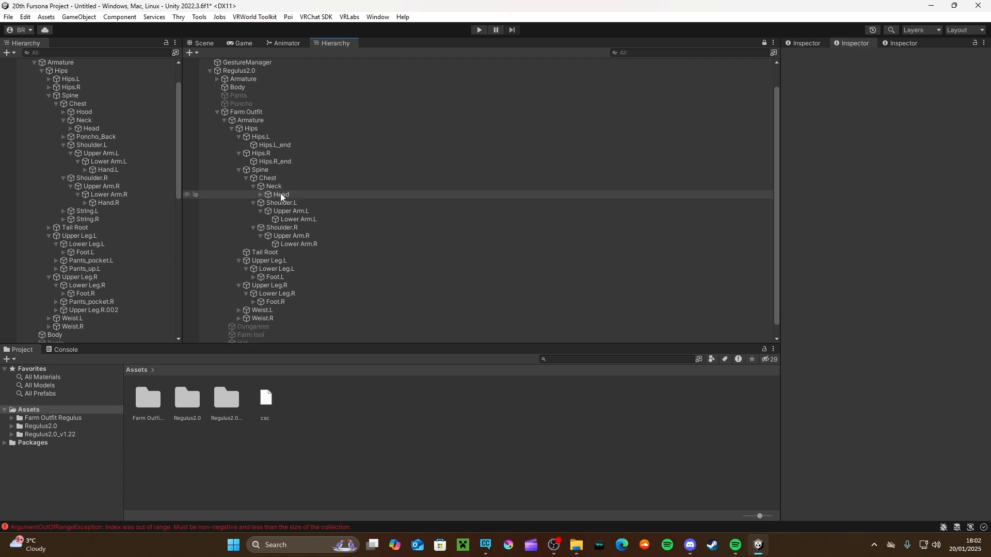
{"action": "scroll", "coordinate": [281, 193], "scroll_direction": "up", "scroll_amount": 1}
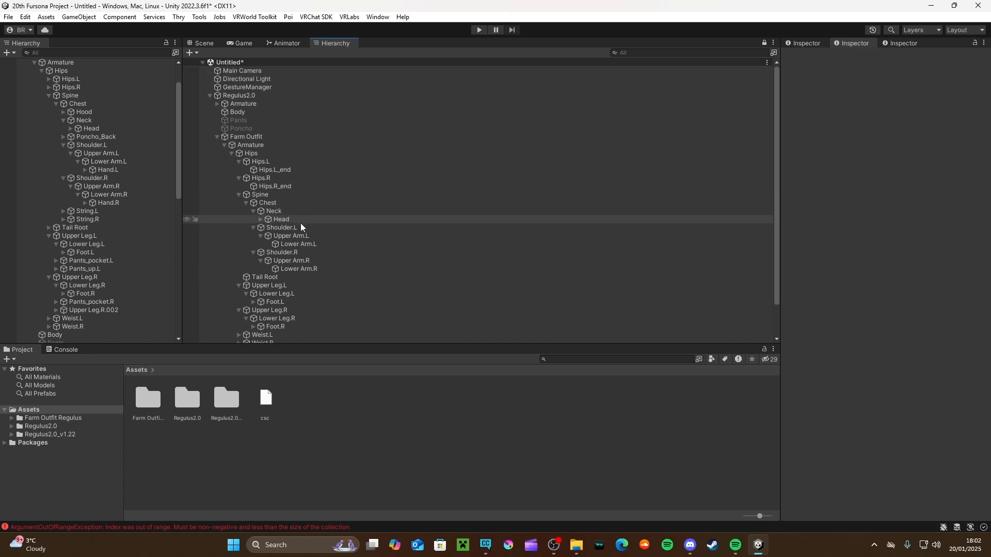
{"action": "left_click", "coordinate": [238, 178]}
{"action": "left_click", "coordinate": [239, 161]}
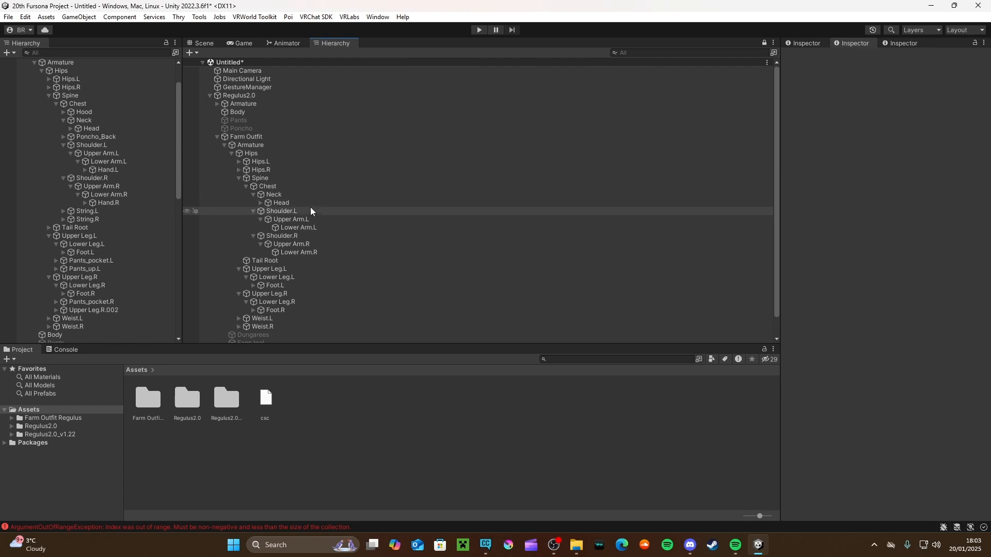
Compare the Farm Outfit's bone structure with the Regulus2.0 armature across the two hierarchies.
{"action": "scroll", "coordinate": [307, 209], "scroll_direction": "down", "scroll_amount": 1}
{"action": "scroll", "coordinate": [292, 299], "scroll_direction": "up", "scroll_amount": 1}
{"action": "scroll", "coordinate": [82, 242], "scroll_direction": "up", "scroll_amount": 1}
{"action": "scroll", "coordinate": [96, 245], "scroll_direction": "down", "scroll_amount": 2}
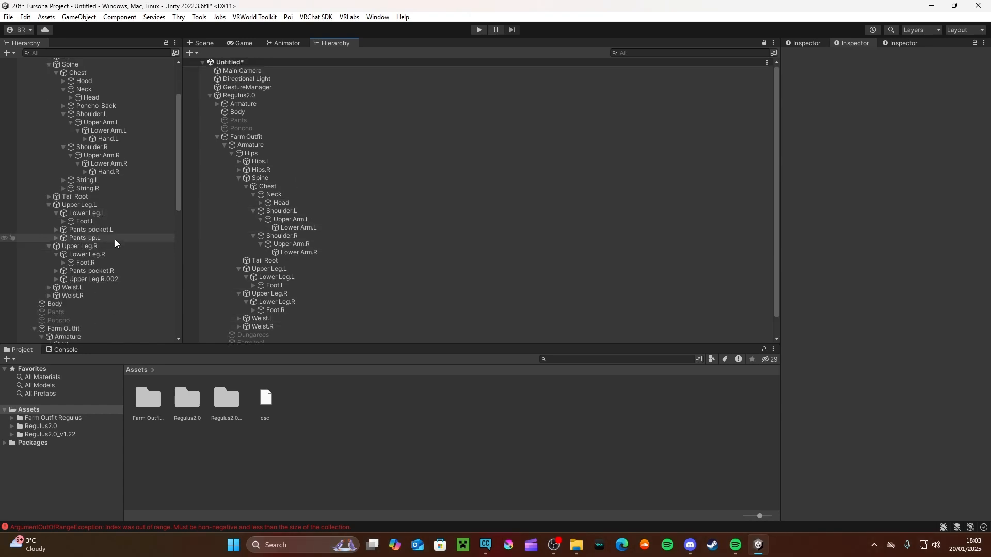
{"action": "scroll", "coordinate": [316, 255], "scroll_direction": "down", "scroll_amount": 1}
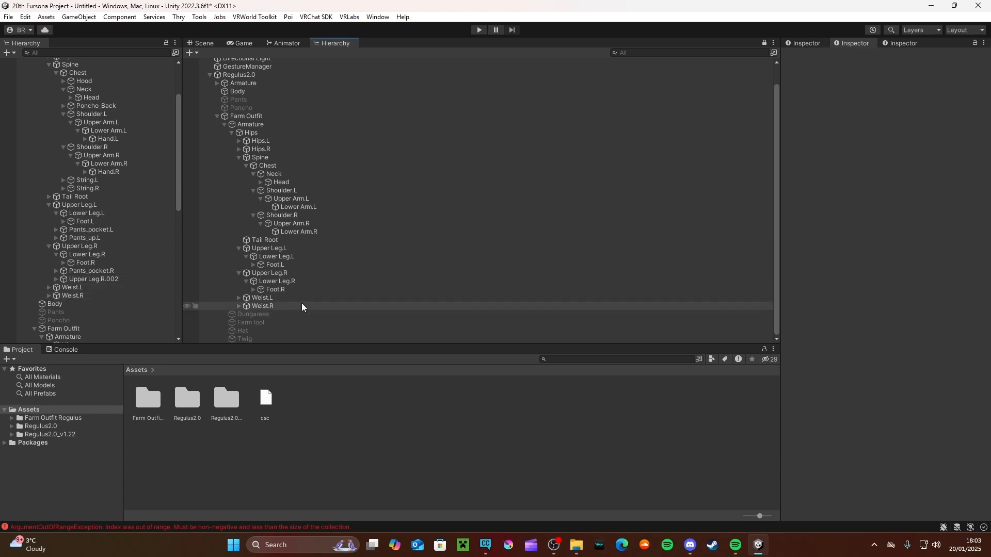
{"action": "scroll", "coordinate": [376, 274], "scroll_direction": "up", "scroll_amount": 1}
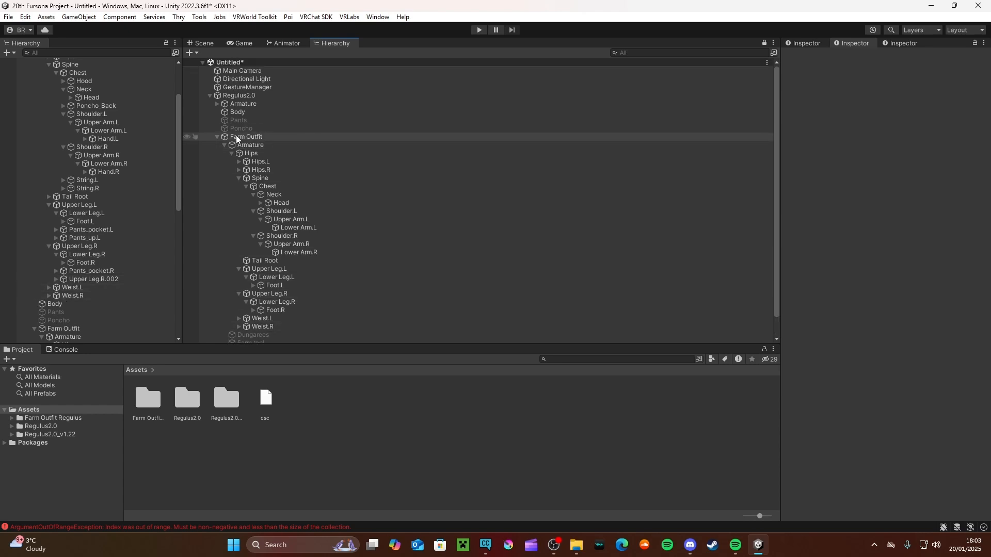
{"action": "scroll", "coordinate": [63, 175], "scroll_direction": "up", "scroll_amount": 2}
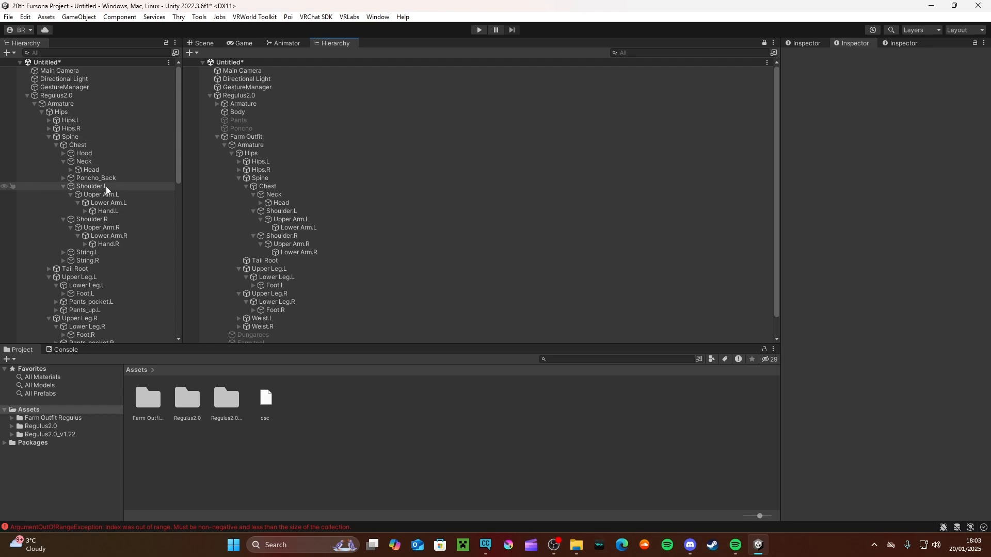
{"action": "scroll", "coordinate": [106, 186], "scroll_direction": "down", "scroll_amount": 3}
{"action": "scroll", "coordinate": [106, 185], "scroll_direction": "down", "scroll_amount": 6}
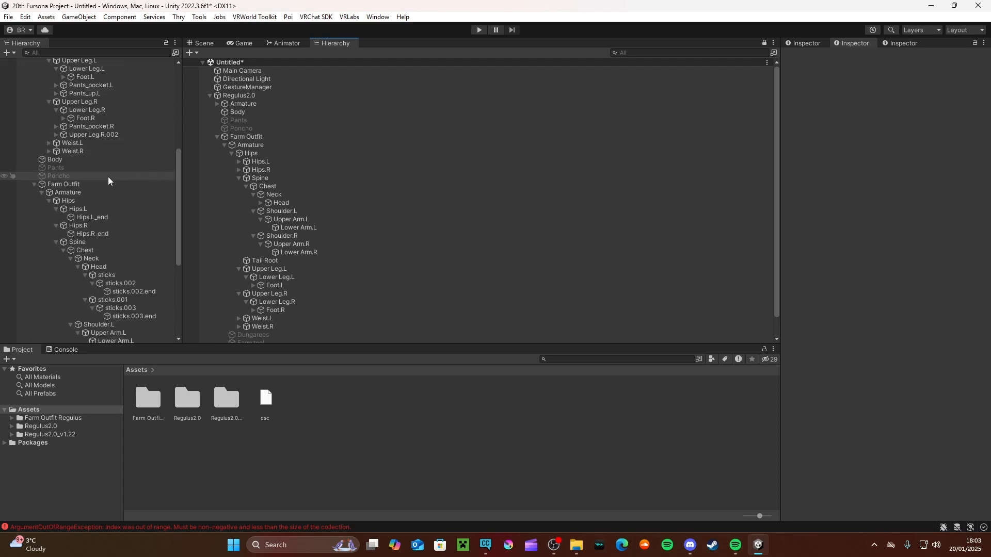
{"action": "scroll", "coordinate": [107, 179], "scroll_direction": "up", "scroll_amount": 10}
{"action": "scroll", "coordinate": [351, 206], "scroll_direction": "down", "scroll_amount": 1}
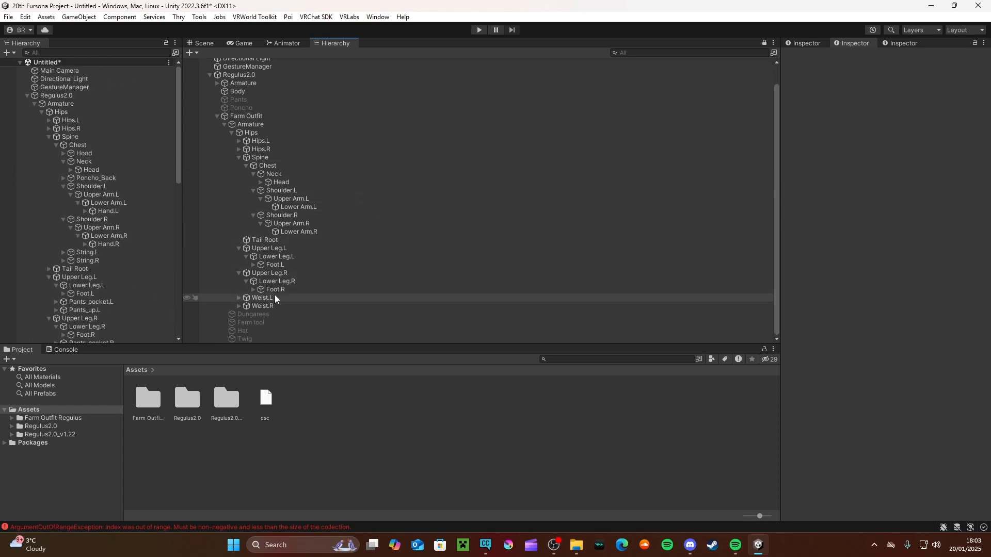
{"action": "right_click", "coordinate": [273, 308]}
{"action": "left_click", "coordinate": [308, 156]}
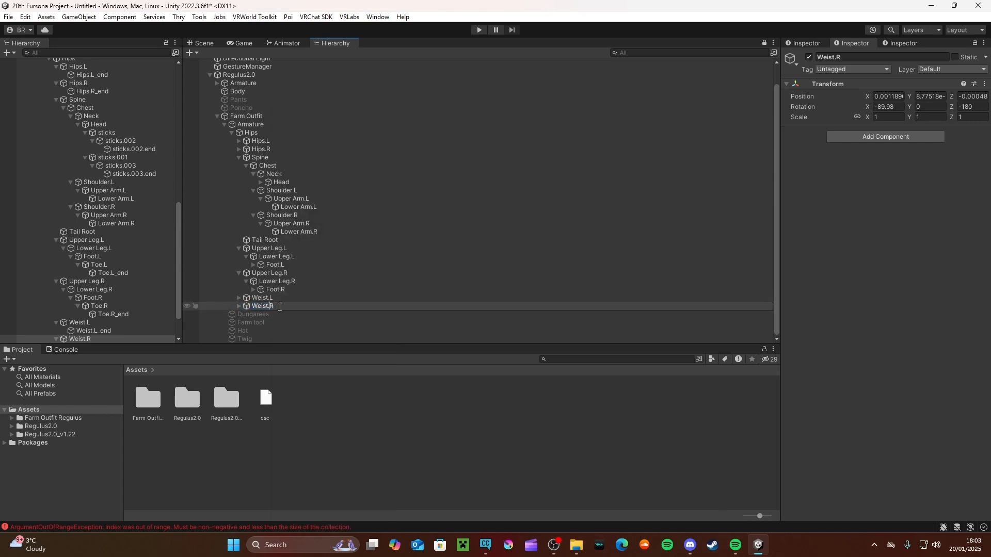
{"action": "type", "text": "farm outfit"}
{"action": "key", "text": "BackSpace"}
{"action": "key", "text": "BackSpace"}
{"action": "key", "text": "BackSpace"}
{"action": "key", "text": "BackSpace"}
{"action": "key", "text": "BackSpace"}
{"action": "key", "text": "BackSpace"}
{"action": "key", "text": "BackSpace"}
{"action": "key", "text": "BackSpace"}
{"action": "key", "text": "BackSpace"}
{"action": "key", "text": "BackSpace"}
{"action": "key", "text": "BackSpace"}
{"action": "key", "text": "BackSpace"}
{"action": "left_click", "coordinate": [591, 411]}
Parent the Farm Outfit's Weist.R and Weist.L bones under the matching bones of the Regulus2.0 armature, collapsing each target bone.
{"action": "scroll", "coordinate": [315, 266], "scroll_direction": "up", "scroll_amount": 2}
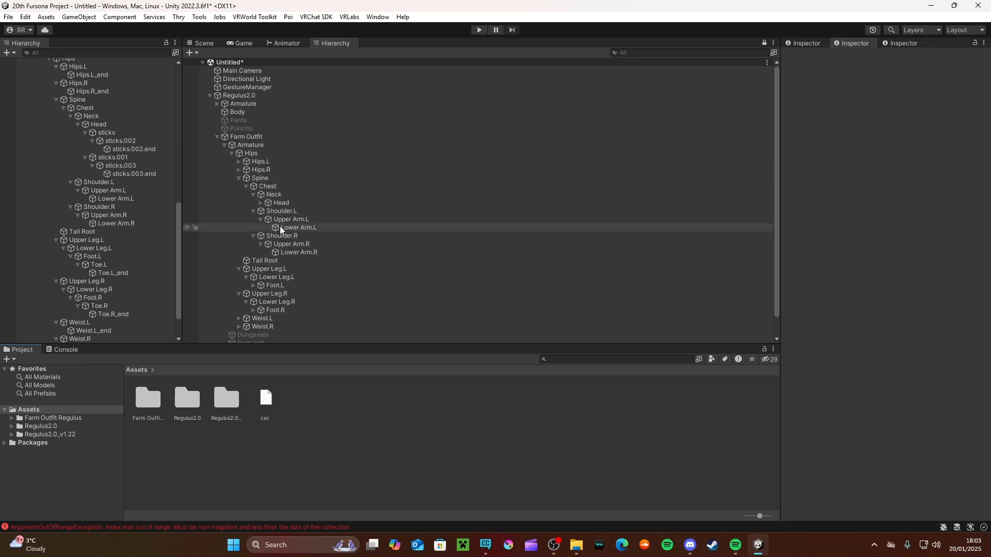
{"action": "scroll", "coordinate": [126, 231], "scroll_direction": "up", "scroll_amount": 10}
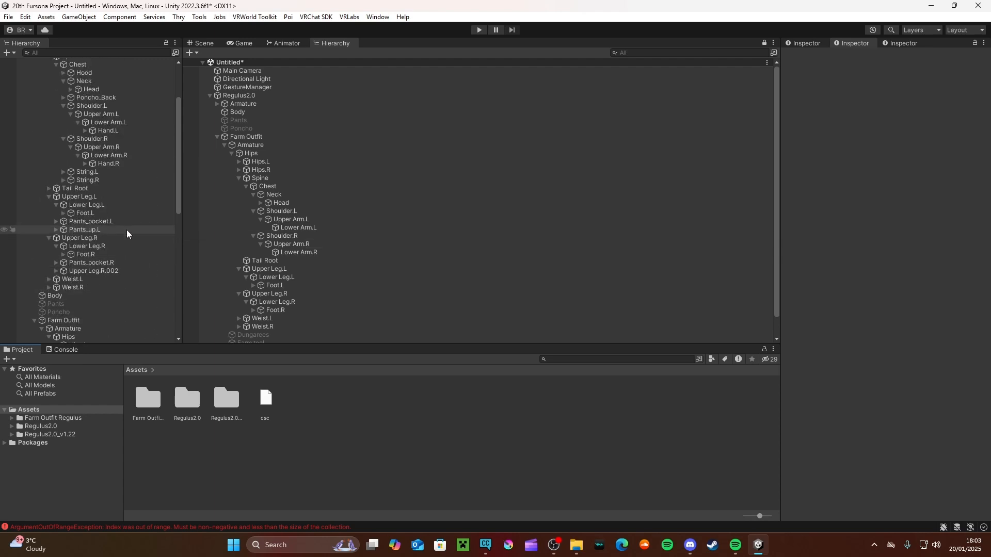
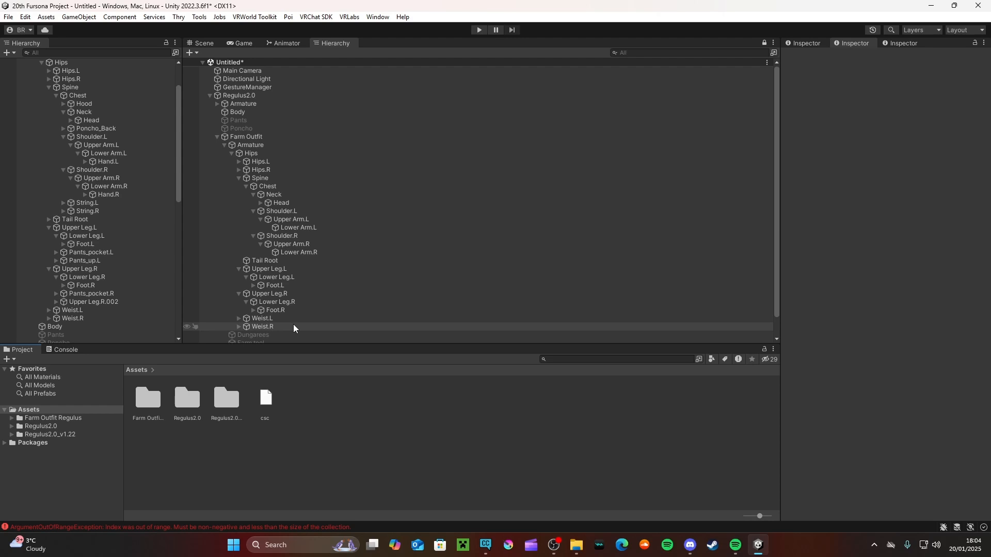
{"action": "scroll", "coordinate": [142, 290], "scroll_direction": "up", "scroll_amount": 3}
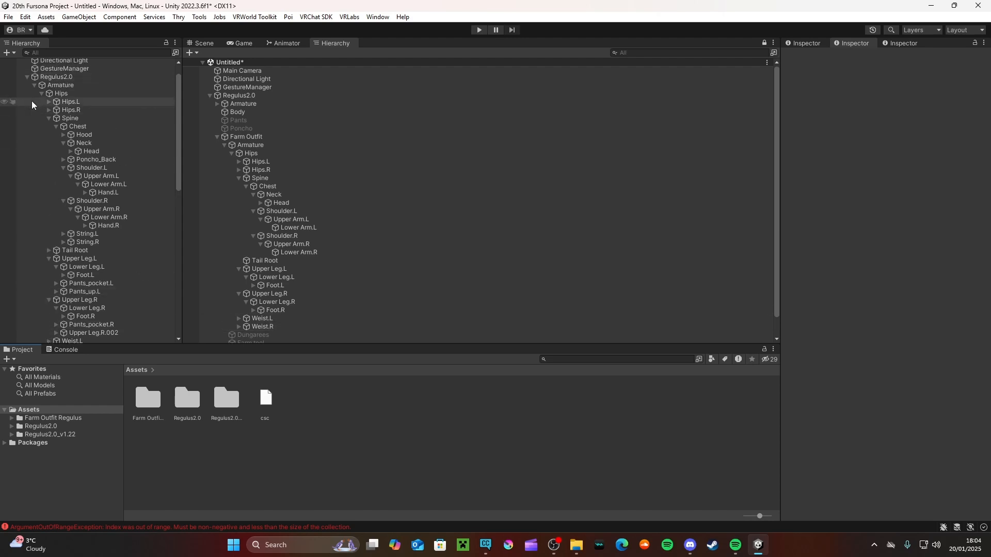
{"action": "left_click_drag", "start_coordinate": [179, 130], "coordinate": [180, 141]}
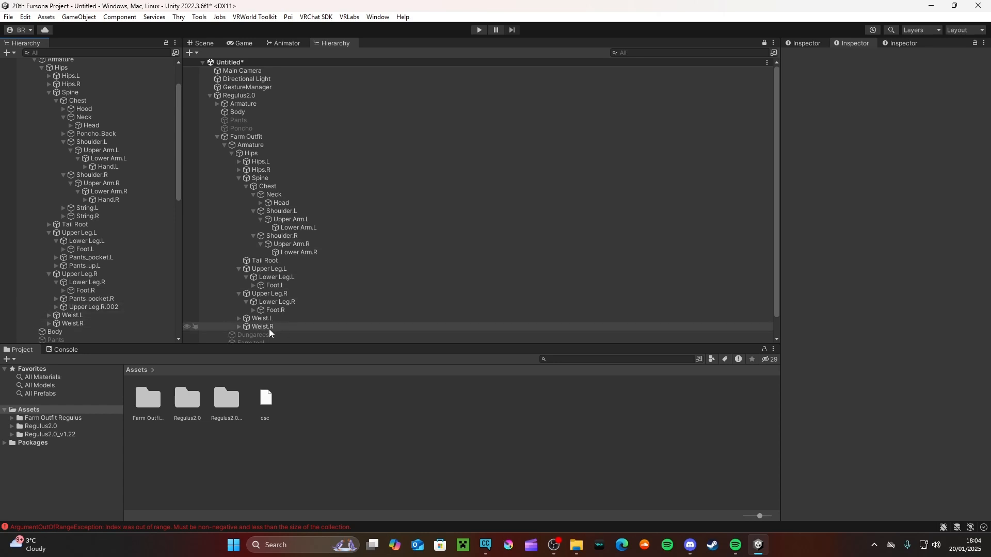
{"action": "left_click_drag", "start_coordinate": [267, 326], "coordinate": [73, 325]}
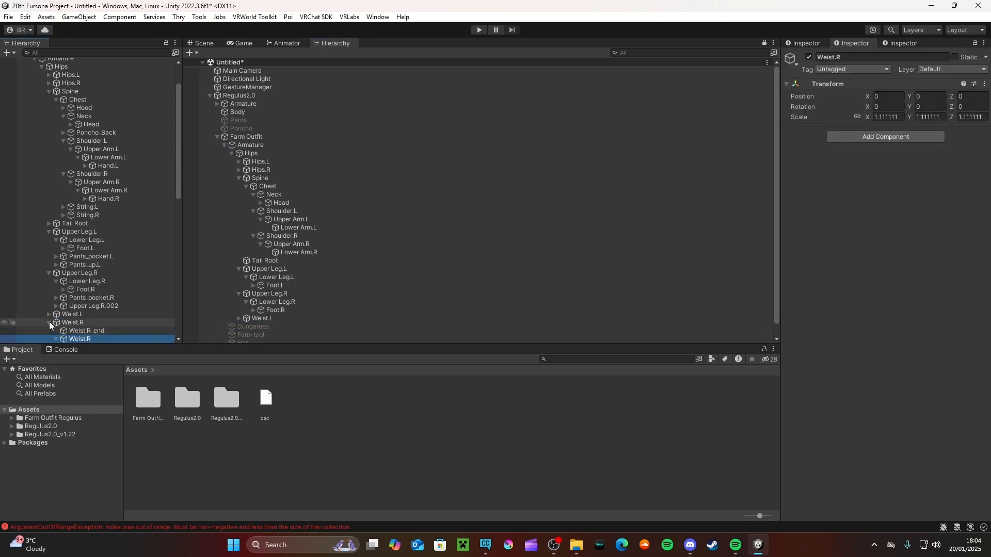
{"action": "left_click", "coordinate": [49, 322]}
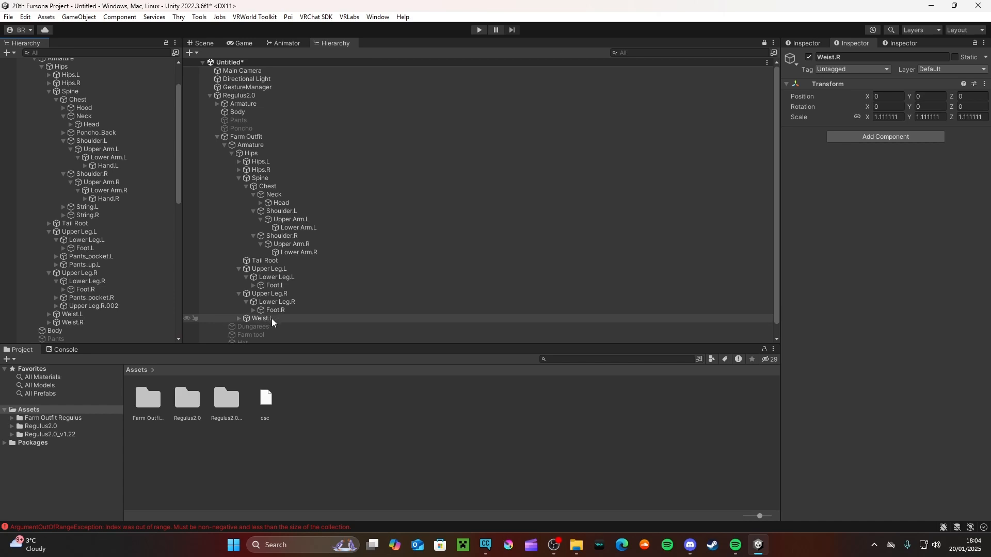
{"action": "left_click_drag", "start_coordinate": [276, 318], "coordinate": [78, 314]}
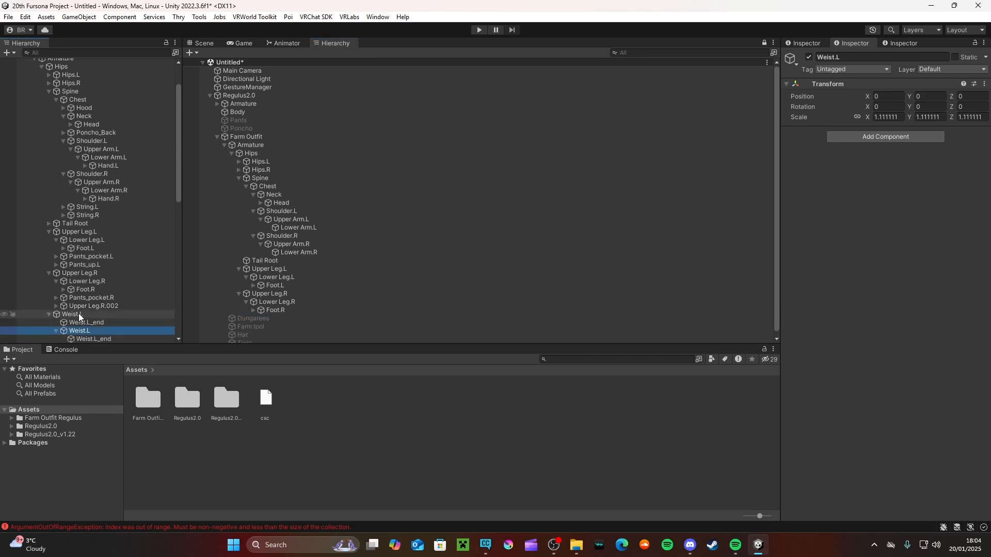
{"action": "left_click", "coordinate": [49, 314]}
Parent the Farm Outfit's Foot.R, Lower Leg.R and Upper Leg.R under the matching Regulus2.0 bones, collapsing each target bone.
{"action": "scroll", "coordinate": [120, 302], "scroll_direction": "down", "scroll_amount": 2}
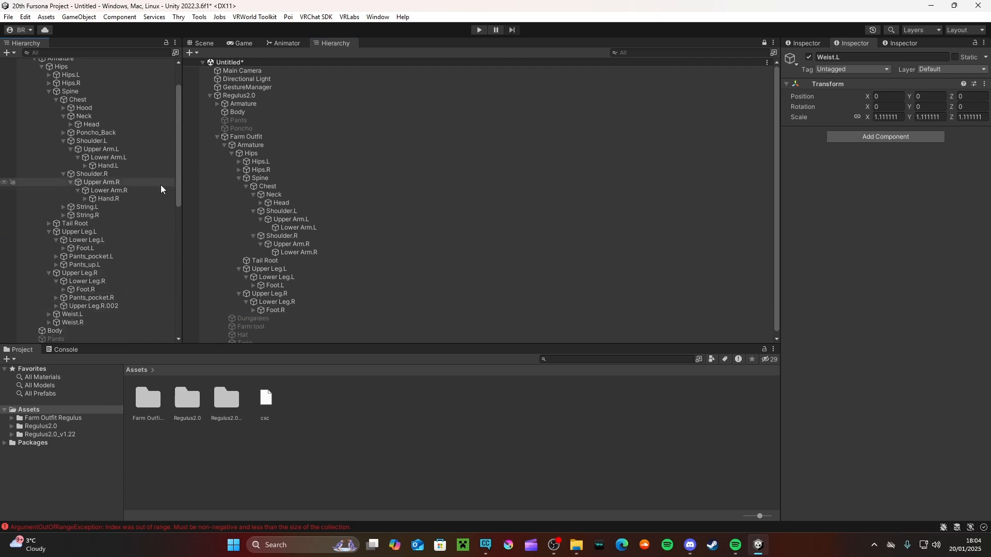
{"action": "left_click_drag", "start_coordinate": [179, 178], "coordinate": [179, 172]}
{"action": "left_click_drag", "start_coordinate": [279, 310], "coordinate": [88, 308]}
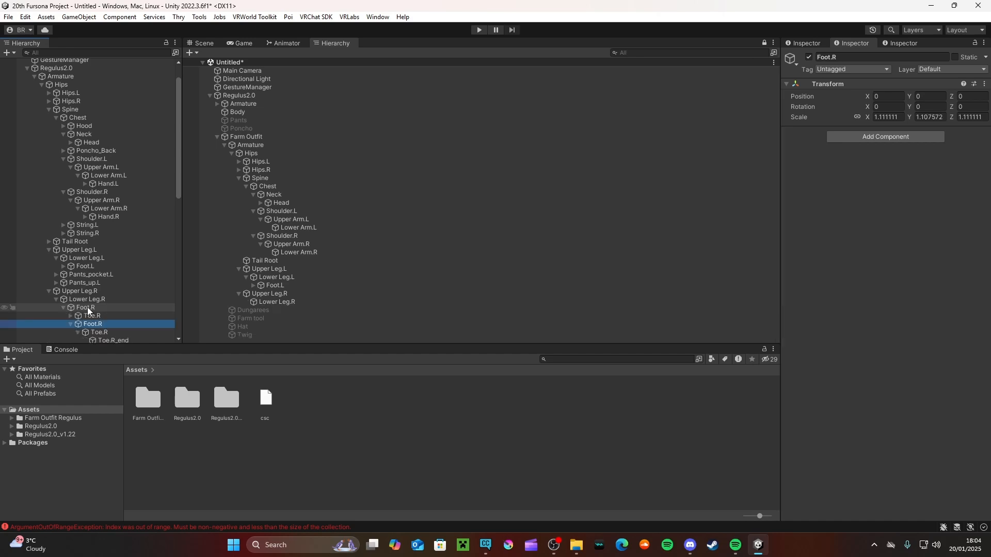
{"action": "left_click", "coordinate": [64, 307]}
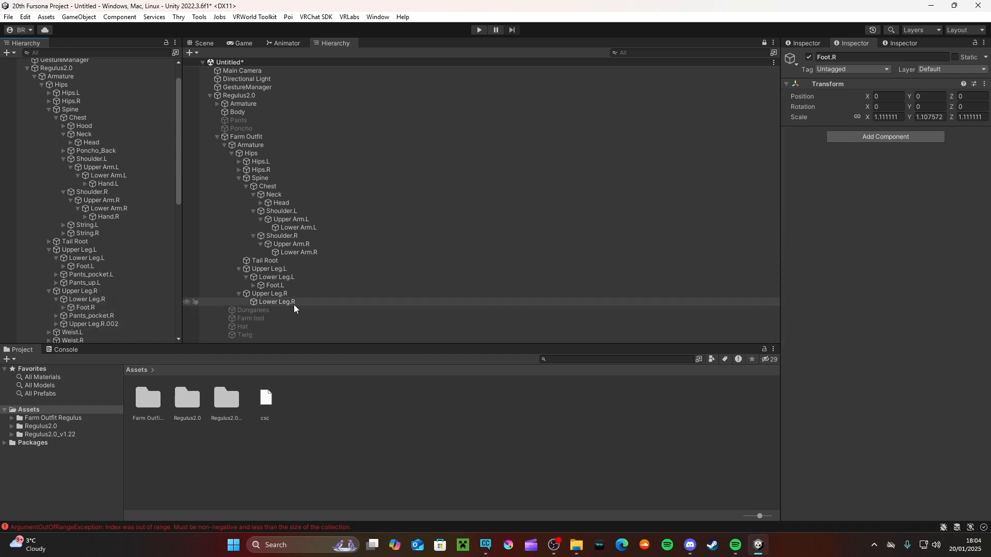
{"action": "left_click_drag", "start_coordinate": [290, 303], "coordinate": [89, 300]}
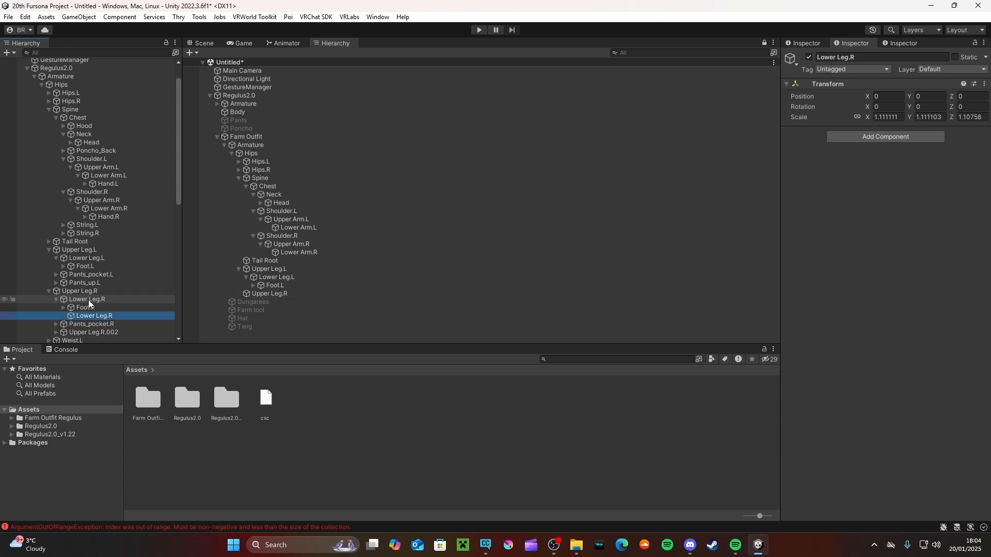
{"action": "left_click", "coordinate": [57, 298]}
{"action": "scroll", "coordinate": [67, 294], "scroll_direction": "up", "scroll_amount": 2}
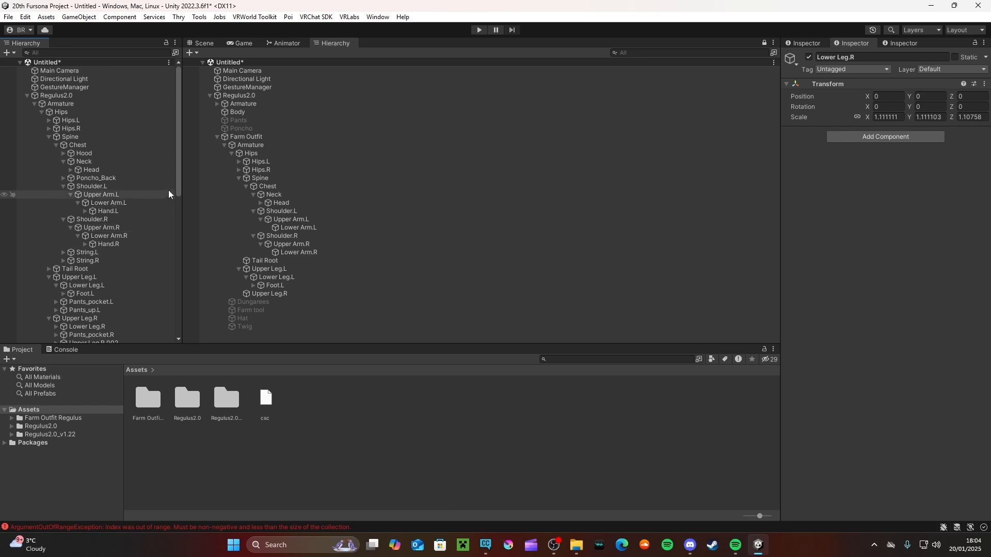
{"action": "left_click_drag", "start_coordinate": [178, 179], "coordinate": [178, 184]}
{"action": "left_click", "coordinate": [261, 293]}
{"action": "left_click_drag", "start_coordinate": [261, 295], "coordinate": [75, 303]}
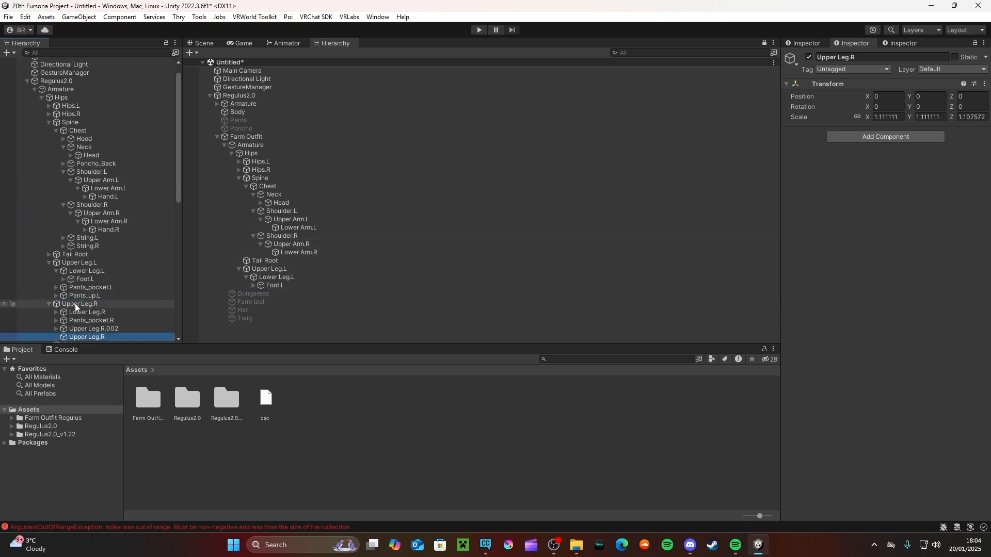
{"action": "left_click", "coordinate": [49, 304]}
Parent the Farm Outfit's Foot.L, Lower Leg.L and Upper Leg.L under the matching Regulus2.0 bones, collapsing each target bone.
{"action": "left_click_drag", "start_coordinate": [178, 180], "coordinate": [179, 176]}
{"action": "left_click_drag", "start_coordinate": [272, 286], "coordinate": [89, 288]}
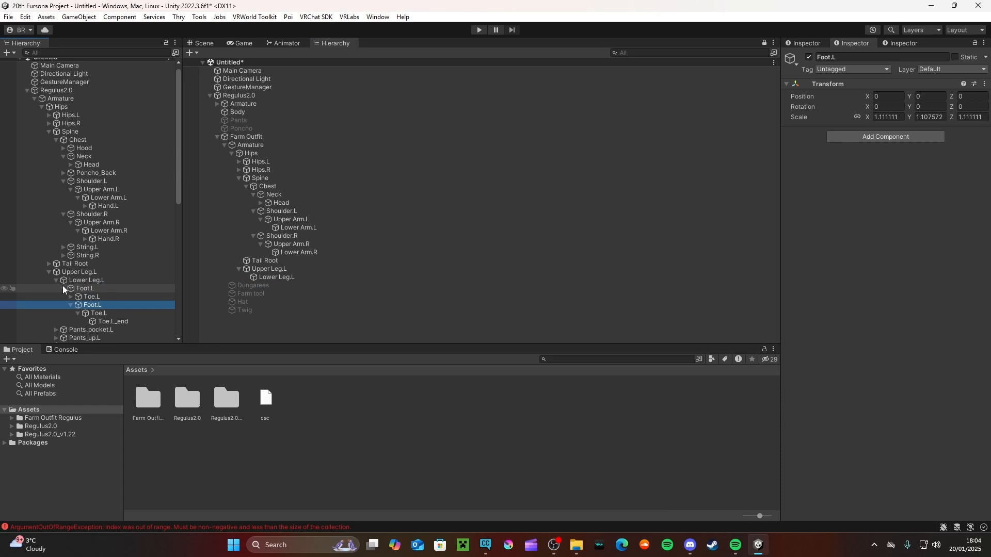
{"action": "left_click", "coordinate": [63, 287]}
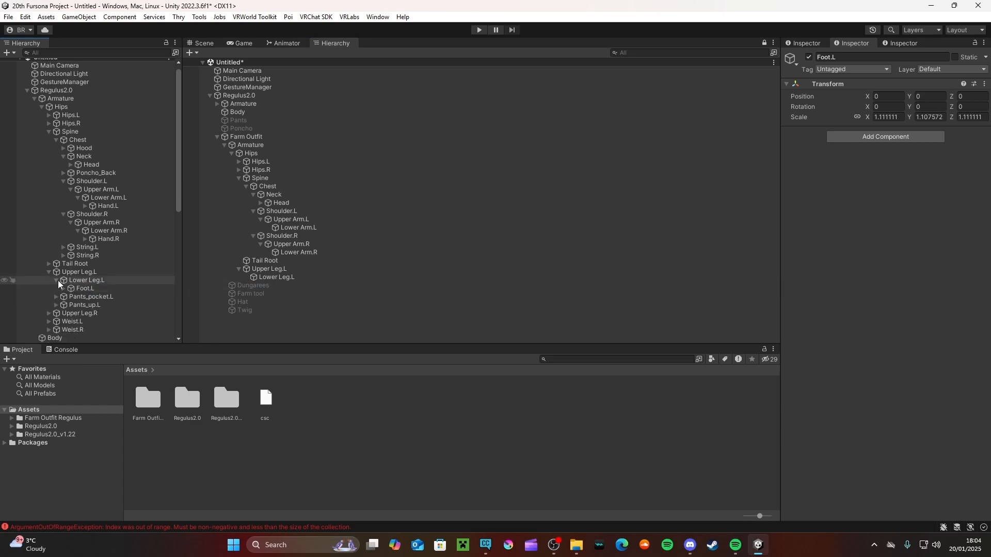
{"action": "left_click", "coordinate": [56, 279]}
{"action": "left_click_drag", "start_coordinate": [109, 278], "coordinate": [81, 280]}
{"action": "left_click", "coordinate": [57, 279]}
{"action": "left_click_drag", "start_coordinate": [277, 269], "coordinate": [74, 274]}
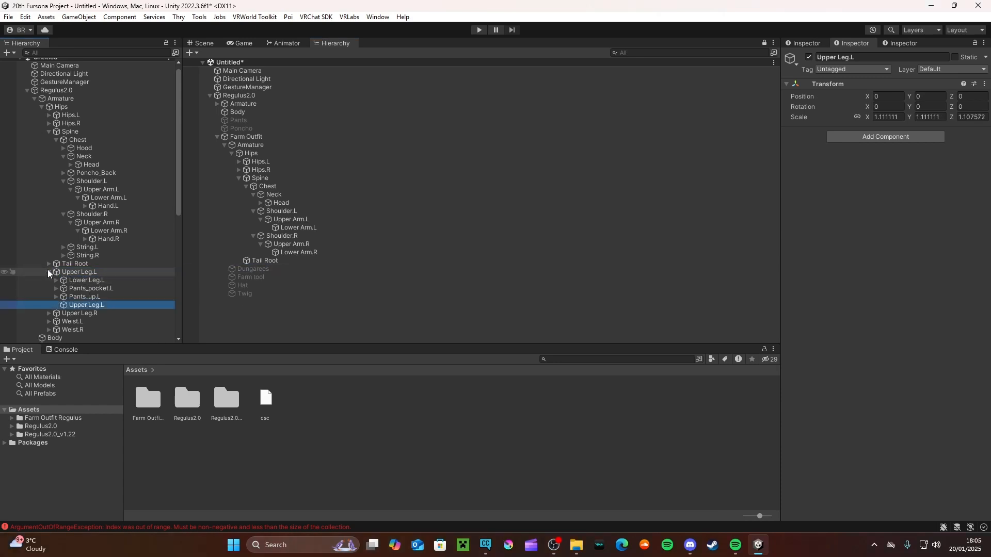
{"action": "left_click", "coordinate": [48, 272]}
Parent the Farm Outfit's Tail Root and Lower Arm.R bones under the matching bones of the Regulus2.0 armature.
{"action": "left_click_drag", "start_coordinate": [284, 260], "coordinate": [73, 262]}
{"action": "left_click", "coordinate": [49, 263]}
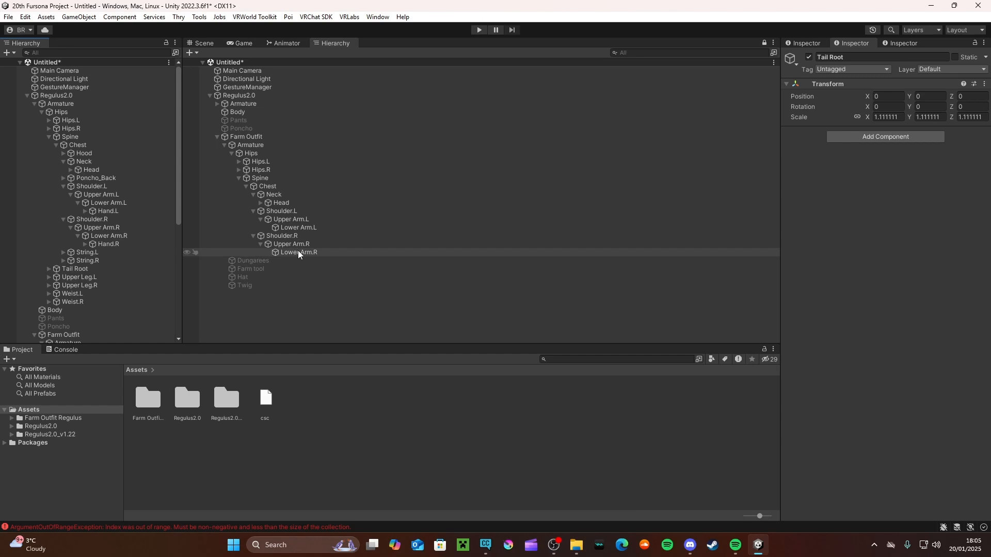
{"action": "left_click_drag", "start_coordinate": [299, 251], "coordinate": [109, 235]}
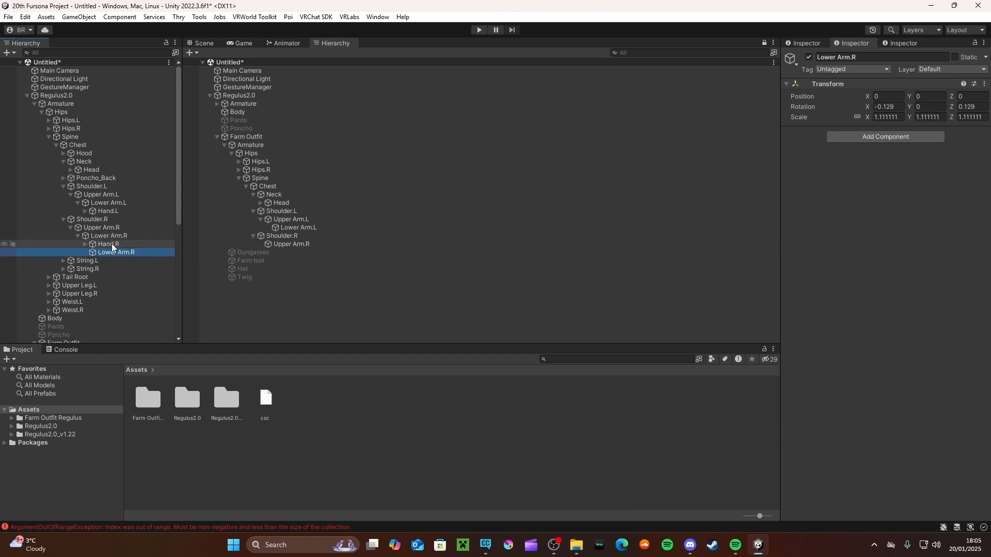
Parent the farm outfit's Upper Arm.R and Shoulder.R bones under the matching bones of the Regulus2.0 armature and collapse the right shoulder.
{"action": "left_click", "coordinate": [78, 236]}
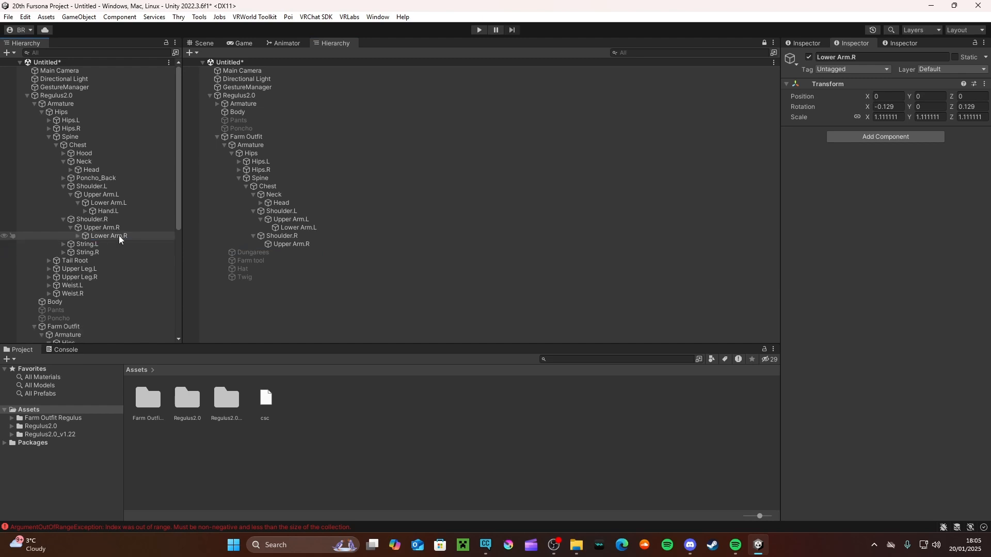
{"action": "left_click", "coordinate": [78, 202]}
{"action": "left_click", "coordinate": [77, 202]}
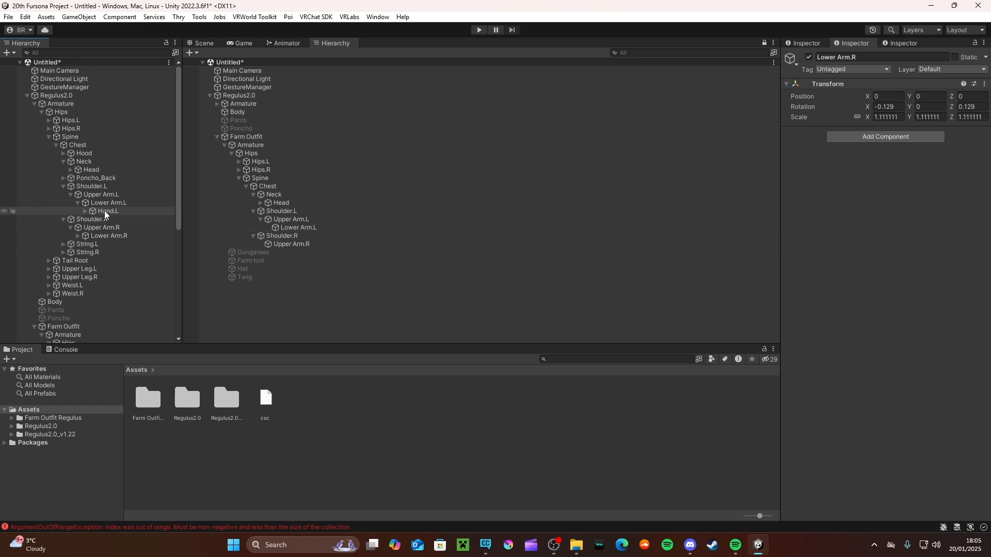
{"action": "left_click", "coordinate": [85, 212]}
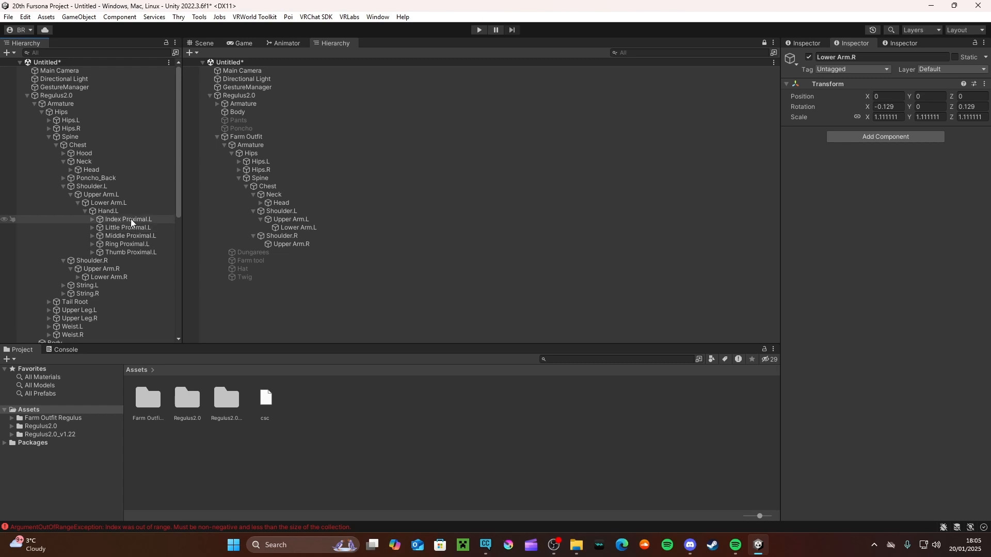
{"action": "left_click", "coordinate": [85, 212]}
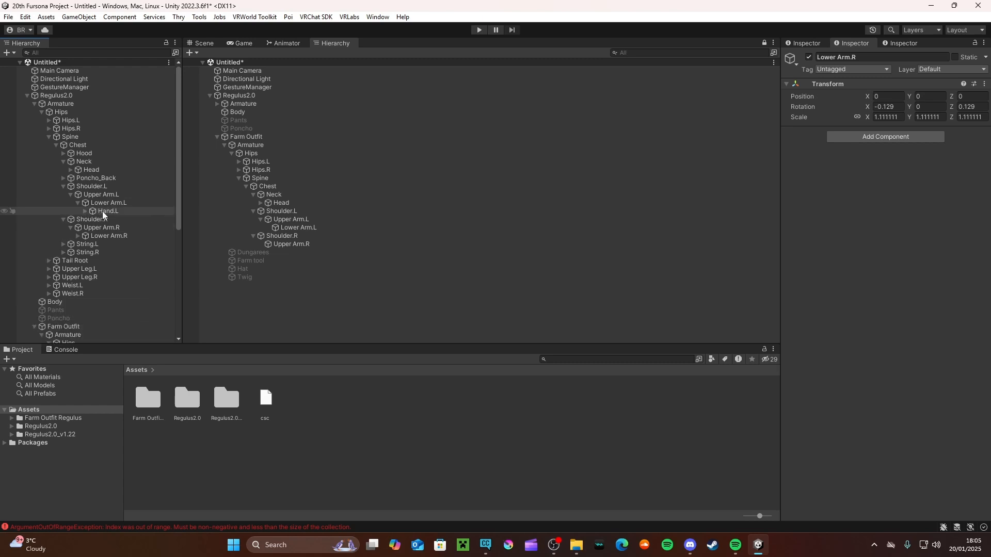
{"action": "left_click_drag", "start_coordinate": [296, 246], "coordinate": [110, 227]}
{"action": "left_click", "coordinate": [72, 228]}
{"action": "left_click_drag", "start_coordinate": [287, 237], "coordinate": [89, 219]}
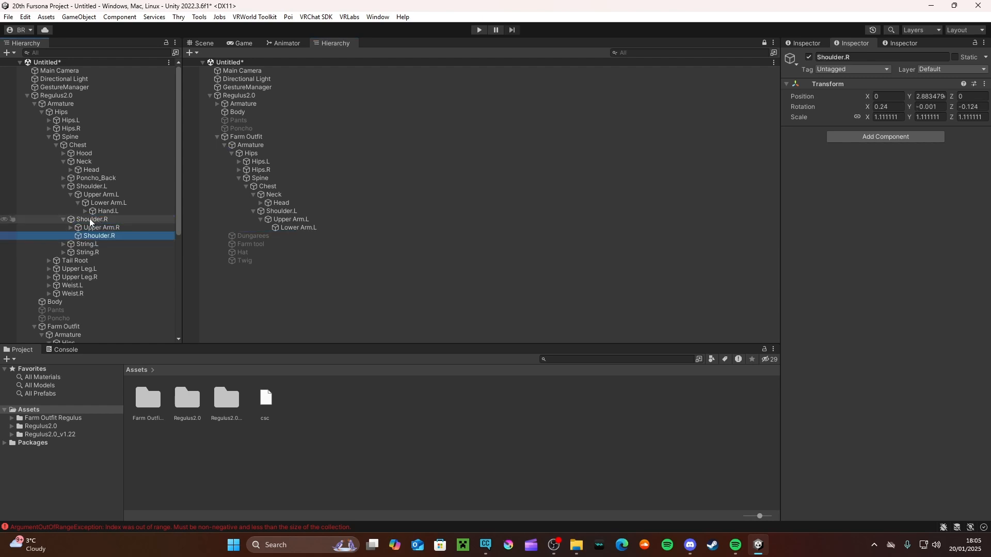
{"action": "left_click", "coordinate": [63, 219]}
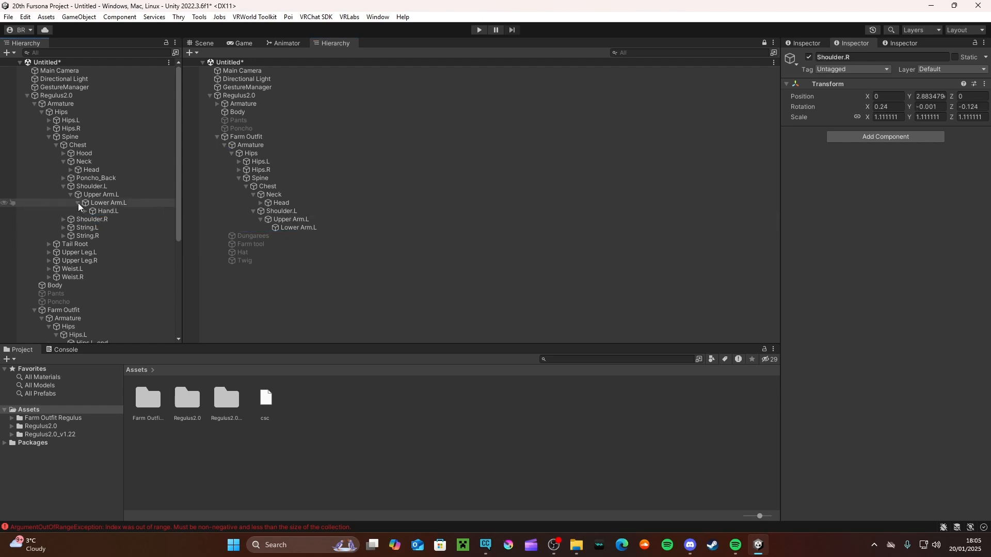
Parent the outfit's Lower Arm.L, Upper Arm.L and Shoulder.L bones under the avatar bones of the same names.
{"action": "left_click", "coordinate": [78, 203]}
{"action": "left_click_drag", "start_coordinate": [307, 228], "coordinate": [118, 204]}
{"action": "left_click_drag", "start_coordinate": [303, 219], "coordinate": [106, 194]}
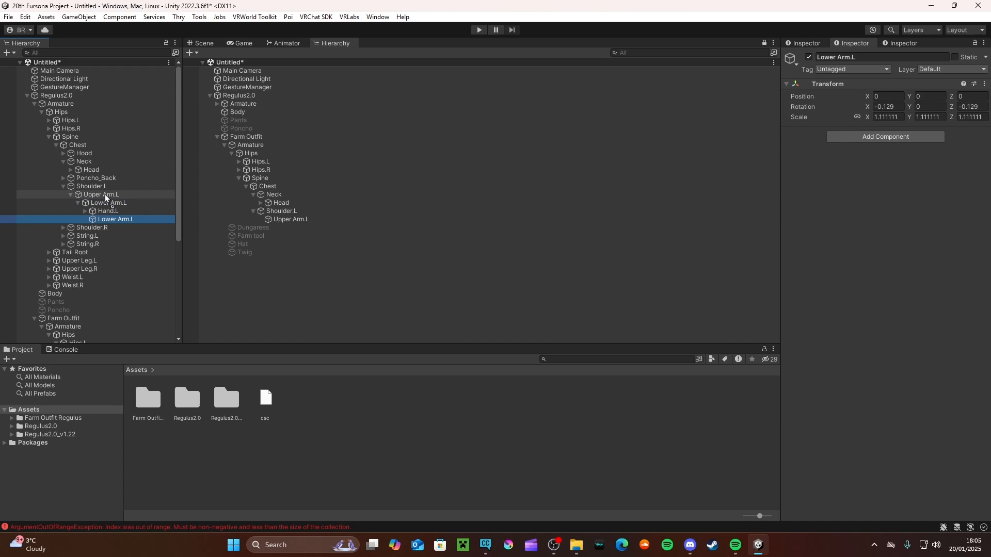
{"action": "left_click", "coordinate": [71, 194]}
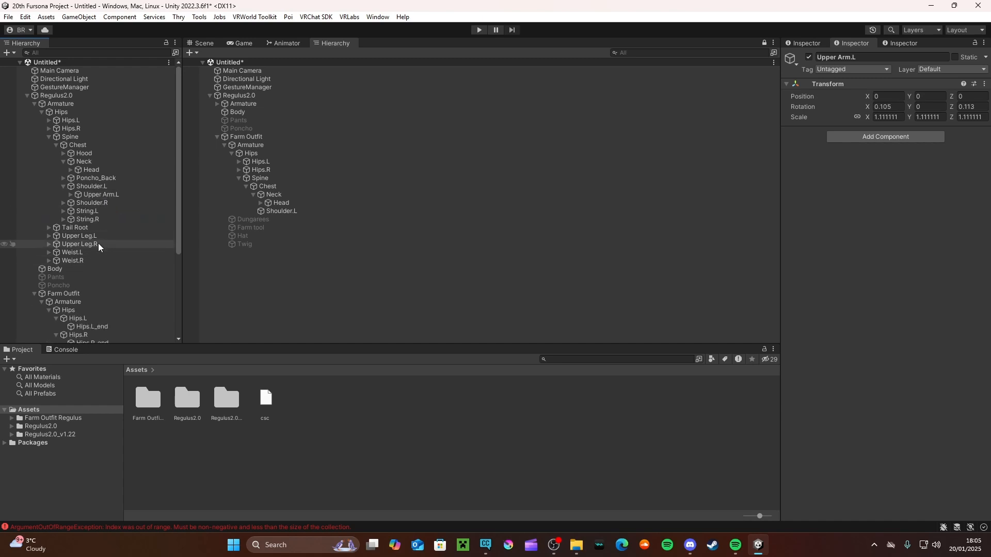
{"action": "left_click_drag", "start_coordinate": [283, 210], "coordinate": [96, 185]}
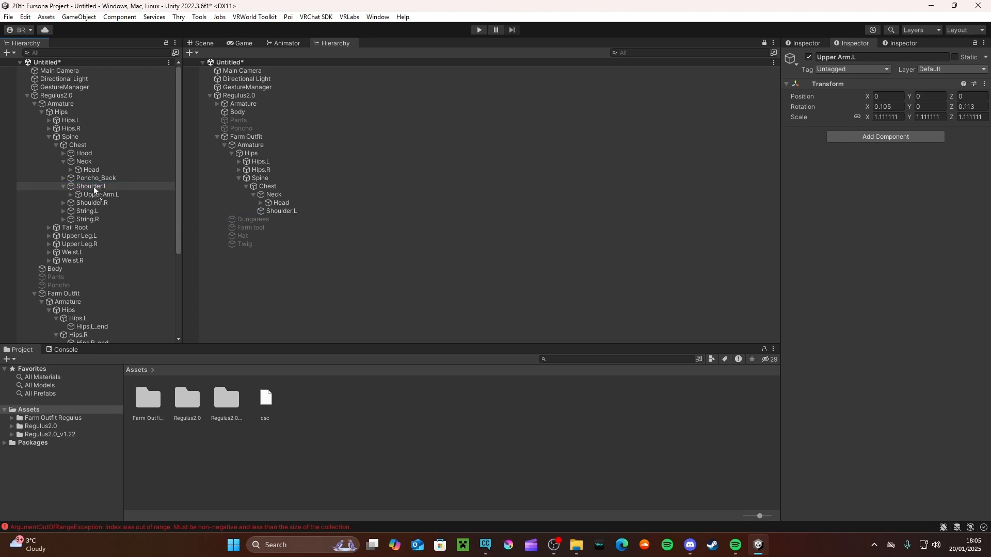
{"action": "left_click", "coordinate": [63, 186]}
Parent the outfit's Head and Neck bones under the avatar armature's own Head and Neck.
{"action": "left_click_drag", "start_coordinate": [295, 202], "coordinate": [77, 169]}
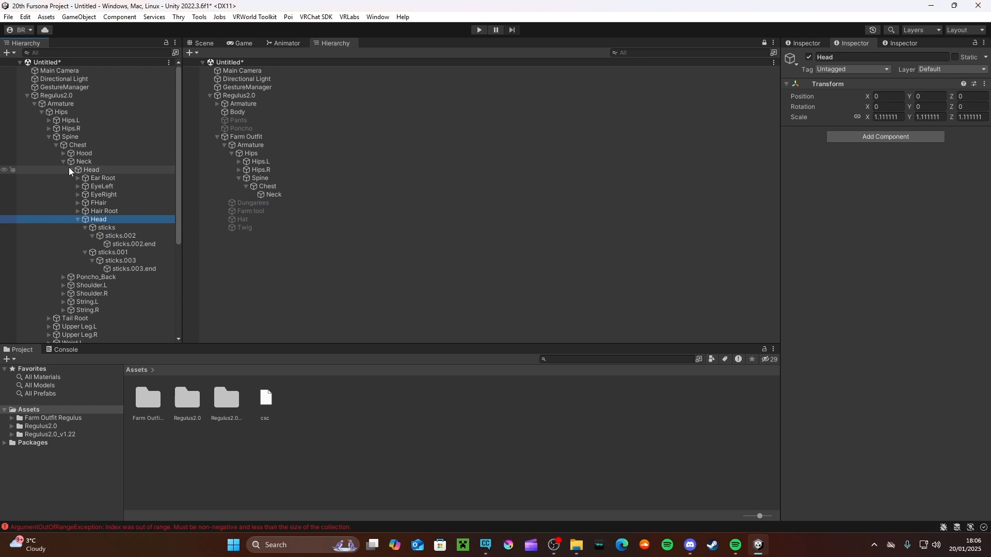
{"action": "left_click", "coordinate": [69, 168]}
{"action": "left_click", "coordinate": [69, 169]}
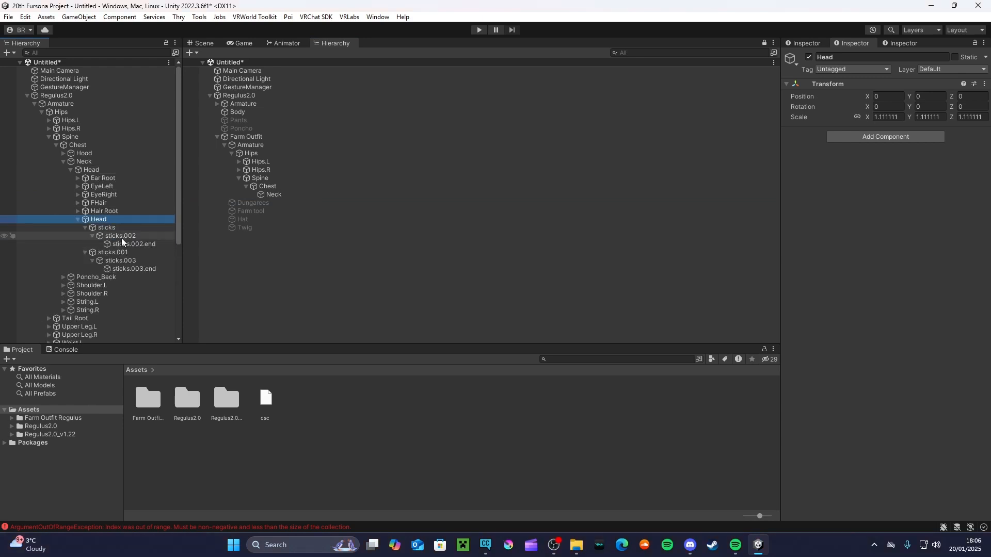
{"action": "left_click", "coordinate": [77, 219]}
{"action": "left_click_drag", "start_coordinate": [70, 172], "coordinate": [87, 162]}
Parent the outfit's Chest and Spine bones under the avatar's Chest and Spine, collapsing each finished branch.
{"action": "left_click", "coordinate": [266, 187]}
{"action": "left_click_drag", "start_coordinate": [265, 186], "coordinate": [81, 144]}
{"action": "left_click", "coordinate": [63, 161]}
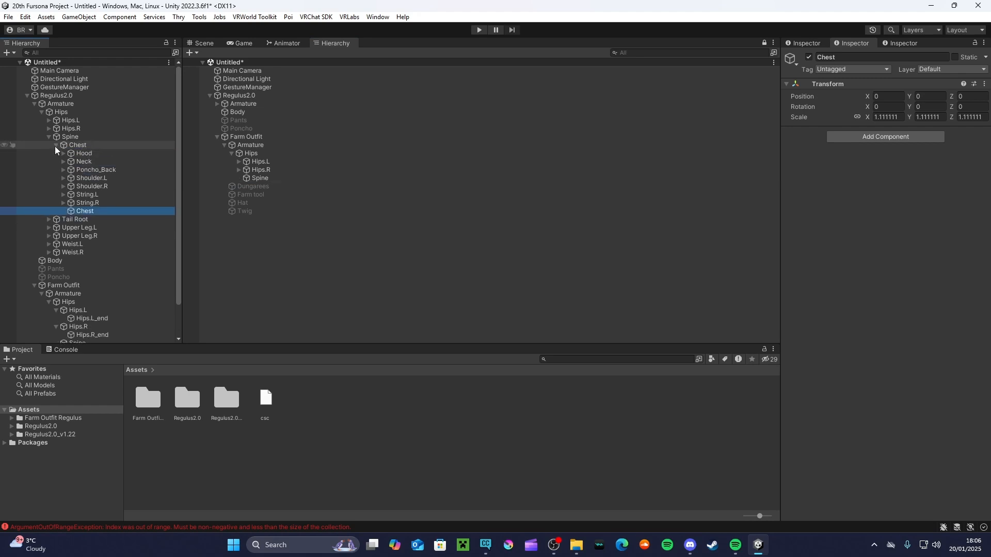
{"action": "left_click", "coordinate": [55, 145]}
{"action": "left_click_drag", "start_coordinate": [284, 179], "coordinate": [71, 137]}
{"action": "left_click", "coordinate": [49, 136]}
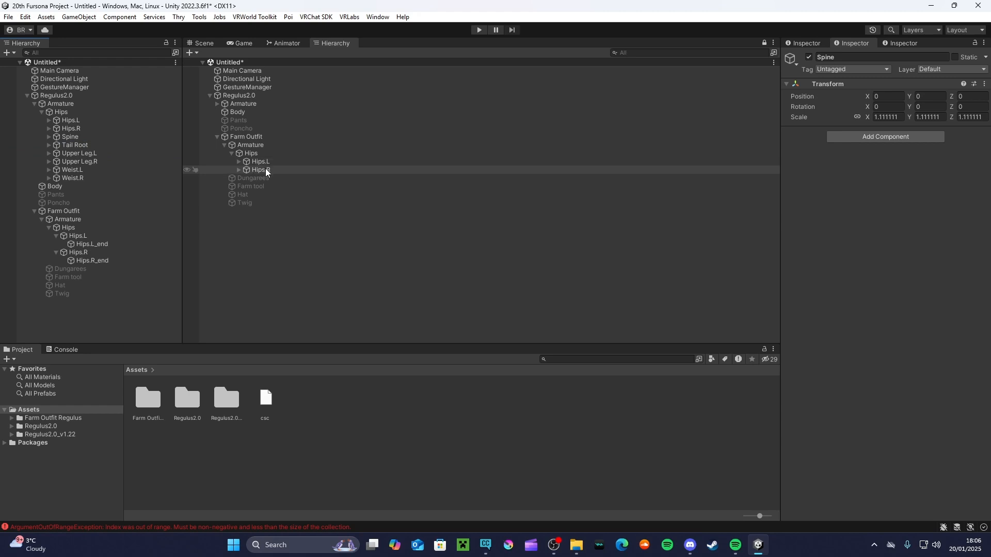
Parent the outfit's Hips.R and Hips.L bones under the matching hip bones of the avatar.
{"action": "left_click_drag", "start_coordinate": [260, 170], "coordinate": [47, 127]}
{"action": "left_click", "coordinate": [49, 128]}
{"action": "left_click_drag", "start_coordinate": [273, 160], "coordinate": [72, 120]}
{"action": "left_click", "coordinate": [49, 120]}
Parent the outfit's Hips and Armature under the avatar's Hips and Armature, collapse the armature and clear the selection.
{"action": "left_click_drag", "start_coordinate": [274, 155], "coordinate": [63, 112]}
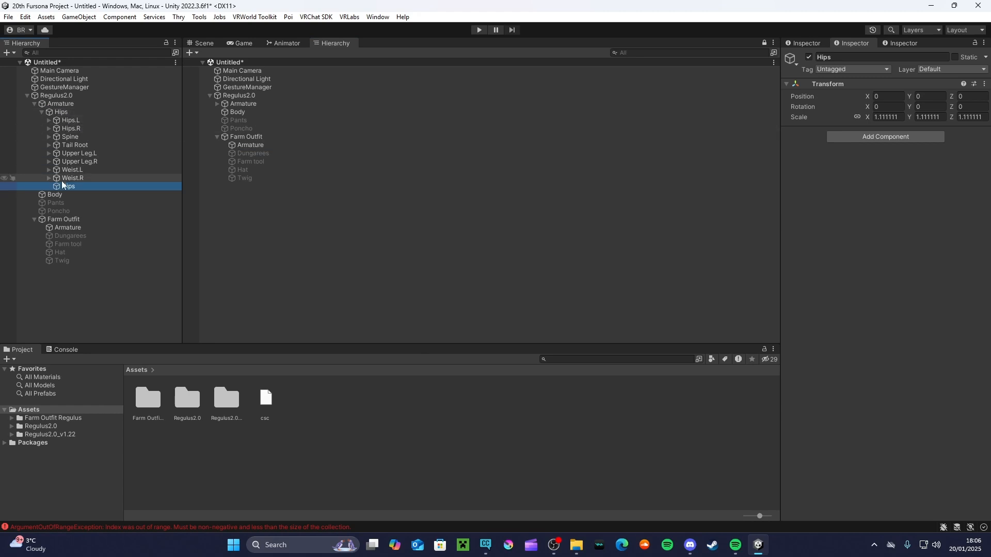
{"action": "left_click", "coordinate": [41, 112]}
{"action": "left_click_drag", "start_coordinate": [262, 146], "coordinate": [64, 103]}
{"action": "left_click", "coordinate": [34, 104]}
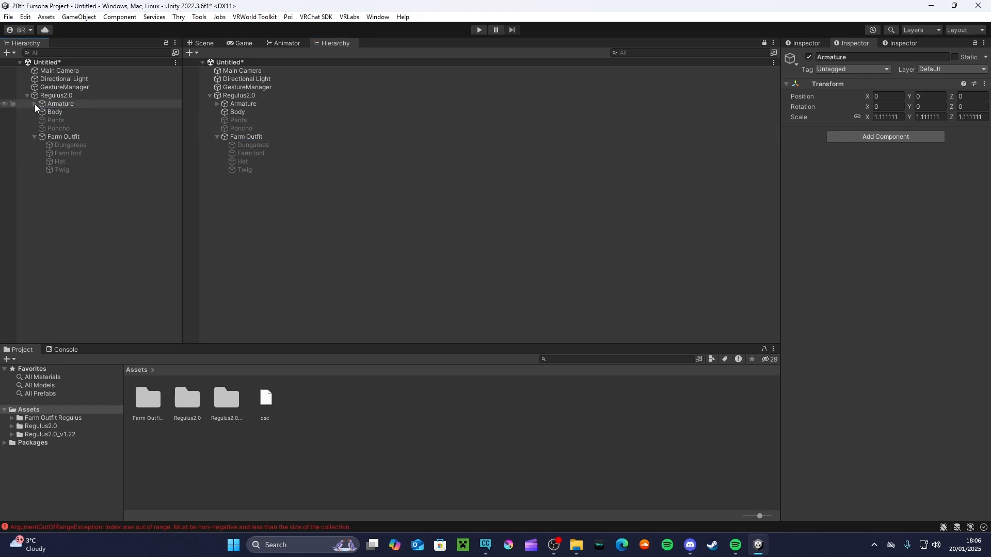
{"action": "left_click", "coordinate": [161, 233]}
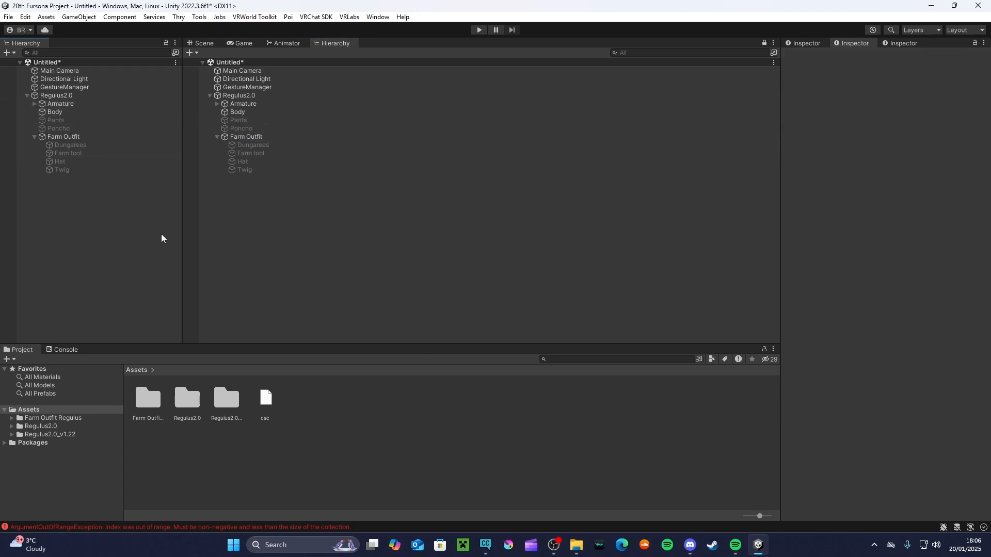
Review the objects left inside Farm Outfit: Dungarees, Farm tool, Hat and Twig.
{"action": "left_click", "coordinate": [248, 146]}
{"action": "left_click", "coordinate": [256, 154]}
{"action": "left_click", "coordinate": [256, 162]}
{"action": "left_click", "coordinate": [256, 169]}
{"action": "left_click", "coordinate": [252, 181]}
{"action": "left_click", "coordinate": [217, 137]}
{"action": "left_click", "coordinate": [217, 137]}
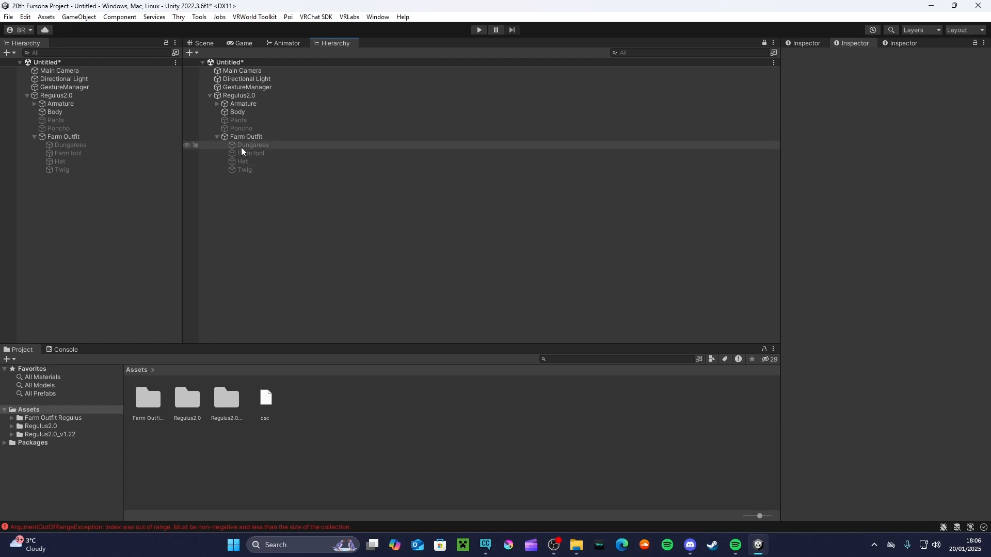
{"action": "left_click", "coordinate": [216, 137]}
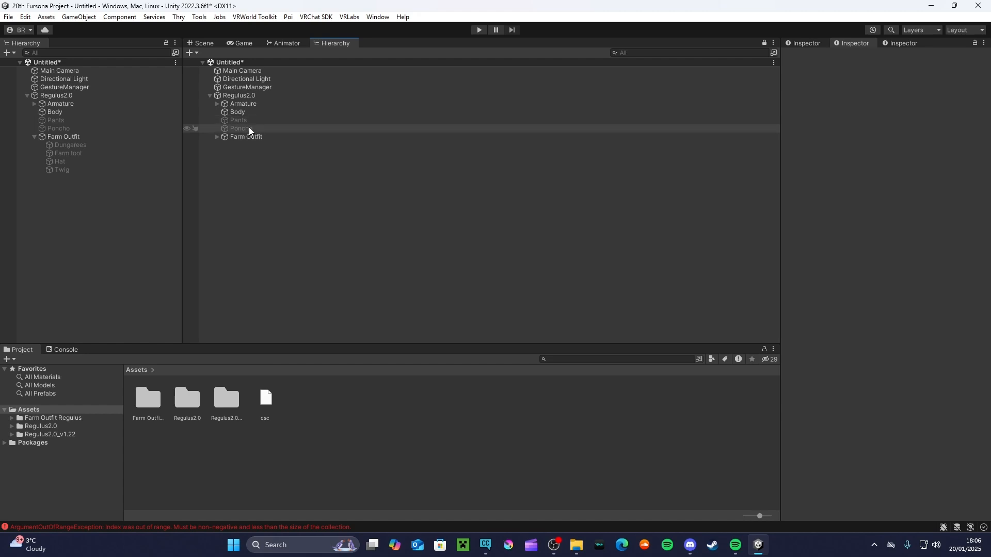
Enter play mode with the Scene view showing and open the avatar's Expressions menu through the GestureManager.
{"action": "left_click", "coordinate": [209, 45]}
{"action": "left_click", "coordinate": [34, 136]}
{"action": "middle_click_drag", "start_coordinate": [294, 183], "coordinate": [297, 179]}
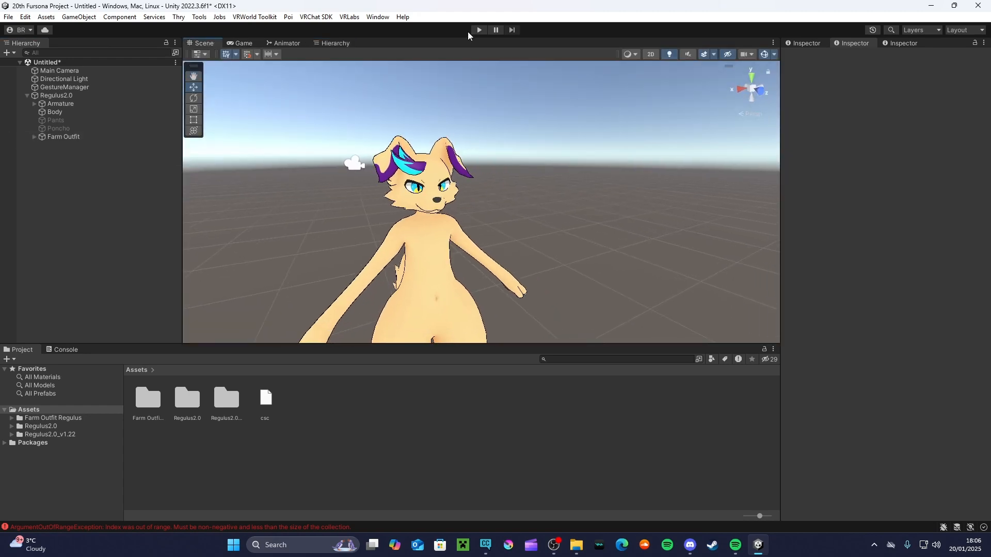
{"action": "left_click", "coordinate": [479, 32]}
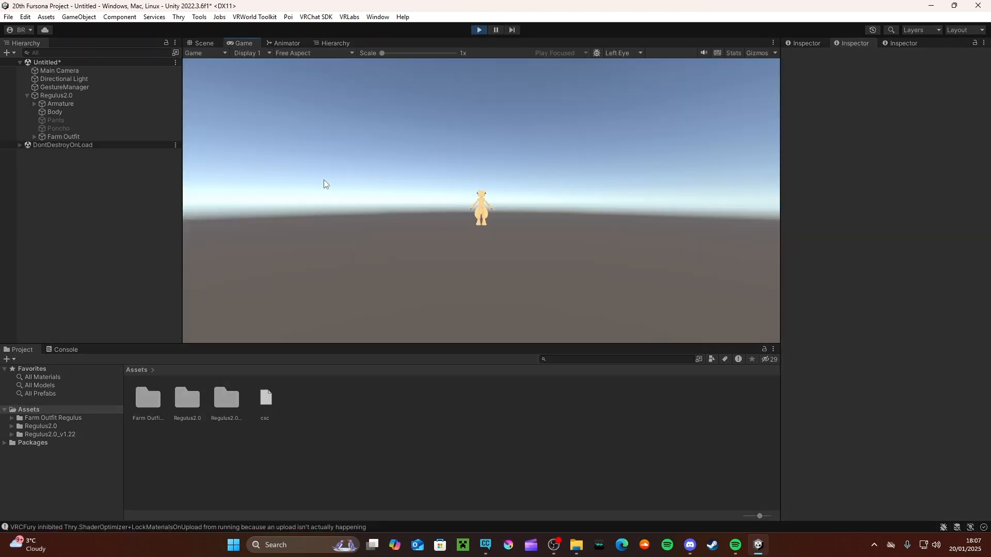
{"action": "left_click", "coordinate": [203, 43]}
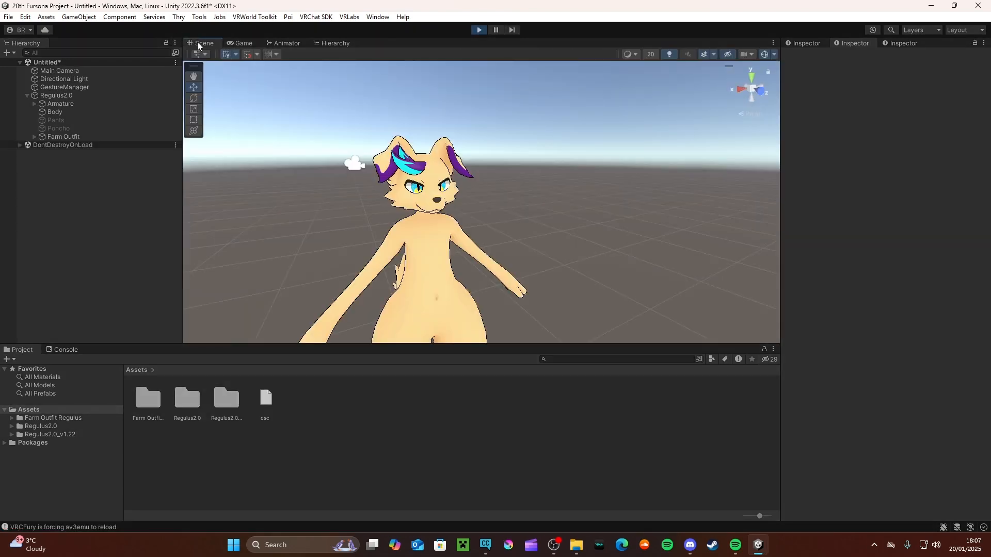
{"action": "left_click", "coordinate": [64, 87]}
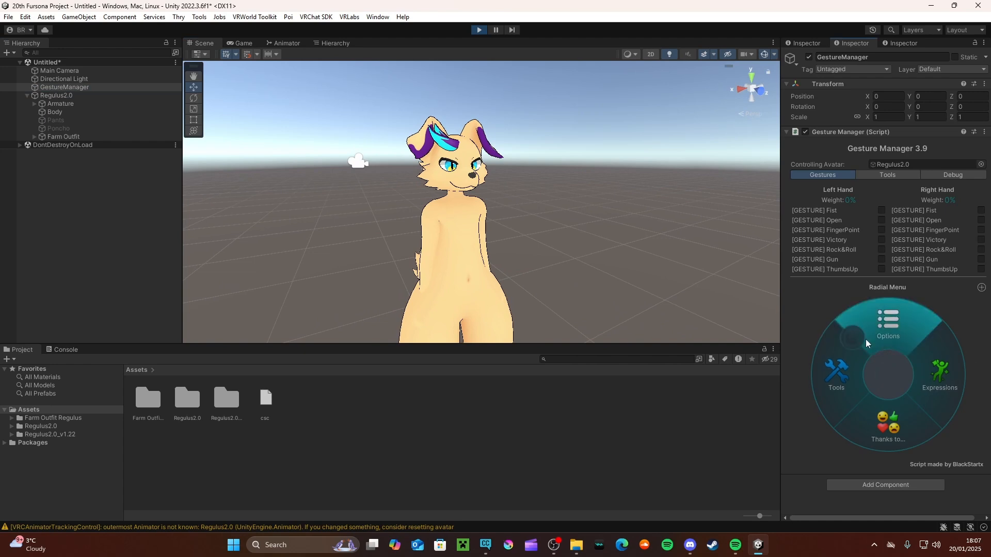
{"action": "left_click", "coordinate": [924, 368]}
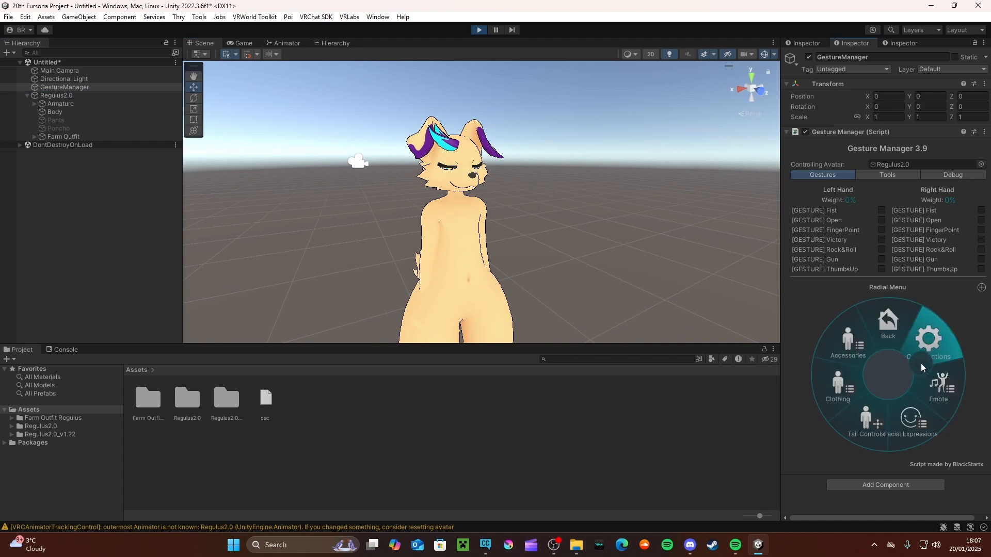
Turn on the Twig, Farm Hat and Farm Tool accessories and inspect them on the avatar.
{"action": "left_click", "coordinate": [861, 383]}
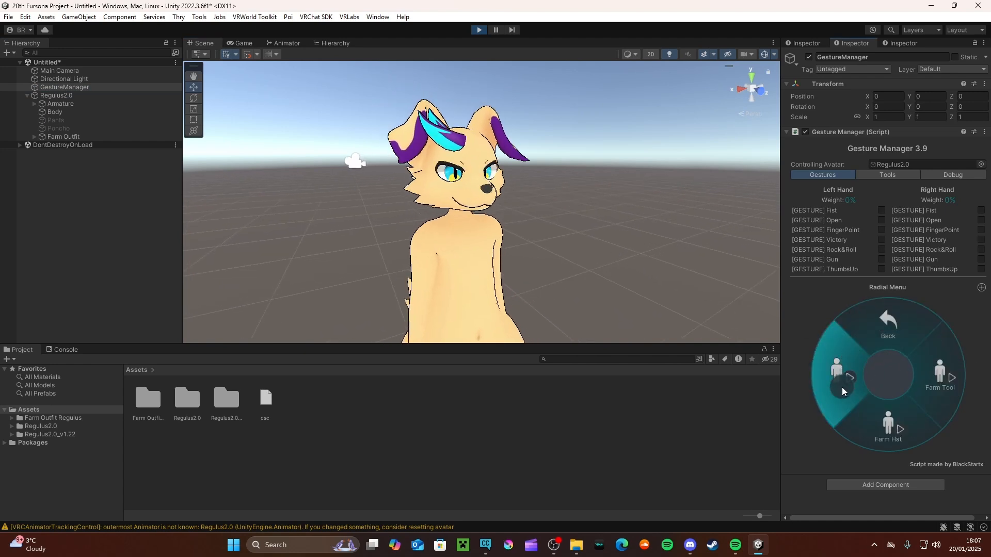
{"action": "left_click", "coordinate": [850, 378]}
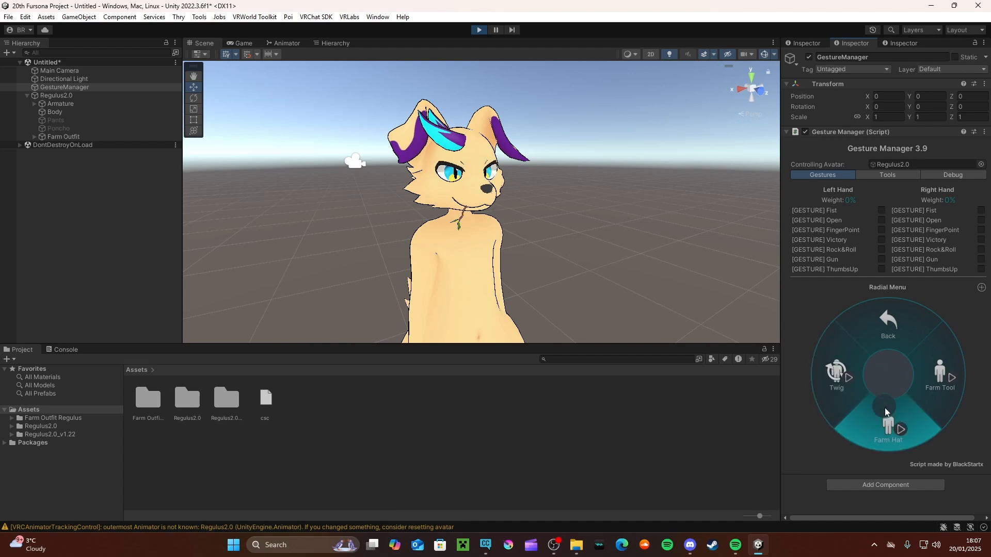
{"action": "left_click", "coordinate": [885, 405]}
{"action": "left_click", "coordinate": [958, 404]}
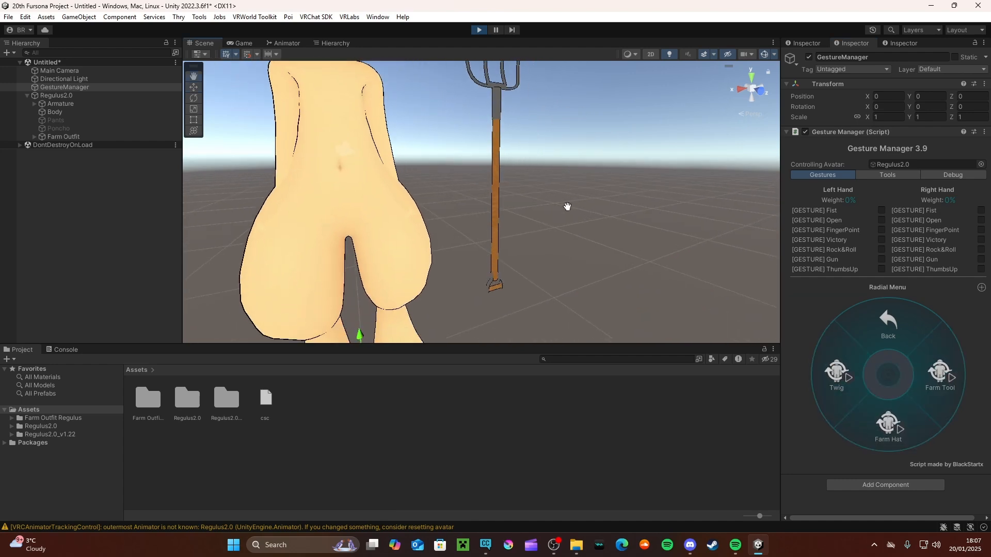
{"action": "left_click_drag", "start_coordinate": [474, 236], "coordinate": [542, 281], "text": "alt"}
{"action": "middle_click_drag", "start_coordinate": [542, 280], "coordinate": [510, 272]}
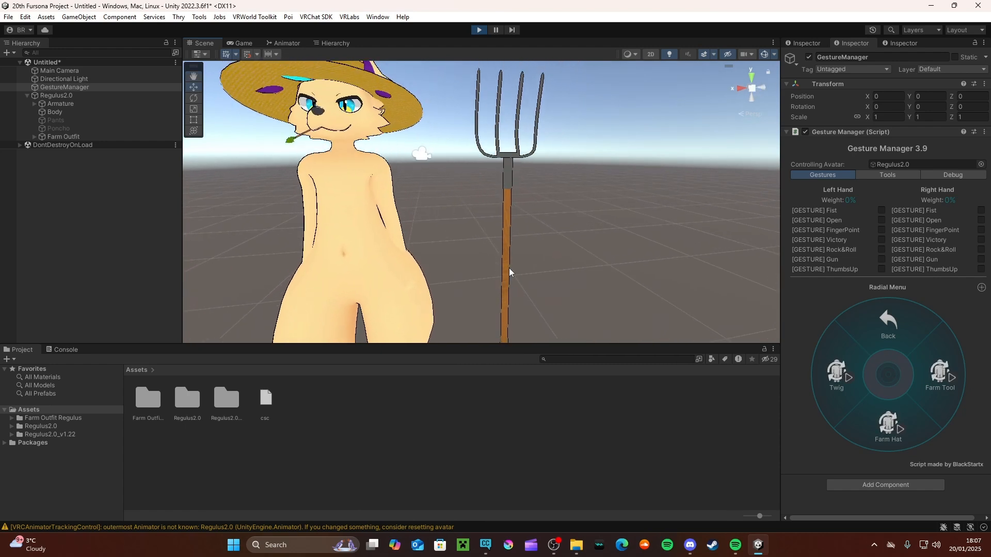
Turn off the Farm Tool, Farm Hat and Twig accessories and return to the Expressions menu.
{"action": "left_click", "coordinate": [908, 333]}
{"action": "left_click", "coordinate": [859, 348]}
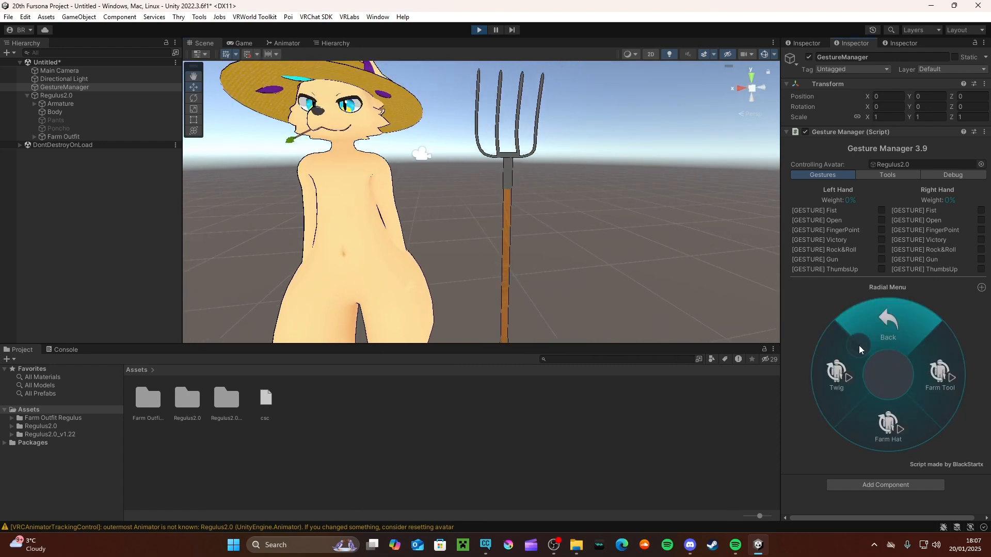
{"action": "left_click", "coordinate": [937, 374]}
{"action": "left_click", "coordinate": [888, 426]}
{"action": "left_click", "coordinate": [821, 371]}
{"action": "left_click", "coordinate": [903, 331]}
Turn on the Dungarees from the Farm Outfit clothing options and inspect their fit on the avatar.
{"action": "right_click_drag", "start_coordinate": [547, 261], "coordinate": [561, 266]}
{"action": "middle_click_drag", "start_coordinate": [561, 266], "coordinate": [614, 268]}
{"action": "left_click", "coordinate": [846, 387]}
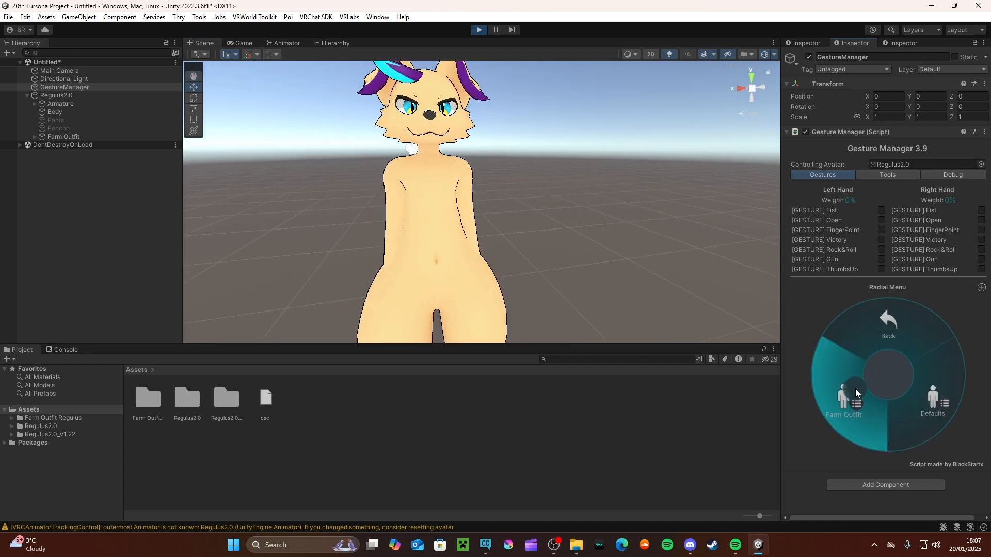
{"action": "left_click", "coordinate": [856, 401]}
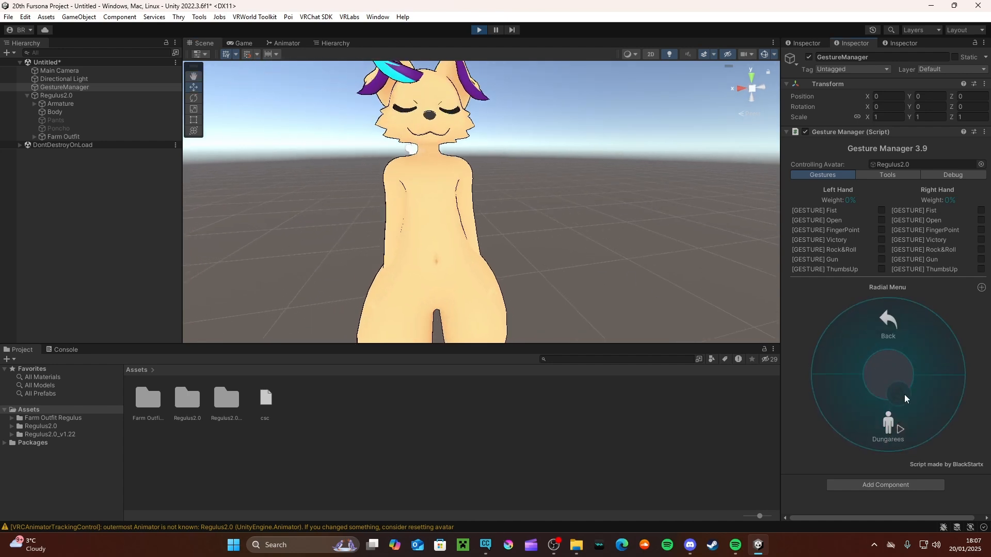
{"action": "left_click", "coordinate": [918, 398]}
{"action": "left_click_drag", "start_coordinate": [555, 270], "coordinate": [584, 279], "text": "alt"}
{"action": "scroll", "coordinate": [584, 278], "scroll_direction": "down", "scroll_amount": 3}
{"action": "middle_click_drag", "start_coordinate": [584, 279], "coordinate": [588, 293]}
{"action": "left_click_drag", "start_coordinate": [588, 293], "coordinate": [571, 237], "text": "alt"}
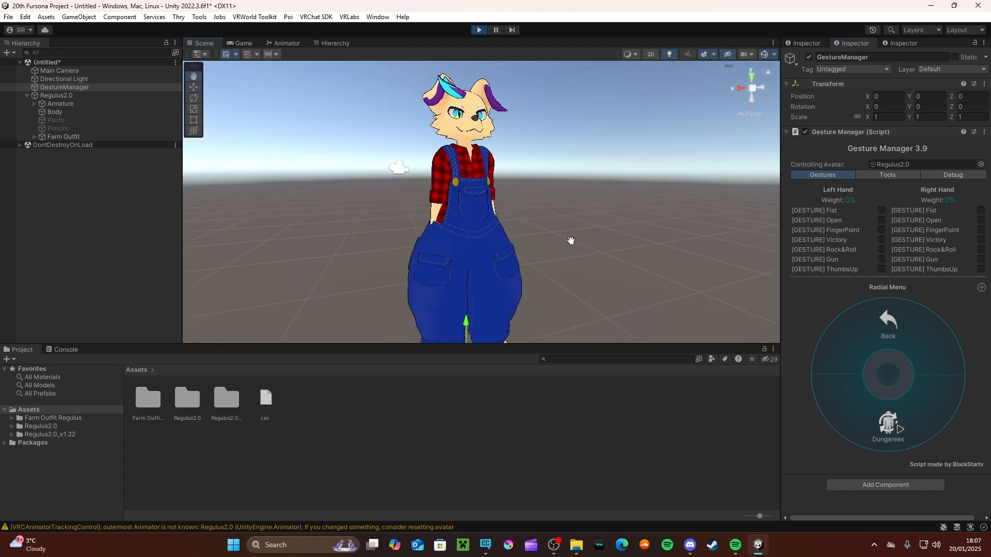
Return to the accessories and enable the Twig, Farm Hat and Farm Tool together with the dungarees.
{"action": "left_click", "coordinate": [904, 339]}
{"action": "left_click", "coordinate": [896, 310]}
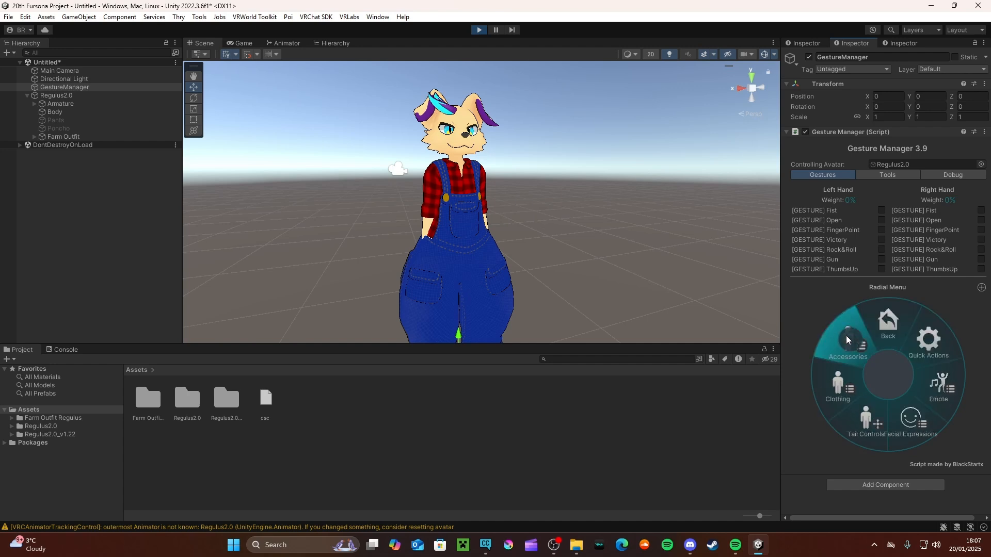
{"action": "left_click", "coordinate": [846, 336]}
{"action": "left_click", "coordinate": [893, 417]}
{"action": "left_click", "coordinate": [900, 364]}
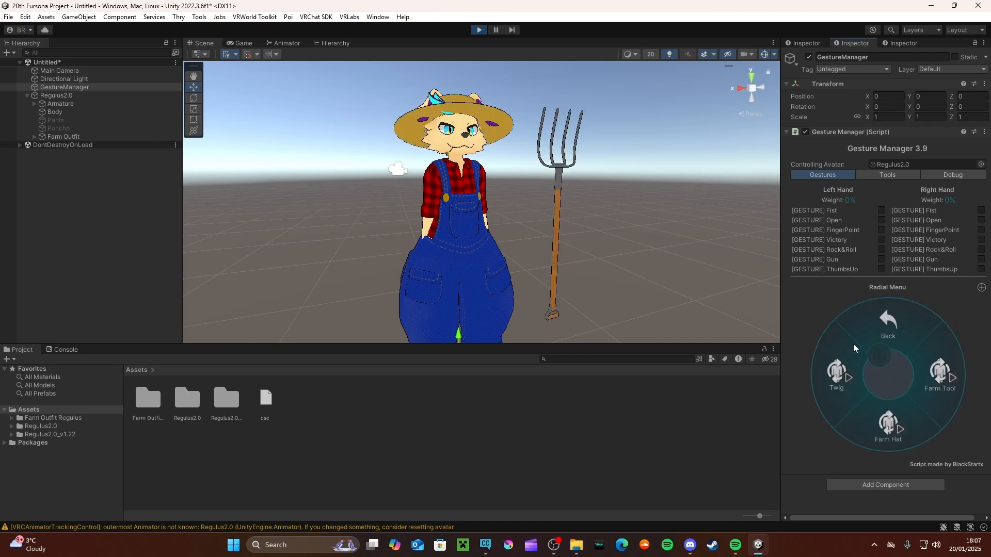
Play the avatar's Cheer emote and inspect how the dungarees, hat and twig follow the movement.
{"action": "left_click", "coordinate": [895, 315]}
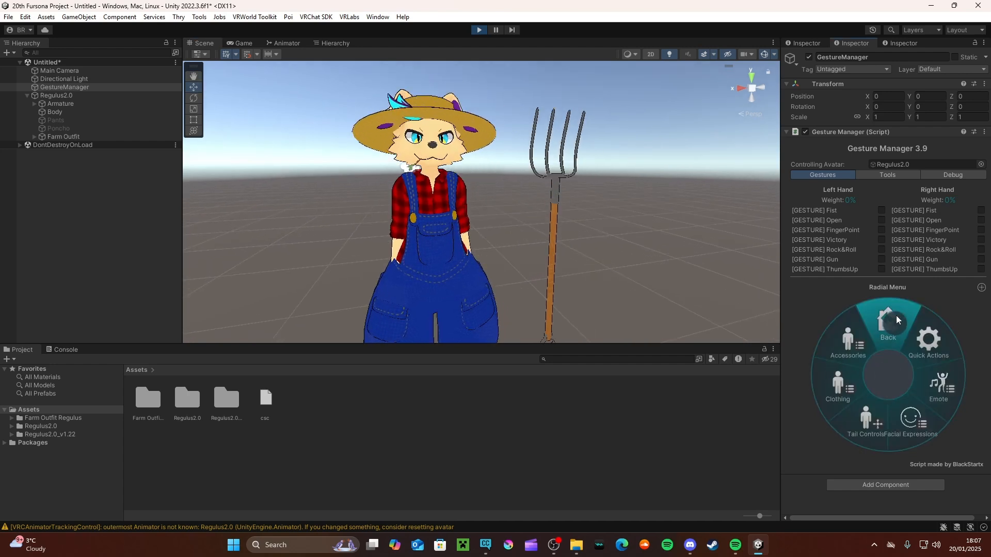
{"action": "left_click", "coordinate": [926, 391]}
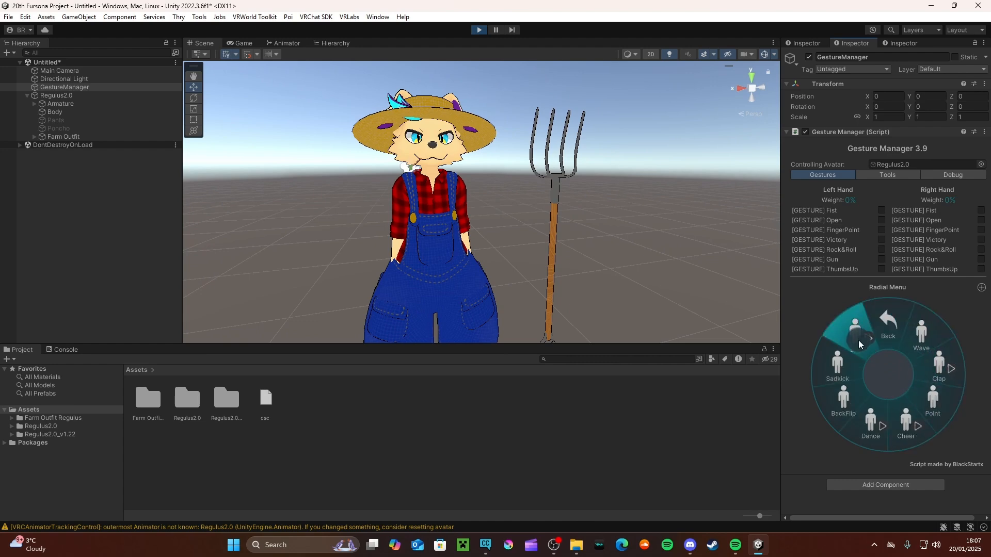
{"action": "left_click", "coordinate": [905, 419]}
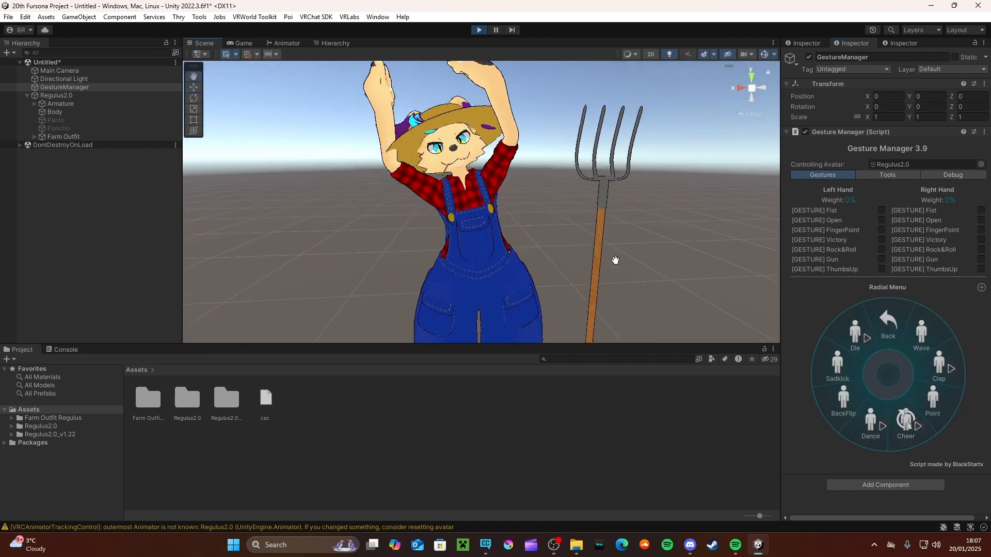
{"action": "scroll", "coordinate": [463, 216], "scroll_direction": "up", "scroll_amount": 3}
{"action": "scroll", "coordinate": [456, 206], "scroll_direction": "down", "scroll_amount": 2}
{"action": "mouse_move", "coordinate": [469, 209]}
{"action": "right_mouse_down"}
{"action": "mouse_move", "coordinate": [453, 204]}
{"action": "mouse_move", "coordinate": [476, 221]}
{"action": "right_mouse_up"}
{"action": "scroll", "coordinate": [476, 222], "scroll_direction": "up", "scroll_amount": 2}
{"action": "scroll", "coordinate": [475, 222], "scroll_direction": "down", "scroll_amount": 5}
{"action": "middle_click_drag", "start_coordinate": [475, 221], "coordinate": [441, 222]}
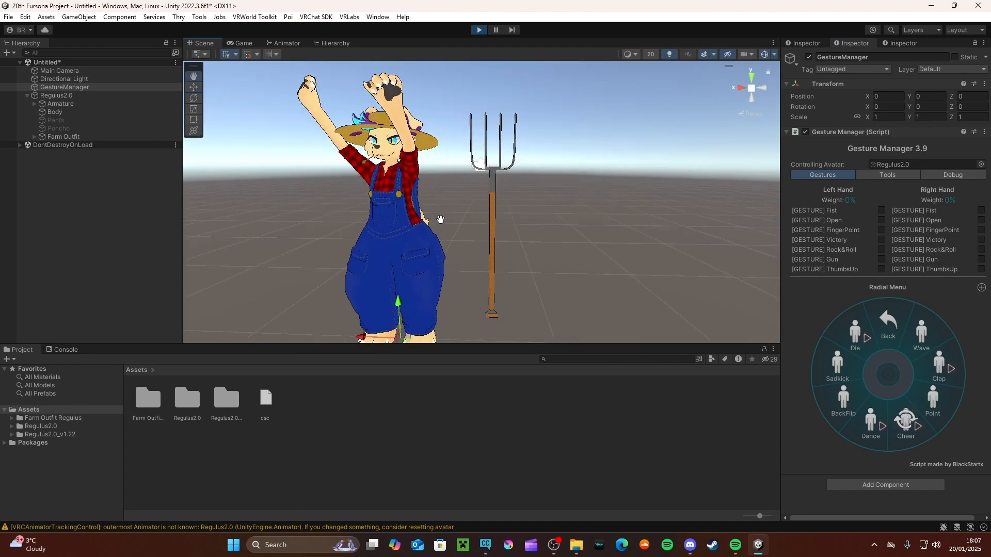
Inspect the farm tool beside the cheering avatar, stop the Cheer emote and exit play mode.
{"action": "scroll", "coordinate": [520, 195], "scroll_direction": "up", "scroll_amount": 4}
{"action": "middle_click_drag", "start_coordinate": [564, 178], "coordinate": [534, 211]}
{"action": "scroll", "coordinate": [534, 211], "scroll_direction": "up", "scroll_amount": 1}
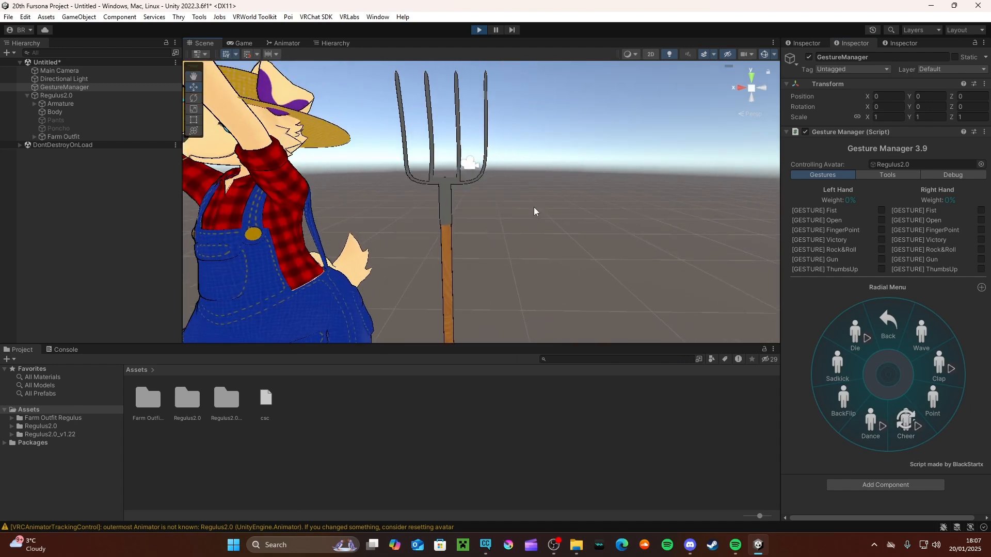
{"action": "scroll", "coordinate": [462, 272], "scroll_direction": "down", "scroll_amount": 3}
{"action": "right_click_drag", "start_coordinate": [462, 272], "coordinate": [475, 268]}
{"action": "middle_click_drag", "start_coordinate": [475, 268], "coordinate": [583, 253]}
{"action": "left_click", "coordinate": [903, 423]}
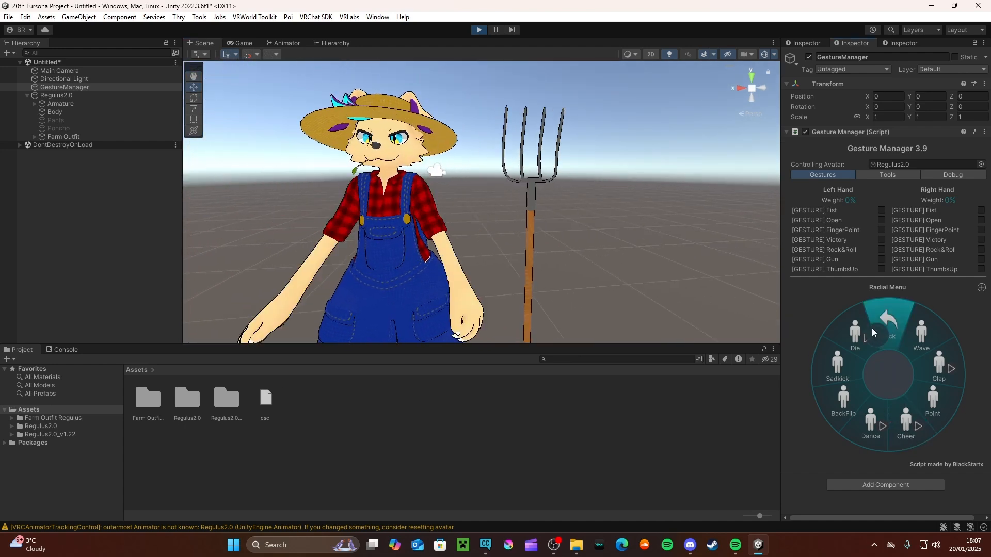
{"action": "left_click", "coordinate": [479, 30]}
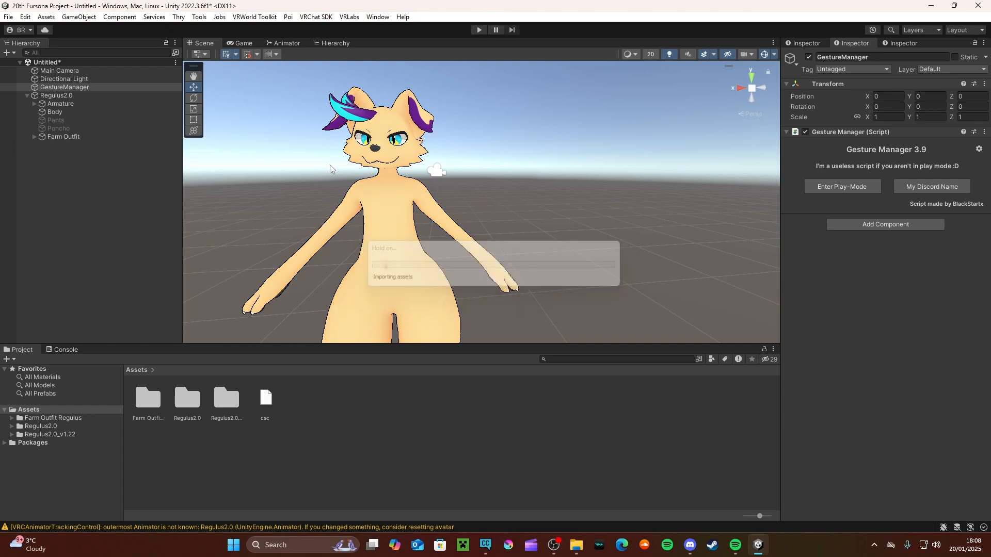
Activate the Farm tool object within Farm Outfit and view it from the avatar's side.
{"action": "left_click", "coordinate": [34, 137]}
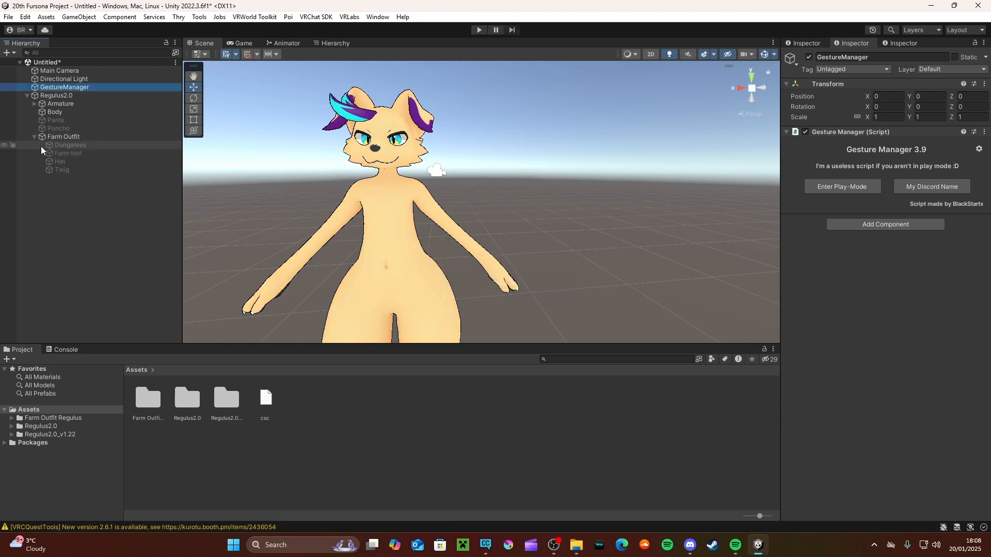
{"action": "left_click", "coordinate": [76, 153]}
{"action": "left_click", "coordinate": [808, 57]}
{"action": "left_click", "coordinate": [680, 141]}
{"action": "left_click_drag", "start_coordinate": [666, 148], "coordinate": [572, 178], "text": "alt"}
{"action": "middle_click_drag", "start_coordinate": [572, 177], "coordinate": [522, 209]}
{"action": "left_click_drag", "start_coordinate": [522, 209], "coordinate": [454, 230], "text": "alt"}
{"action": "middle_click_drag", "start_coordinate": [533, 237], "coordinate": [552, 205]}
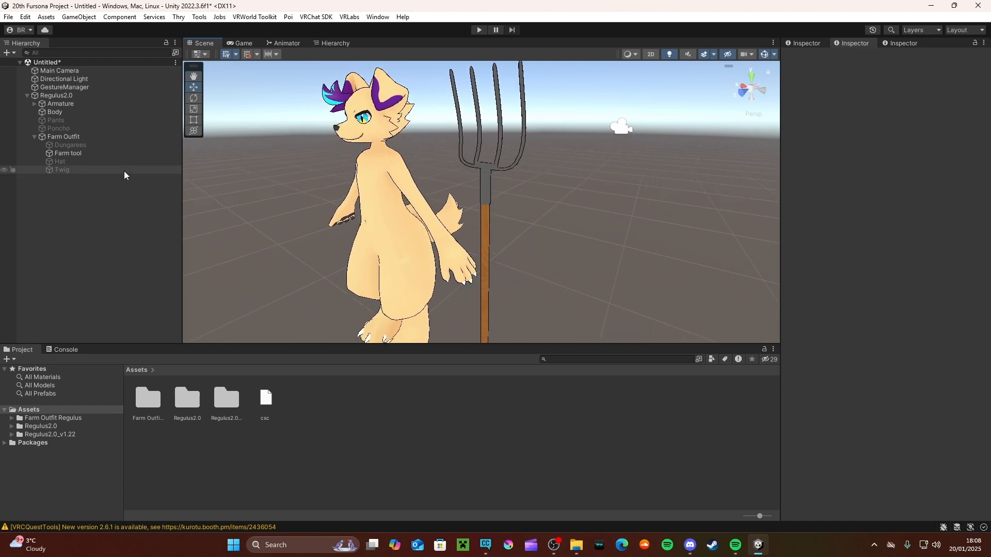
Add a VRCFury Armature Link component to the Farm tool and link it to the Chest bone.
{"action": "left_click", "coordinate": [78, 153]}
{"action": "left_click", "coordinate": [885, 406]}
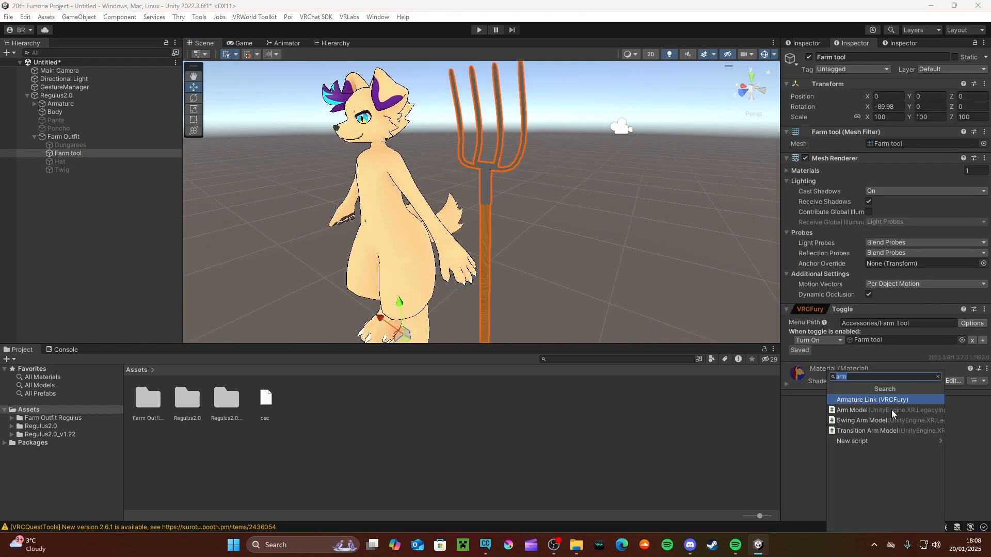
{"action": "left_click", "coordinate": [888, 398]}
{"action": "scroll", "coordinate": [888, 398], "scroll_direction": "down", "scroll_amount": 2}
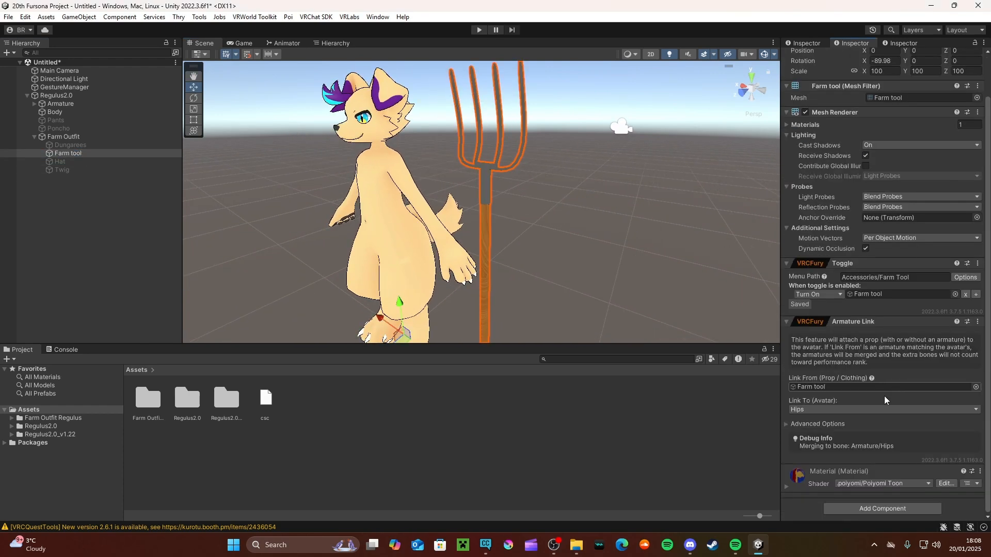
{"action": "left_click", "coordinate": [906, 408]}
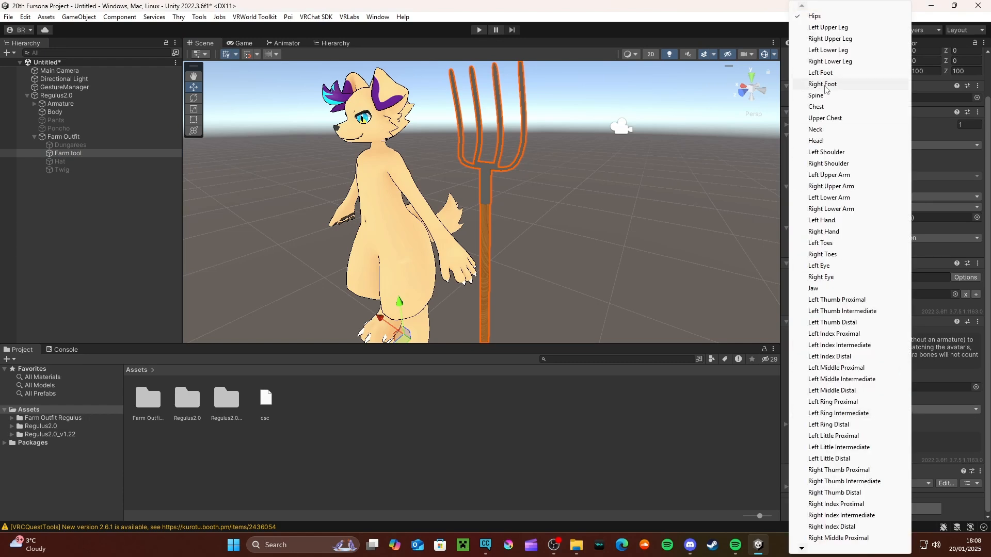
{"action": "left_click", "coordinate": [816, 107]}
Try to place the farm tool against the avatar's back by moving it to about X 0.543, Z -0.154 and rotating it.
{"action": "left_click_drag", "start_coordinate": [642, 165], "coordinate": [302, 142], "text": "alt"}
{"action": "left_click_drag", "start_coordinate": [501, 164], "coordinate": [362, 245], "text": "alt"}
{"action": "left_click_drag", "start_coordinate": [464, 270], "coordinate": [541, 220]}
{"action": "left_click", "coordinate": [194, 98]}
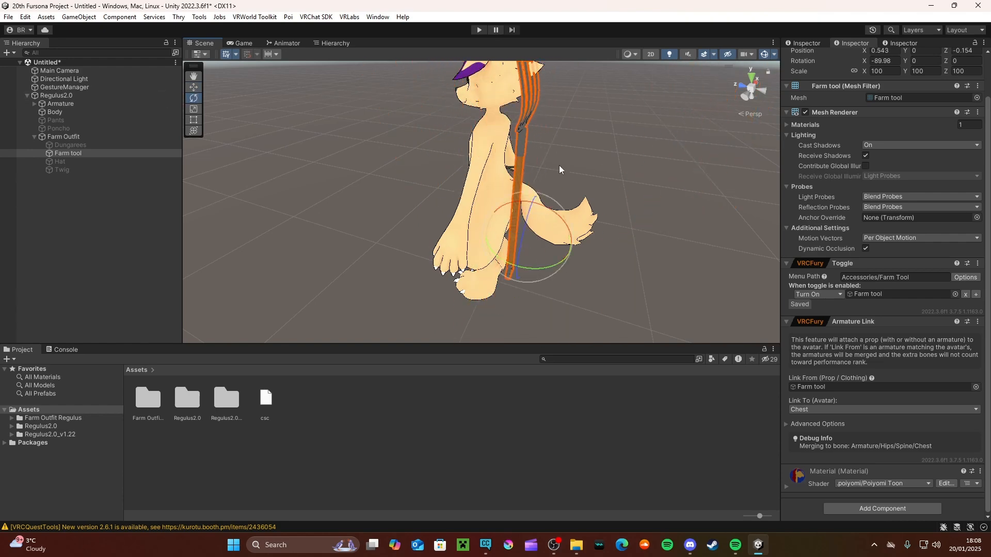
{"action": "left_click_drag", "start_coordinate": [537, 150], "coordinate": [485, 160], "text": "alt"}
{"action": "middle_click_drag", "start_coordinate": [485, 160], "coordinate": [400, 168]}
{"action": "left_click_drag", "start_coordinate": [454, 219], "coordinate": [454, 191]}
{"action": "key", "text": "w"}
{"action": "left_click_drag", "start_coordinate": [479, 234], "coordinate": [427, 254]}
{"action": "right_click_drag", "start_coordinate": [435, 248], "coordinate": [429, 281]}
Undo the farm tool's placement changes behind the avatar.
{"action": "key", "text": "ctrl+z"}
{"action": "key", "text": "ctrl+z"}
{"action": "key", "text": "ctrl+z"}
{"action": "key", "text": "ctrl+z"}
{"action": "middle_click_drag", "start_coordinate": [429, 281], "coordinate": [345, 216]}
{"action": "right_click_drag", "start_coordinate": [522, 233], "coordinate": [557, 257]}
{"action": "middle_click_drag", "start_coordinate": [557, 256], "coordinate": [609, 220]}
Change the Farm tool's Armature Link target to the Left Hand bone.
{"action": "left_click", "coordinate": [896, 410]}
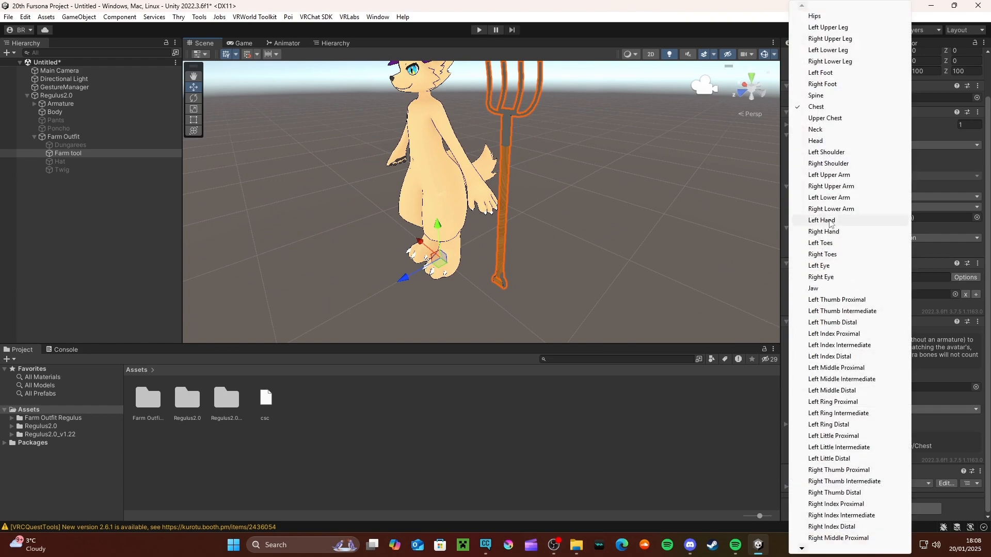
{"action": "left_click", "coordinate": [826, 221]}
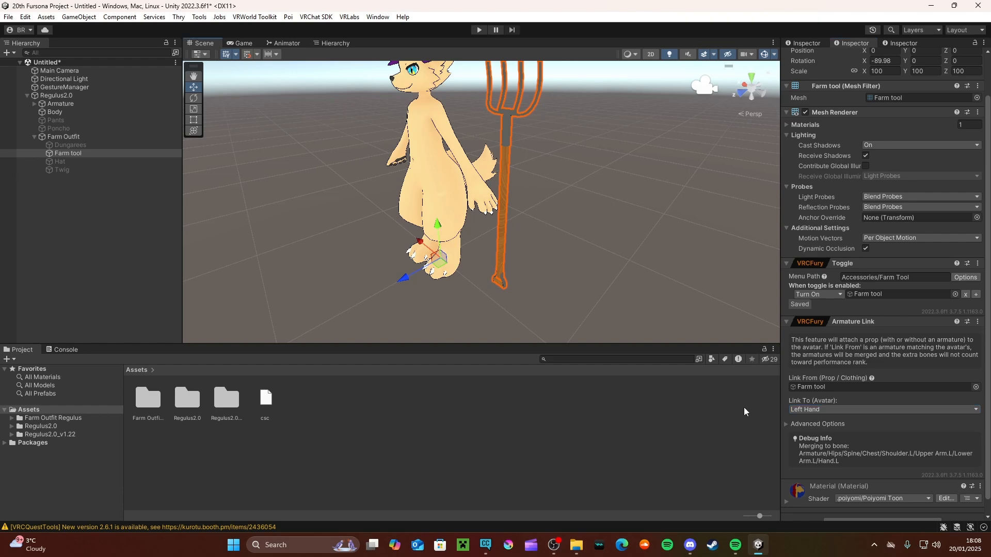
{"action": "left_click", "coordinate": [593, 210]}
{"action": "scroll", "coordinate": [491, 209], "scroll_direction": "up", "scroll_amount": 5}
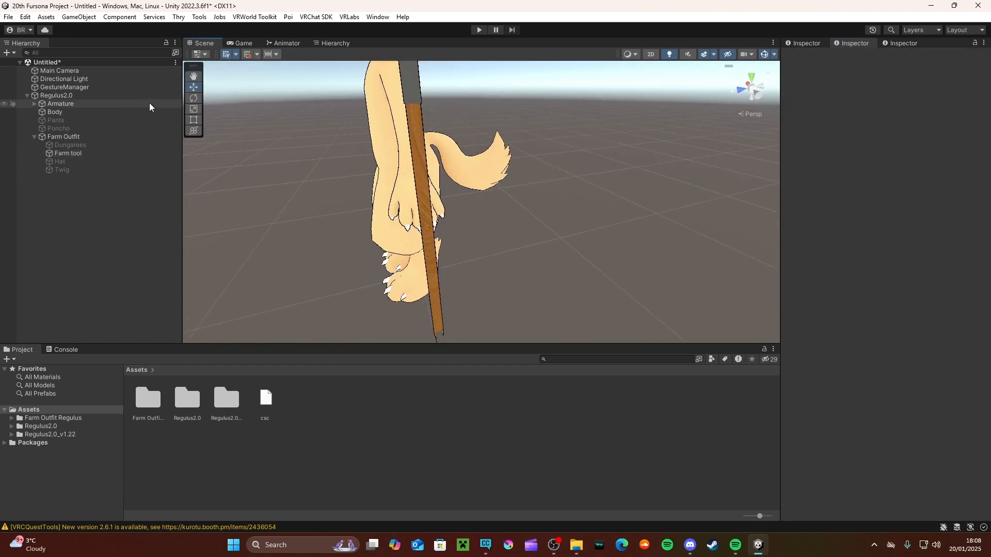
Move the farm tool to about X 0.137, Y -0.182 and tilt it to an X rotation of about -57.97.
{"action": "left_click", "coordinate": [73, 152]}
{"action": "left_click_drag", "start_coordinate": [537, 186], "coordinate": [457, 194], "text": "alt"}
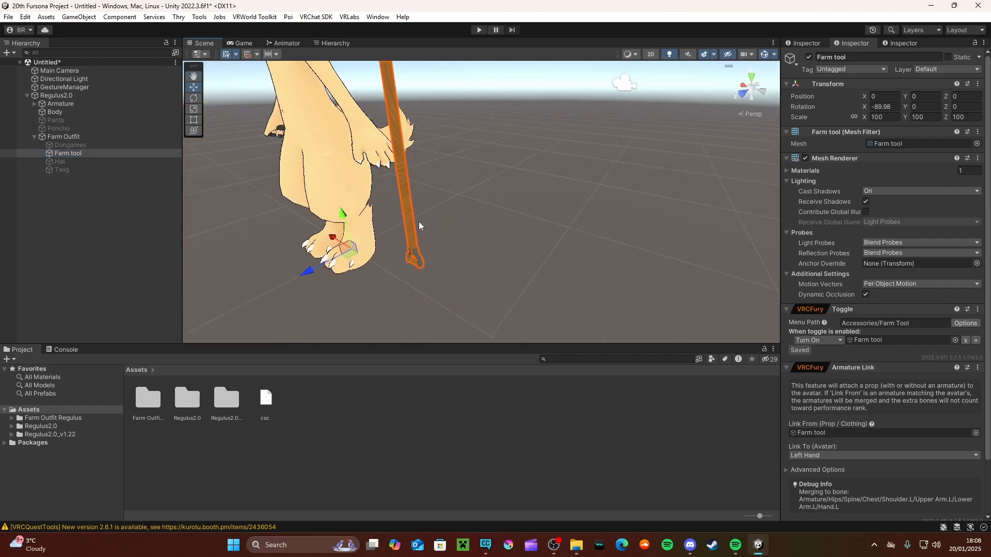
{"action": "mouse_move", "coordinate": [343, 251]}
{"action": "left_mouse_down"}
{"action": "mouse_move", "coordinate": [350, 258]}
{"action": "mouse_move", "coordinate": [324, 250]}
{"action": "left_mouse_up"}
{"action": "left_click", "coordinate": [194, 98]}
{"action": "right_click_drag", "start_coordinate": [420, 211], "coordinate": [401, 202]}
{"action": "mouse_move", "coordinate": [370, 245]}
{"action": "left_mouse_down"}
{"action": "mouse_move", "coordinate": [302, 332]}
{"action": "mouse_move", "coordinate": [378, 228]}
{"action": "left_mouse_up"}
{"action": "right_click_drag", "start_coordinate": [457, 236], "coordinate": [333, 214]}
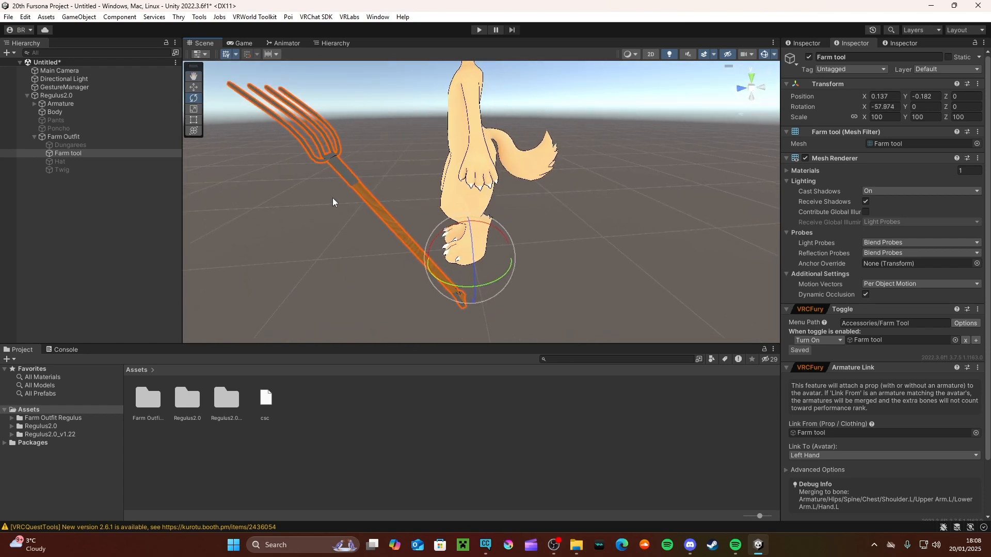
Try to fit the farm tool to the left hand at about Z -0.291, rotation -44.1, -6.2, -2.1 and scale 92.236.
{"action": "left_click", "coordinate": [194, 87]}
{"action": "left_click_drag", "start_coordinate": [444, 266], "coordinate": [518, 239]}
{"action": "left_click", "coordinate": [194, 99]}
{"action": "left_click_drag", "start_coordinate": [537, 277], "coordinate": [532, 225]}
{"action": "left_click", "coordinate": [194, 120]}
{"action": "left_click_drag", "start_coordinate": [424, 199], "coordinate": [490, 210], "text": "alt"}
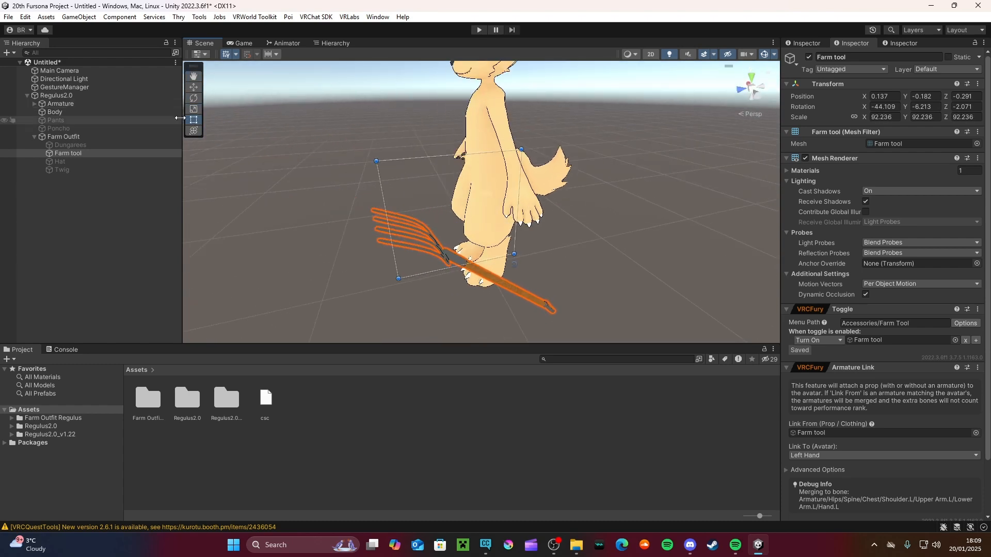
Examine the tilted farm tool's position relative to the avatar's left hand from several angles.
{"action": "left_click", "coordinate": [194, 87]}
{"action": "left_click_drag", "start_coordinate": [491, 279], "coordinate": [444, 242], "text": "alt"}
{"action": "left_click", "coordinate": [194, 87]}
{"action": "left_click_drag", "start_coordinate": [310, 212], "coordinate": [371, 210], "text": "alt"}
{"action": "right_click_drag", "start_coordinate": [290, 212], "coordinate": [489, 188]}
{"action": "key", "text": "a"}
{"action": "key", "text": "s"}
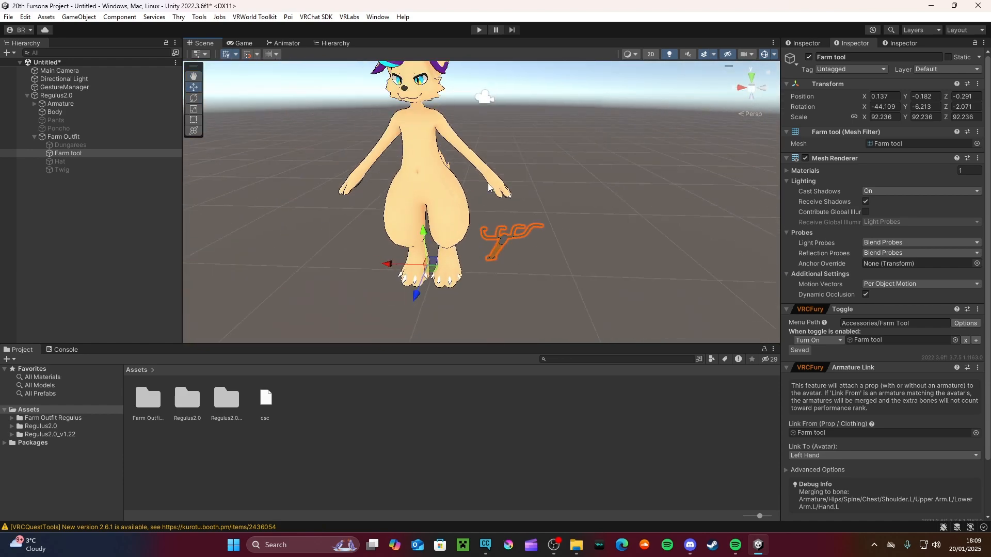
{"action": "left_click_drag", "start_coordinate": [491, 192], "coordinate": [455, 208], "text": "alt"}
{"action": "middle_click_drag", "start_coordinate": [454, 209], "coordinate": [535, 206]}
{"action": "left_click_drag", "start_coordinate": [576, 196], "coordinate": [544, 217], "text": "alt"}
{"action": "key", "text": "d"}
{"action": "key", "text": "w"}
{"action": "mouse_move", "coordinate": [543, 217]}
{"action": "right_mouse_down"}
{"action": "mouse_move", "coordinate": [446, 209]}
{"action": "mouse_move", "coordinate": [474, 180]}
{"action": "mouse_move", "coordinate": [531, 220]}
{"action": "right_mouse_up"}
{"action": "key", "text": "s"}
{"action": "key", "text": "w"}
{"action": "key", "text": "s"}
Undo the farm tool's scaling and rotation changes to stand it upright beside the avatar.
{"action": "key", "text": "ctrl+z"}
{"action": "key", "text": "ctrl+z"}
{"action": "key", "text": "ctrl+z"}
{"action": "key", "text": "ctrl+z"}
{"action": "key", "text": "ctrl+z"}
{"action": "key", "text": "ctrl+z"}
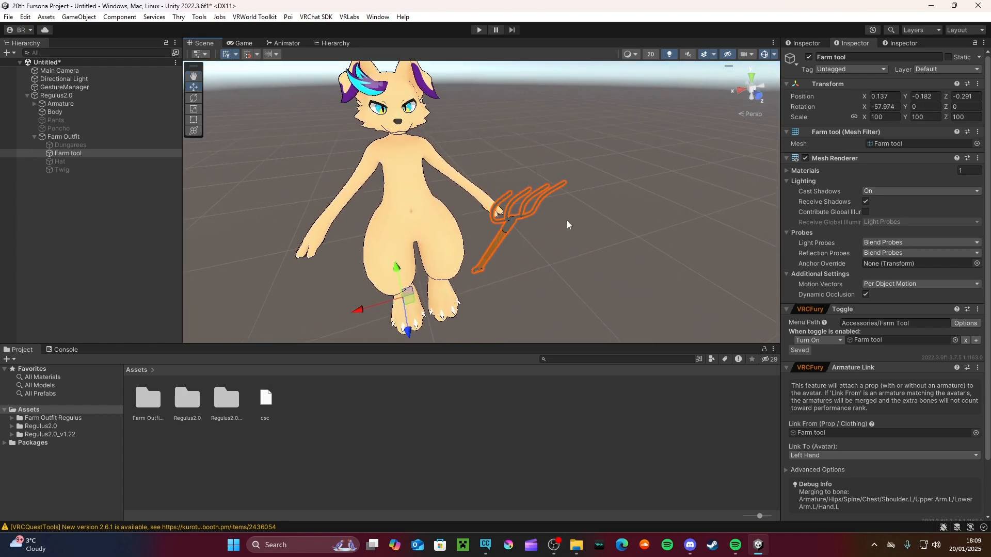
{"action": "left_click_drag", "start_coordinate": [567, 221], "coordinate": [461, 192], "text": "alt"}
{"action": "key", "text": "ctrl+z"}
{"action": "left_click_drag", "start_coordinate": [522, 201], "coordinate": [439, 149], "text": "alt"}
Remove the Armature Link component from the Farm tool and deactivate the object.
{"action": "scroll", "coordinate": [940, 371], "scroll_direction": "down", "scroll_amount": 3}
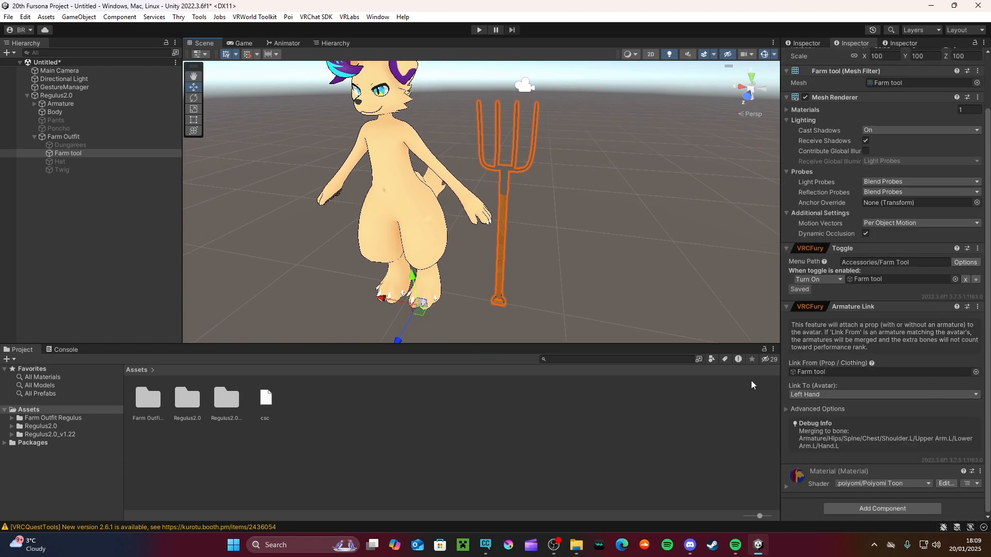
{"action": "left_click", "coordinate": [980, 307]}
{"action": "left_click", "coordinate": [914, 357]}
{"action": "middle_click_drag", "start_coordinate": [568, 210], "coordinate": [590, 233]}
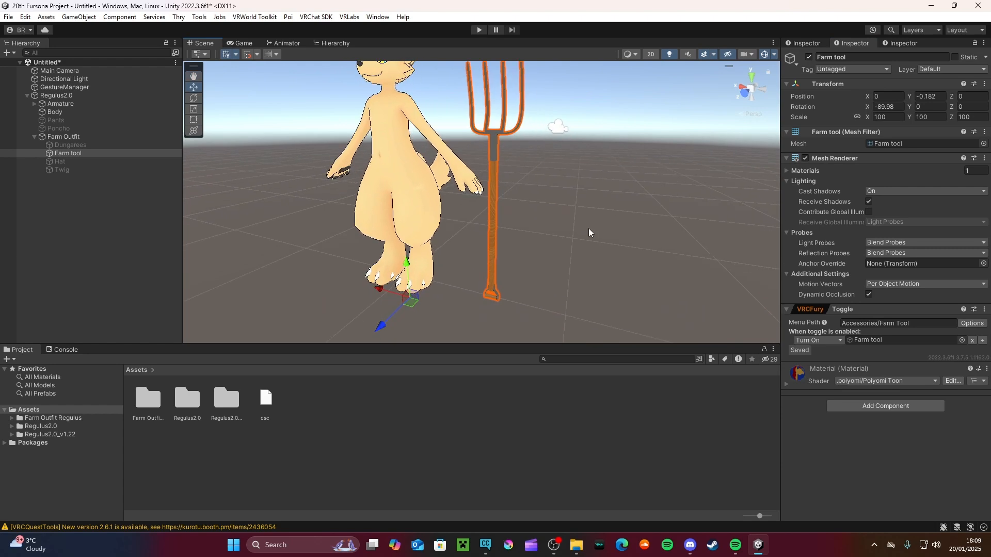
{"action": "left_click", "coordinate": [809, 57]}
{"action": "left_click", "coordinate": [524, 172]}
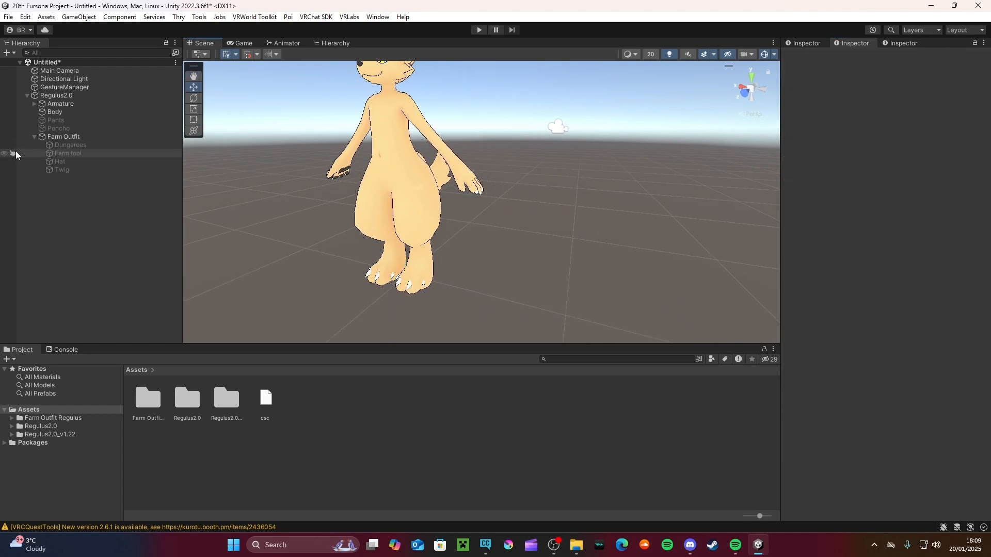
Review the objects grouped under Farm Outfit and leave the group collapsed.
{"action": "left_click", "coordinate": [34, 137]}
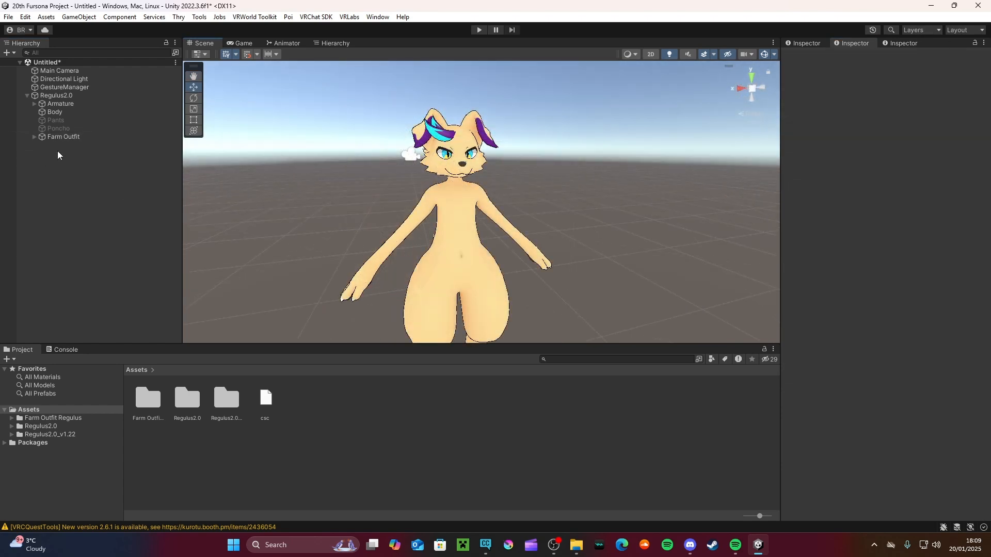
{"action": "left_click", "coordinate": [33, 137]}
{"action": "left_click", "coordinate": [69, 138]}
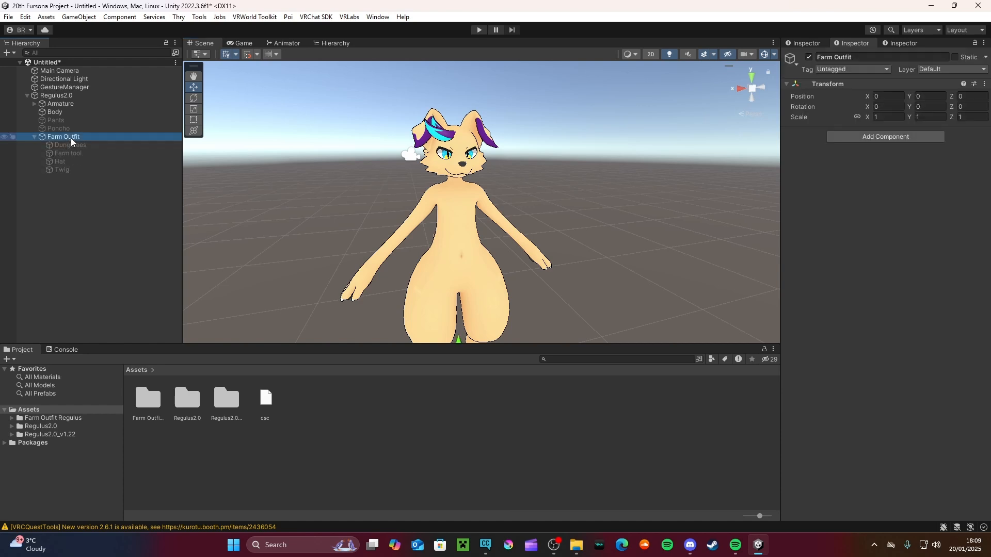
{"action": "left_click", "coordinate": [34, 137]}
{"action": "left_click", "coordinate": [82, 205]}
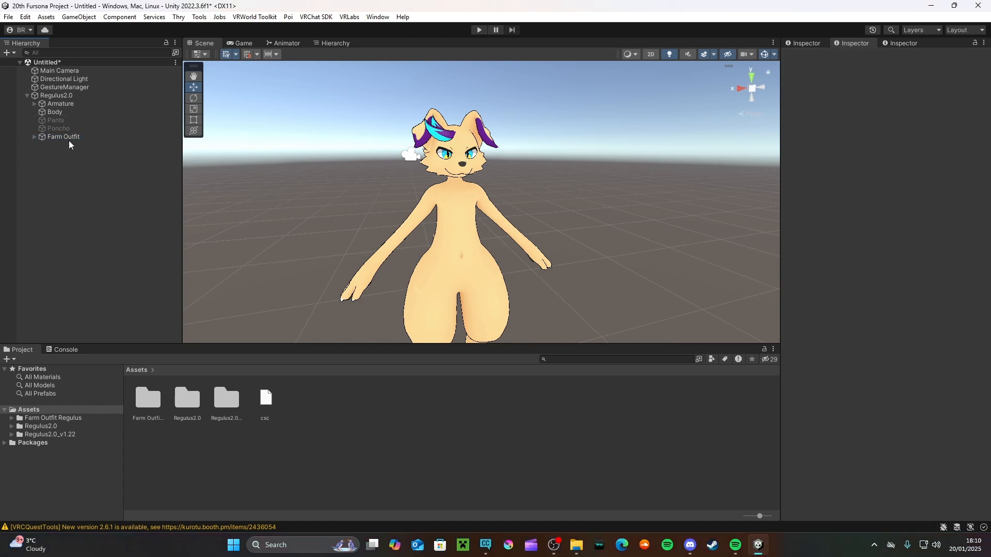
Try a VRCFury Armature Link component on the Farm Outfit object and remove it.
{"action": "left_click", "coordinate": [49, 137]}
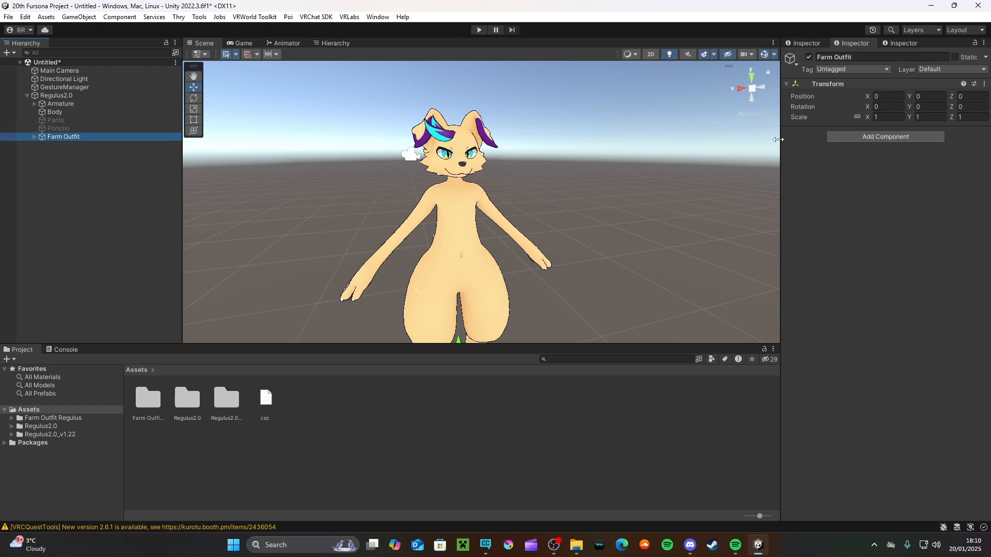
{"action": "left_click", "coordinate": [906, 137]}
{"action": "left_click", "coordinate": [918, 171]}
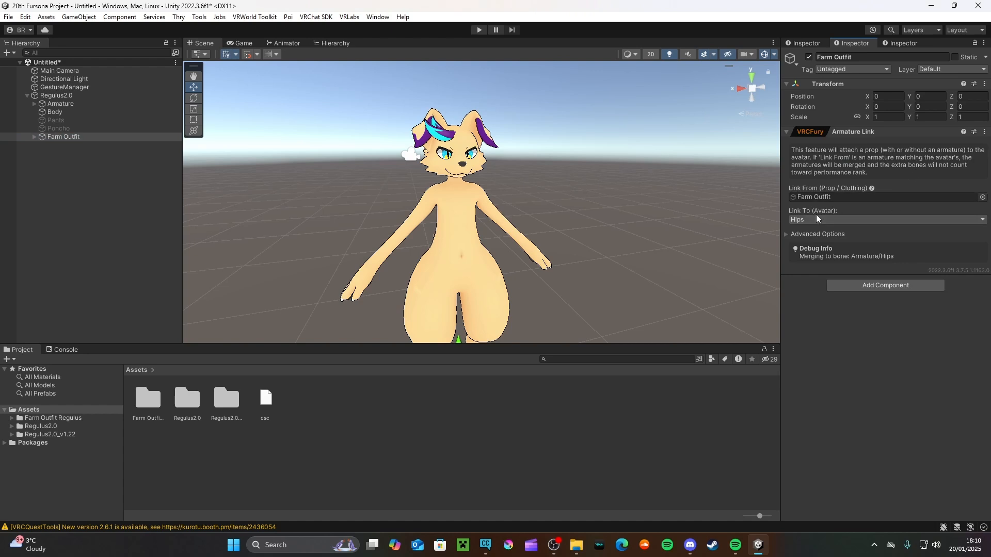
{"action": "left_click", "coordinate": [984, 131]}
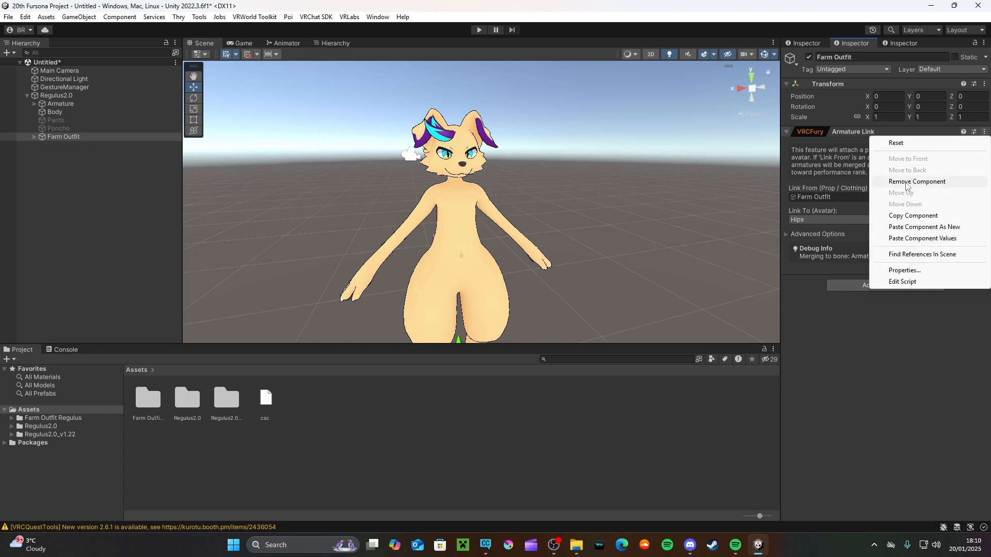
{"action": "left_click", "coordinate": [955, 182]}
{"action": "left_click", "coordinate": [639, 174]}
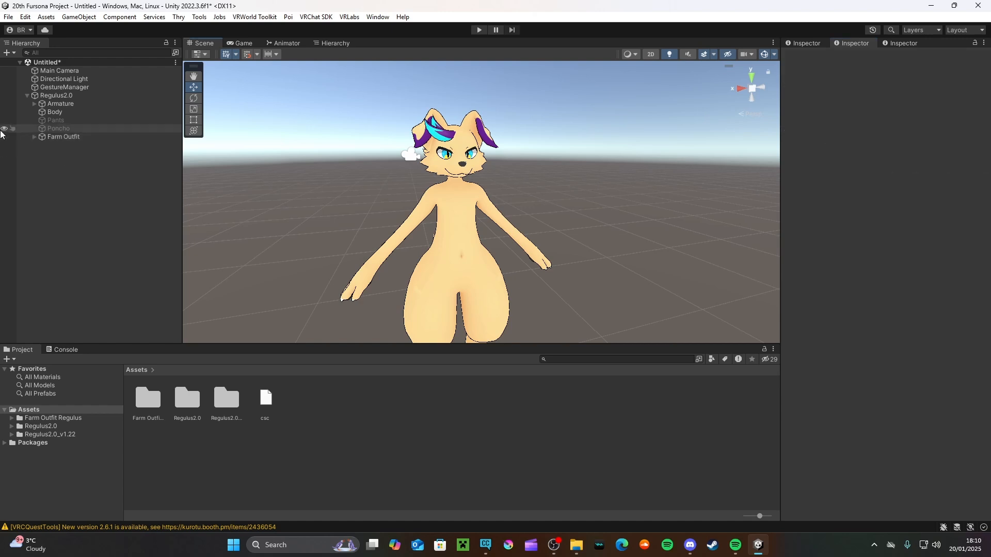
{"action": "left_click", "coordinate": [280, 44]}
{"action": "left_click", "coordinate": [332, 43]}
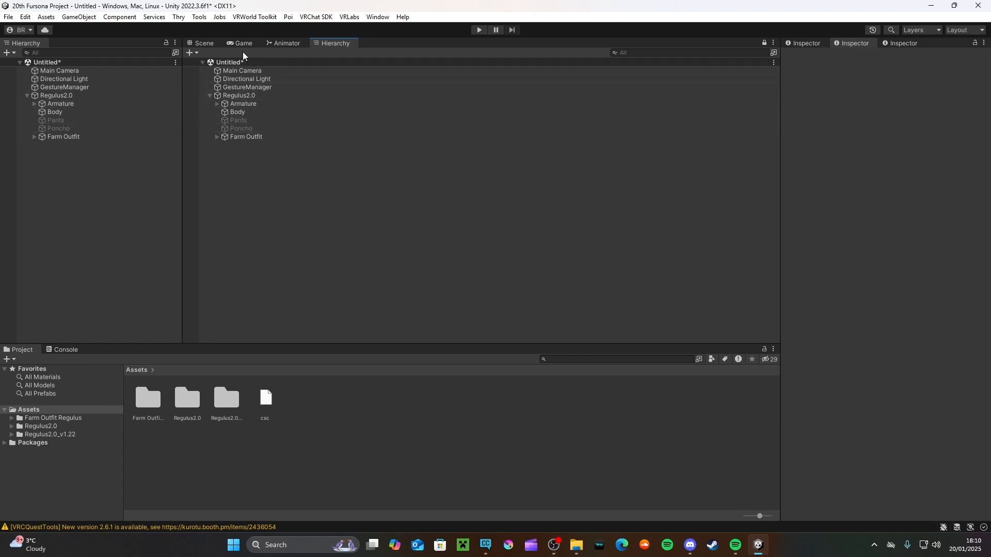
{"action": "left_click", "coordinate": [206, 42]}
{"action": "key", "text": "w"}
{"action": "right_click_drag", "start_coordinate": [367, 131], "coordinate": [354, 166]}
{"action": "middle_click_drag", "start_coordinate": [354, 166], "coordinate": [330, 168]}
{"action": "left_click_drag", "start_coordinate": [315, 178], "coordinate": [342, 183], "text": "alt"}
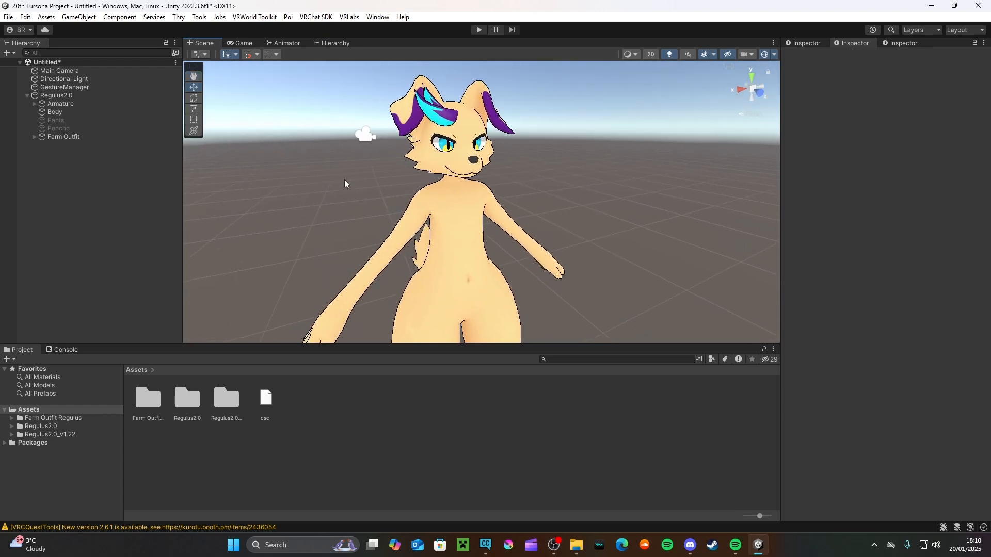
{"action": "middle_click_drag", "start_coordinate": [329, 182], "coordinate": [325, 185]}
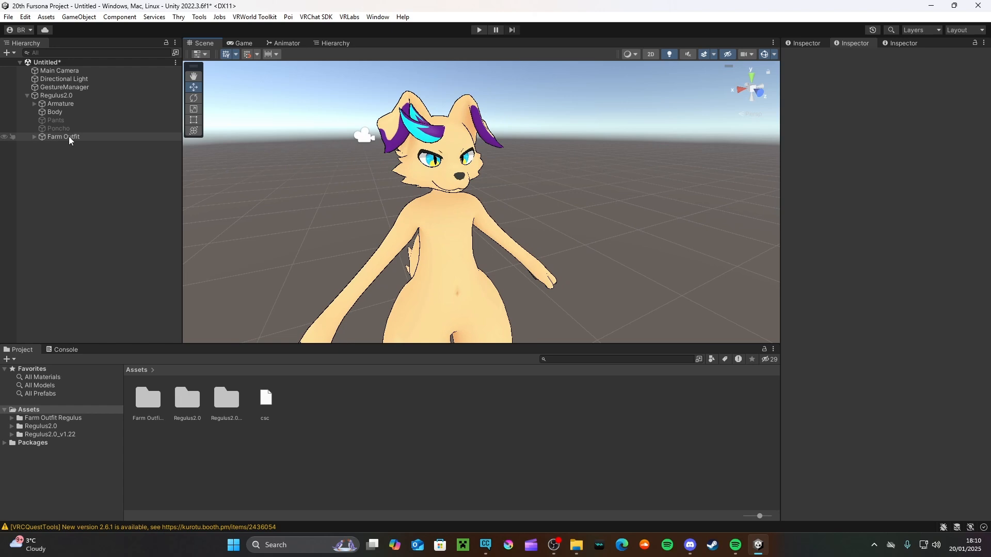
{"action": "scroll", "coordinate": [324, 220], "scroll_direction": "up", "scroll_amount": 2}
{"action": "middle_click_drag", "start_coordinate": [324, 220], "coordinate": [333, 206]}
{"action": "scroll", "coordinate": [339, 210], "scroll_direction": "down", "scroll_amount": 3}
{"action": "scroll", "coordinate": [333, 207], "scroll_direction": "up", "scroll_amount": 3}
{"action": "scroll", "coordinate": [329, 196], "scroll_direction": "down", "scroll_amount": 1}
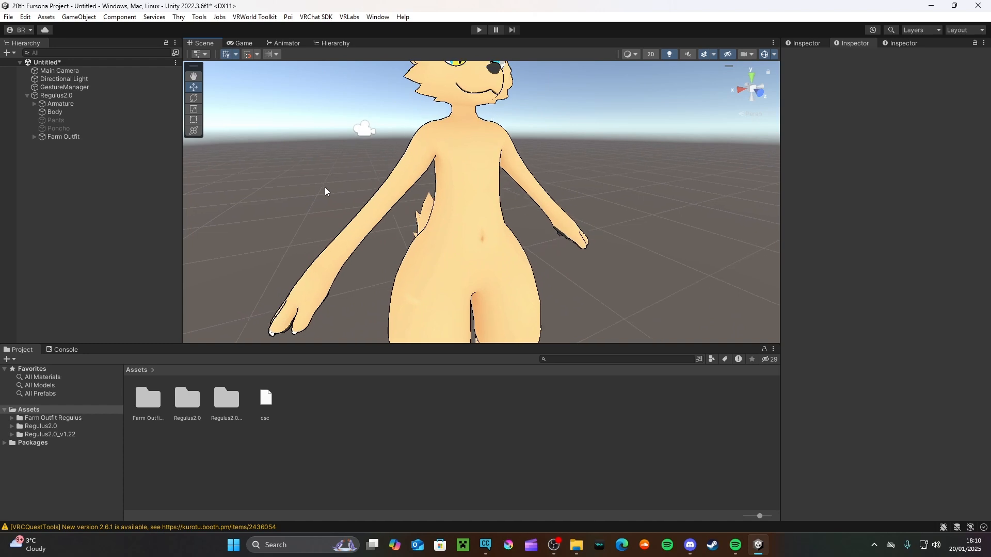
{"action": "middle_click_drag", "start_coordinate": [355, 141], "coordinate": [394, 121]}
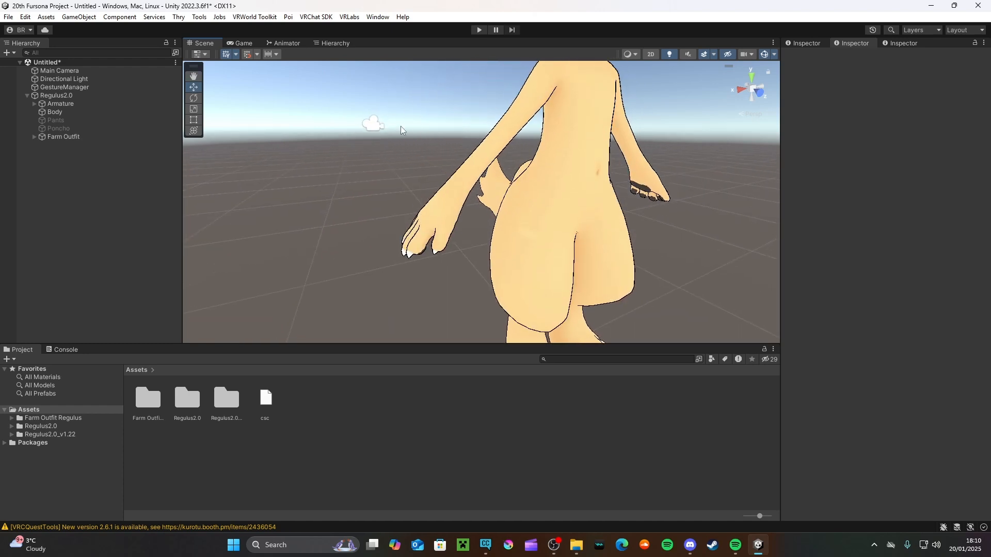
{"action": "middle_click_drag", "start_coordinate": [447, 187], "coordinate": [445, 199]}
{"action": "scroll", "coordinate": [333, 196], "scroll_direction": "down", "scroll_amount": 2}
{"action": "middle_click_drag", "start_coordinate": [333, 196], "coordinate": [330, 133]}
{"action": "middle_click_drag", "start_coordinate": [347, 166], "coordinate": [355, 177]}
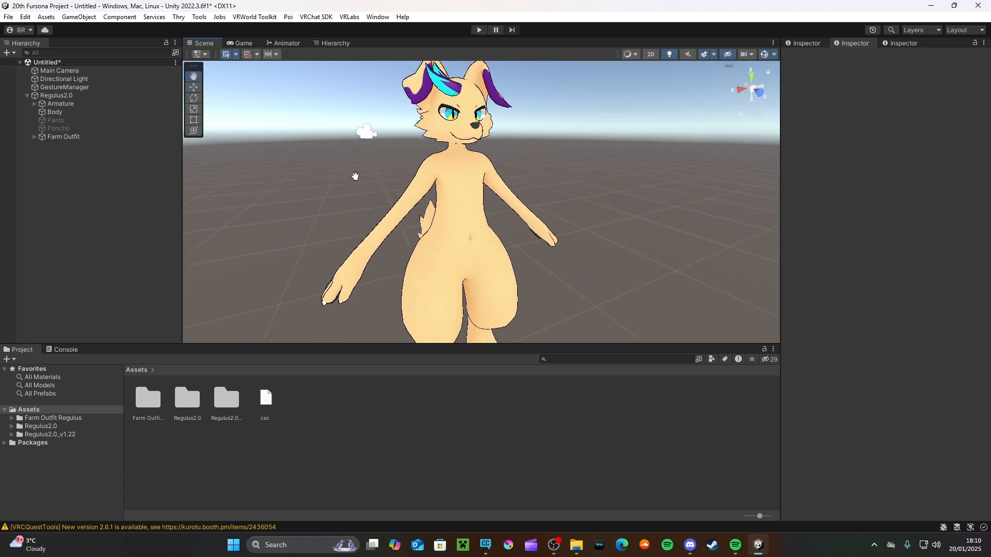
{"action": "scroll", "coordinate": [356, 179], "scroll_direction": "down", "scroll_amount": 4}
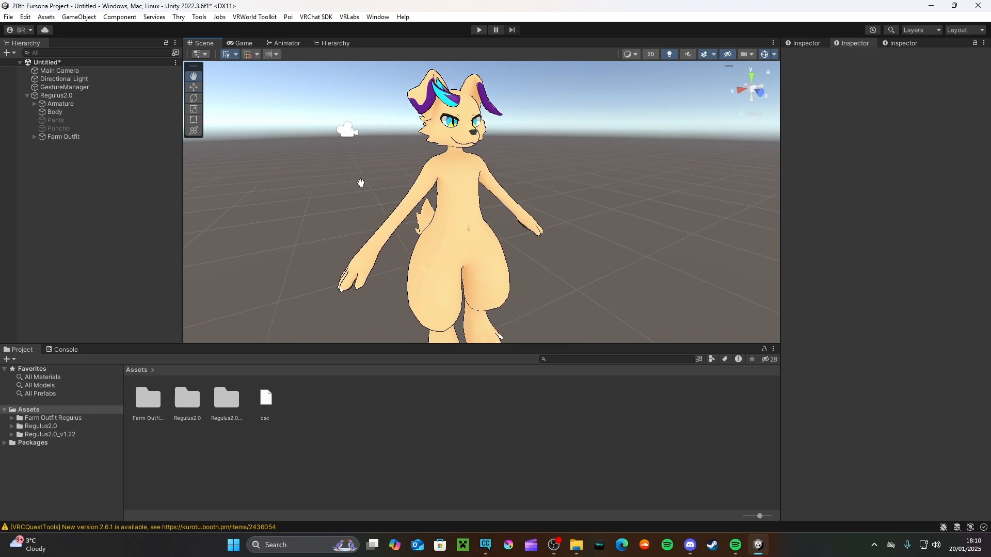
{"action": "scroll", "coordinate": [354, 183], "scroll_direction": "up", "scroll_amount": 3}
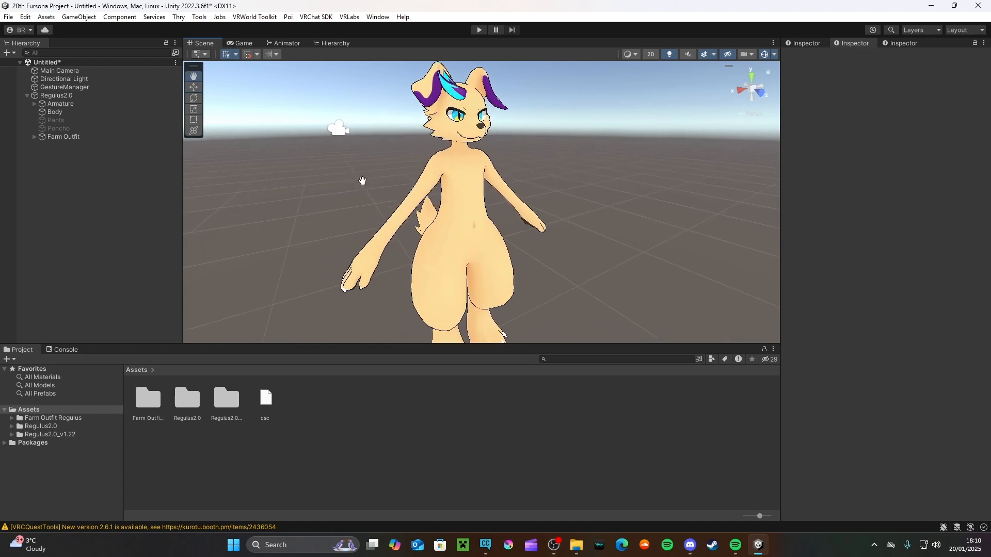
{"action": "scroll", "coordinate": [364, 186], "scroll_direction": "down", "scroll_amount": 1}
{"action": "mouse_move", "coordinate": [363, 181]}
{"action": "middle_mouse_down"}
{"action": "mouse_move", "coordinate": [363, 156]}
{"action": "mouse_move", "coordinate": [362, 173]}
{"action": "middle_mouse_up"}
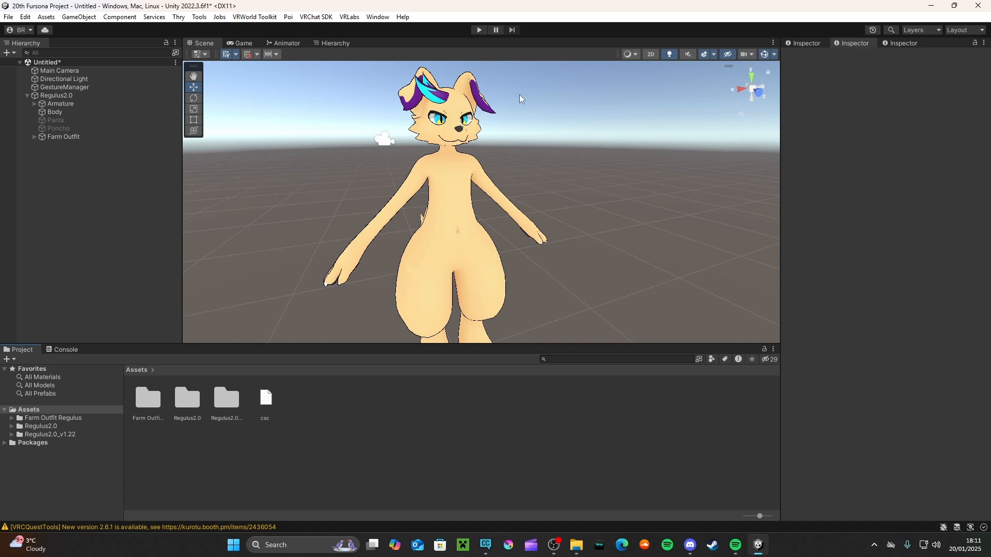
{"action": "scroll", "coordinate": [519, 94], "scroll_direction": "up", "scroll_amount": 4}
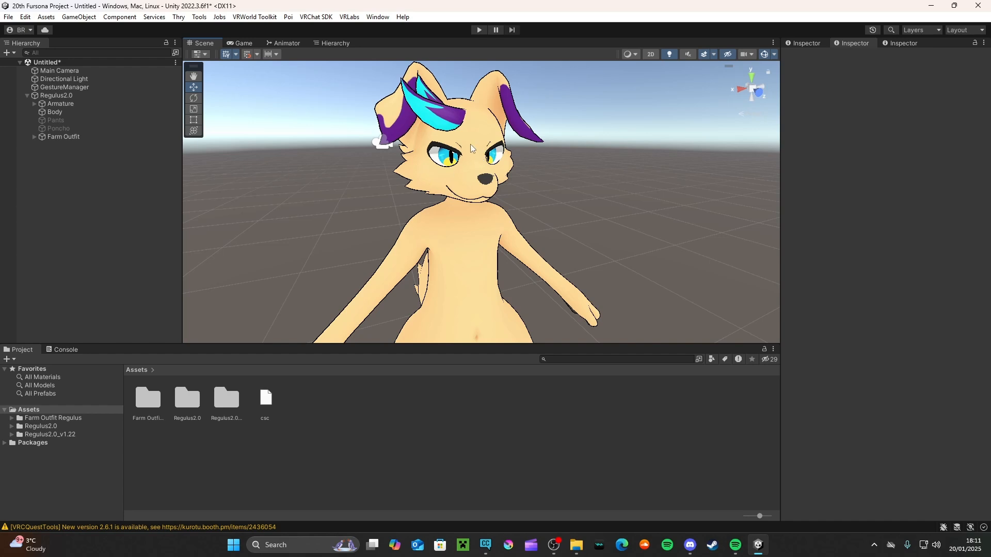
{"action": "scroll", "coordinate": [607, 225], "scroll_direction": "down", "scroll_amount": 2}
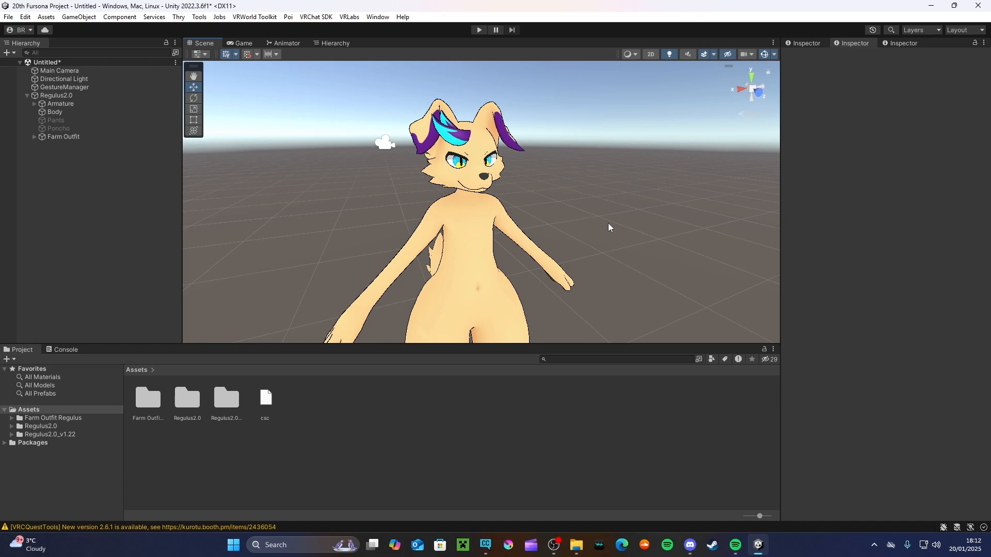
{"action": "scroll", "coordinate": [456, 142], "scroll_direction": "up", "scroll_amount": 3}
{"action": "scroll", "coordinate": [480, 160], "scroll_direction": "down", "scroll_amount": 2}
{"action": "left_click_drag", "start_coordinate": [570, 201], "coordinate": [577, 204], "text": "alt"}
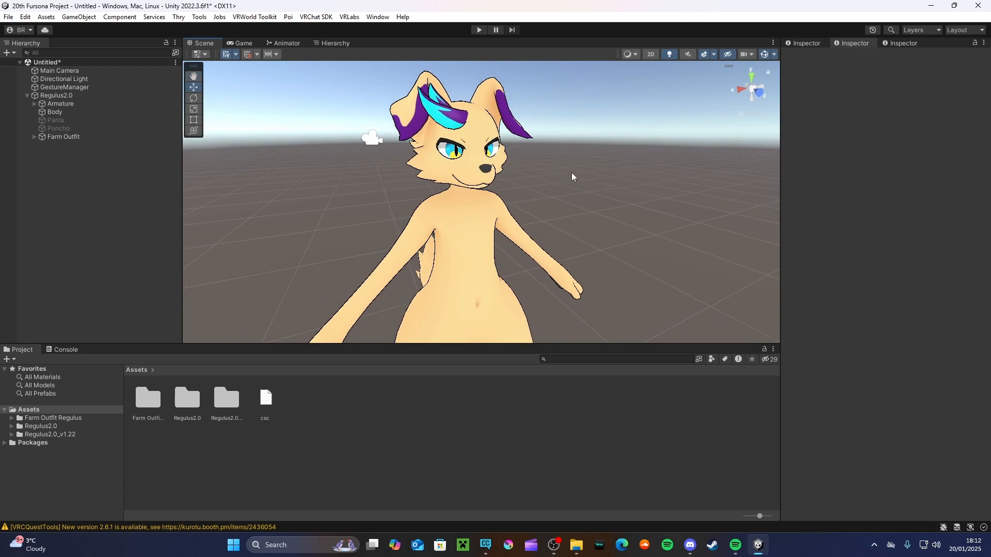
Import all contents of the ToggleAssistant-0.12.0 Unity package from the Stuff for Unity folder into the project.
{"action": "left_click", "coordinate": [576, 545]}
{"action": "left_click_drag", "start_coordinate": [413, 105], "coordinate": [411, 85]}
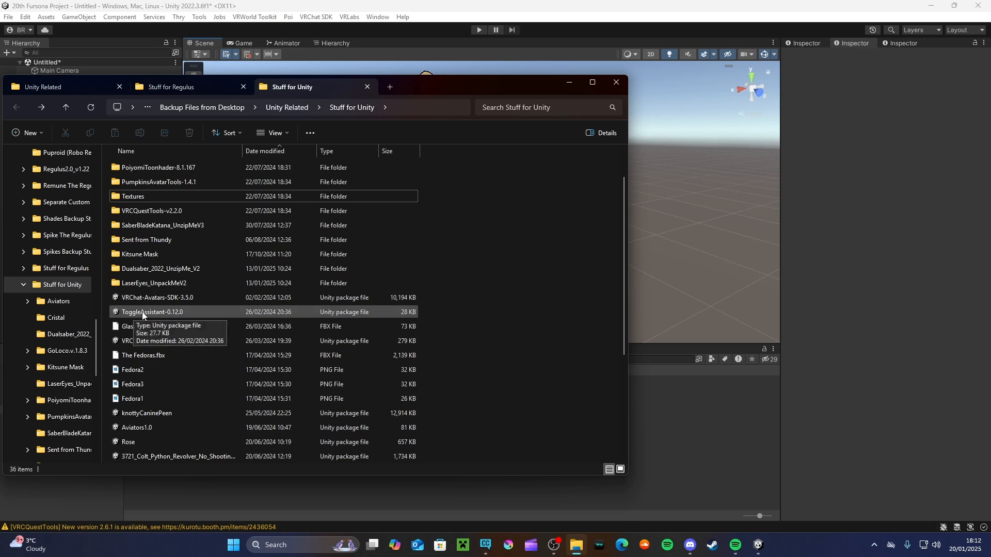
{"action": "left_click", "coordinate": [143, 312]}
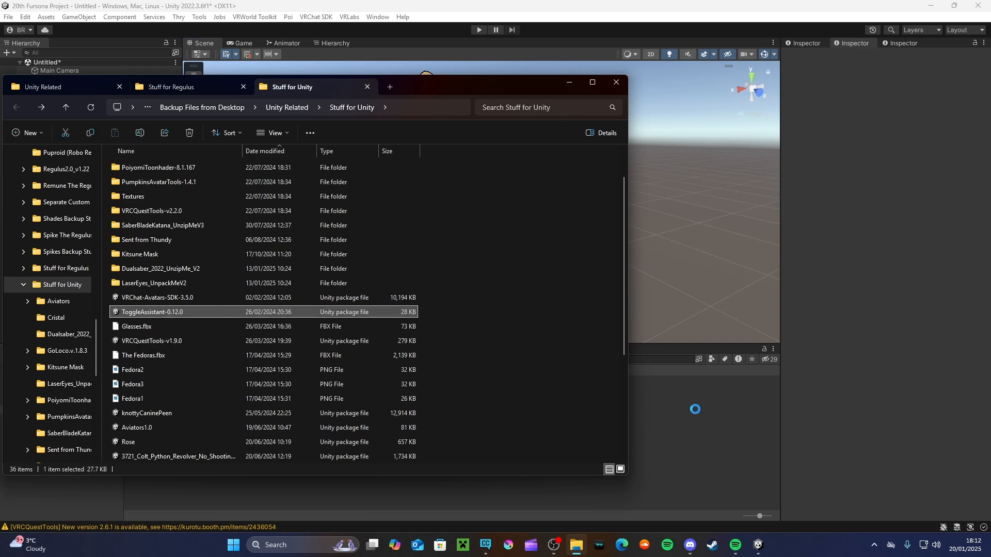
{"action": "double_click", "coordinate": [416, 313]}
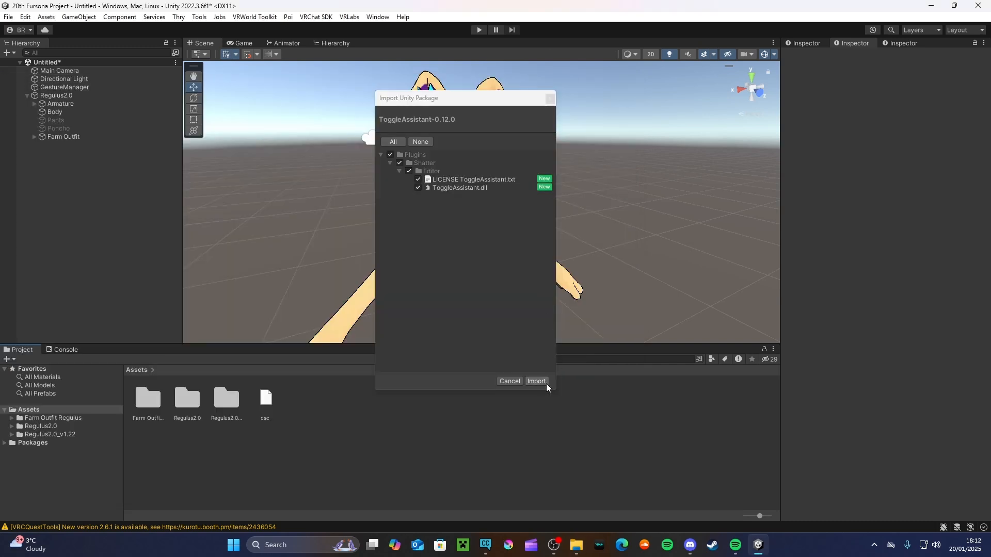
{"action": "left_click", "coordinate": [536, 382]}
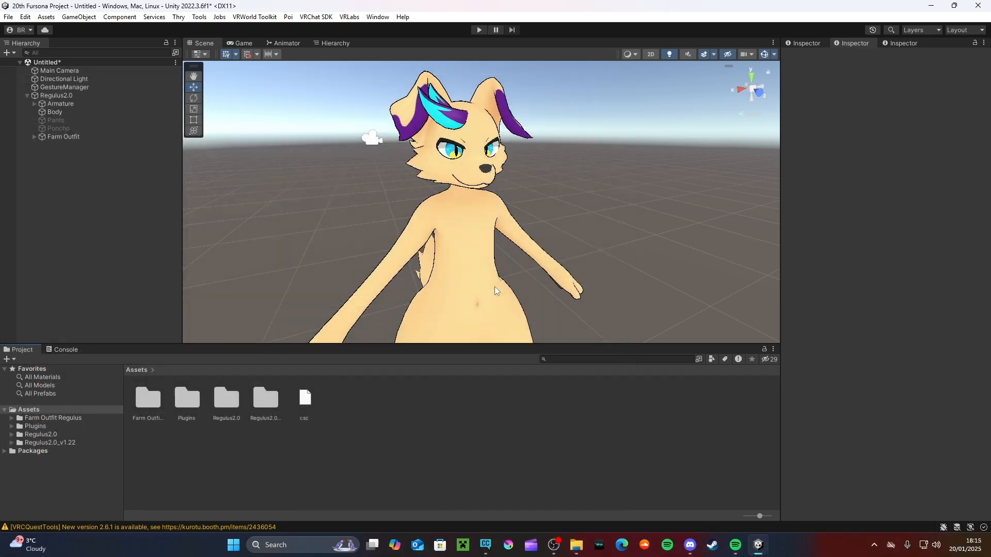
Add the Extra Regulus Faces By Nostalgen folder from File Explorer to the project's Regulus2.0 assets folder.
{"action": "left_click", "coordinate": [31, 435]}
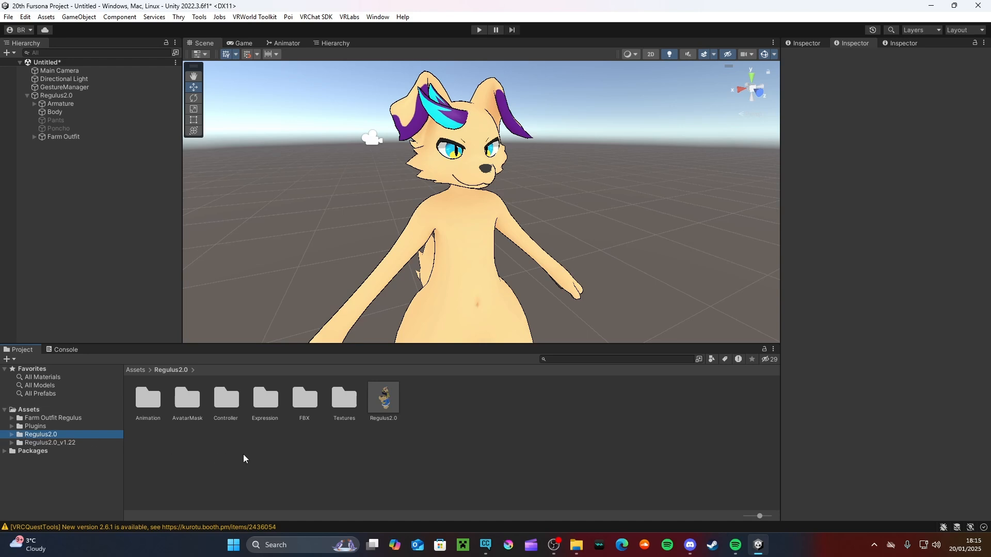
{"action": "left_click", "coordinate": [339, 466]}
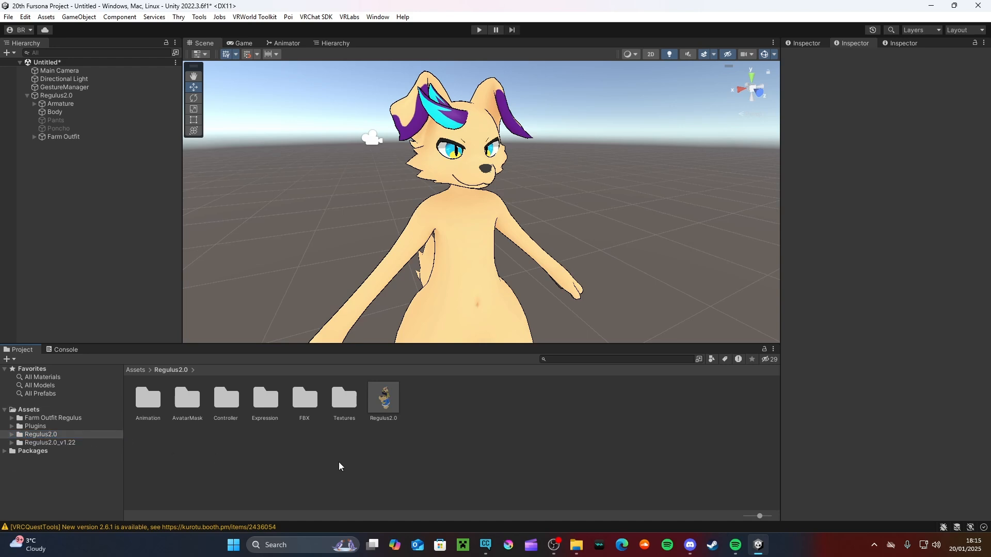
{"action": "left_click", "coordinate": [33, 410]}
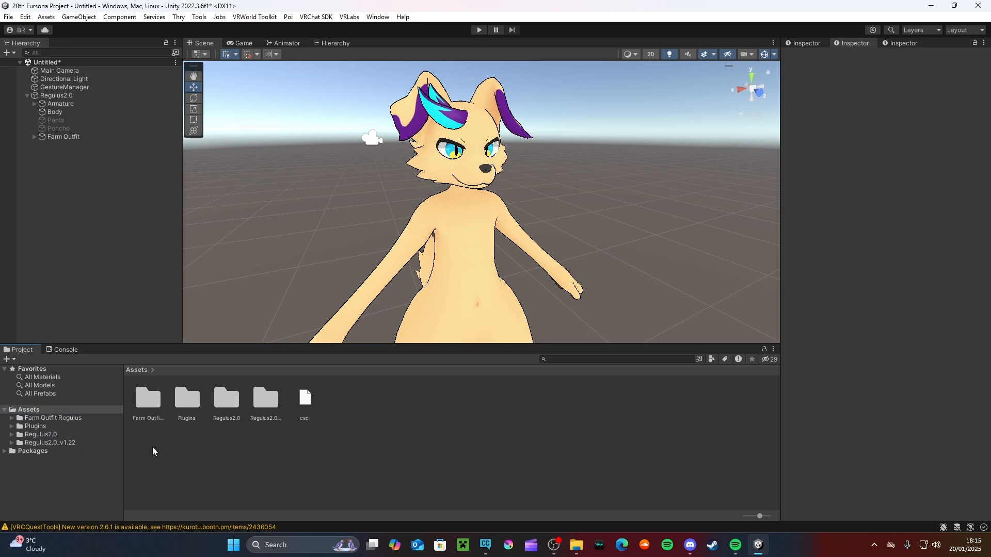
{"action": "left_click", "coordinate": [52, 438]}
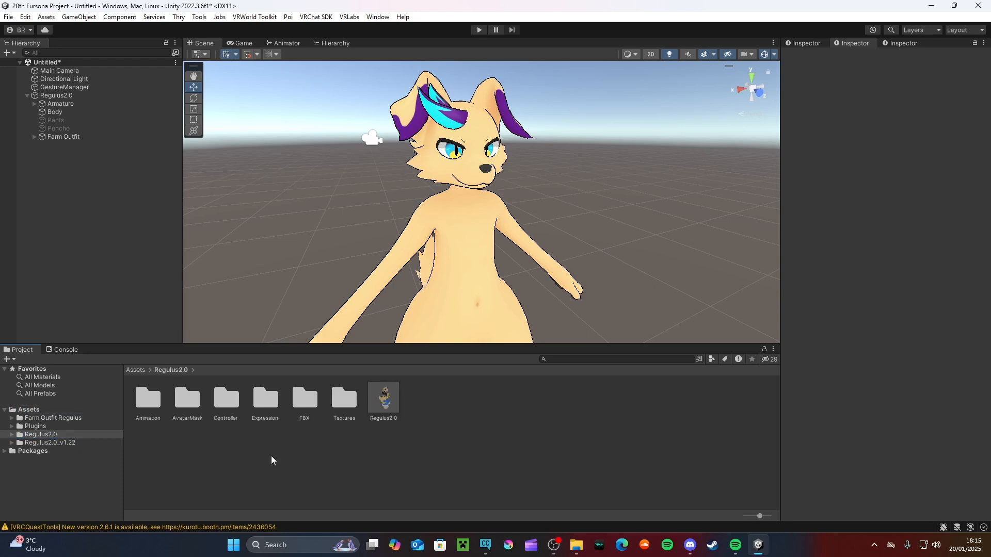
{"action": "left_click", "coordinate": [576, 545]}
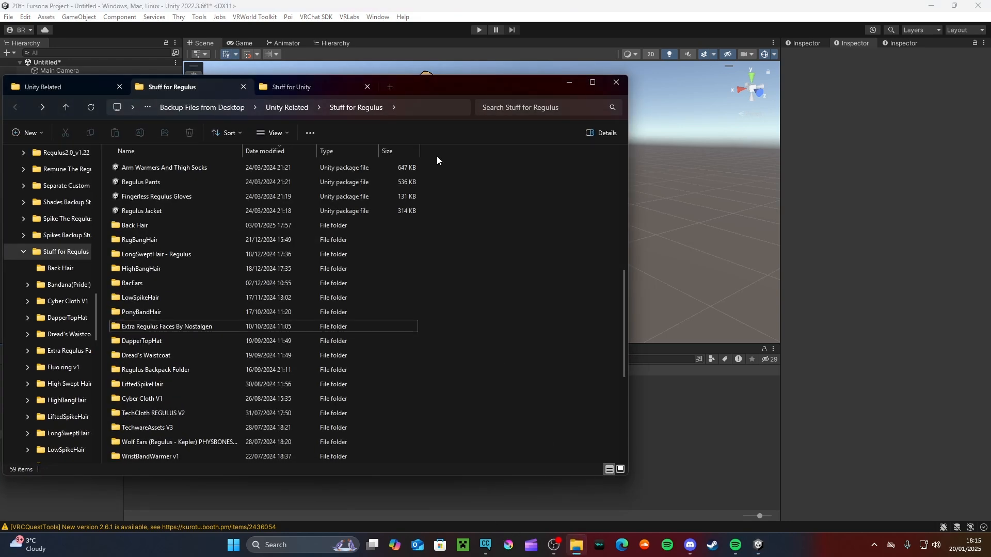
{"action": "left_click_drag", "start_coordinate": [444, 92], "coordinate": [424, 86]}
{"action": "left_click_drag", "start_coordinate": [135, 321], "coordinate": [663, 410]}
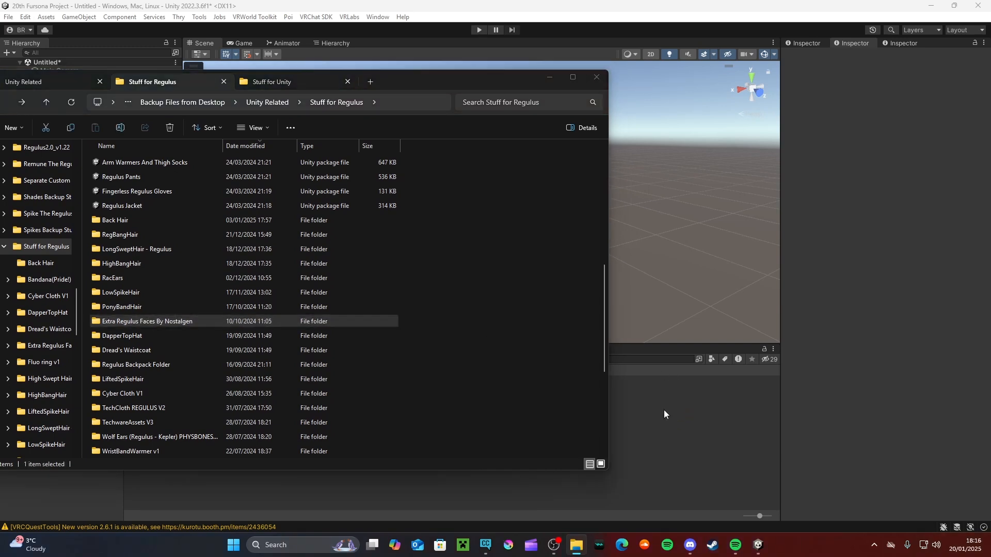
{"action": "left_click", "coordinate": [549, 77]}
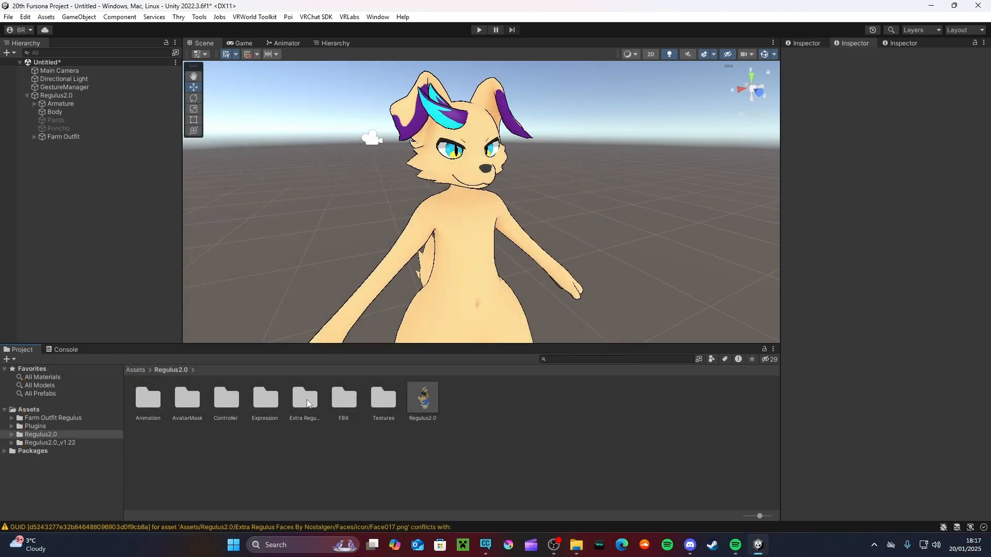
Open the Faces subfolder of Extra Regulus Faces By Nostalgen in the project assets.
{"action": "double_click", "coordinate": [305, 400]}
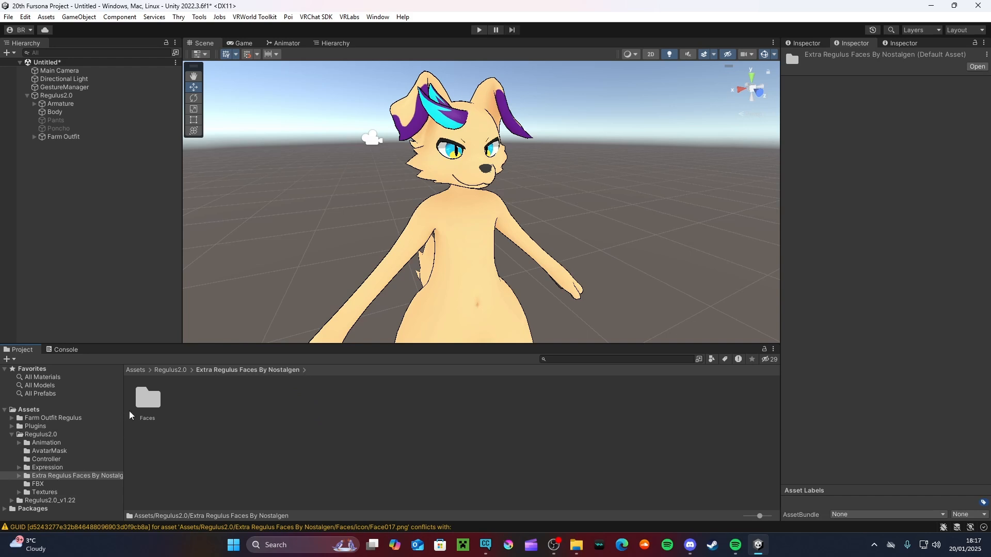
{"action": "double_click", "coordinate": [148, 398]}
{"action": "left_click", "coordinate": [224, 439]}
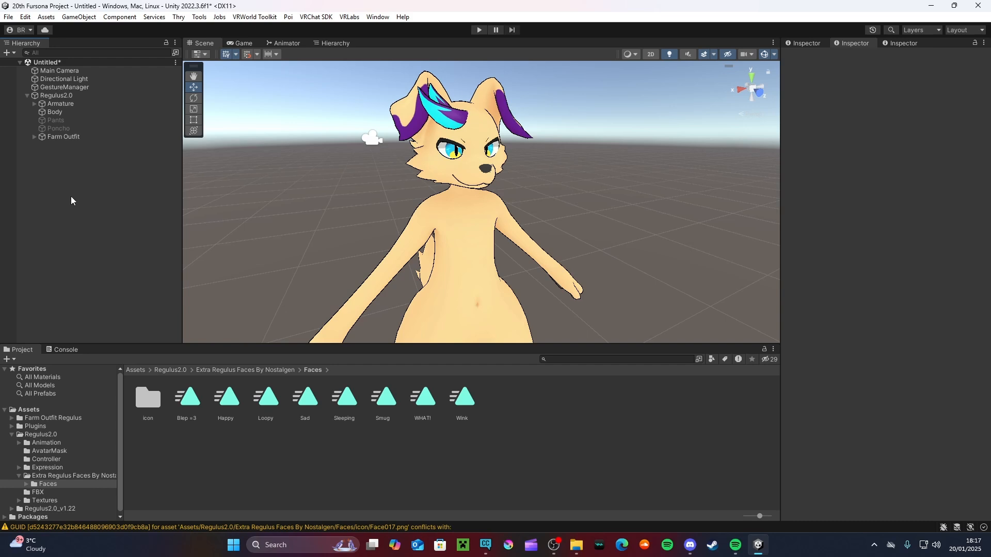
Start an advanced toggle from the scene hierarchy and set its avatar to Regulus2.0.
{"action": "right_click", "coordinate": [71, 213]}
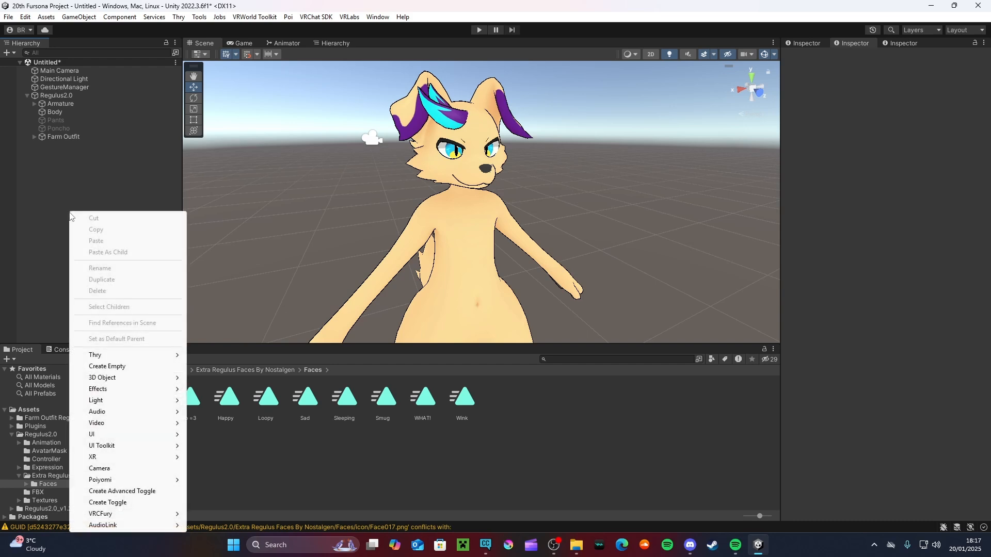
{"action": "left_click", "coordinate": [121, 492]}
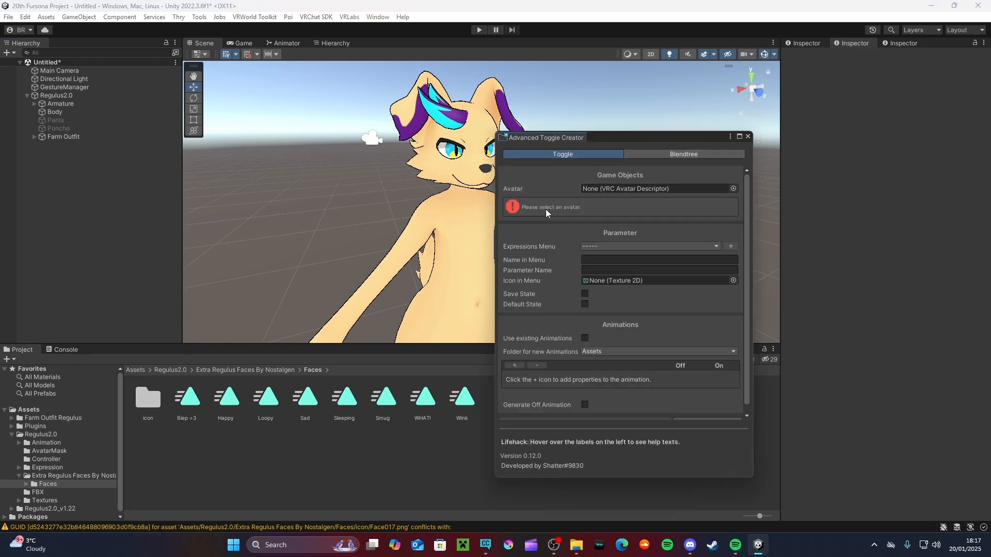
{"action": "left_click", "coordinate": [733, 189]}
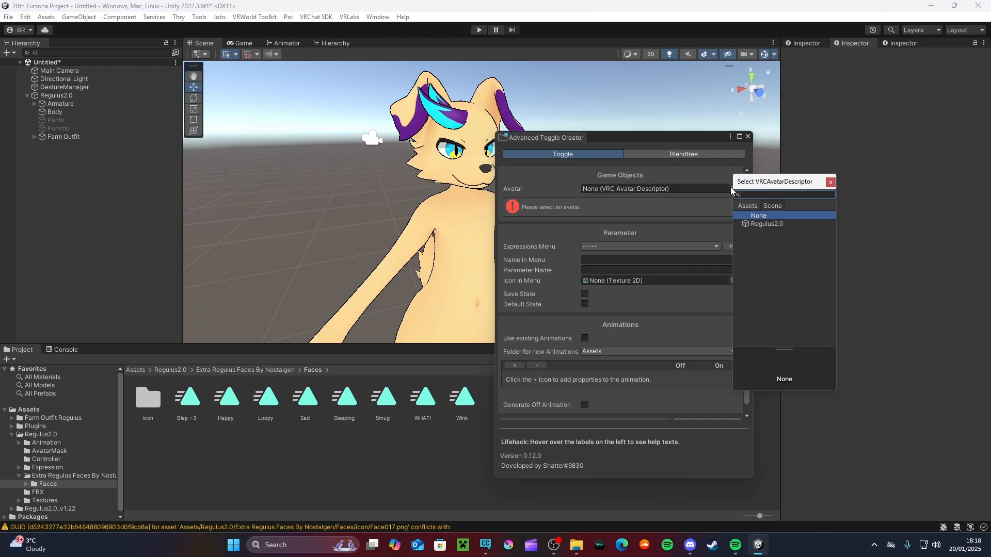
{"action": "left_click", "coordinate": [767, 223]}
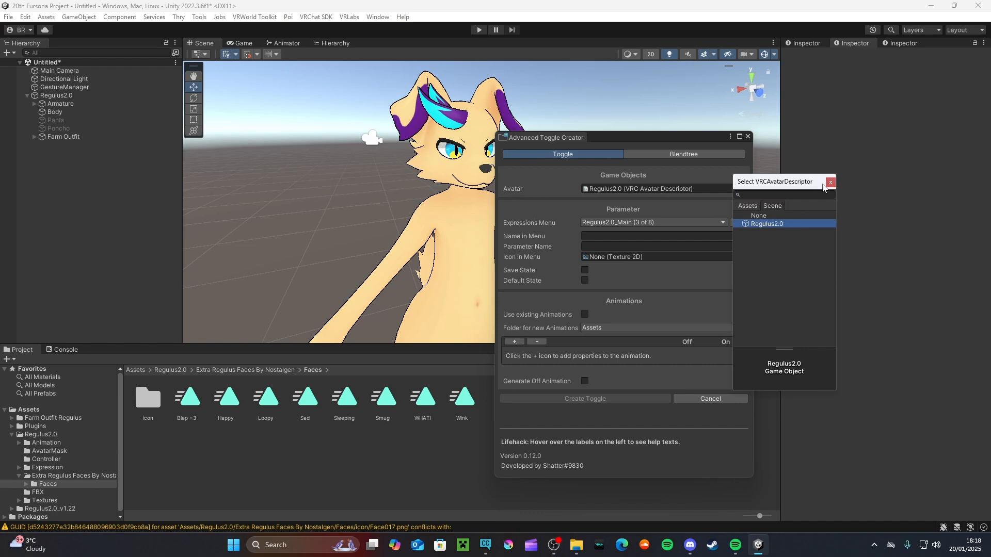
{"action": "left_click", "coordinate": [645, 139]}
{"action": "left_click_drag", "start_coordinate": [612, 132], "coordinate": [548, 87]}
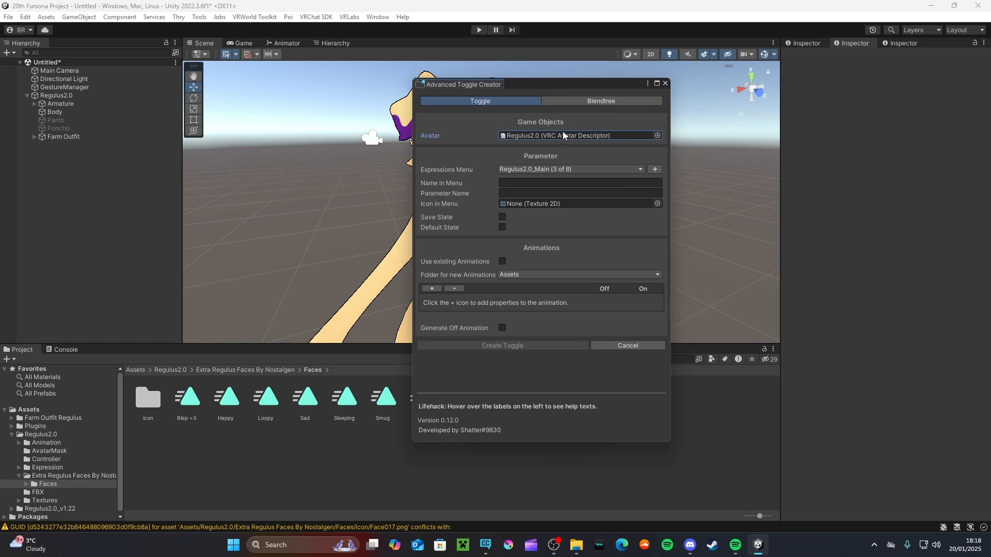
Create a submenu named Expressions 3 under the Regulus2.0_Main expressions menu, stored in the Expression folder.
{"action": "left_click", "coordinate": [655, 169]}
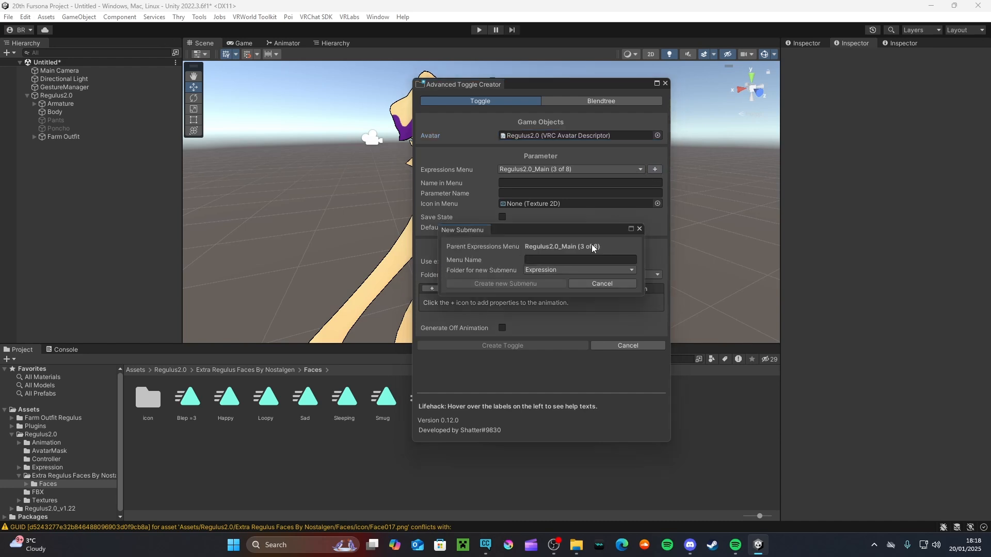
{"action": "type", "text": "Expressions 3"}
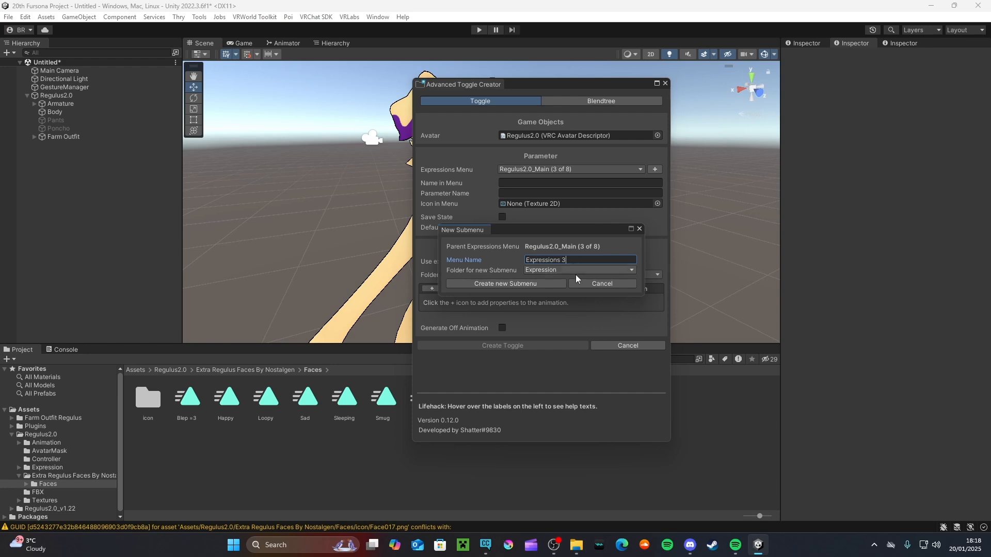
{"action": "left_click", "coordinate": [567, 270]}
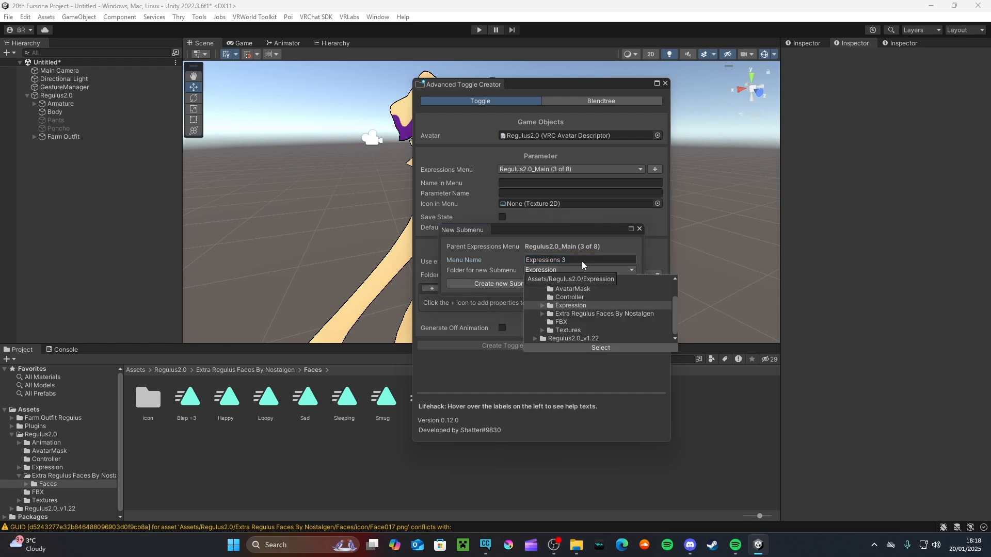
{"action": "left_click", "coordinate": [585, 270]}
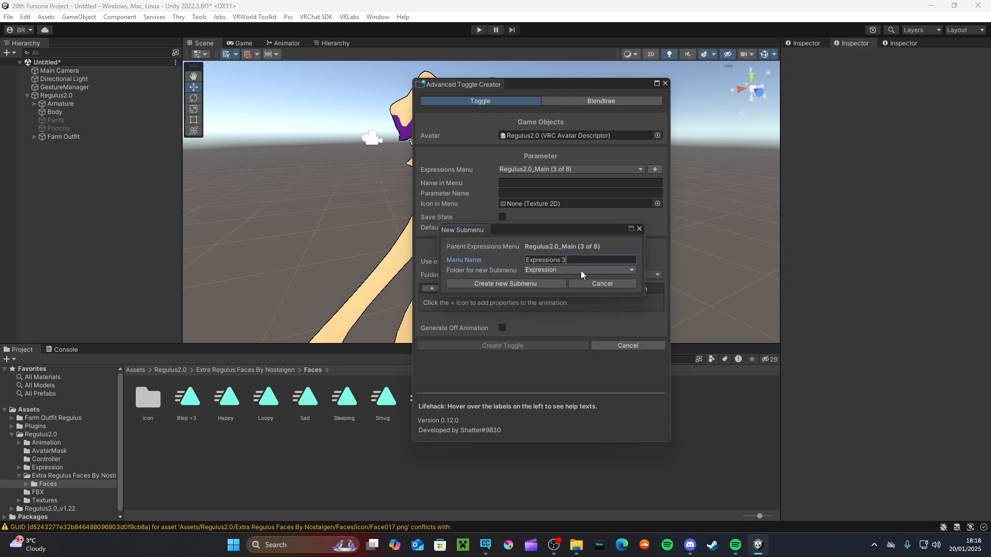
{"action": "left_click", "coordinate": [514, 284]}
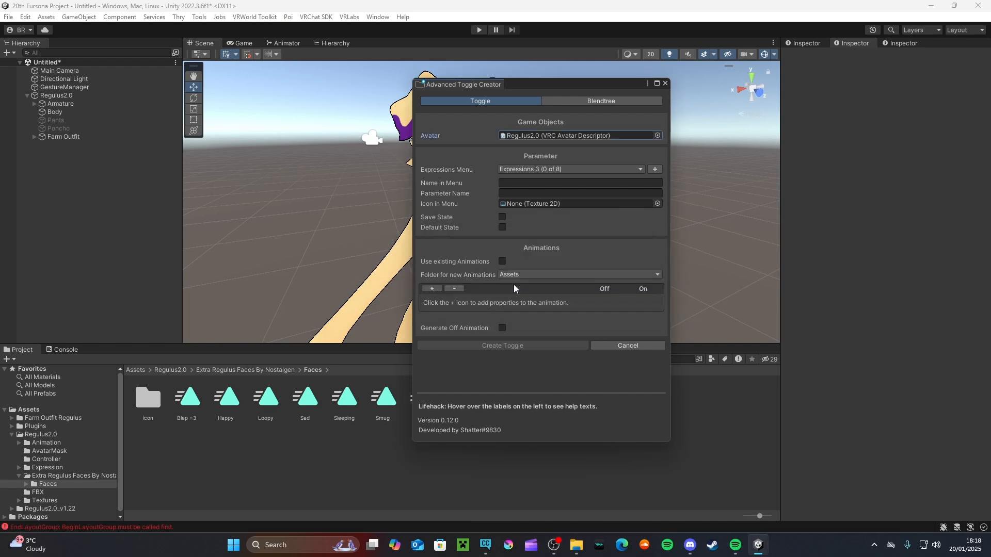
Enable existing animations for the toggle and assign the Happy face clip as its On Animation.
{"action": "left_click_drag", "start_coordinate": [540, 87], "coordinate": [636, 100]}
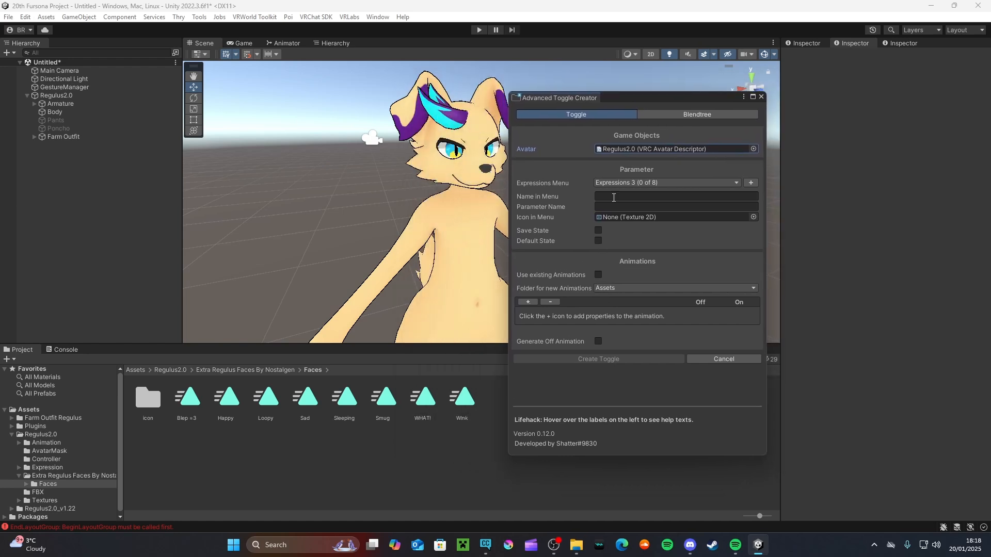
{"action": "left_click", "coordinate": [598, 275]}
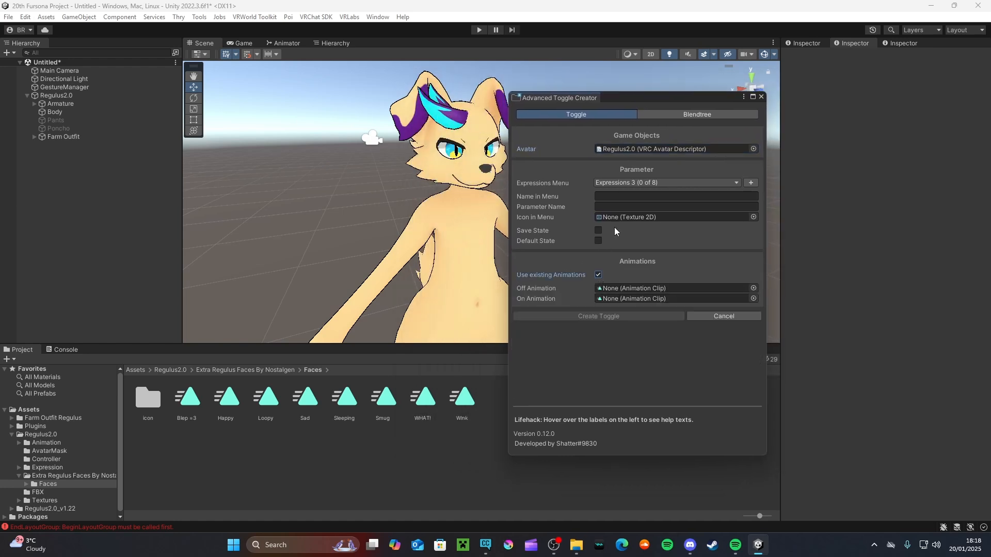
{"action": "left_click_drag", "start_coordinate": [631, 101], "coordinate": [622, 108]}
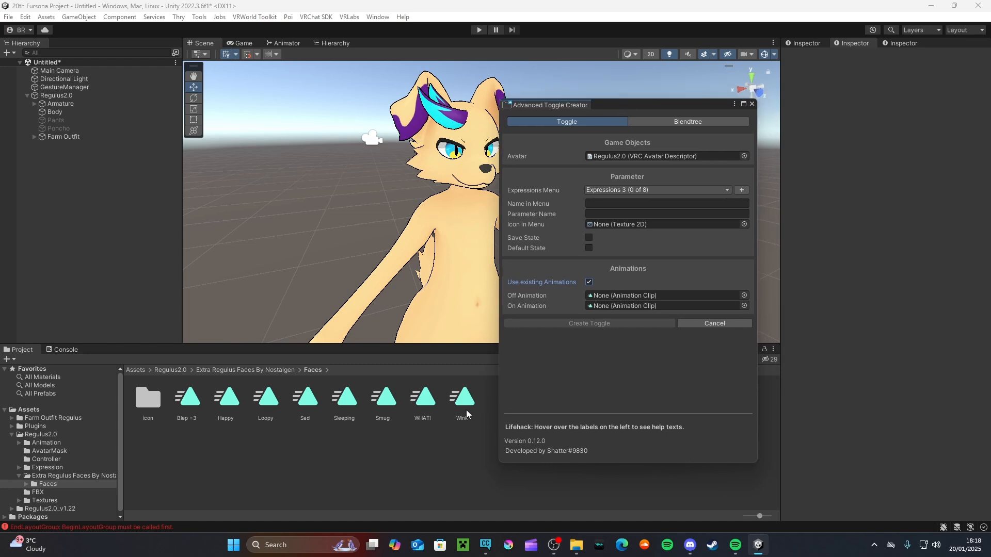
{"action": "left_click_drag", "start_coordinate": [462, 400], "coordinate": [606, 305]}
{"action": "left_click_drag", "start_coordinate": [232, 396], "coordinate": [609, 305]}
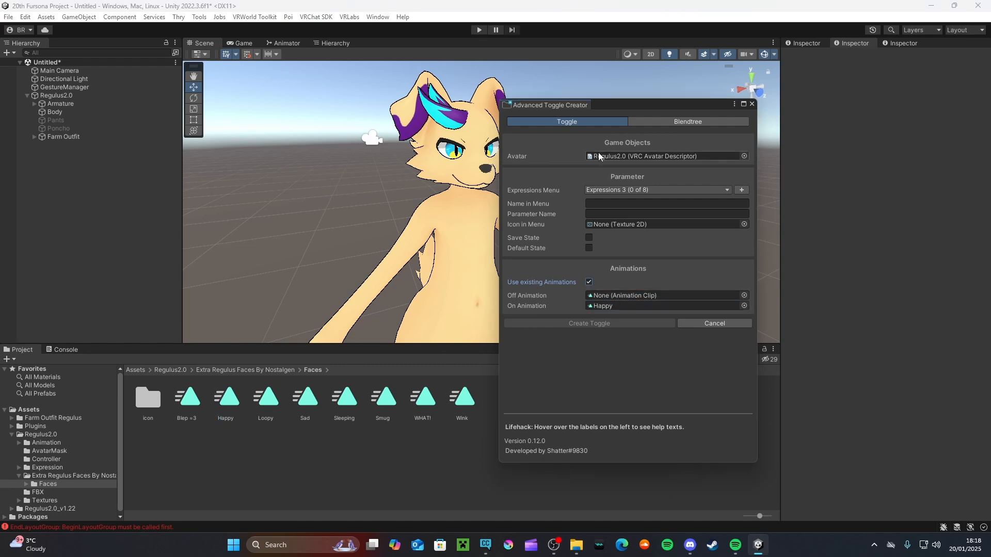
Name the Happy face toggle Happi boi, give it the Face001 icon, and create it in the Expressions 3 menu.
{"action": "left_click_drag", "start_coordinate": [623, 109], "coordinate": [444, 113]}
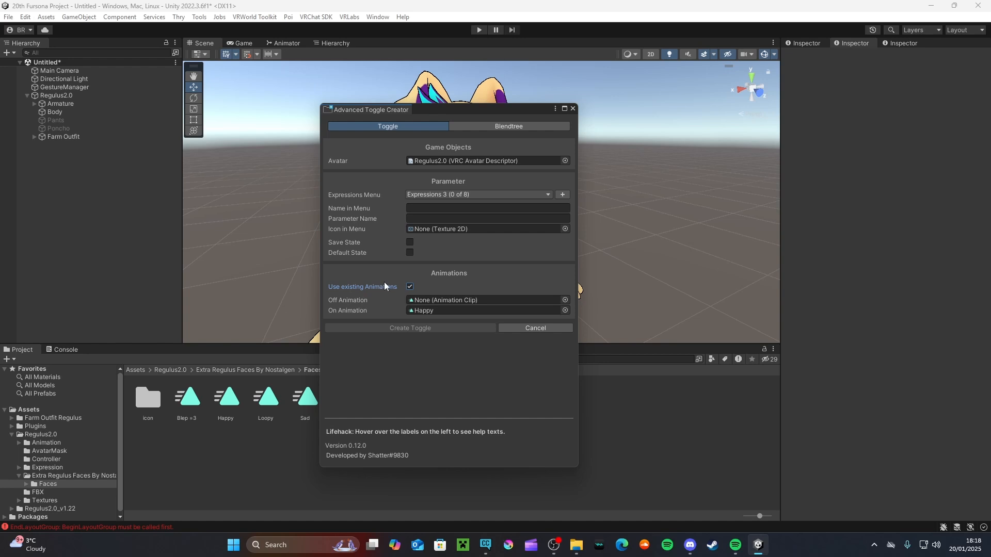
{"action": "left_click_drag", "start_coordinate": [507, 110], "coordinate": [563, 108]}
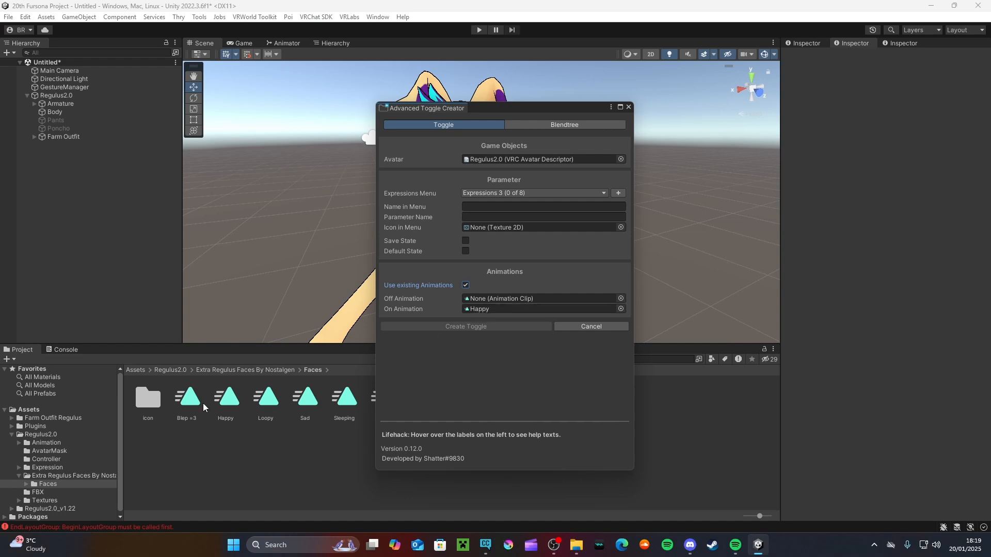
{"action": "left_click", "coordinate": [514, 206]}
{"action": "type", "text": "Happi boi"}
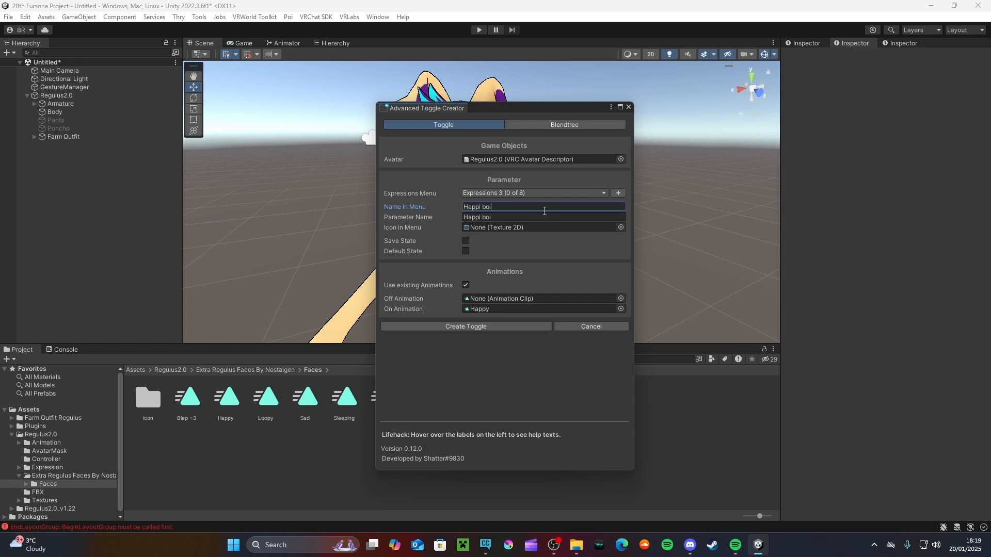
{"action": "left_click", "coordinate": [621, 228]}
{"action": "type", "text": "face"}
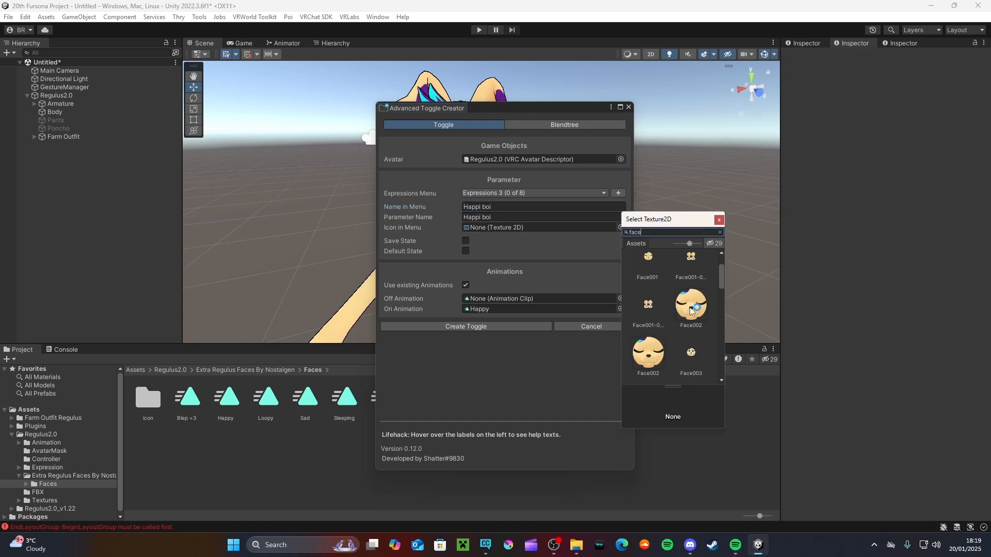
{"action": "double_click", "coordinate": [645, 311]}
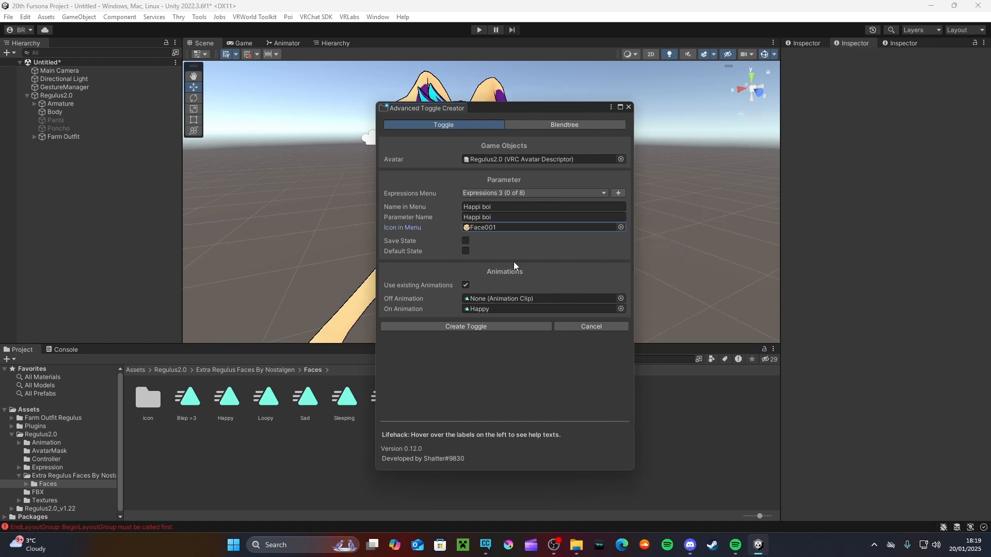
{"action": "left_click", "coordinate": [461, 327]}
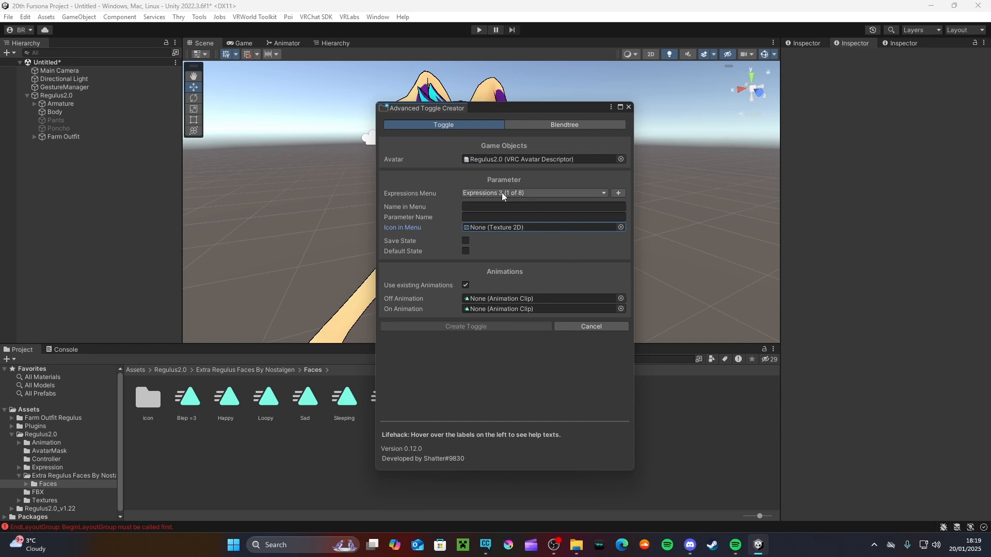
Try 表情 1 as the toggle's expressions menu, and set the menu back to Expressions 3.
{"action": "left_click_drag", "start_coordinate": [537, 103], "coordinate": [559, 102]}
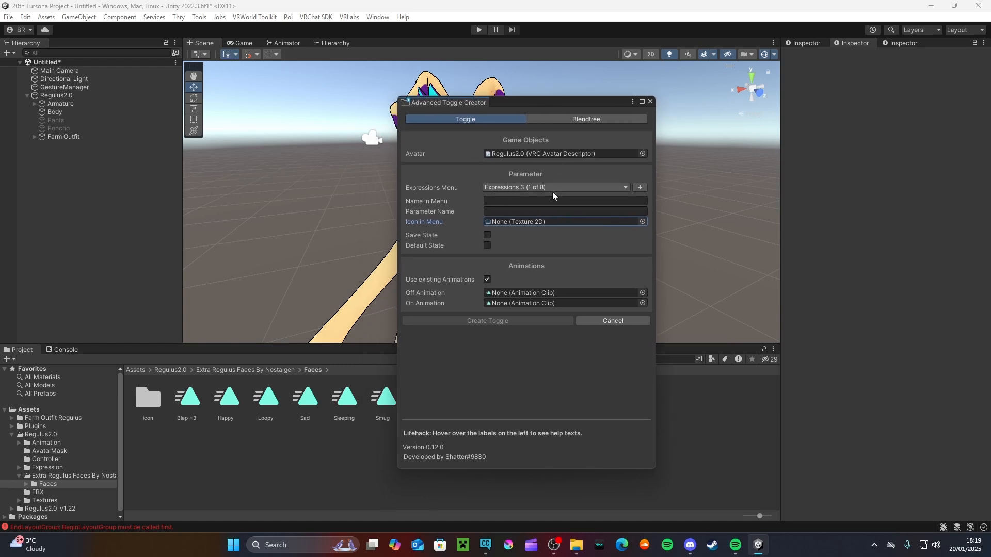
{"action": "left_click", "coordinate": [513, 188]}
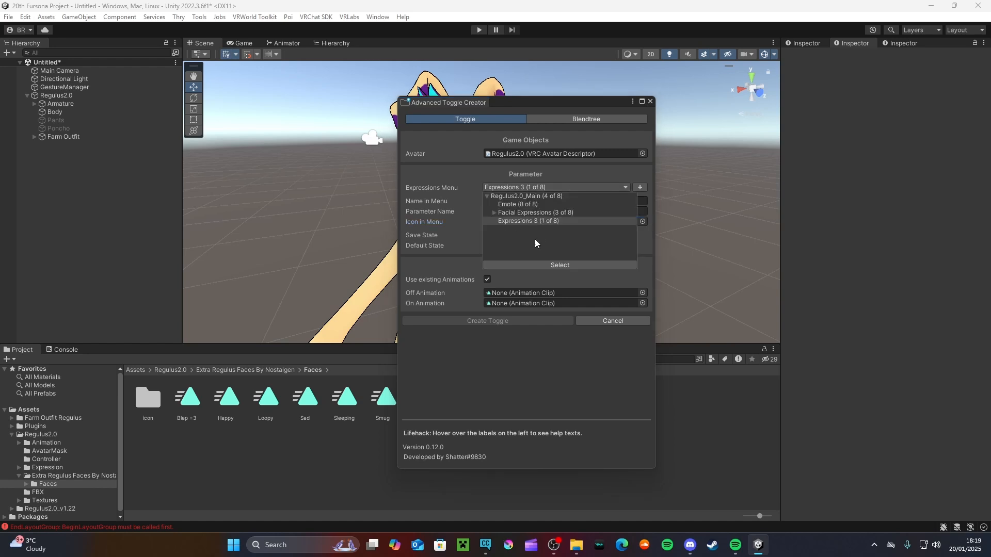
{"action": "left_click", "coordinate": [501, 212]}
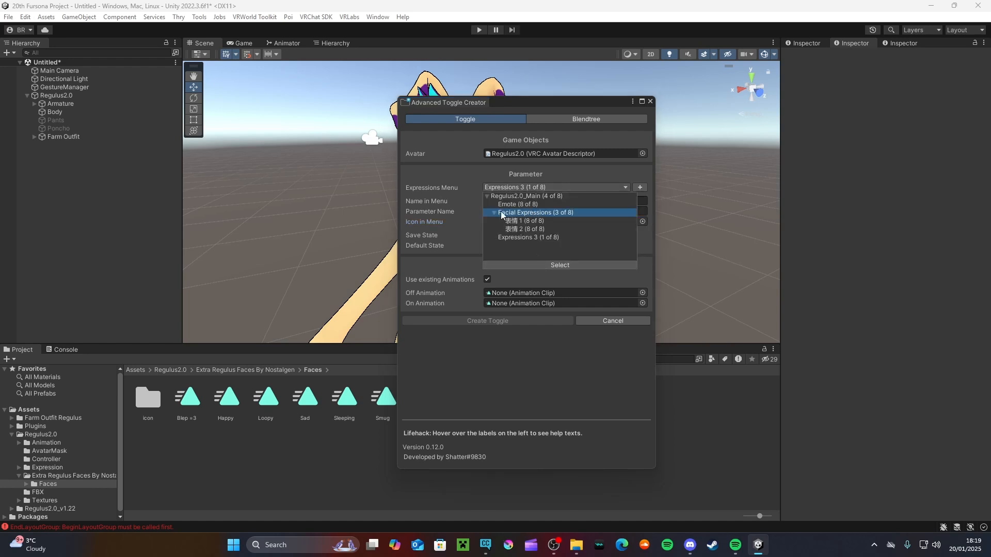
{"action": "left_click", "coordinate": [527, 238]}
{"action": "left_click", "coordinate": [552, 265]}
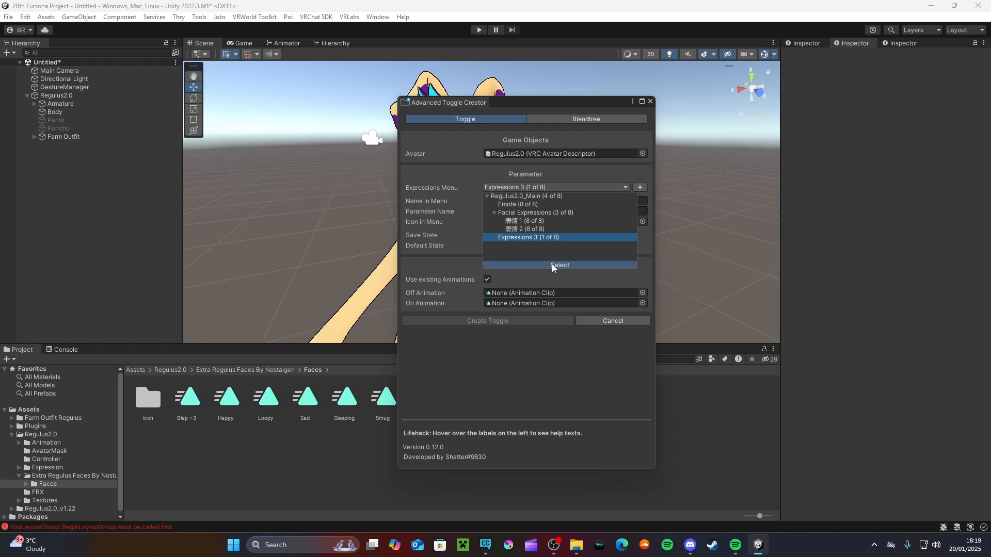
{"action": "left_click", "coordinate": [526, 187]}
{"action": "left_click", "coordinate": [521, 220]}
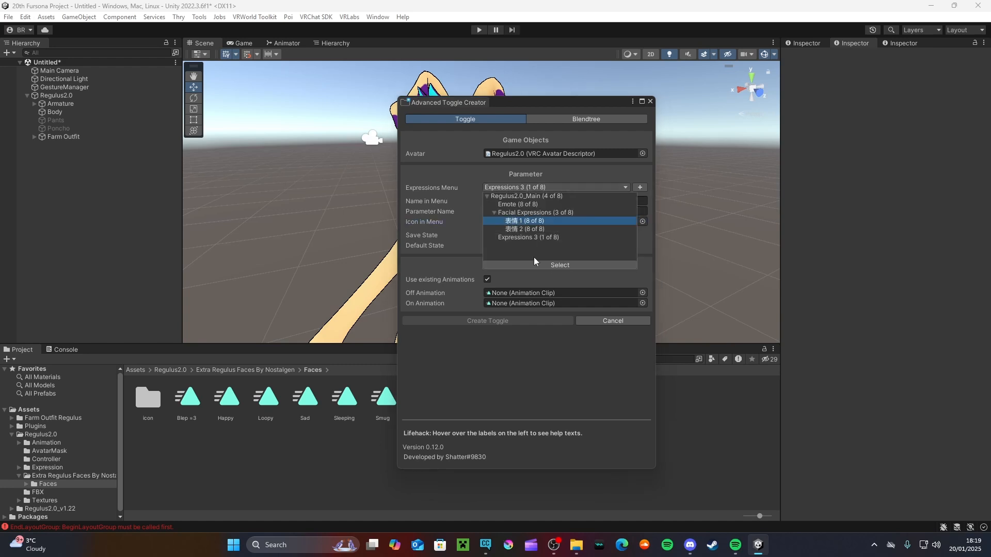
{"action": "left_click", "coordinate": [537, 265]}
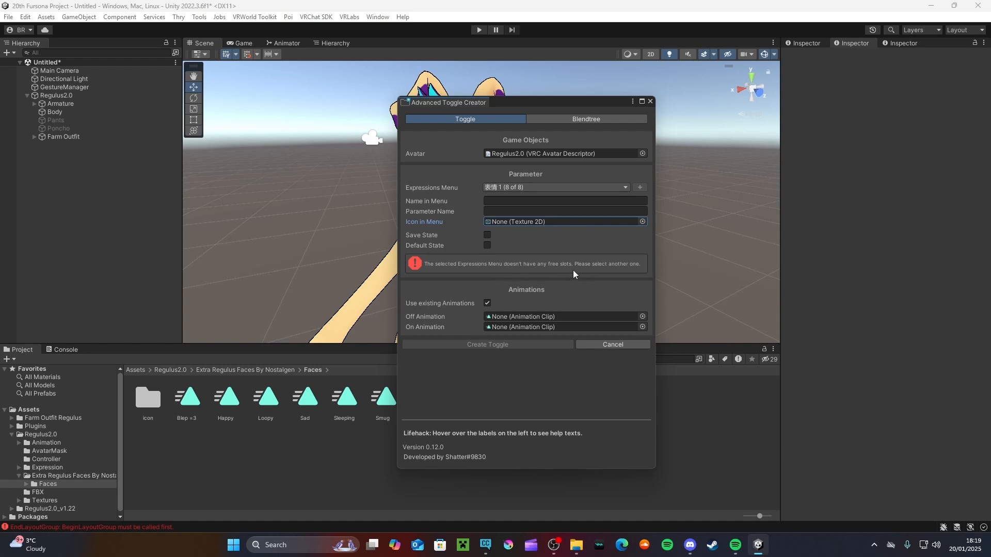
{"action": "left_click", "coordinate": [542, 187]}
{"action": "left_click", "coordinate": [523, 237]}
{"action": "left_click", "coordinate": [535, 263]}
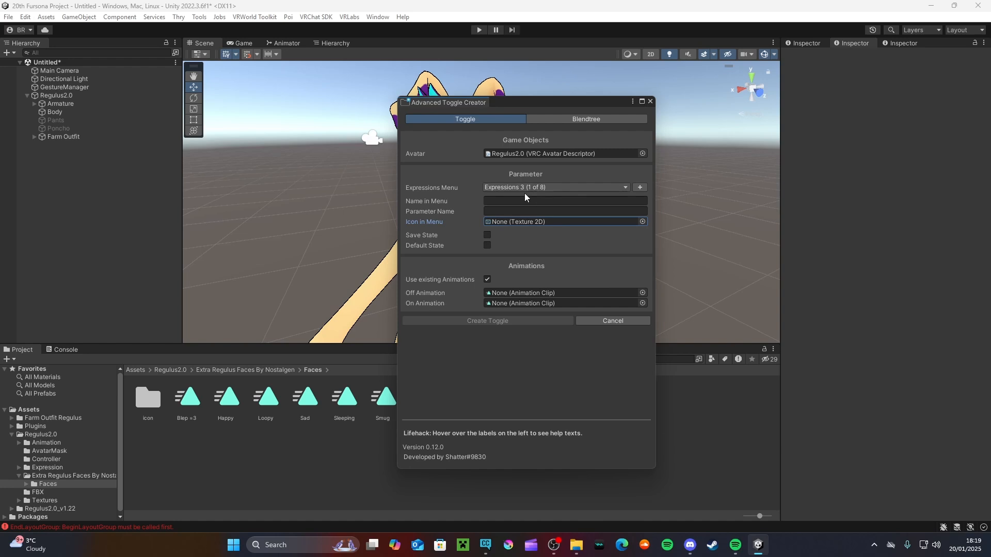
Create a toggle named Winky face in Expressions 3, with the Wink clip as On Animation and Face007 as its icon.
{"action": "left_click_drag", "start_coordinate": [533, 98], "coordinate": [631, 114]}
{"action": "left_click_drag", "start_coordinate": [462, 398], "coordinate": [616, 320]}
{"action": "left_click", "coordinate": [614, 217]}
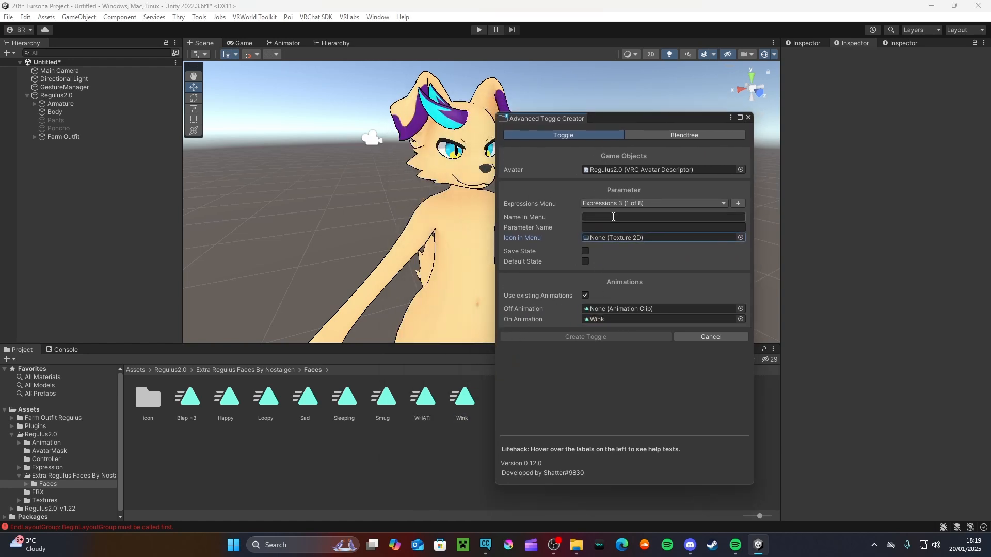
{"action": "type", "text": "Wink face"}
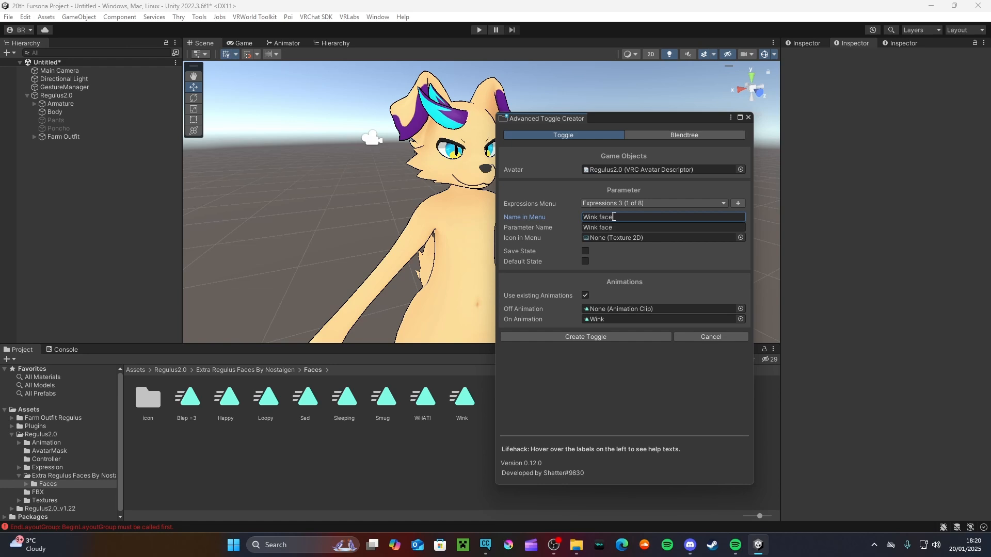
{"action": "type", "text": "y"}
{"action": "left_click", "coordinate": [741, 237]}
{"action": "scroll", "coordinate": [799, 317], "scroll_direction": "down", "scroll_amount": 3}
{"action": "scroll", "coordinate": [782, 316], "scroll_direction": "down", "scroll_amount": 3}
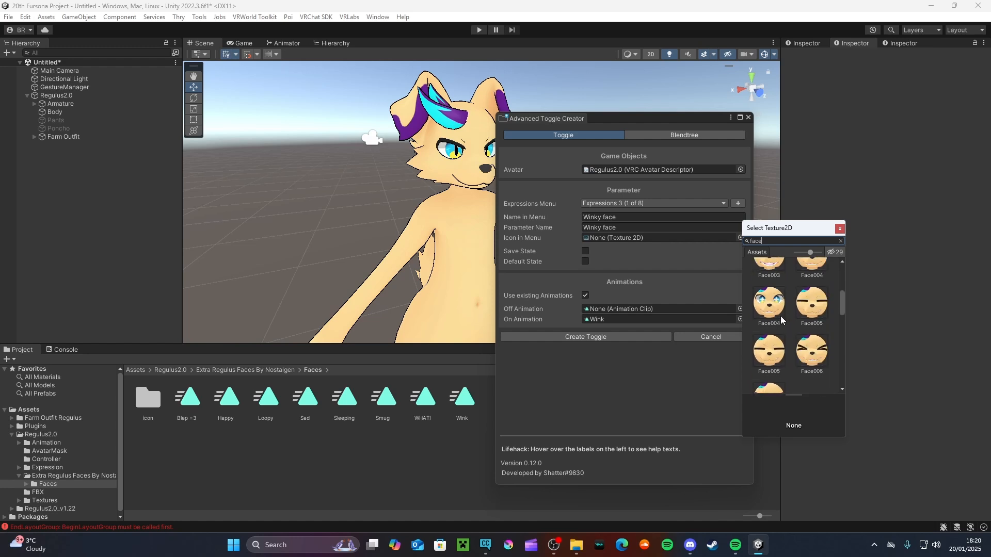
{"action": "double_click", "coordinate": [777, 317]}
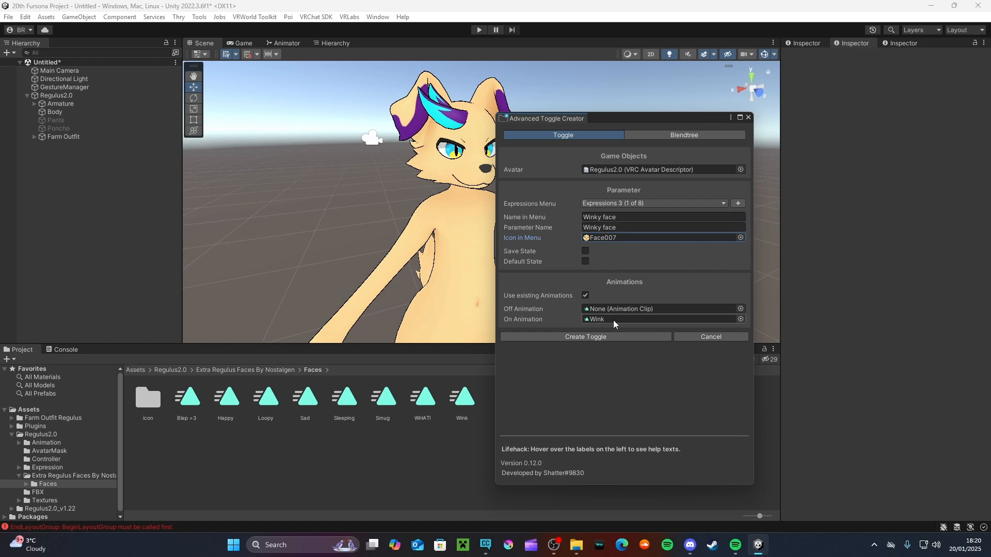
{"action": "left_click", "coordinate": [605, 336]}
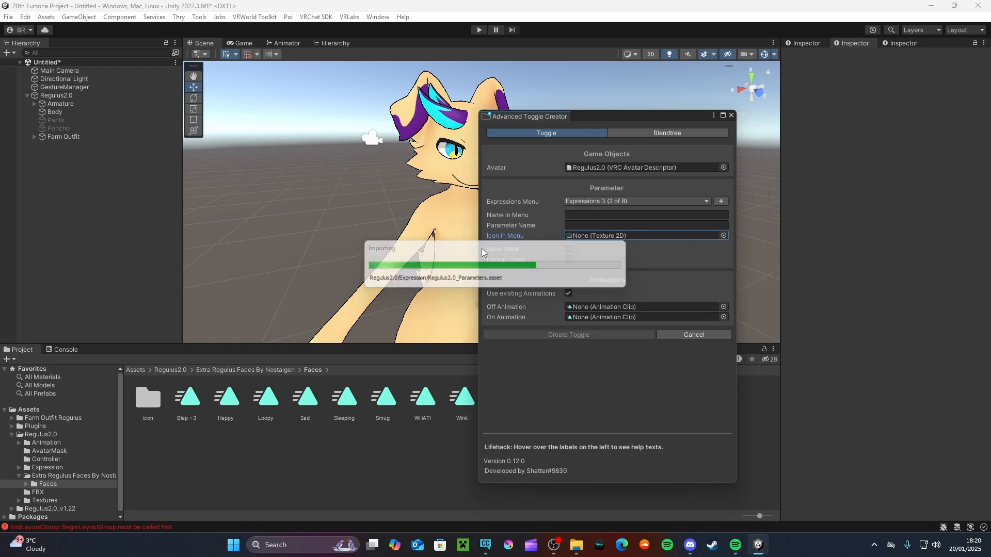
Create a toggle named Sad AF qwq in Expressions 3, with the Sad clip as On Animation and a face texture as its icon.
{"action": "left_click_drag", "start_coordinate": [596, 118], "coordinate": [602, 121]}
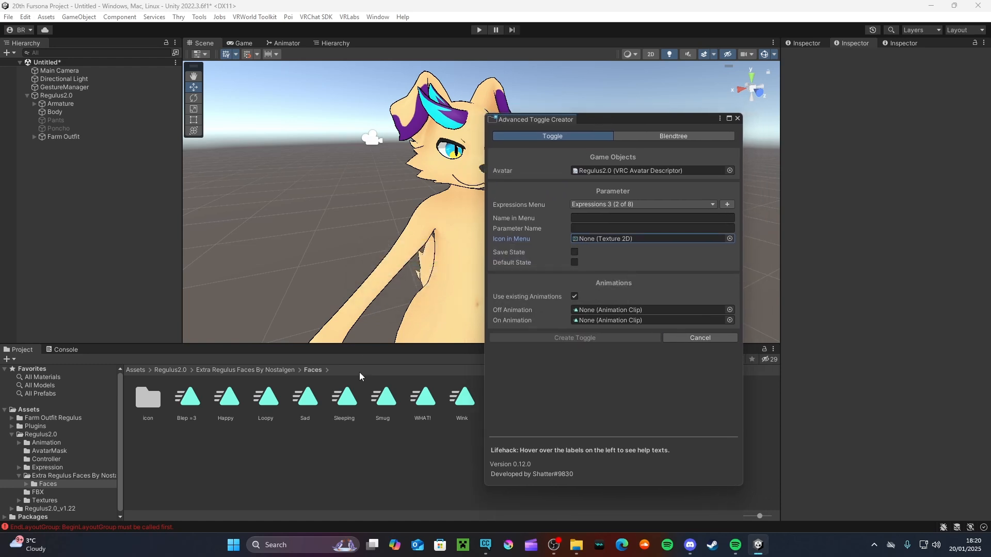
{"action": "left_click_drag", "start_coordinate": [315, 397], "coordinate": [609, 321]}
{"action": "left_click", "coordinate": [609, 218]}
{"action": "type", "text": "Sad "}
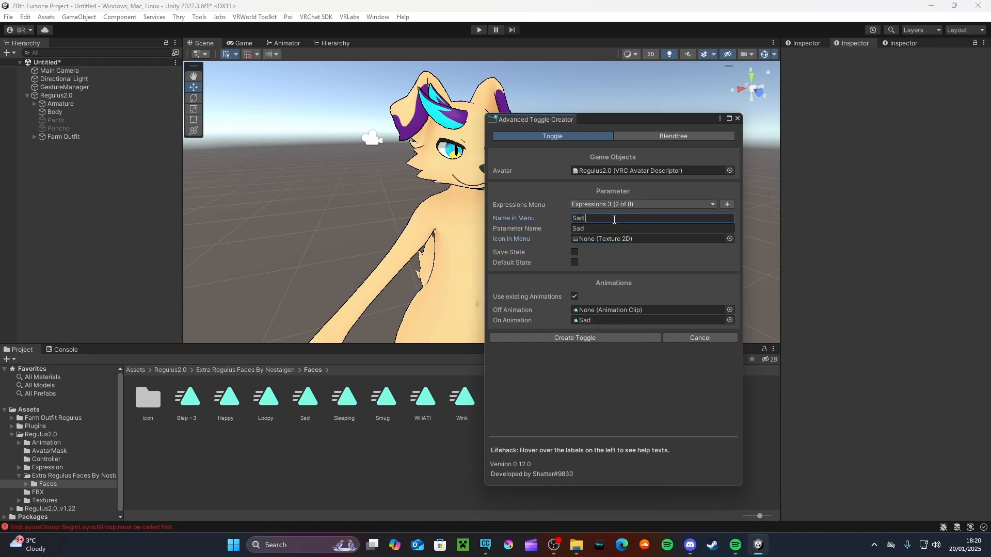
{"action": "type", "text": "AF Qwq"}
{"action": "left_click", "coordinate": [729, 238]}
{"action": "type", "text": "face"}
{"action": "scroll", "coordinate": [778, 300], "scroll_direction": "down", "scroll_amount": 5}
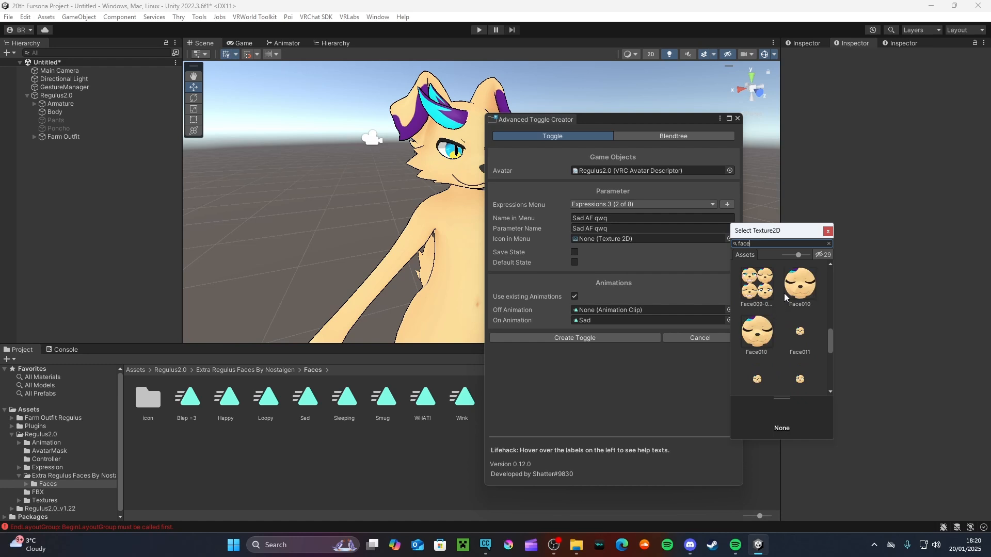
{"action": "scroll", "coordinate": [786, 307], "scroll_direction": "down", "scroll_amount": 3}
{"action": "double_click", "coordinate": [756, 365]}
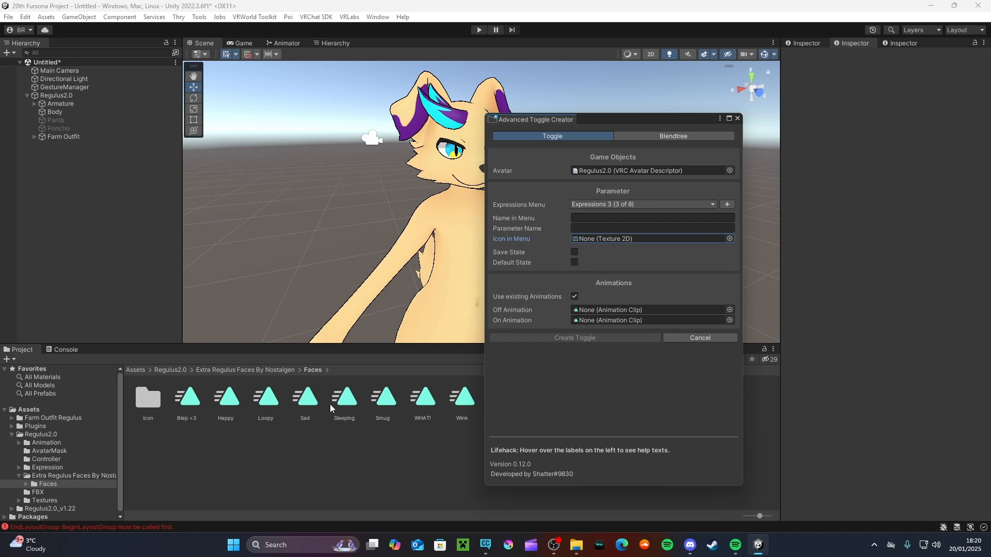
Create a toggle named Loopy in Expressions 3, with the Loopy clip as On Animation and Face014 as its icon.
{"action": "left_click_drag", "start_coordinate": [259, 404], "coordinate": [589, 322]}
{"action": "left_click", "coordinate": [624, 219]}
{"action": "type", "text": "Loopy"}
{"action": "left_click", "coordinate": [729, 239]}
{"action": "type", "text": "face"}
{"action": "scroll", "coordinate": [776, 293], "scroll_direction": "down", "scroll_amount": 2}
{"action": "scroll", "coordinate": [780, 304], "scroll_direction": "down", "scroll_amount": 5}
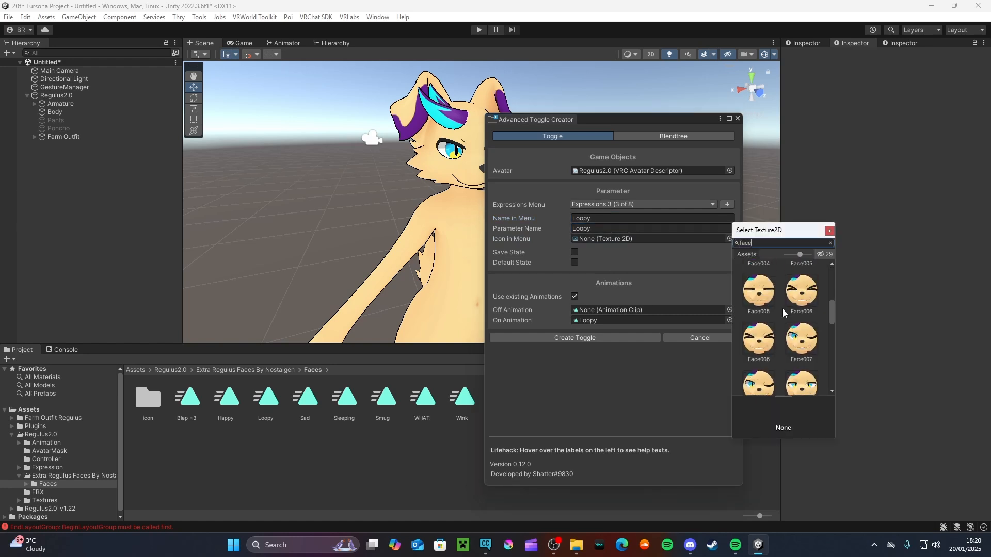
{"action": "scroll", "coordinate": [785, 317], "scroll_direction": "down", "scroll_amount": 3}
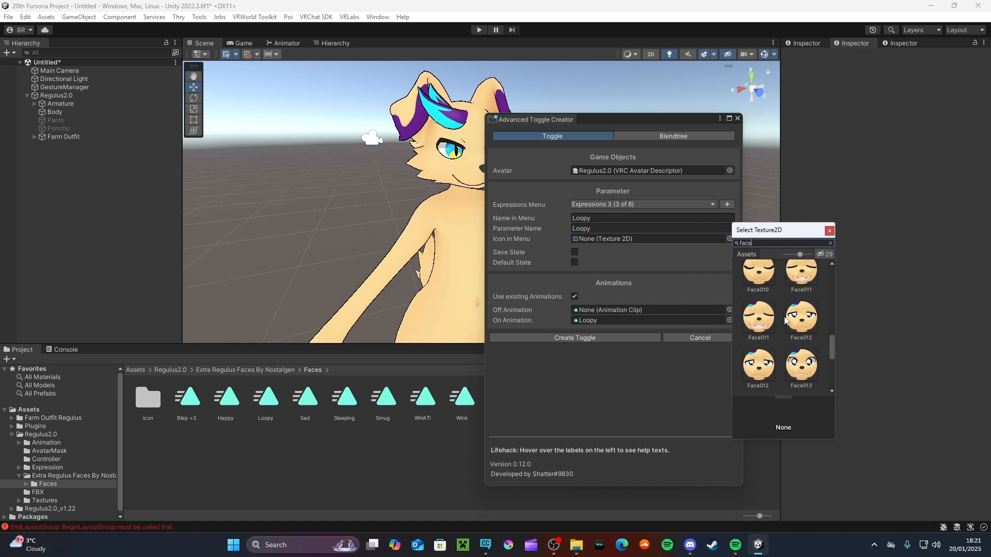
{"action": "left_click", "coordinate": [800, 322]}
{"action": "double_click", "coordinate": [800, 321]}
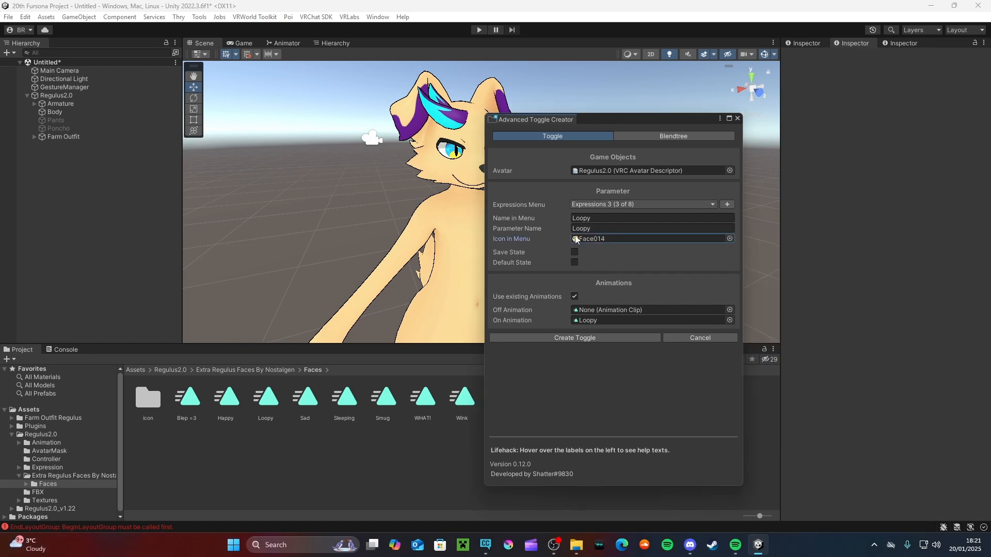
{"action": "left_click", "coordinate": [580, 338]}
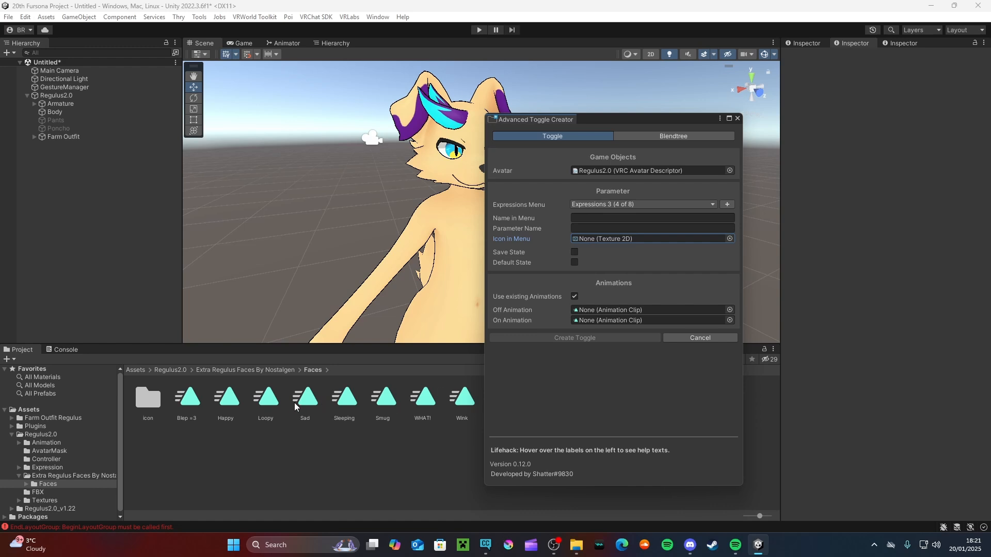
Create a toggle named Super Smug in Expressions 3, with the Smug clip as On Animation and Face008 as its icon.
{"action": "left_click_drag", "start_coordinate": [383, 397], "coordinate": [599, 320]}
{"action": "left_click", "coordinate": [616, 219]}
{"action": "type", "text": "Super Smug"}
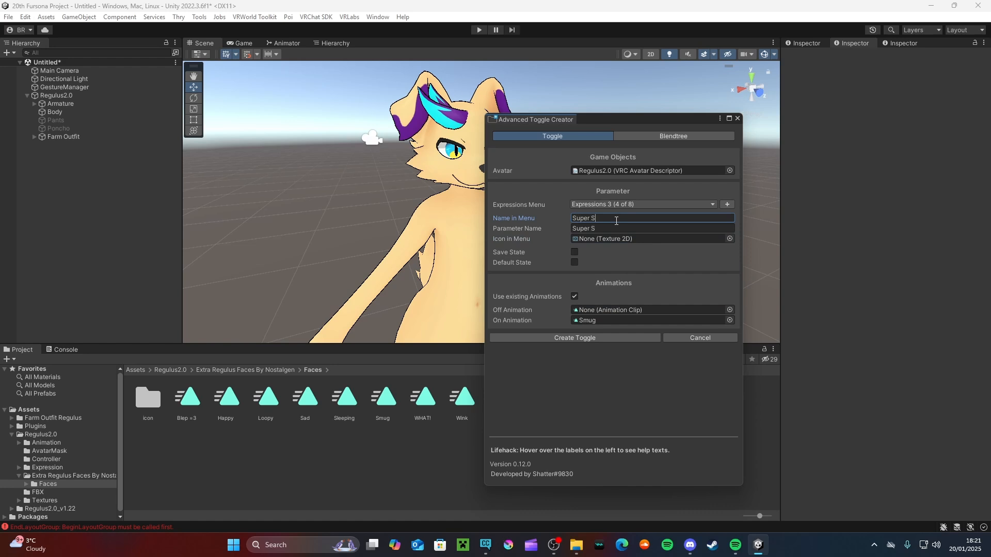
{"action": "type", "text": "face"}
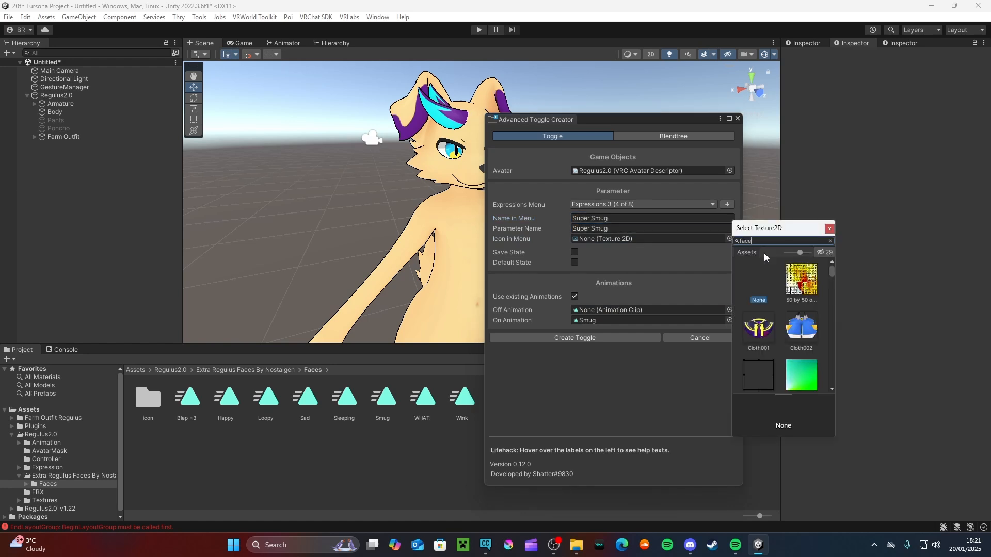
{"action": "scroll", "coordinate": [776, 312], "scroll_direction": "down", "scroll_amount": 2}
{"action": "scroll", "coordinate": [779, 311], "scroll_direction": "down", "scroll_amount": 4}
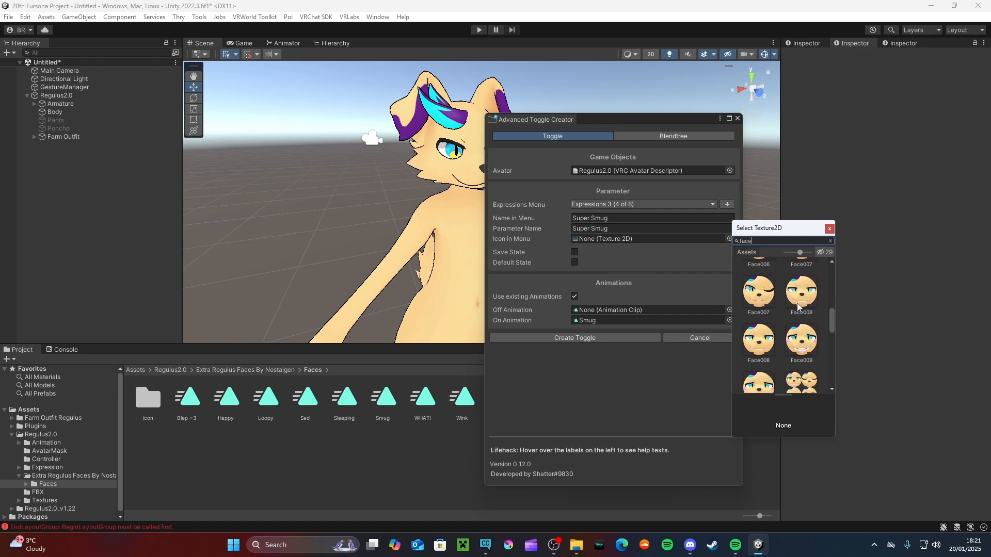
{"action": "double_click", "coordinate": [797, 302]}
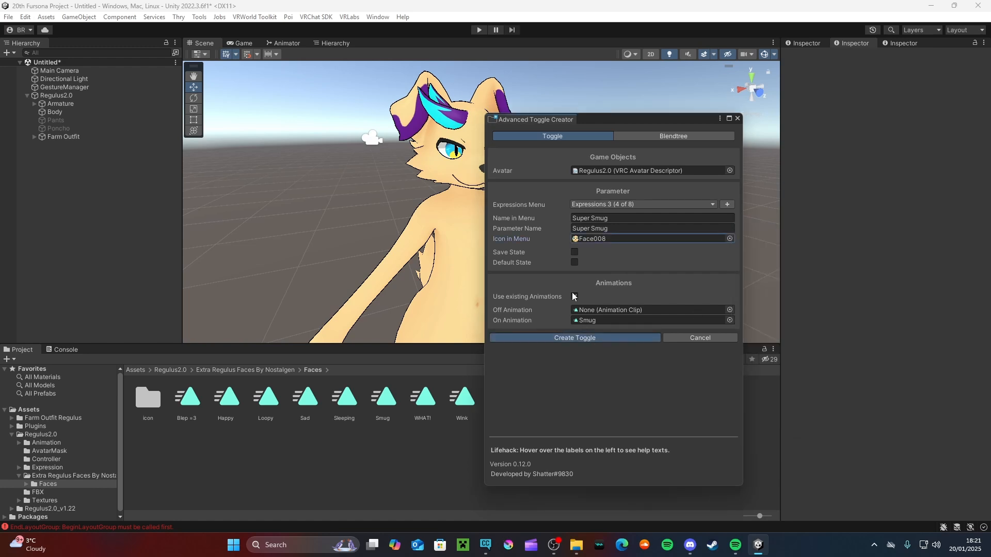
{"action": "left_click", "coordinate": [568, 336]}
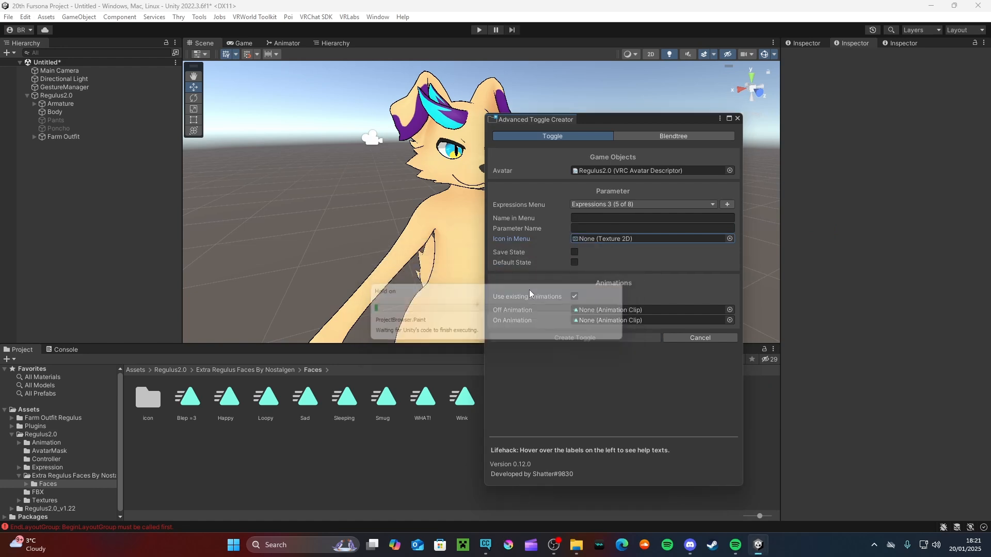
Create a toggle named WHAT! in Expressions 3, with the WHAT! clip as On Animation and a face texture as its icon.
{"action": "left_click_drag", "start_coordinate": [422, 397], "coordinate": [636, 320]}
{"action": "left_click", "coordinate": [598, 218]}
{"action": "type", "text": "WHAT!"}
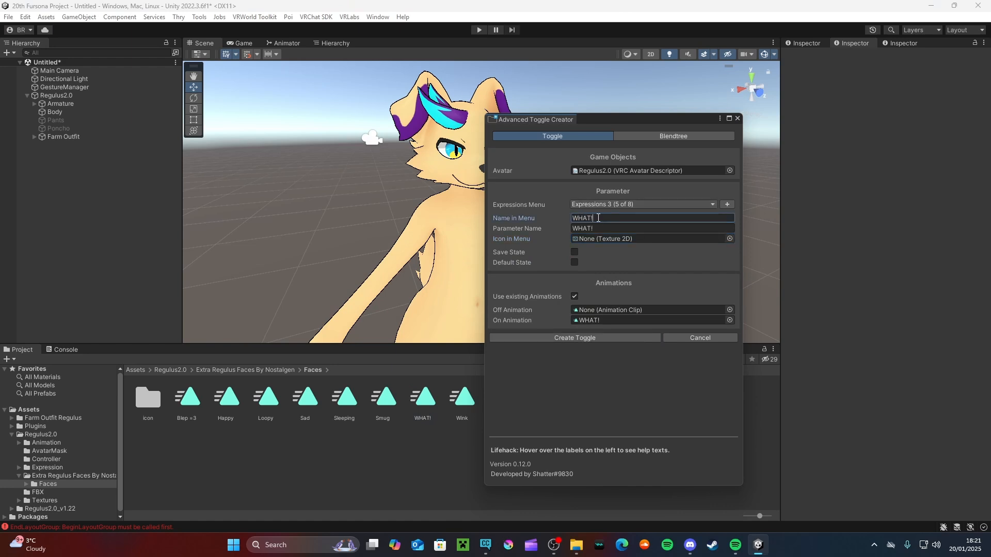
{"action": "left_click", "coordinate": [730, 239]}
{"action": "type", "text": "face"}
{"action": "scroll", "coordinate": [795, 340], "scroll_direction": "down", "scroll_amount": 2}
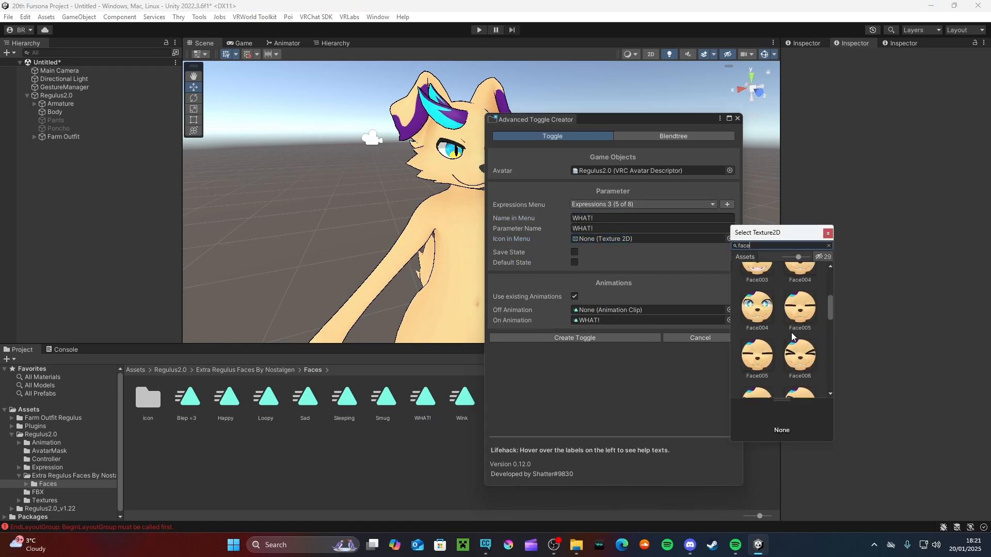
{"action": "scroll", "coordinate": [794, 340], "scroll_direction": "down", "scroll_amount": 3}
{"action": "scroll", "coordinate": [780, 332], "scroll_direction": "down", "scroll_amount": 3}
{"action": "scroll", "coordinate": [764, 359], "scroll_direction": "up", "scroll_amount": 10}
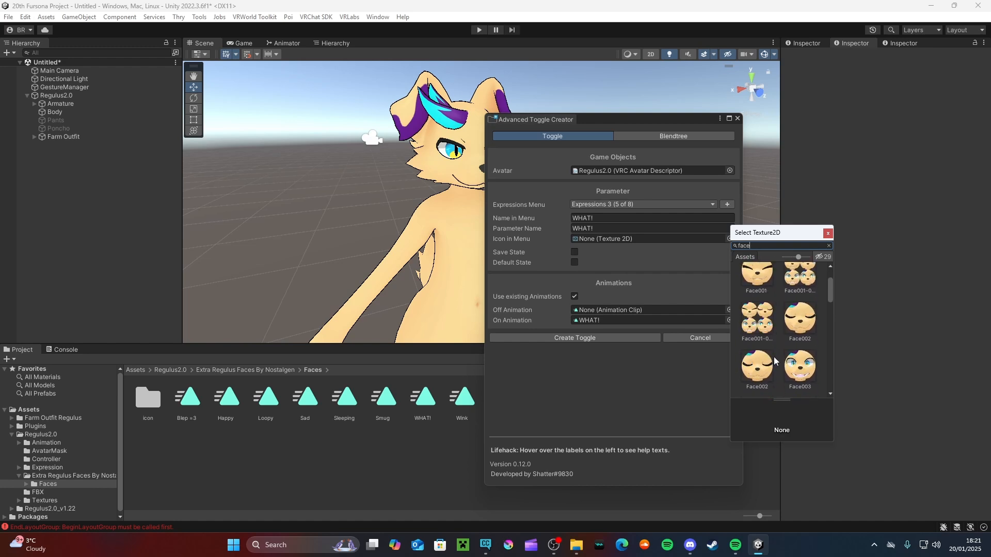
{"action": "double_click", "coordinate": [800, 336]}
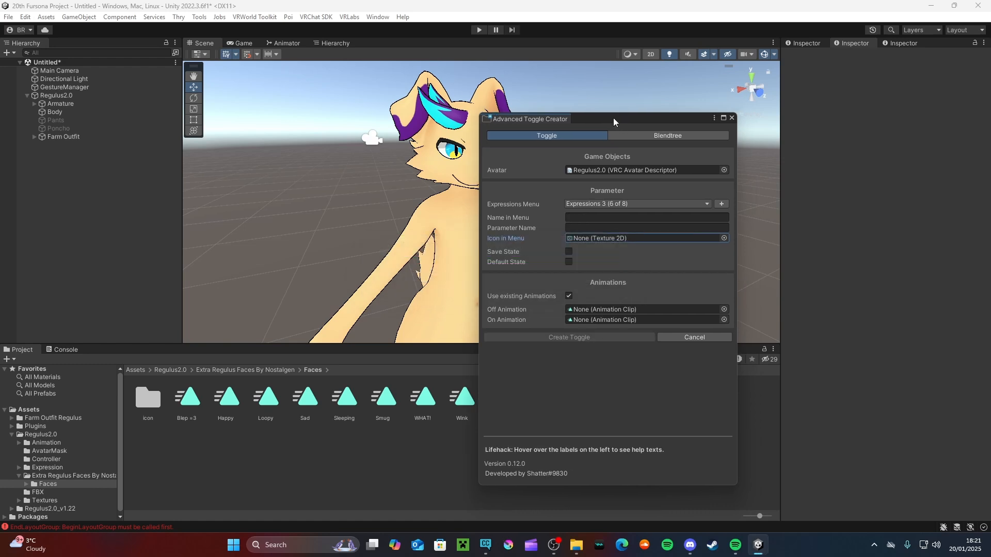
Close the Advanced Toggle Creator and open the Expressions_3 menu asset from the Regulus2.0 Expression folder.
{"action": "left_click_drag", "start_coordinate": [614, 119], "coordinate": [601, 122]}
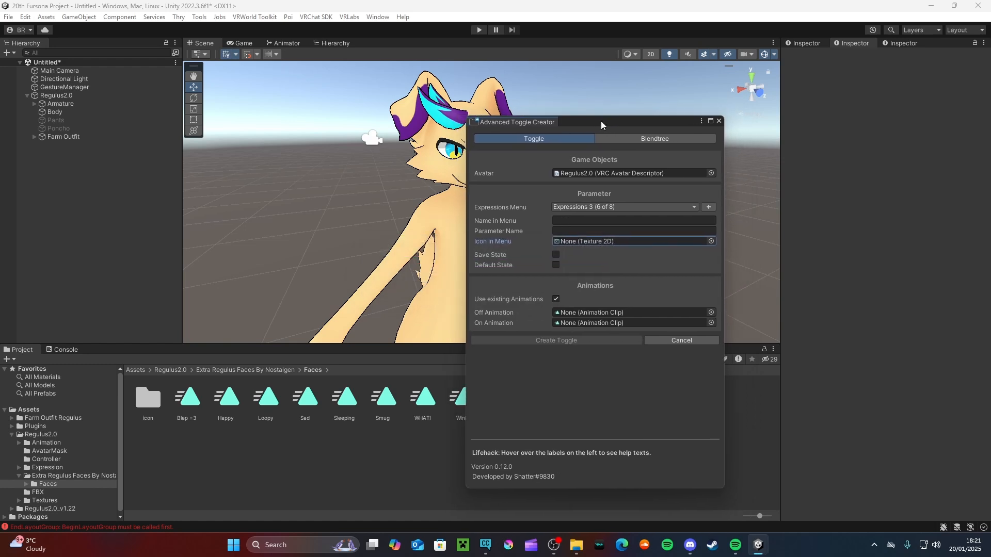
{"action": "left_click", "coordinate": [719, 121]}
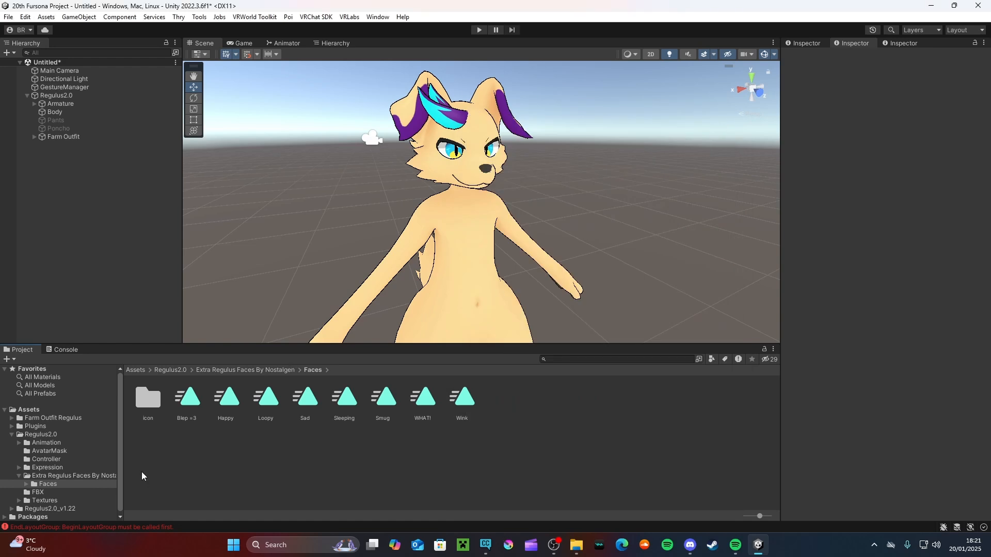
{"action": "left_click", "coordinate": [36, 466]}
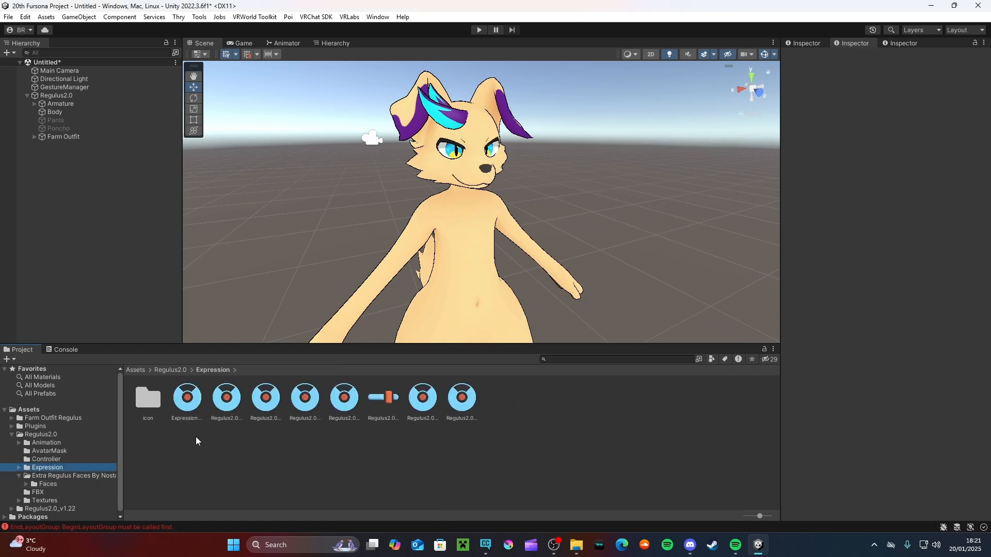
{"action": "left_click", "coordinate": [187, 400]}
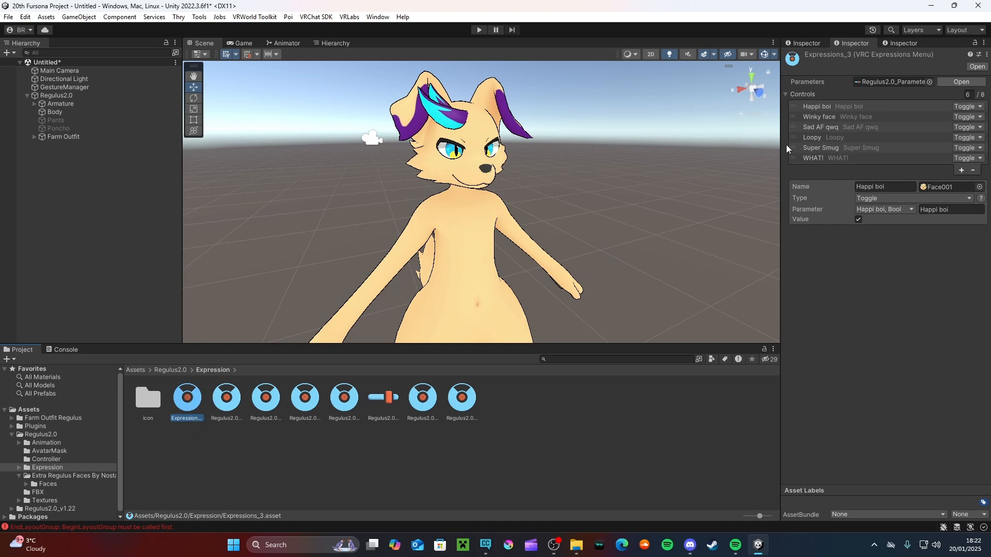
Open the Regulus 2.0_Main menu asset and move its Expressions 3 control above Tail Controls.
{"action": "left_click", "coordinate": [351, 405]}
{"action": "left_click", "coordinate": [387, 401]}
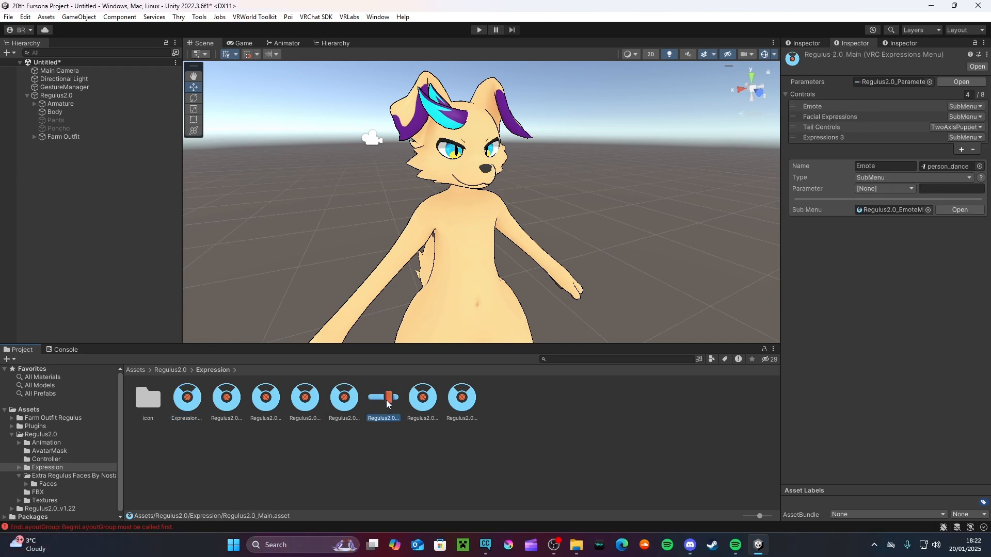
{"action": "left_click", "coordinate": [351, 403]}
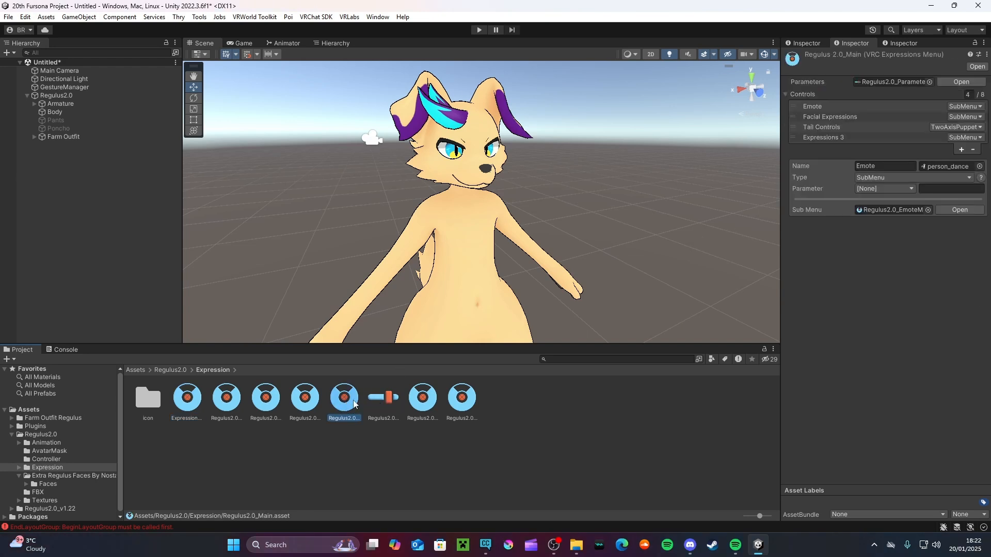
{"action": "left_click", "coordinate": [826, 138]}
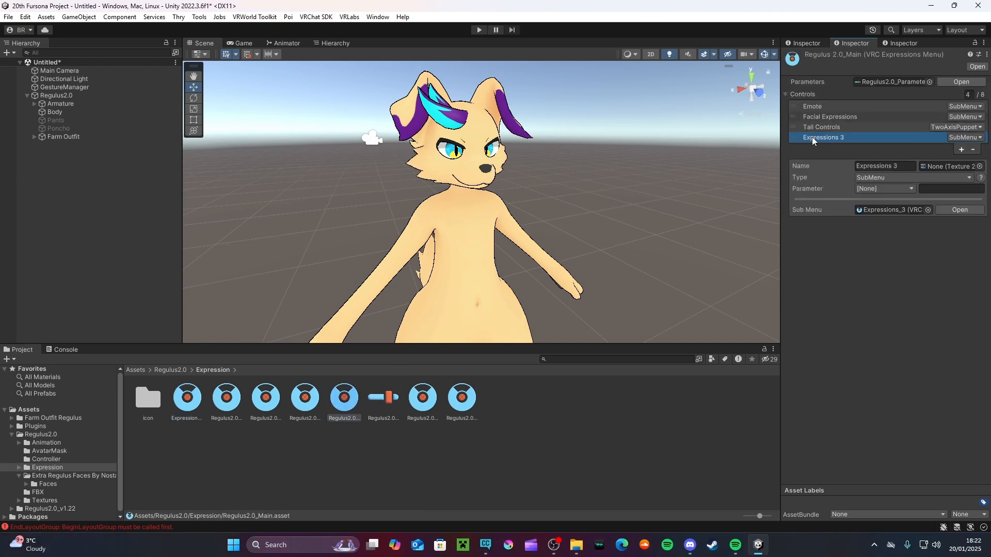
{"action": "left_click_drag", "start_coordinate": [810, 138], "coordinate": [813, 126]}
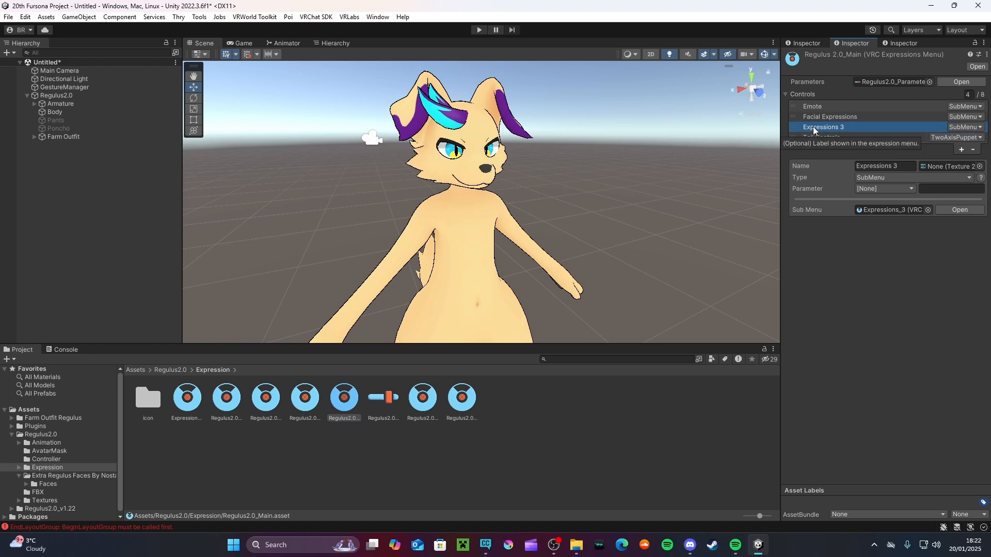
Set the Face001-004 texture as the icon of the Expressions 3 control in the Main menu.
{"action": "left_click", "coordinate": [979, 166]}
{"action": "type", "text": "face"}
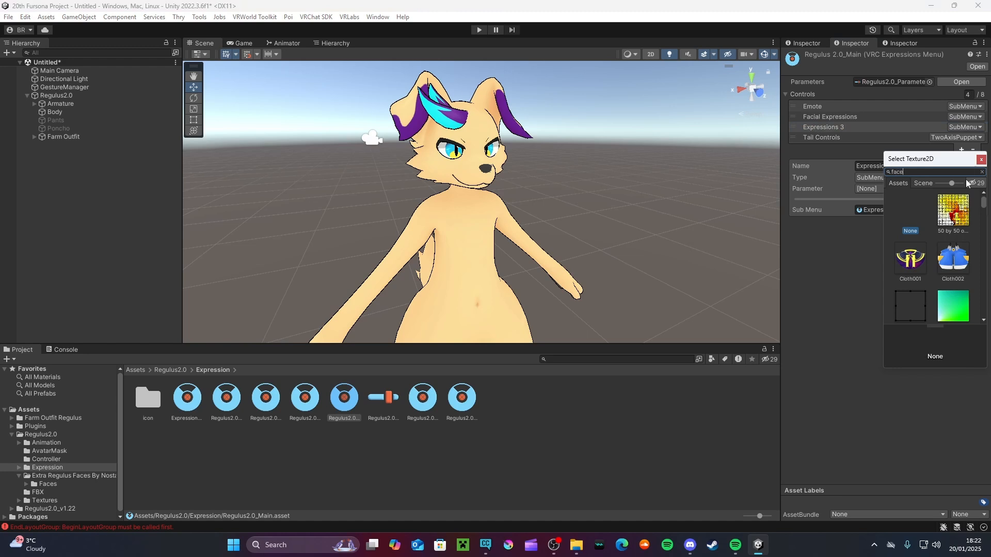
{"action": "double_click", "coordinate": [917, 296]}
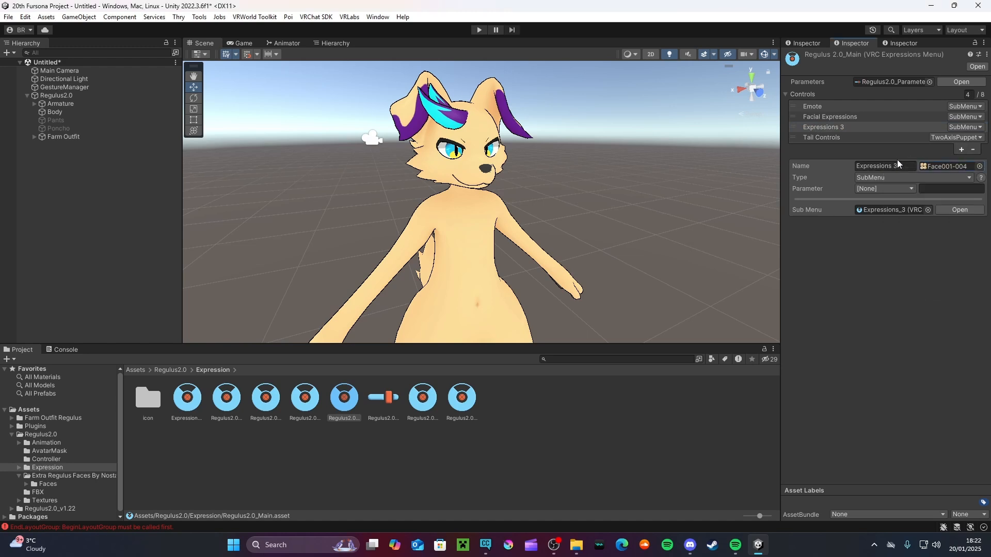
{"action": "left_click", "coordinate": [809, 127]}
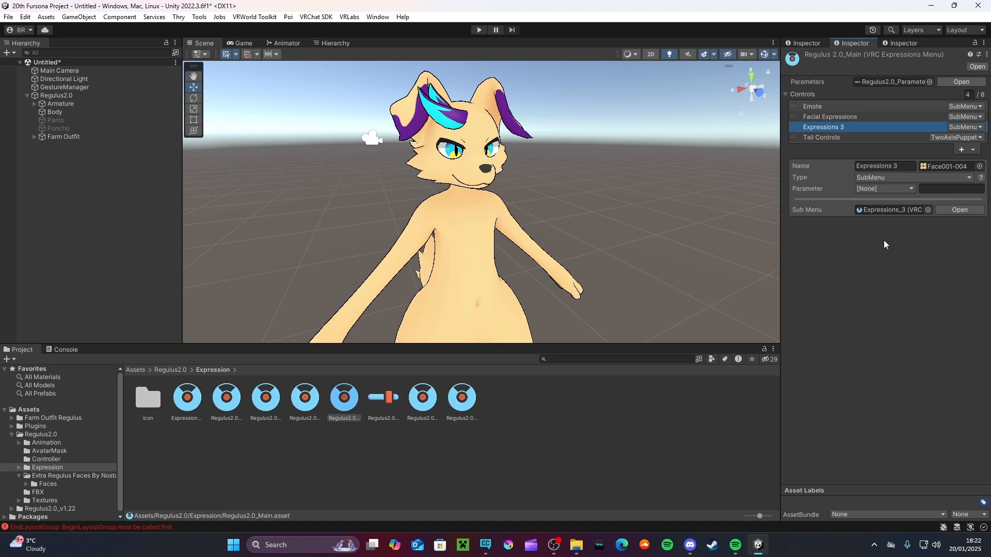
Add a new control to the Regulus 2.0_Face Menu and check its available parameters.
{"action": "left_click", "coordinate": [314, 398]}
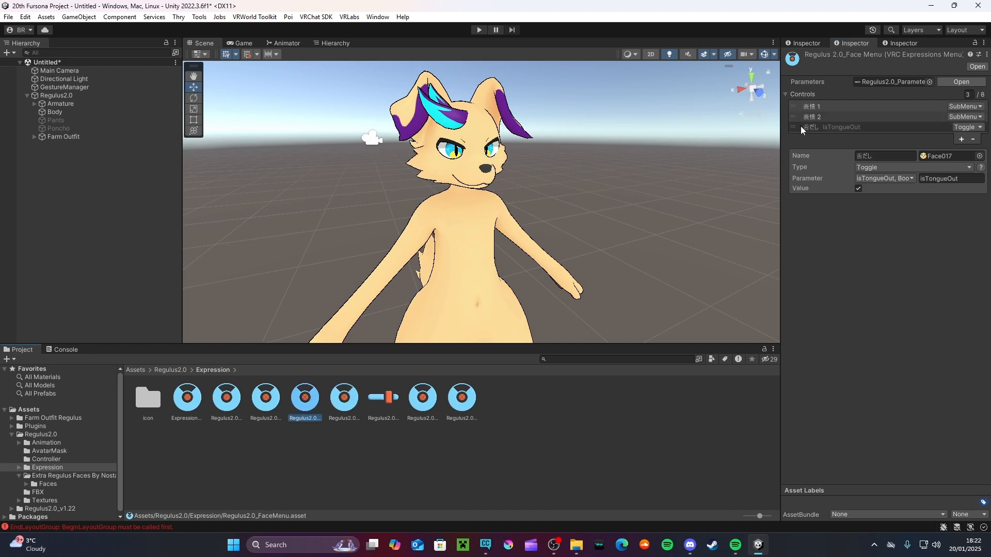
{"action": "left_click", "coordinate": [962, 140]}
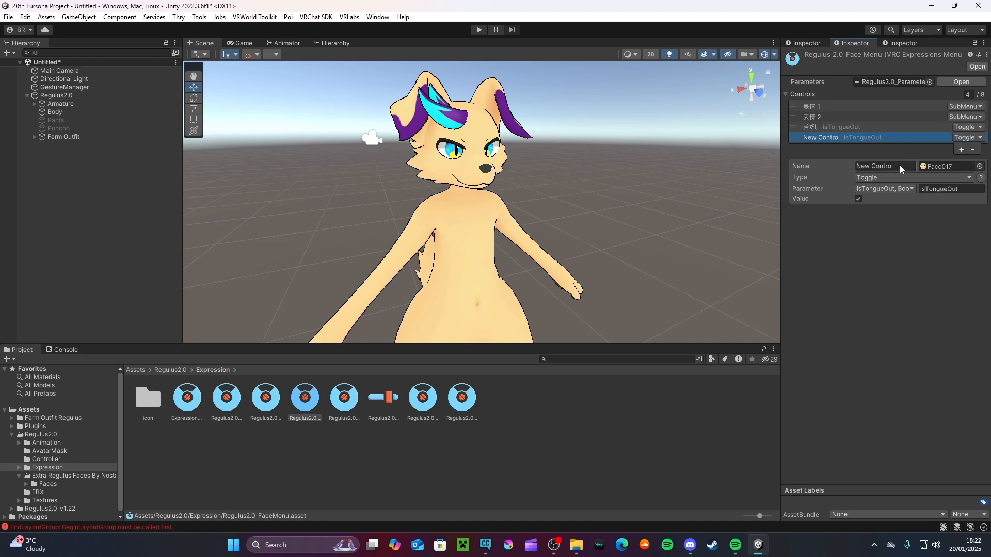
{"action": "left_click", "coordinate": [896, 188]}
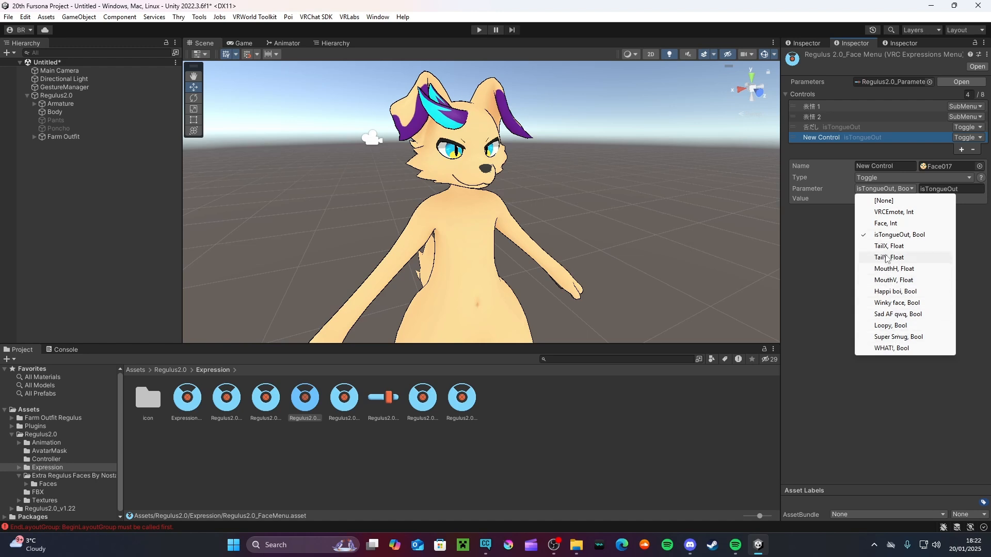
{"action": "left_click", "coordinate": [817, 242]}
Check the parameter assignment of the Expressions 3 control in the Main menu for reference.
{"action": "left_click", "coordinate": [338, 400]}
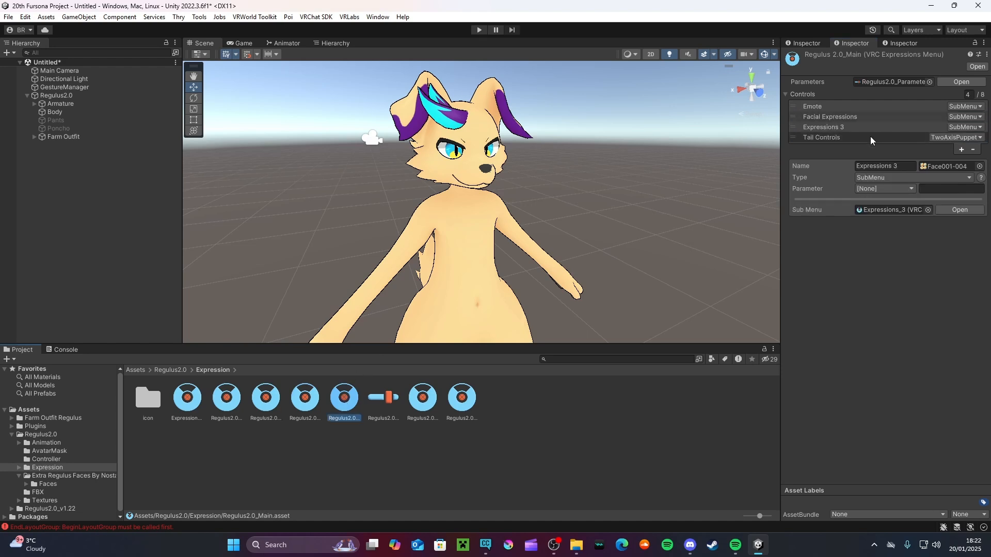
{"action": "left_click", "coordinate": [854, 126]}
{"action": "left_click", "coordinate": [909, 189]}
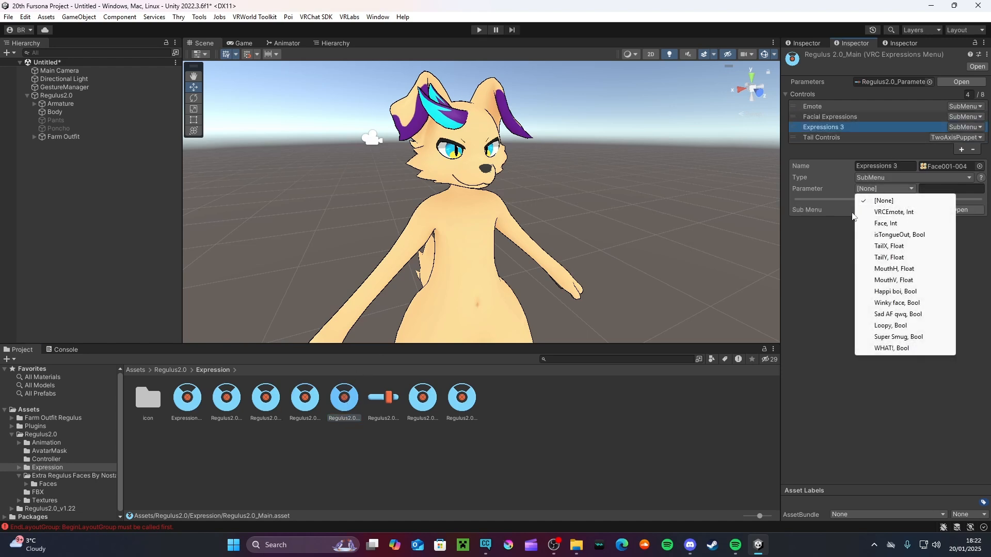
{"action": "left_click", "coordinate": [828, 228]}
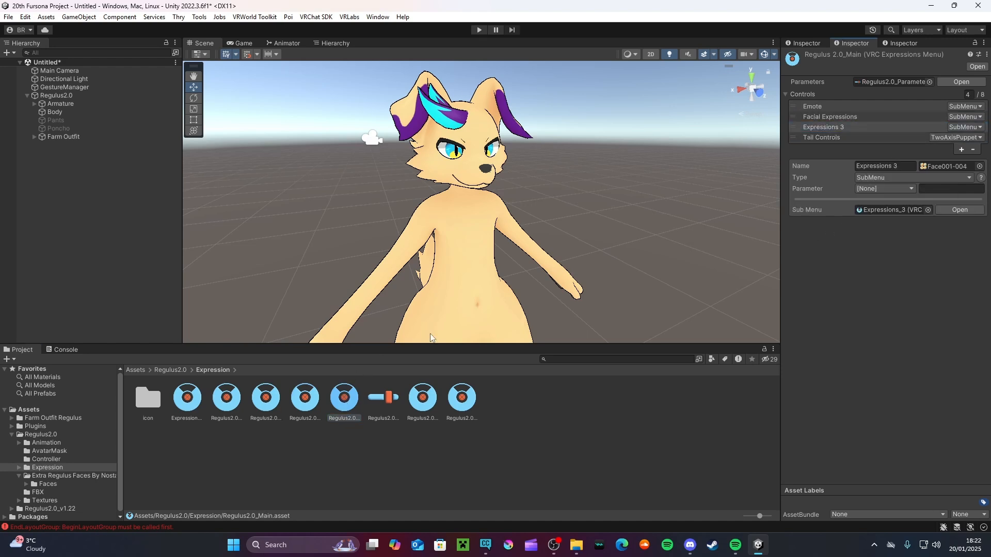
Copy the name Expressions 3 from the Main menu's control to the new control in the Face Menu.
{"action": "left_click", "coordinate": [301, 400]}
{"action": "left_click", "coordinate": [344, 398]}
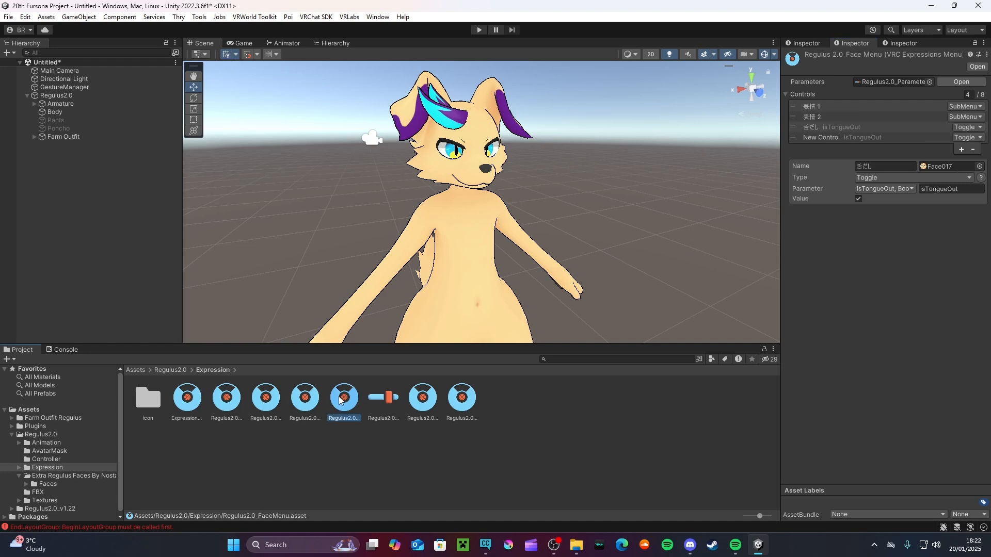
{"action": "left_click", "coordinate": [903, 167]}
{"action": "key", "text": "ctrl+c"}
{"action": "left_click", "coordinate": [360, 405]}
{"action": "left_click", "coordinate": [298, 395]}
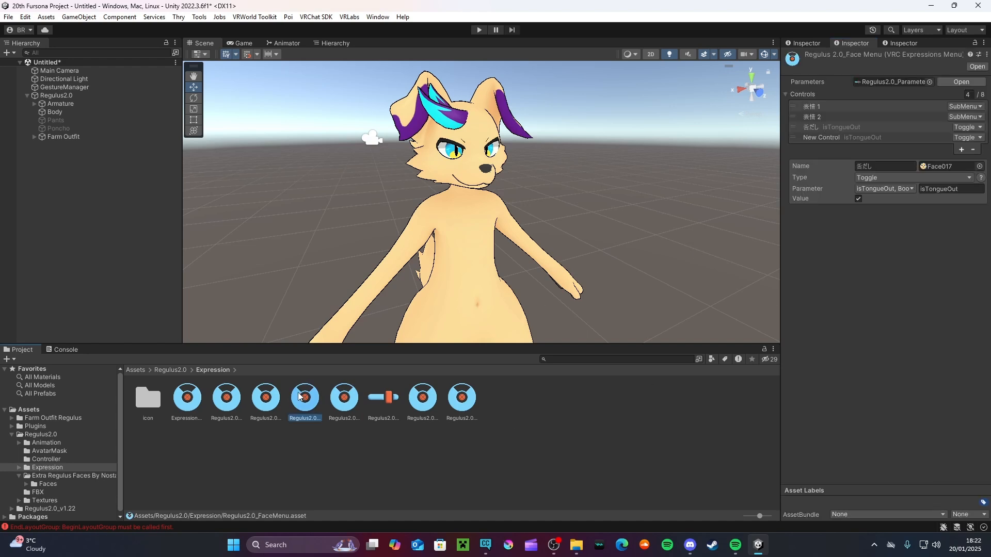
{"action": "left_click", "coordinate": [863, 141]}
{"action": "left_click", "coordinate": [877, 166]}
{"action": "key", "text": "ctrl+v"}
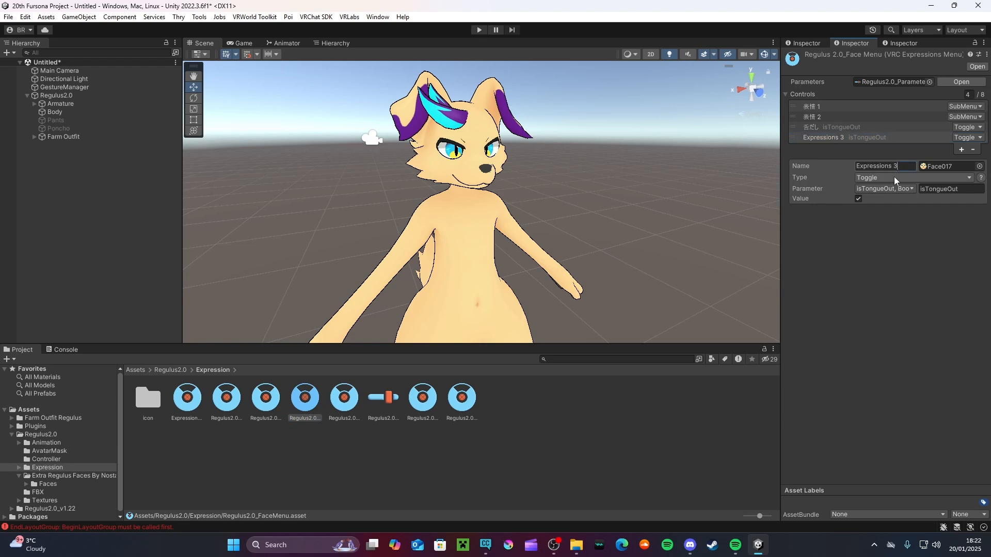
Make the Face Menu's Expressions 3 control a SubMenu with parameter [None] and assign Expressions_3 as its sub menu.
{"action": "left_click", "coordinate": [896, 178]}
{"action": "left_click", "coordinate": [888, 212]}
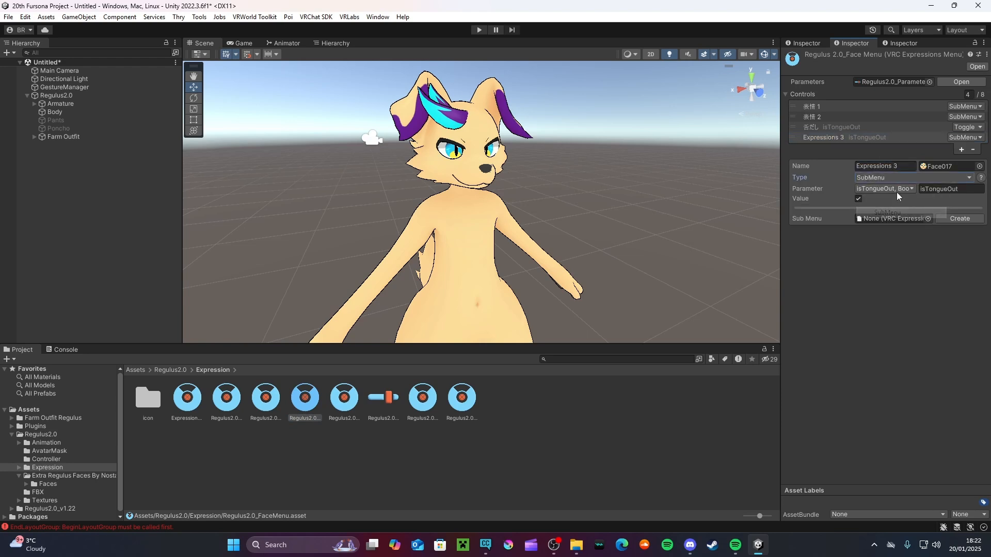
{"action": "left_click", "coordinate": [897, 190]}
{"action": "left_click", "coordinate": [892, 201]}
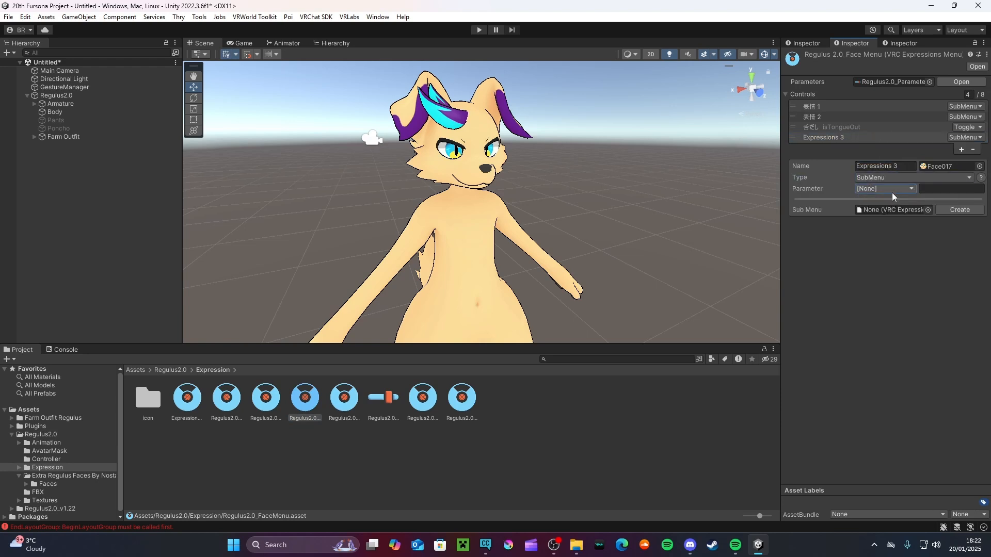
{"action": "left_click_drag", "start_coordinate": [181, 405], "coordinate": [900, 211]}
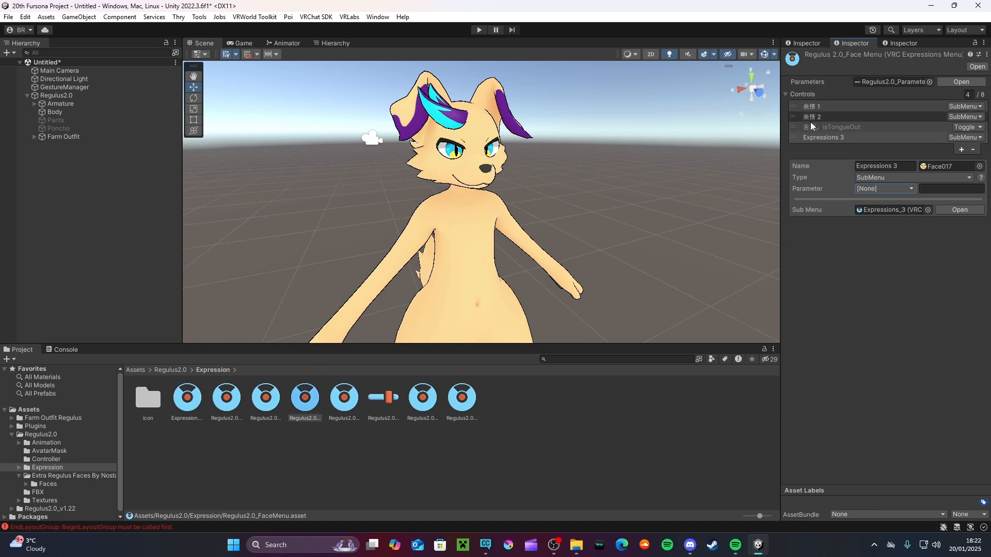
Remove the Expressions 3 control from the Regulus 2.0_Main menu.
{"action": "left_click", "coordinate": [343, 397]}
{"action": "left_click", "coordinate": [841, 127]}
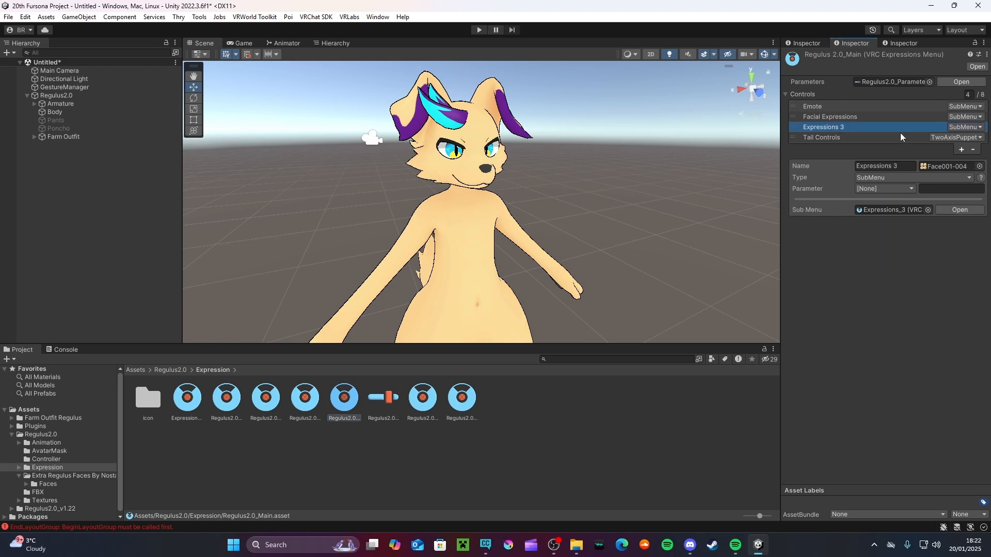
{"action": "left_click", "coordinate": [973, 150]}
Move the Expressions 3 control above the isTongueOut toggle in the Regulus 2.0_Face Menu.
{"action": "left_click", "coordinate": [305, 397]}
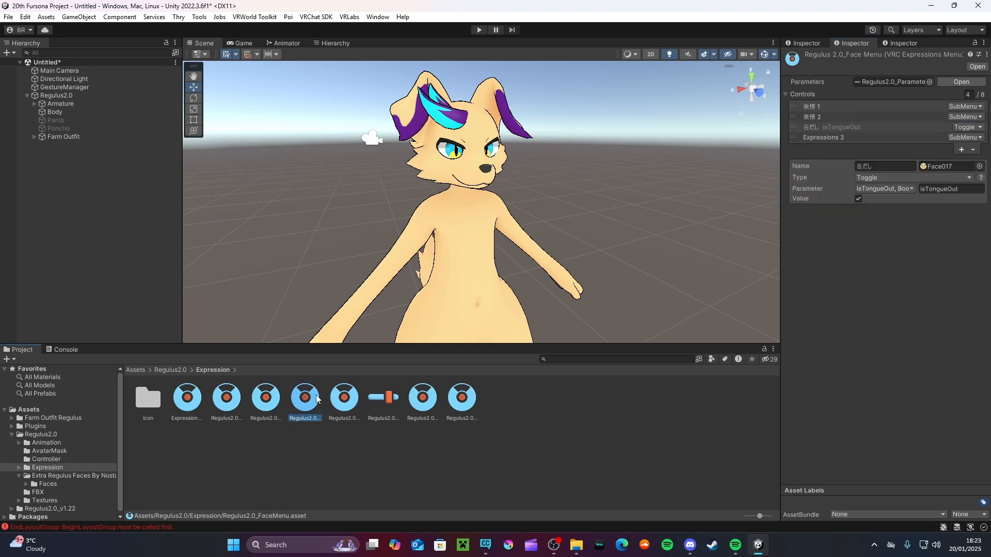
{"action": "left_click", "coordinate": [820, 137]}
{"action": "left_click_drag", "start_coordinate": [821, 137], "coordinate": [820, 125]}
Rename the Face Menu's second submenu Expressions 2 and its first submenu Expressions 1.
{"action": "left_click", "coordinate": [834, 117]}
{"action": "left_click", "coordinate": [899, 165]}
{"action": "type", "text": "Exp"}
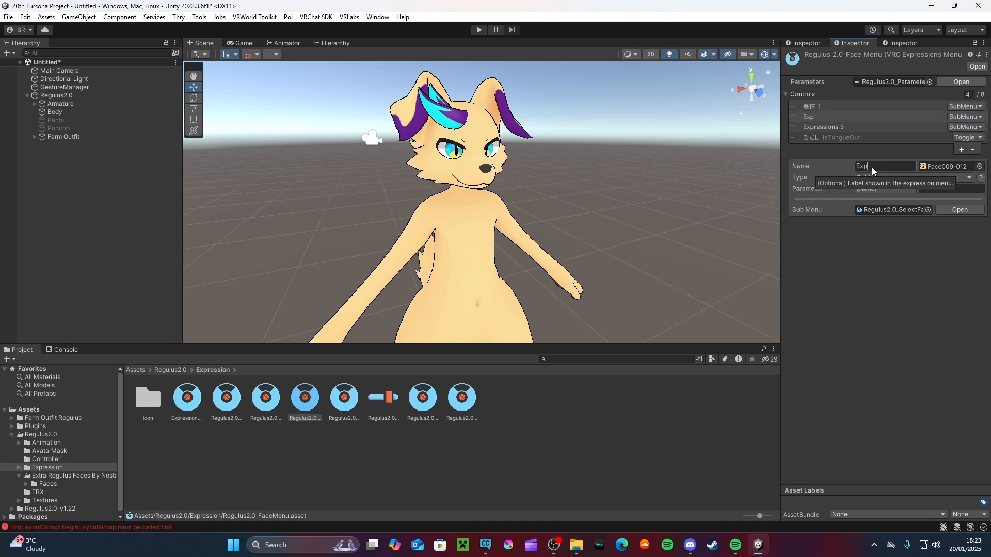
{"action": "type", "text": "ressions 2"}
{"action": "left_click", "coordinate": [881, 107]}
{"action": "left_click", "coordinate": [888, 165]}
{"action": "type", "text": "Expressions"}
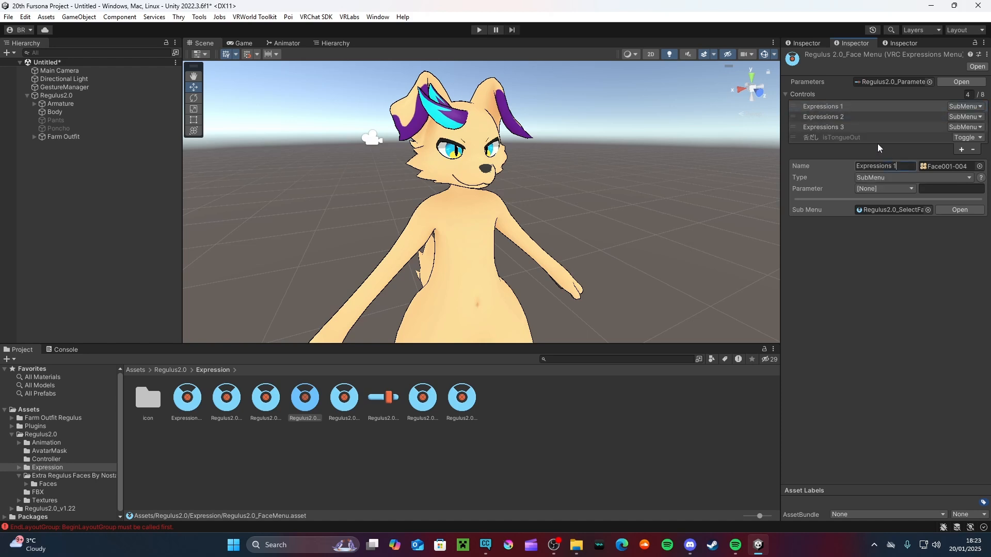
Rename the isTongueOut toggle in the Face Menu Blep, and select the Expressions 3 control.
{"action": "left_click", "coordinate": [878, 138]}
{"action": "left_click", "coordinate": [888, 164]}
{"action": "type", "text": "Blep"}
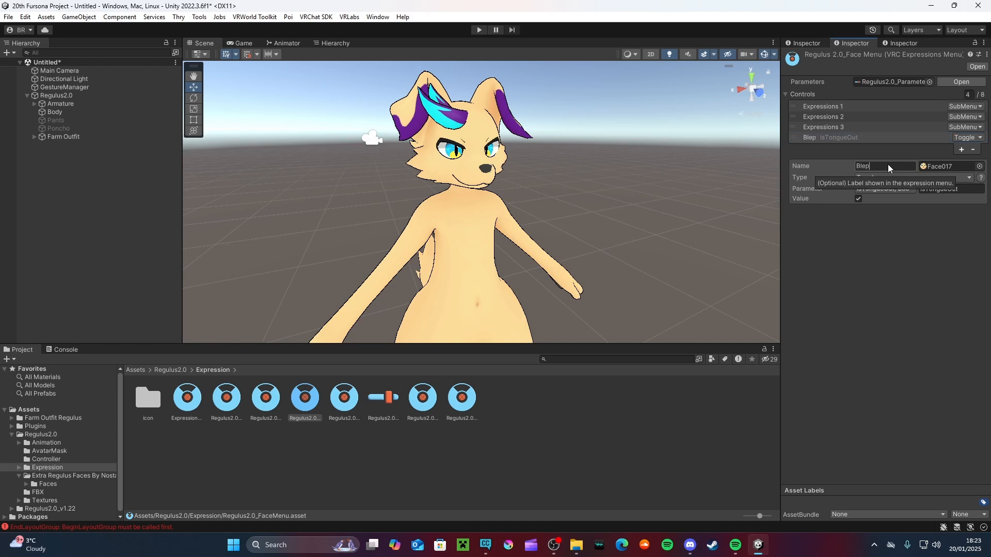
{"action": "left_click", "coordinate": [838, 139]}
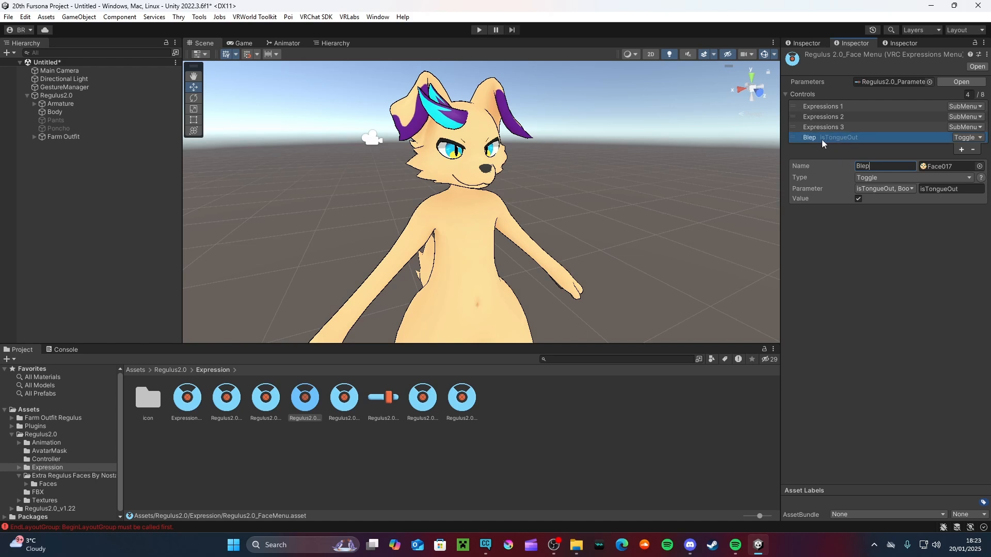
{"action": "left_click", "coordinate": [866, 128]}
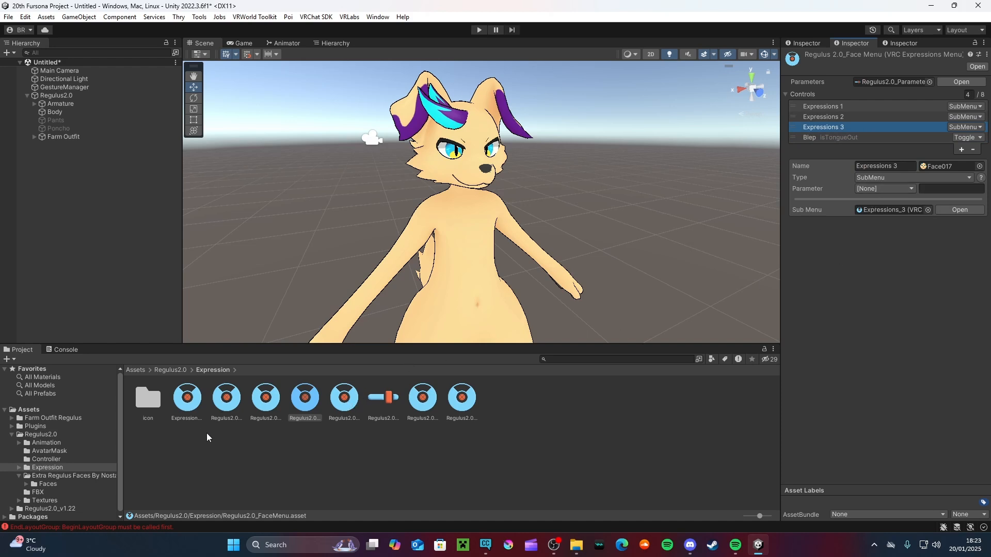
Return to the root Assets folder and collapse the Regulus2.0 folder in the project tree.
{"action": "left_click", "coordinate": [230, 453]}
{"action": "left_click", "coordinate": [30, 410]}
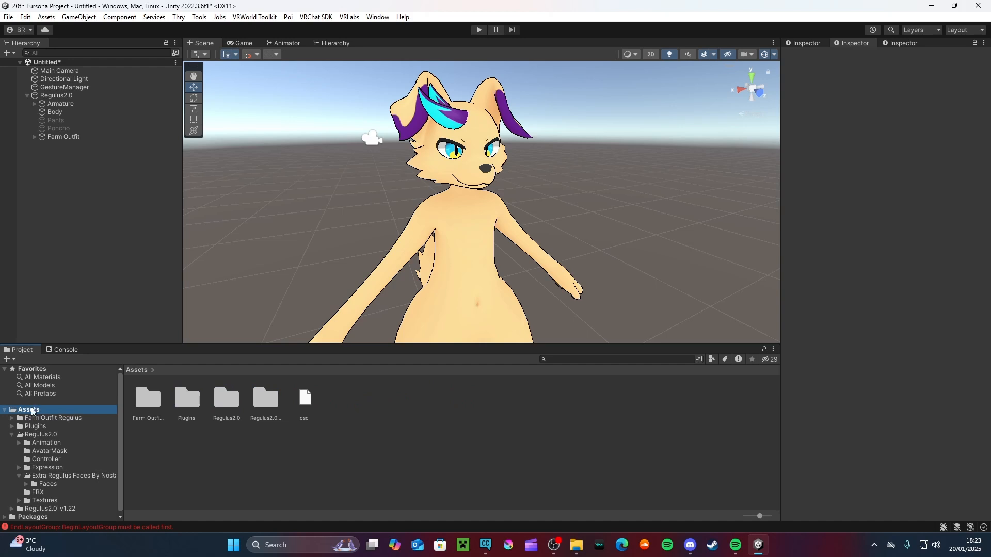
{"action": "left_click", "coordinate": [11, 434]}
{"action": "left_click", "coordinate": [258, 469]}
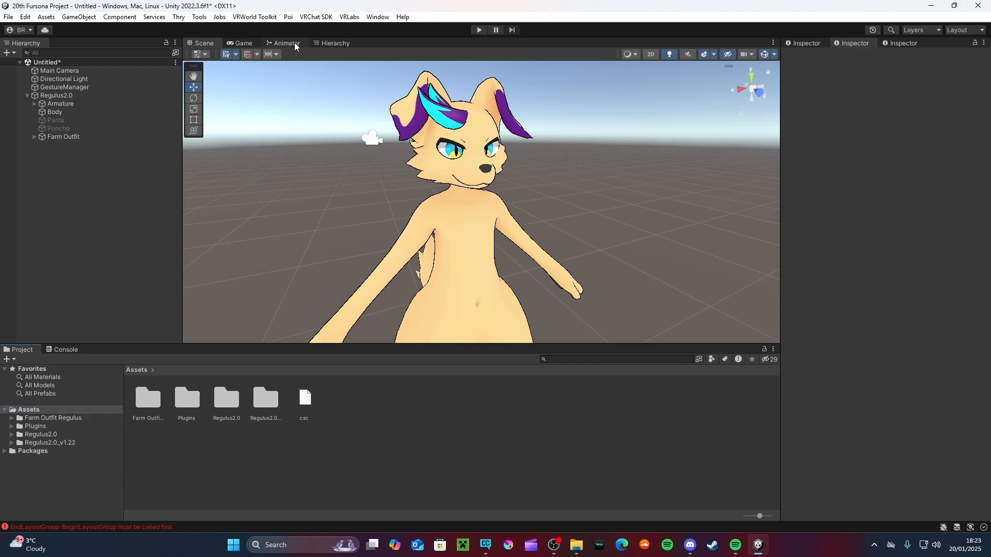
{"action": "left_click", "coordinate": [772, 43]}
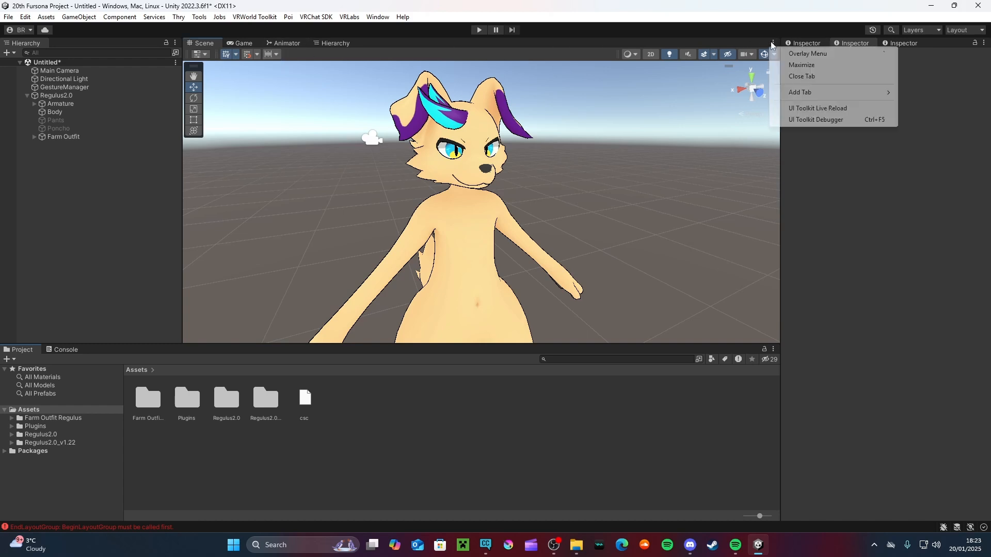
{"action": "mouse_move", "coordinate": [795, 92]}
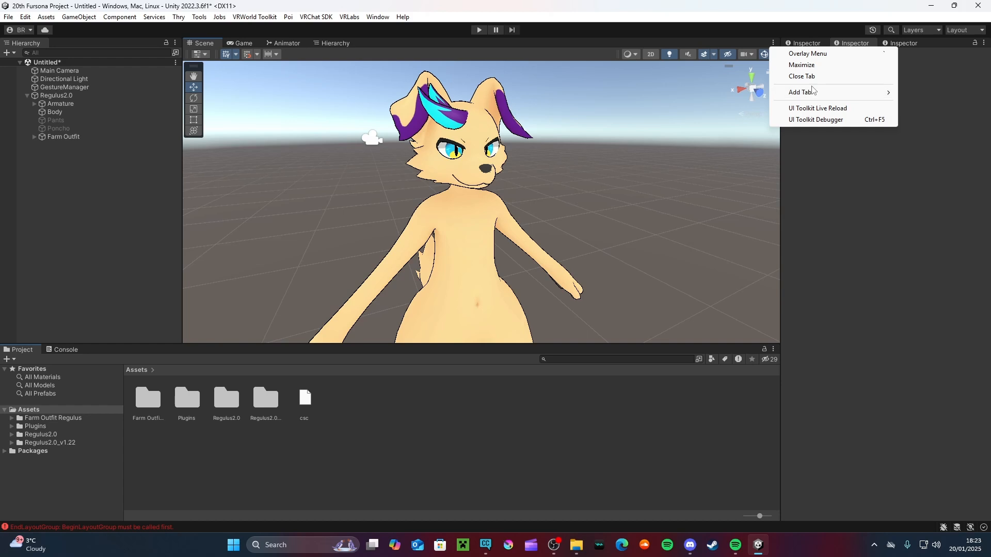
{"action": "mouse_move", "coordinate": [825, 92]}
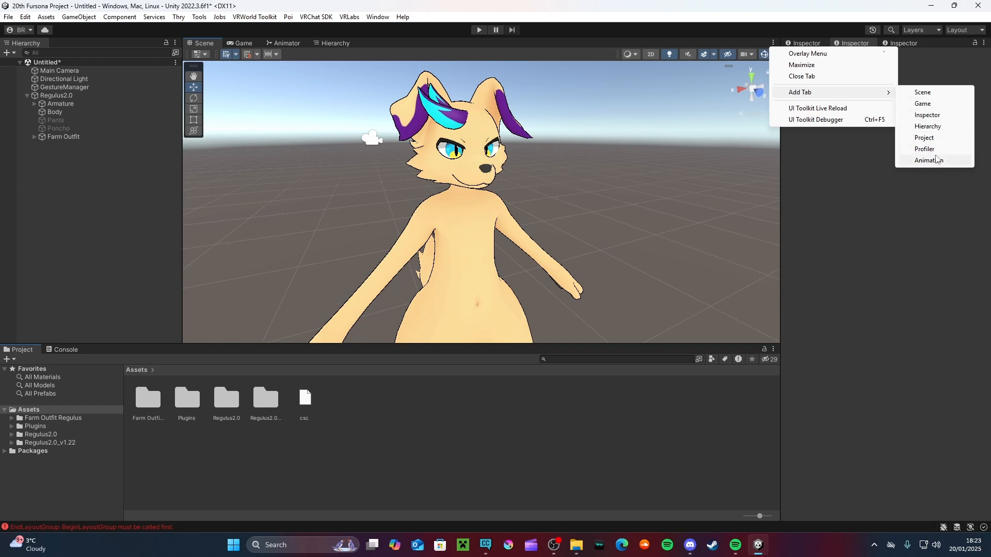
{"action": "left_click", "coordinate": [937, 161]}
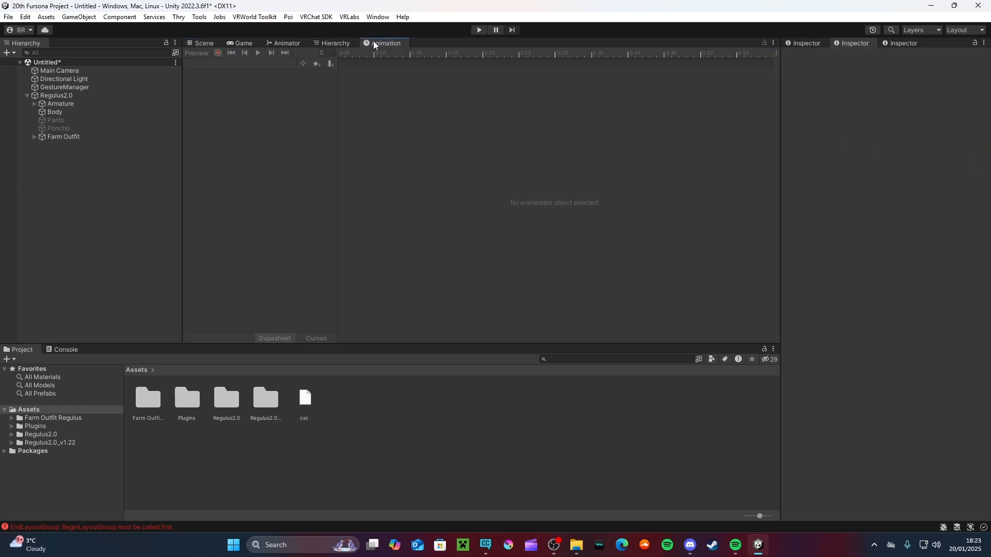
{"action": "middle_click", "coordinate": [395, 46]}
Open the Happi boi layer of the FX controller in the Animator.
{"action": "left_click", "coordinate": [287, 44]}
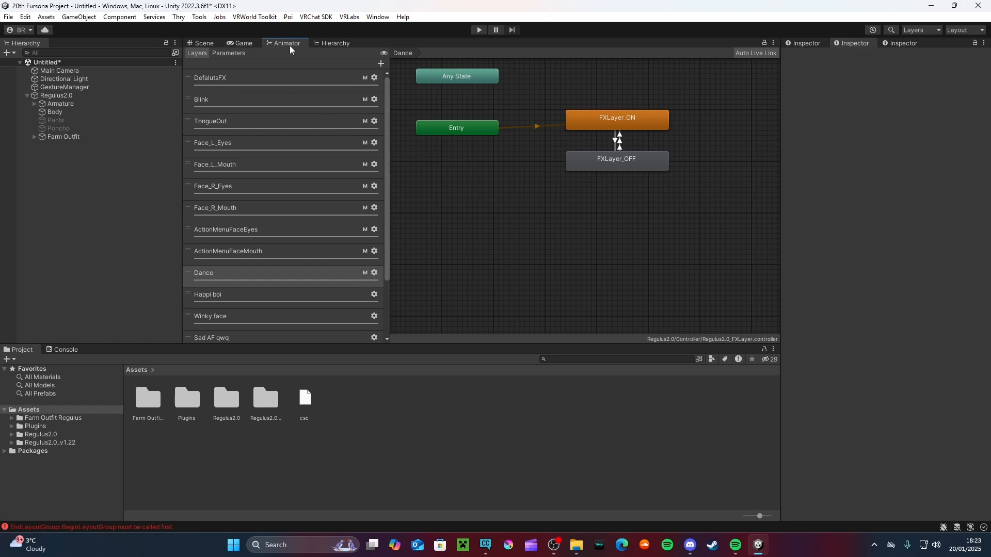
{"action": "left_click", "coordinate": [773, 43]}
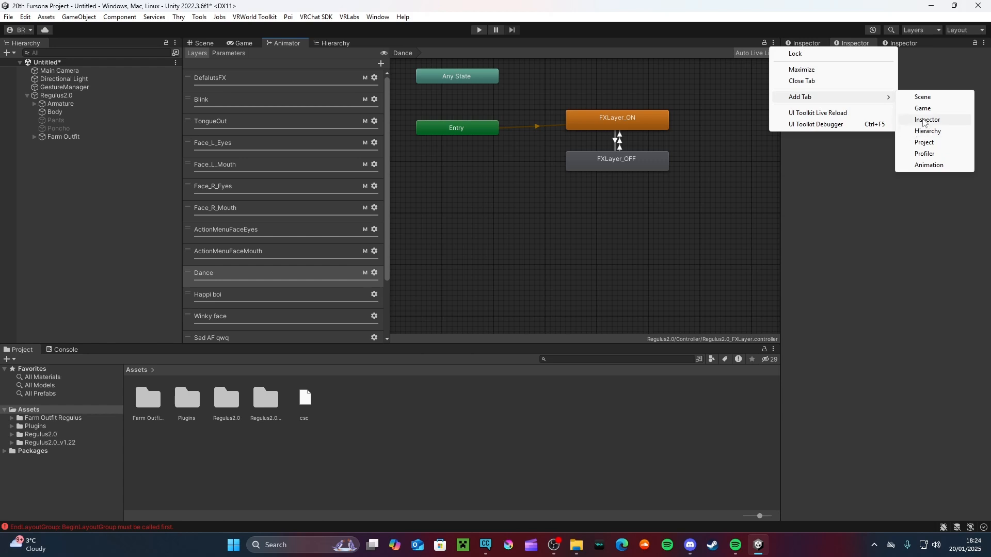
{"action": "left_click", "coordinate": [708, 208]}
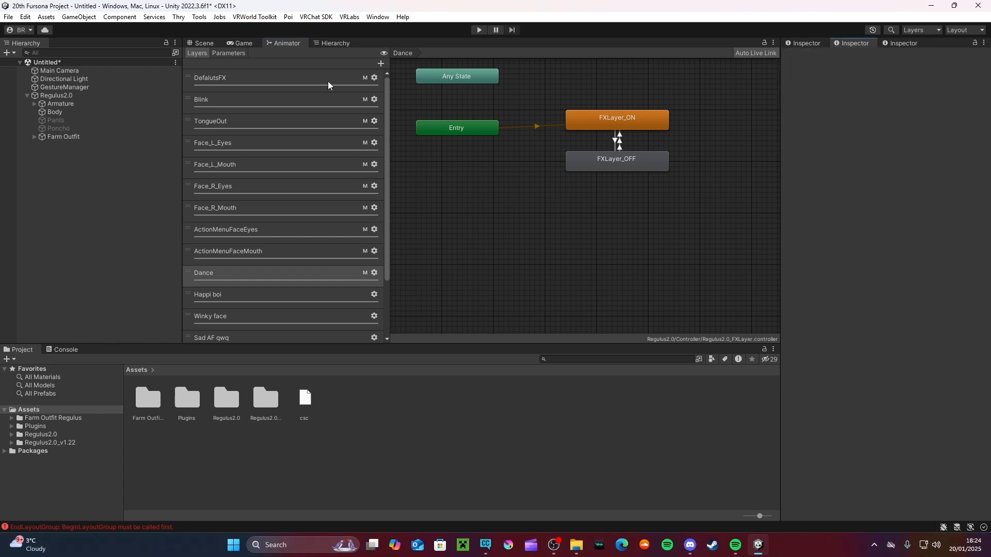
{"action": "left_click", "coordinate": [287, 44]}
{"action": "scroll", "coordinate": [291, 114], "scroll_direction": "down", "scroll_amount": 3}
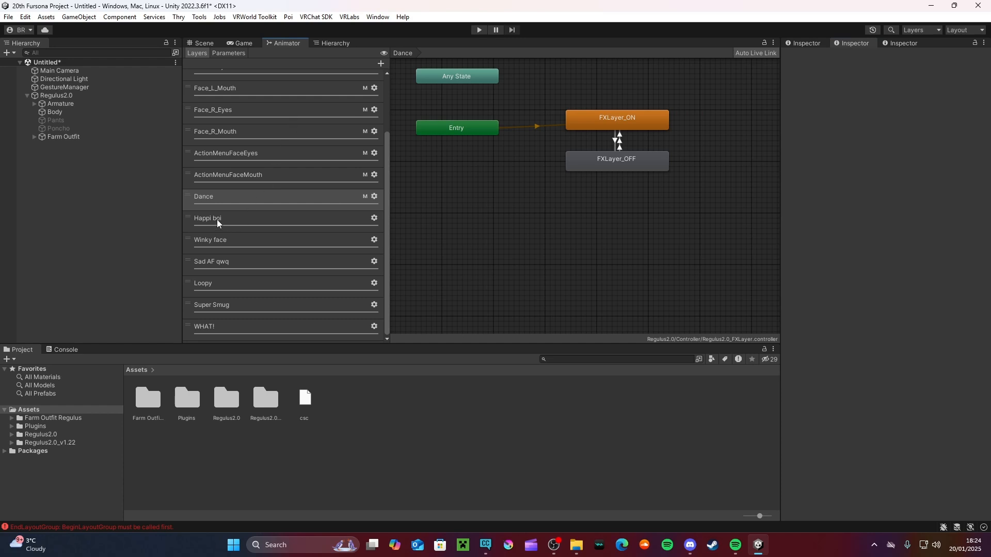
{"action": "left_click", "coordinate": [231, 219]}
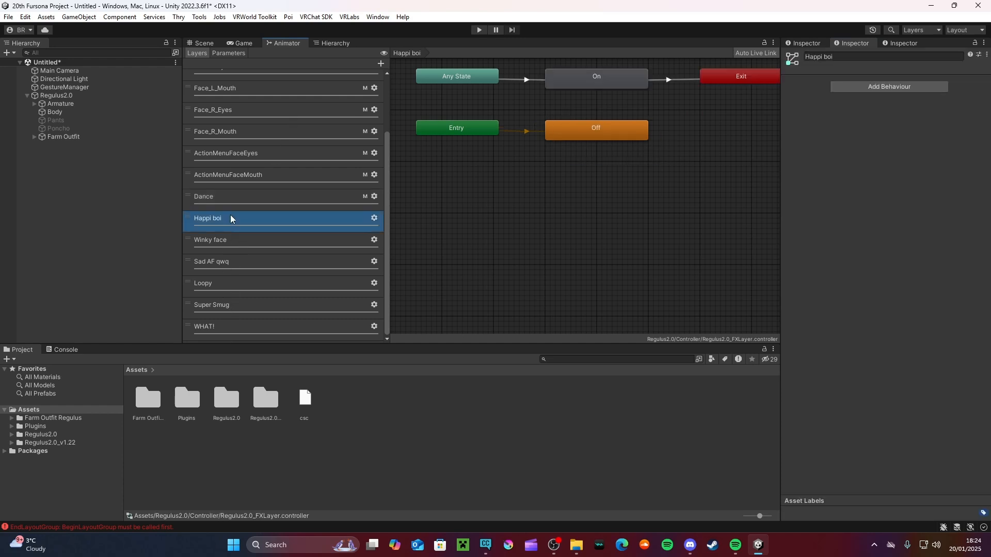
{"action": "middle_click_drag", "start_coordinate": [421, 198], "coordinate": [397, 248]}
{"action": "middle_click_drag", "start_coordinate": [507, 205], "coordinate": [507, 232]}
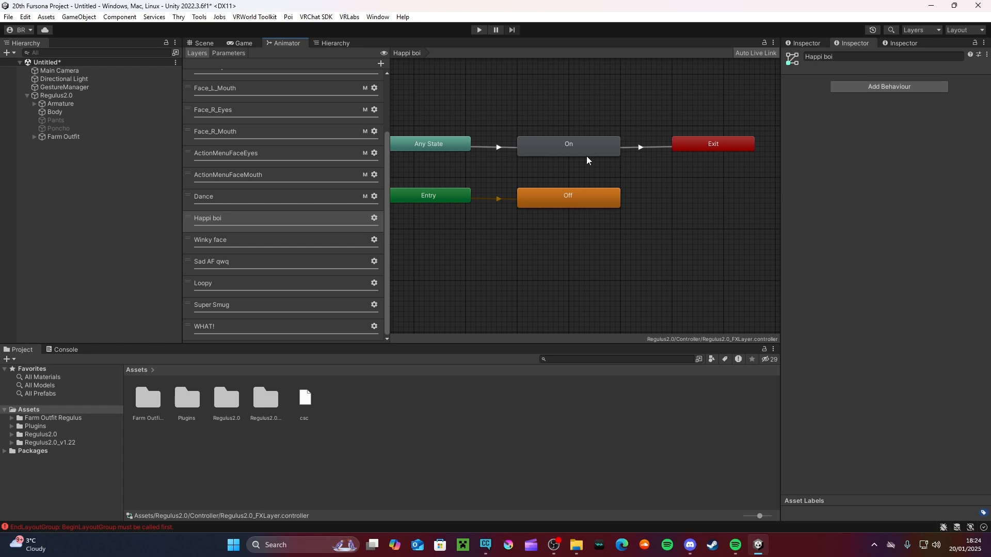
Set Happi boi's Any State to On transition to exit time 0.75 and duration 0.05 s, leaving Has Exit Time disabled.
{"action": "left_click", "coordinate": [498, 148]}
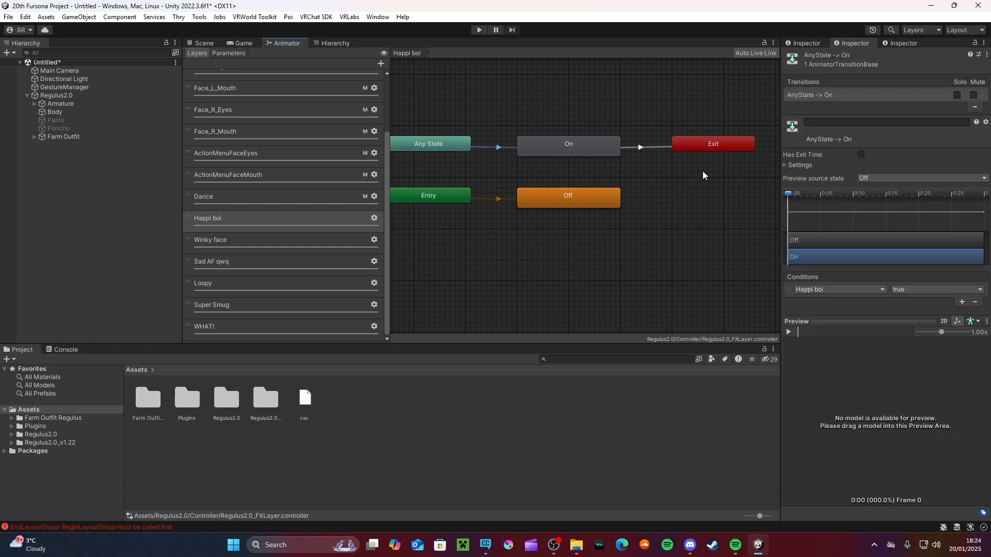
{"action": "left_click", "coordinate": [788, 165]}
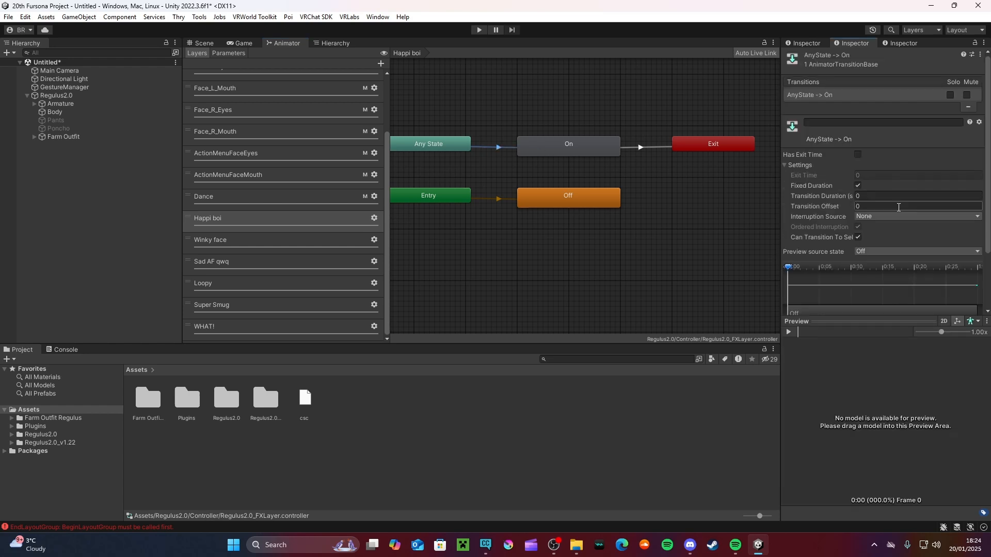
{"action": "left_click", "coordinate": [858, 155]}
{"action": "left_click", "coordinate": [873, 176]}
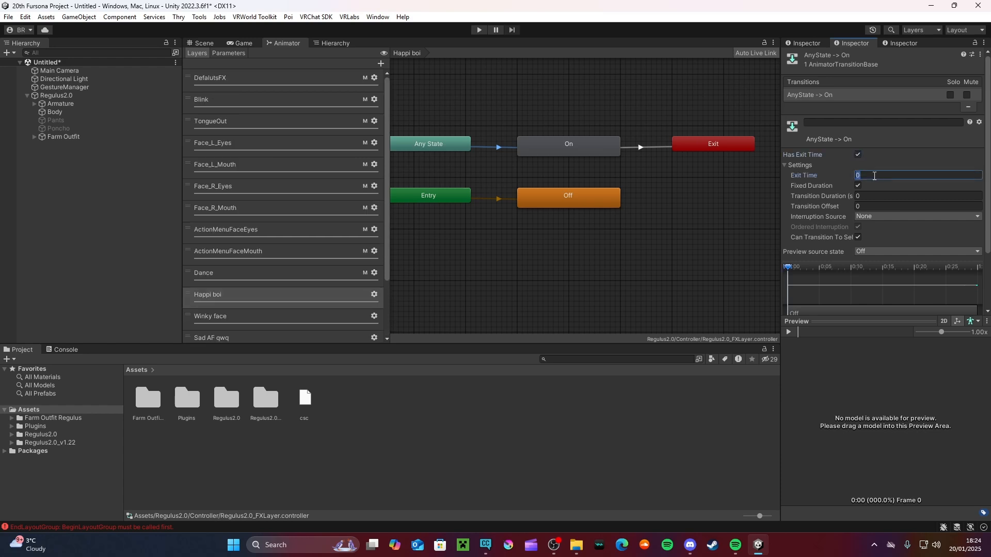
{"action": "type", "text": "0.75"}
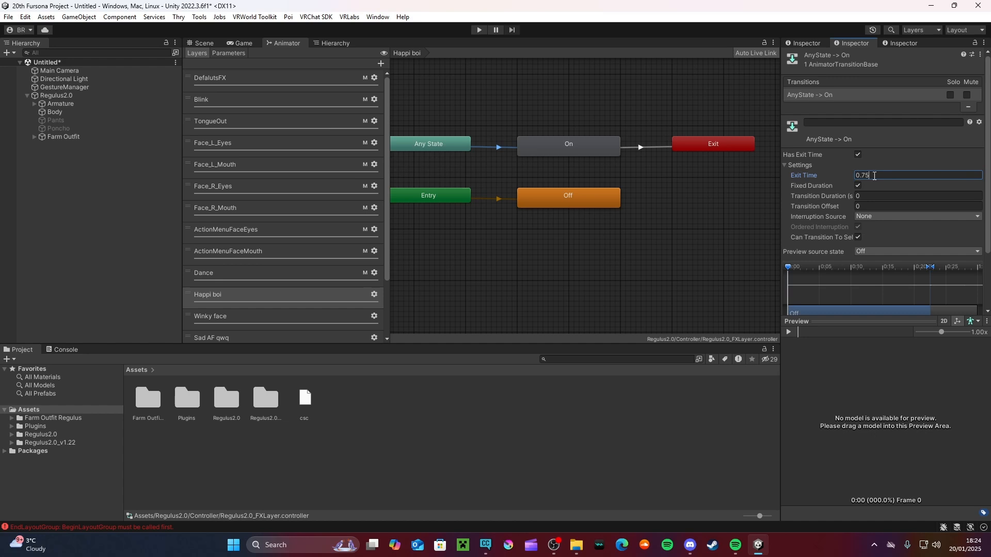
{"action": "left_click", "coordinate": [878, 195]}
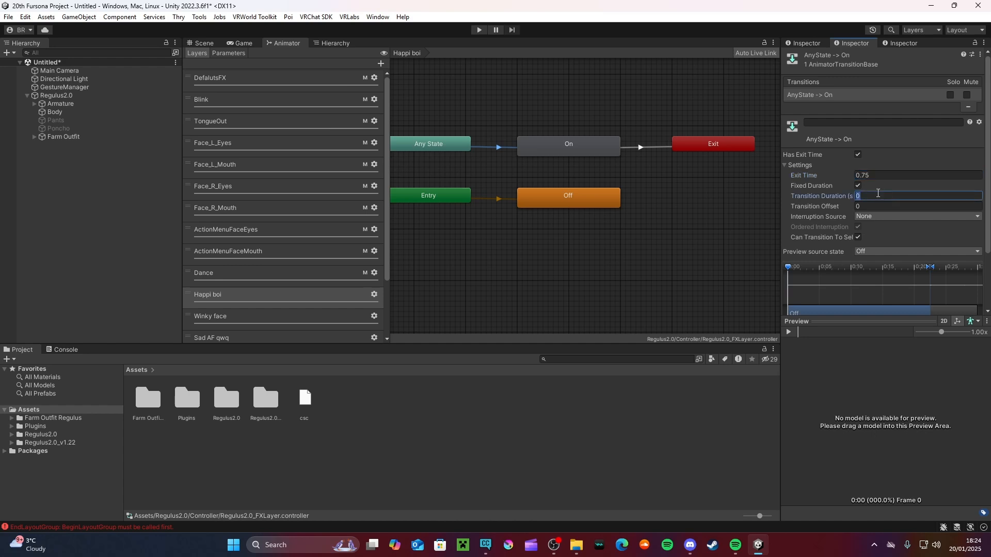
{"action": "type", "text": "0.05"}
{"action": "left_click", "coordinate": [859, 153]}
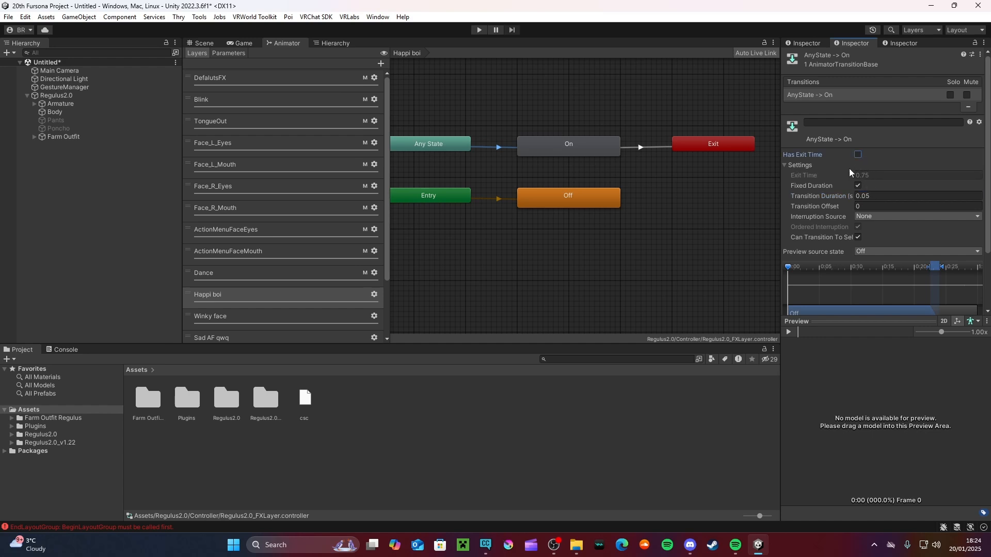
Set Happi boi's On to Exit transition to exit time 0.75 and duration 0.05 s, disable Has Exit Time, and recheck the layer's transitions.
{"action": "left_click", "coordinate": [643, 149]}
{"action": "left_click", "coordinate": [861, 154]}
{"action": "left_click", "coordinate": [871, 176]}
{"action": "type", "text": "0.75"}
{"action": "left_click", "coordinate": [893, 196]}
{"action": "type", "text": ".05"}
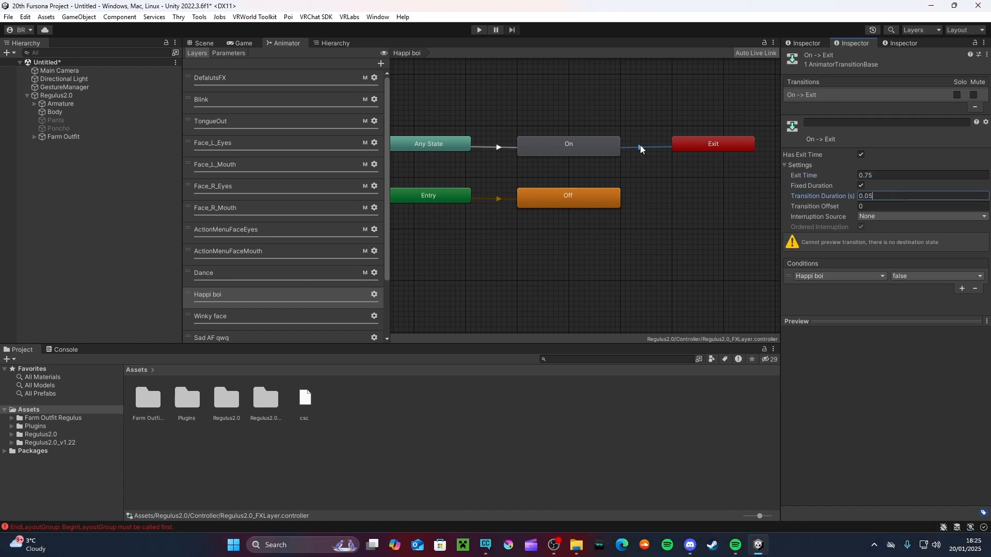
{"action": "left_click", "coordinate": [861, 154]}
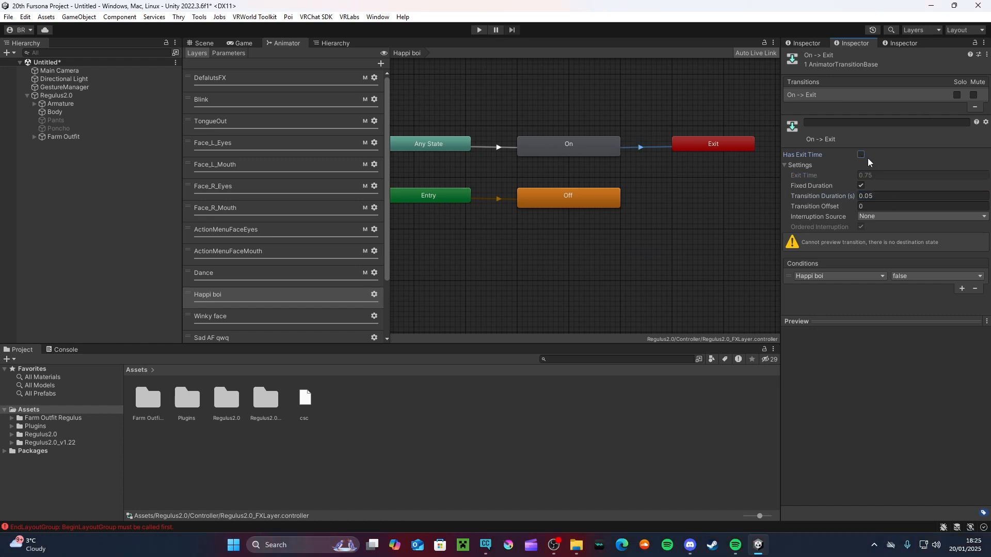
{"action": "left_click", "coordinate": [499, 199]}
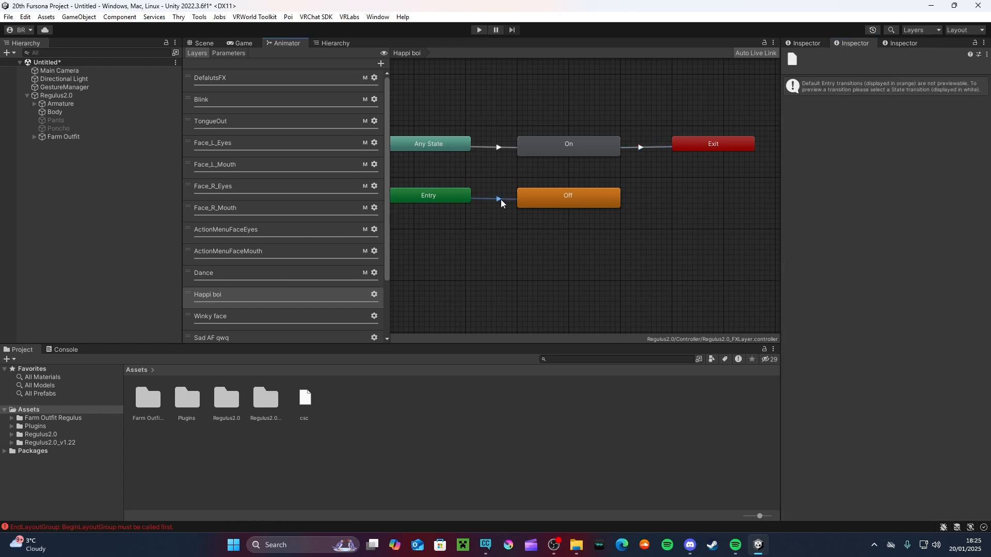
{"action": "left_click", "coordinate": [476, 211]}
{"action": "left_click", "coordinate": [497, 149]}
{"action": "left_click", "coordinate": [643, 148]}
In the Winky face layer, give the Any State to On transition exit time 0.75 and duration 0.05 s, with Has Exit Time disabled.
{"action": "scroll", "coordinate": [245, 254], "scroll_direction": "down", "scroll_amount": 3}
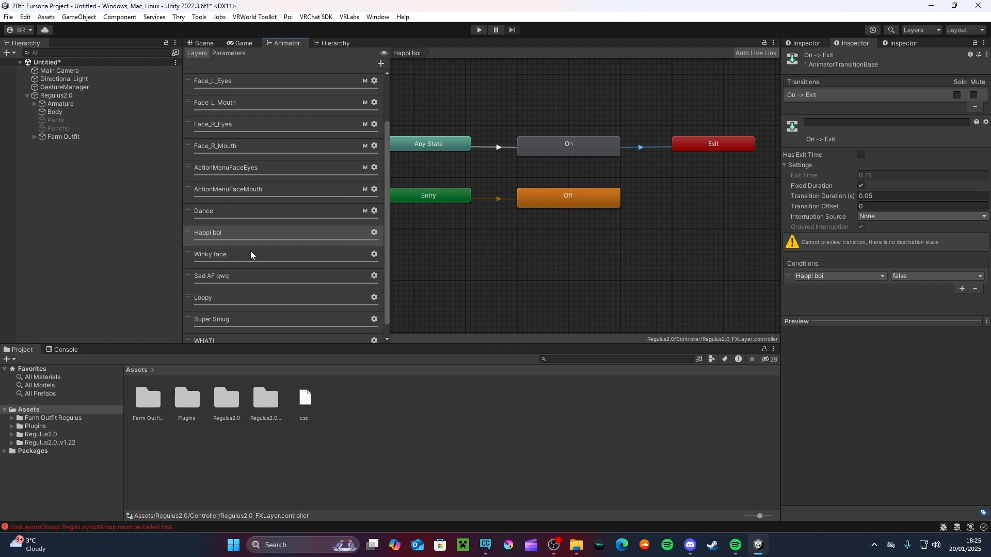
{"action": "left_click", "coordinate": [261, 255]}
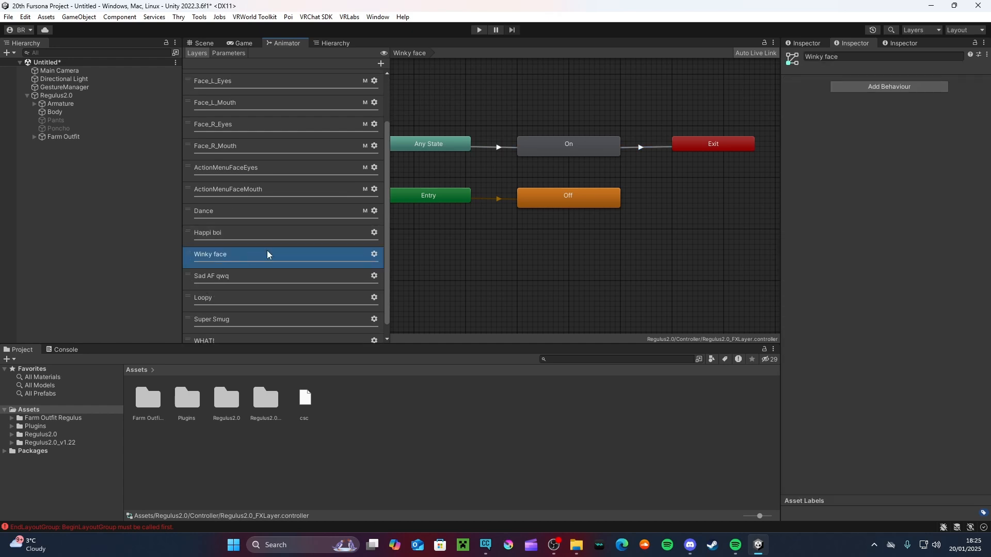
{"action": "left_click", "coordinate": [496, 148]}
{"action": "left_click", "coordinate": [858, 154]}
{"action": "left_click", "coordinate": [871, 175]}
{"action": "type", "text": "0.75"}
{"action": "left_click", "coordinate": [882, 196]}
{"action": "type", "text": "0.05"}
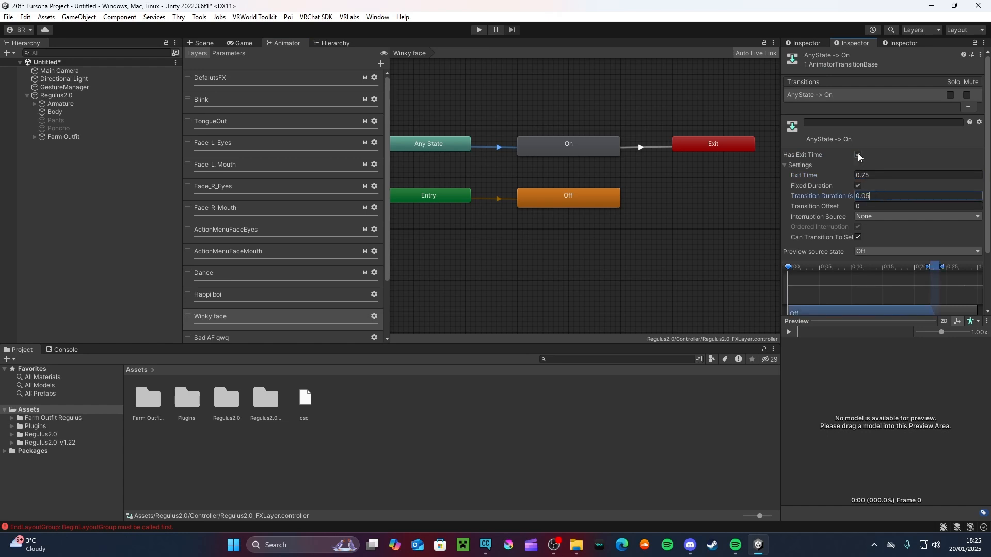
{"action": "key", "text": "Return"}
Give Winky face's On to Exit transition exit time 0.75 and duration 0.05 s, with Has Exit Time disabled.
{"action": "left_click", "coordinate": [648, 148]}
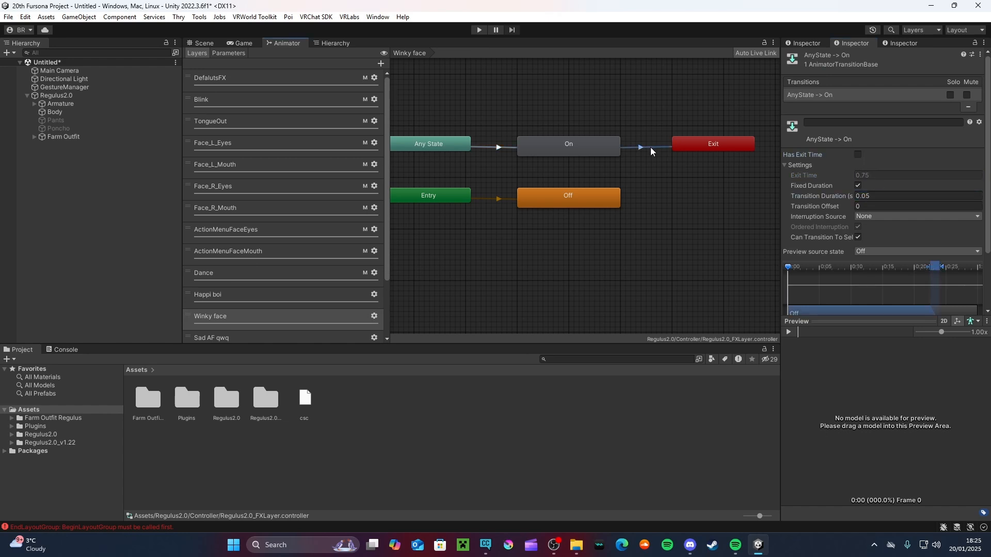
{"action": "left_click", "coordinate": [861, 154]}
{"action": "left_click", "coordinate": [880, 175]}
{"action": "type", "text": "0.75"}
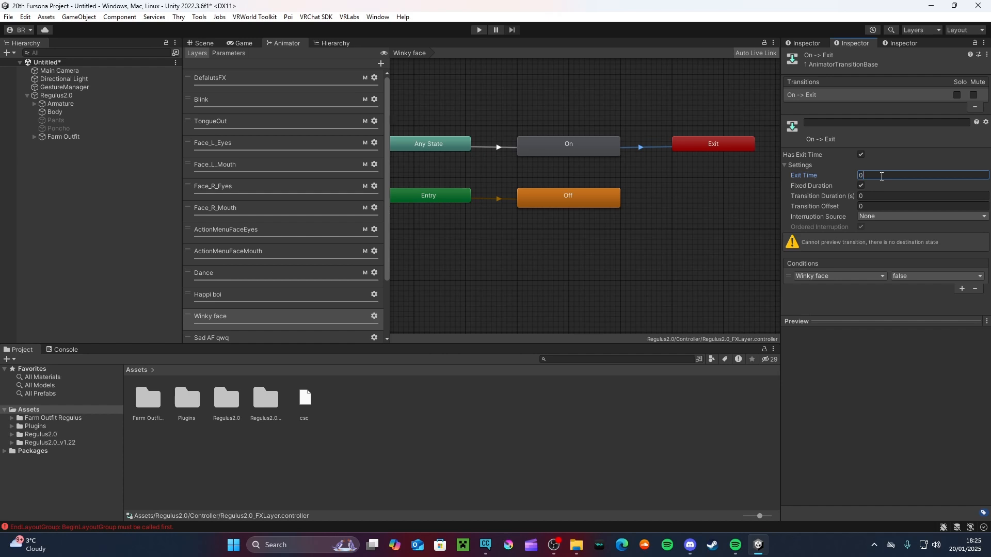
{"action": "left_click", "coordinate": [889, 197]}
{"action": "type", "text": "0.05"}
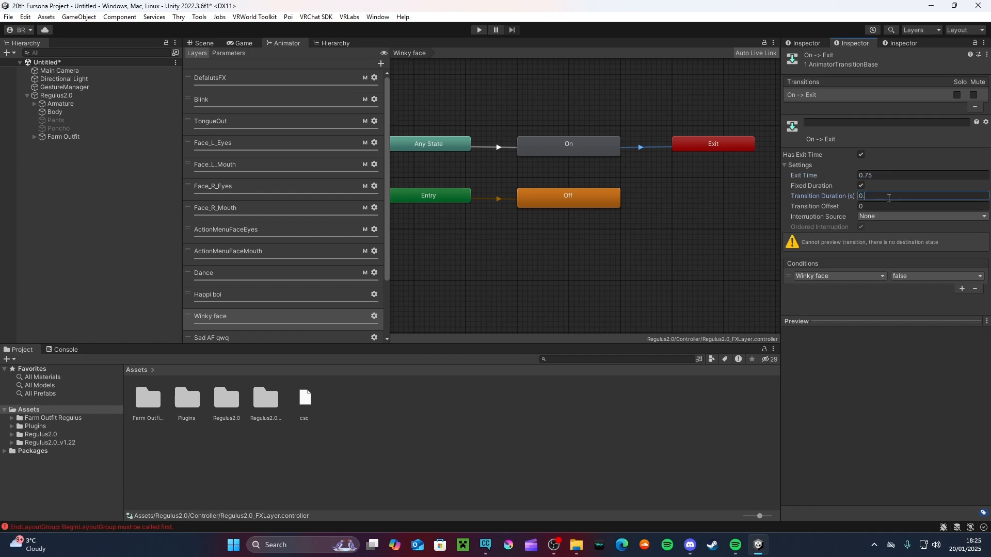
{"action": "key", "text": "Return"}
In the Sad AF qwq layer, set the Any State to On transition's exit time to 0.75 and duration to 0.05 s, with Has Exit Time disabled.
{"action": "scroll", "coordinate": [282, 217], "scroll_direction": "down", "scroll_amount": 3}
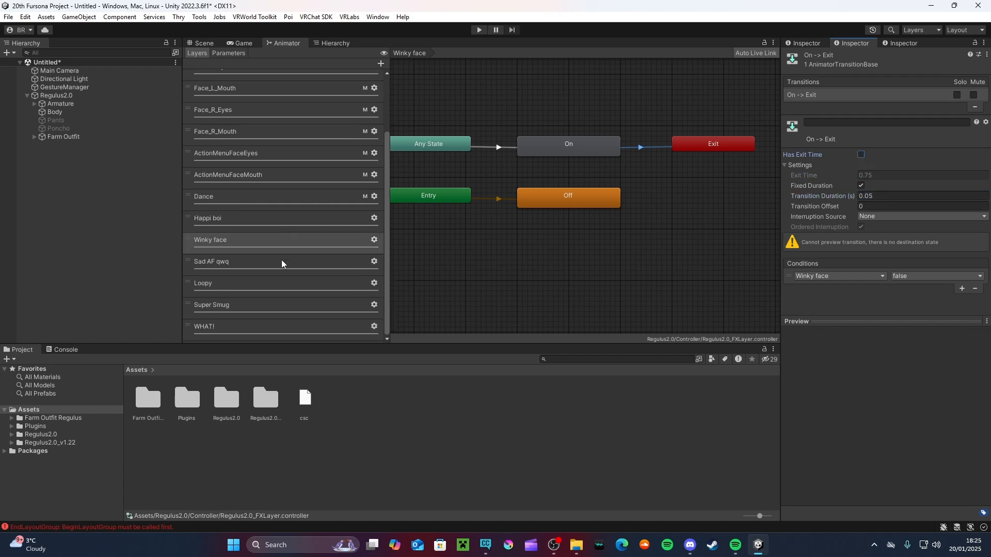
{"action": "left_click", "coordinate": [284, 261]}
{"action": "left_click", "coordinate": [504, 149]}
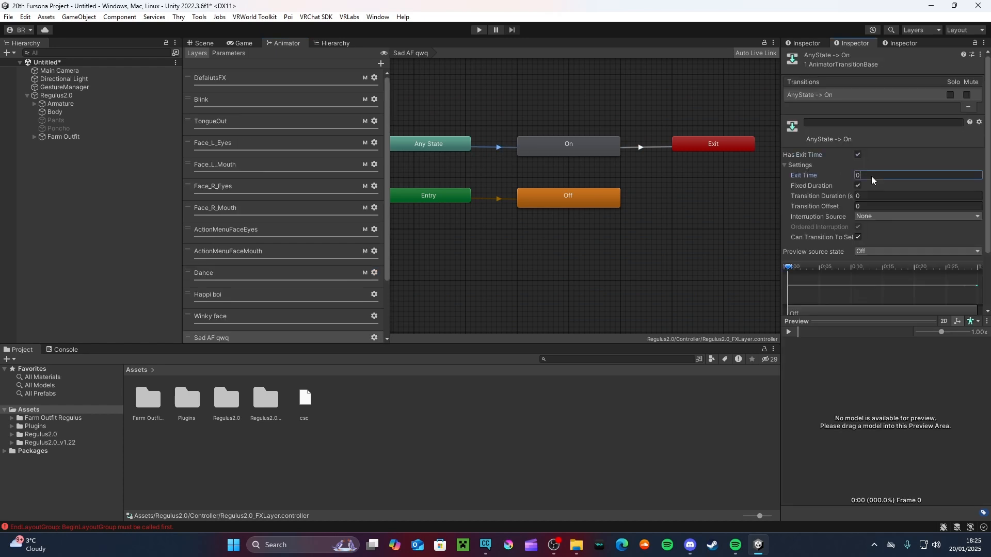
{"action": "type", "text": "0.75"}
{"action": "left_click", "coordinate": [871, 197]}
{"action": "type", "text": "0.05"}
{"action": "left_click", "coordinate": [858, 154]}
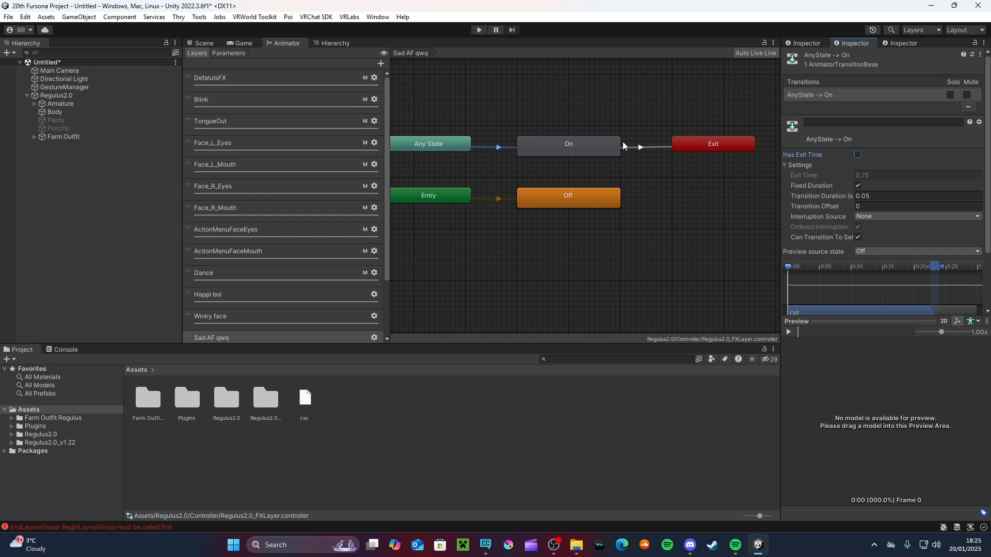
Set Sad AF qwq's On to Exit transition to exit time 0.75 and duration 0.05 s, with Has Exit Time disabled.
{"action": "left_click", "coordinate": [638, 147]}
{"action": "left_click", "coordinate": [861, 154]}
{"action": "left_click", "coordinate": [863, 175]}
{"action": "type", "text": "0.75"}
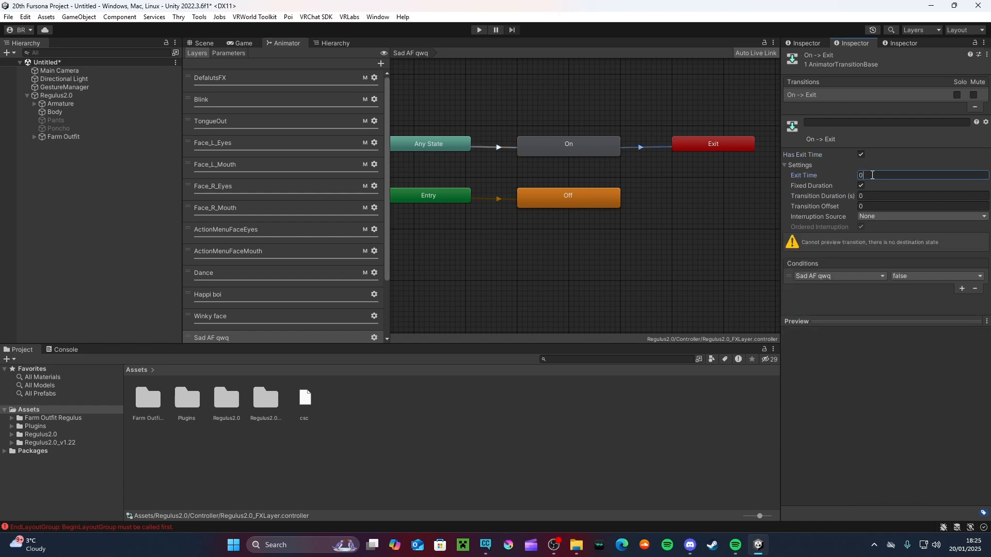
{"action": "left_click", "coordinate": [882, 199]}
{"action": "type", "text": "0.05"}
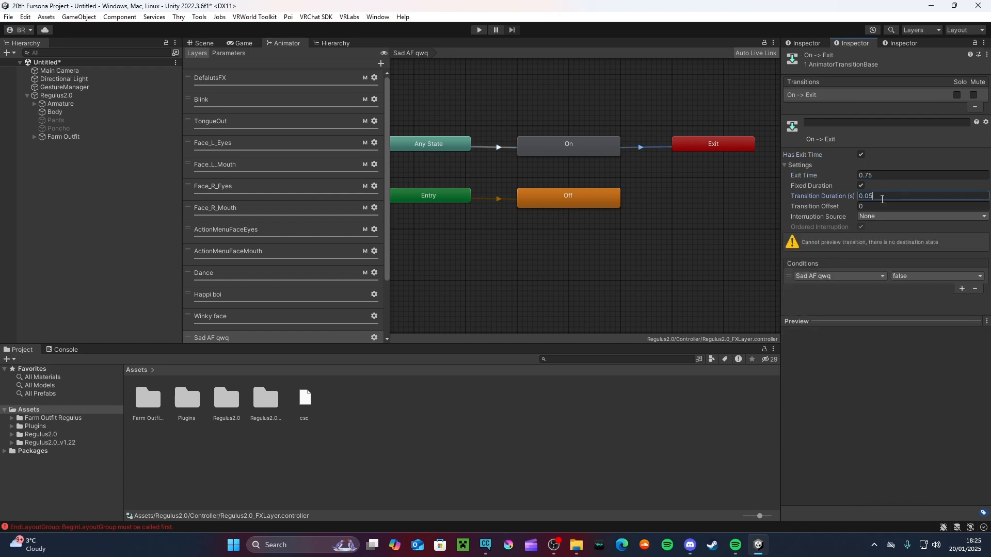
{"action": "left_click", "coordinate": [861, 155]}
In the Loopy layer, set the Any State to On transition's exit time to 0.75 and transition duration to 0.05 s.
{"action": "scroll", "coordinate": [274, 234], "scroll_direction": "down", "scroll_amount": 3}
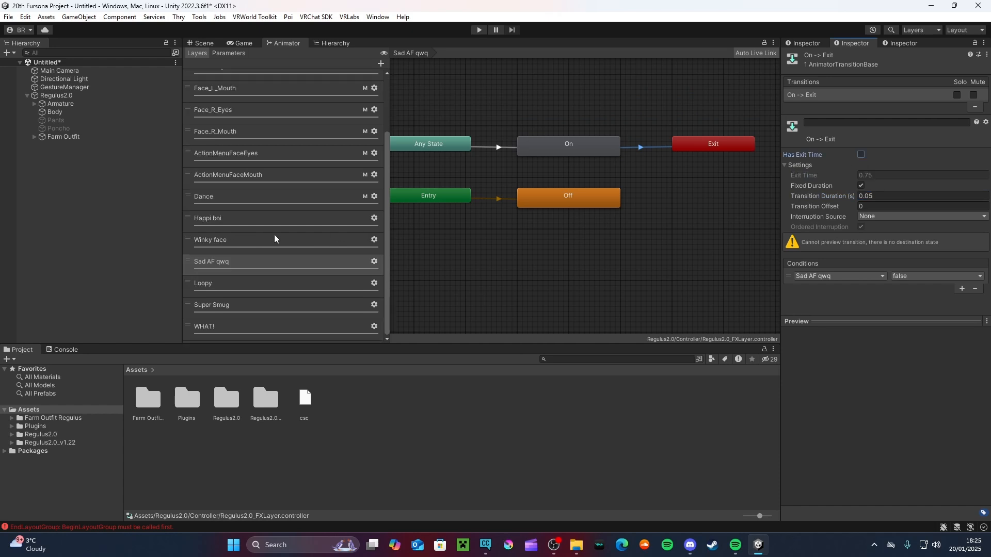
{"action": "left_click", "coordinate": [283, 282]}
{"action": "left_click", "coordinate": [498, 148]}
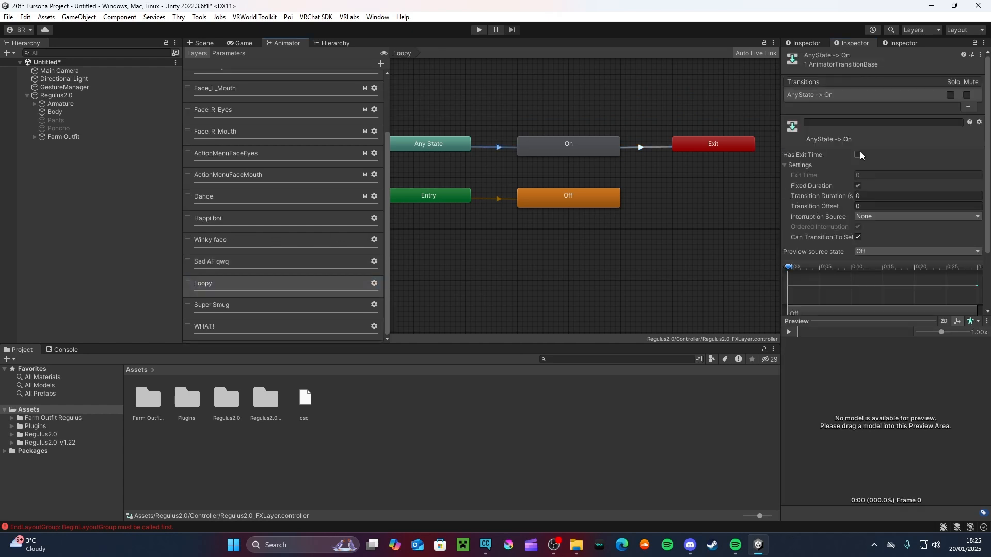
{"action": "left_click", "coordinate": [858, 155]}
{"action": "left_click", "coordinate": [875, 176]}
{"action": "type", "text": "0.75"}
{"action": "left_click", "coordinate": [874, 196]}
{"action": "type", "text": "0.05"}
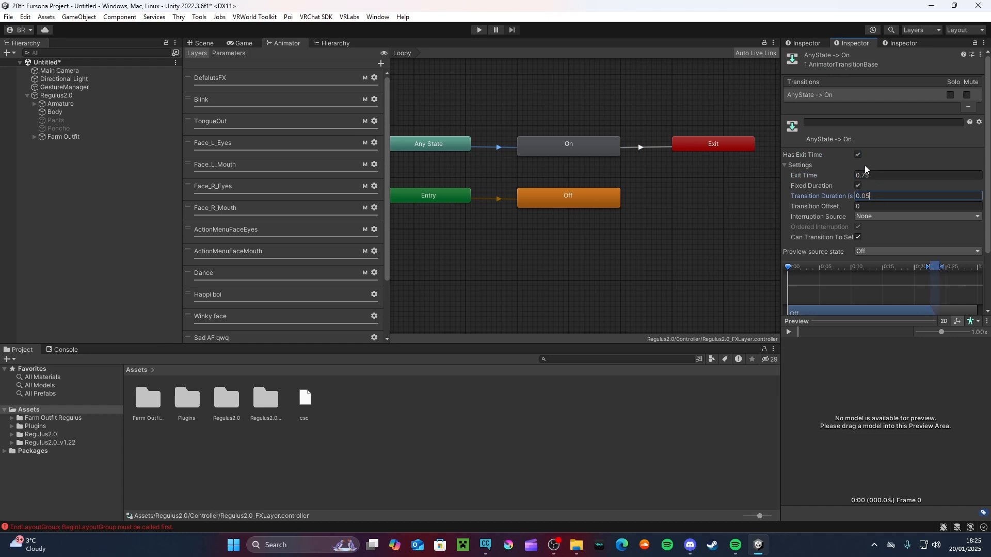
Set Loopy's On to Exit transition to exit time 0.75 and duration 0.05 s, with Has Exit Time disabled.
{"action": "left_click", "coordinate": [641, 147]}
{"action": "left_click", "coordinate": [877, 176]}
{"action": "type", "text": "0.75"}
{"action": "left_click", "coordinate": [879, 196]}
{"action": "type", "text": "0.05"}
{"action": "left_click", "coordinate": [861, 154]}
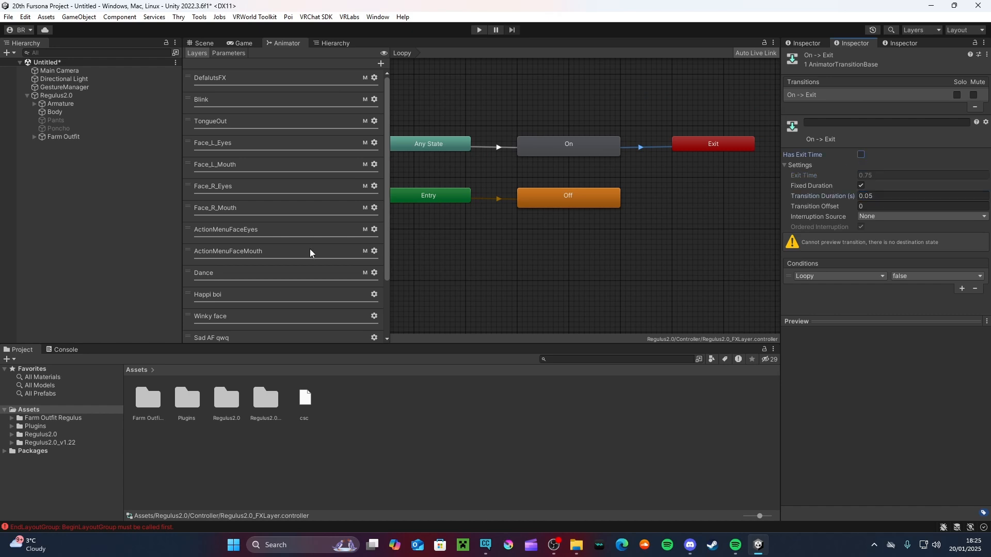
In the Super Smug layer, set the Any State to On transition's exit time to 0.75 and transition duration to 0.05 s.
{"action": "scroll", "coordinate": [298, 279], "scroll_direction": "down", "scroll_amount": 3}
{"action": "left_click", "coordinate": [310, 305]}
{"action": "left_click", "coordinate": [494, 149]}
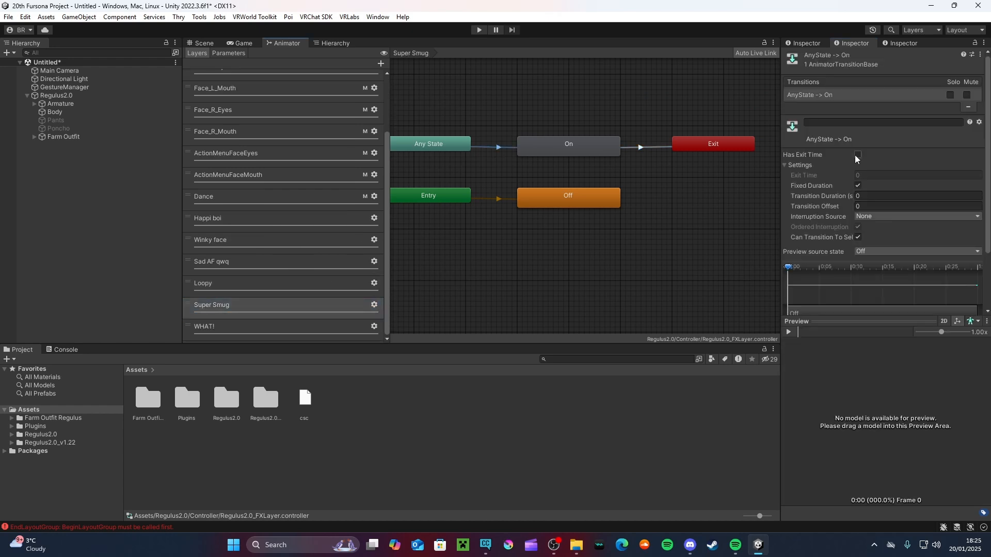
{"action": "left_click", "coordinate": [874, 176]}
{"action": "type", "text": "0.75"}
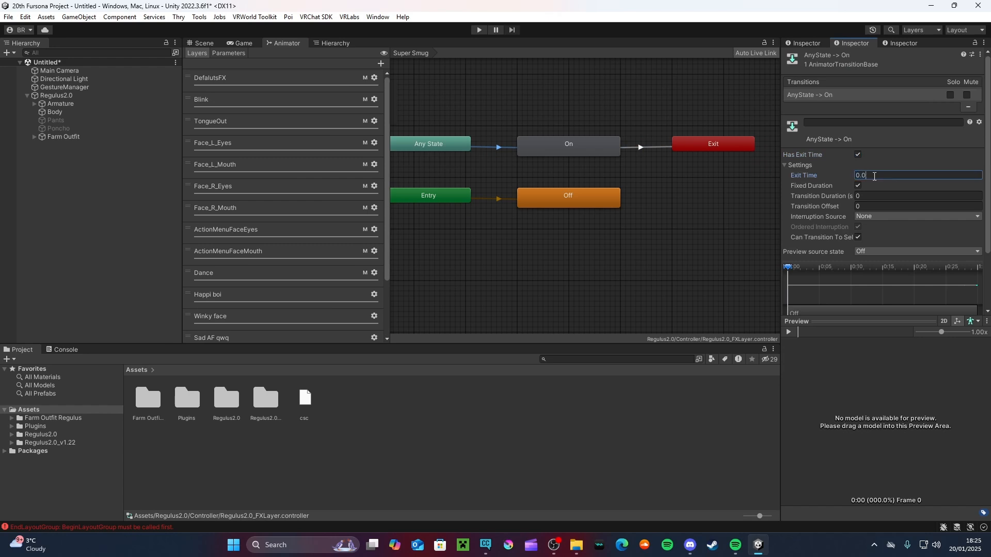
{"action": "left_click", "coordinate": [887, 192]}
{"action": "type", "text": "0.05"}
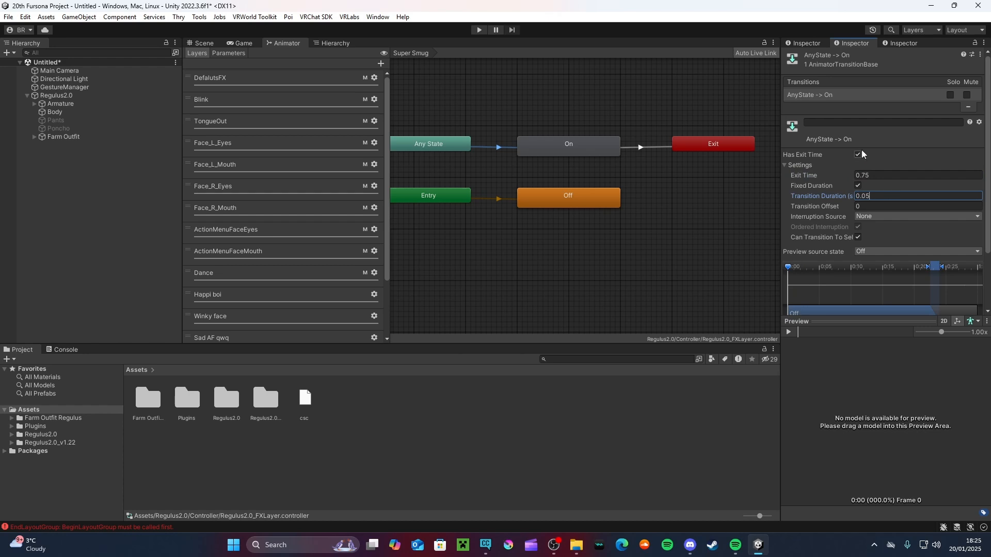
Set Super Smug's On to Exit transition to exit time 0.75 and transition duration 0.05 s.
{"action": "left_click", "coordinate": [640, 148]}
{"action": "left_click", "coordinate": [851, 177]}
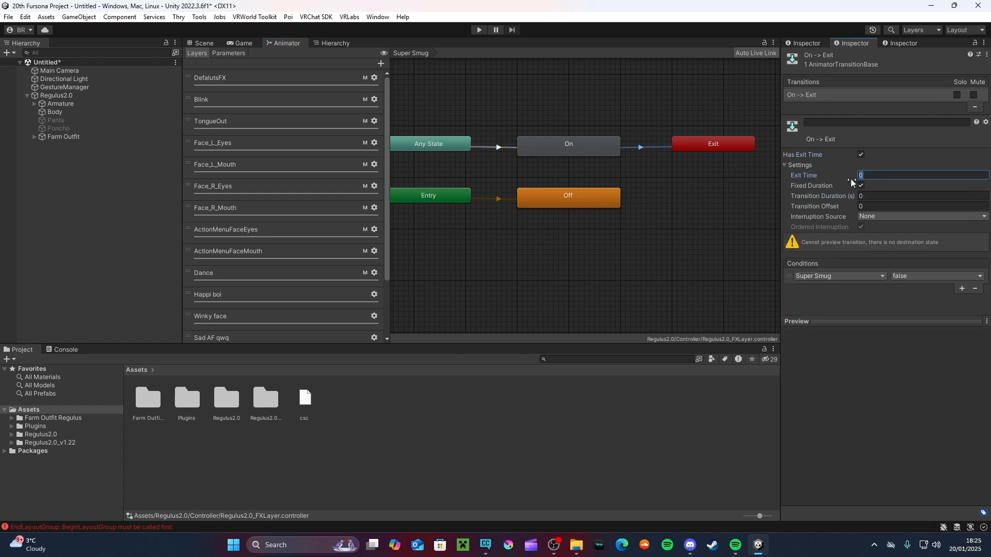
{"action": "type", "text": "0.0"}
{"action": "type", "text": "75"}
{"action": "left_click", "coordinate": [885, 196]}
{"action": "type", "text": "0.05"}
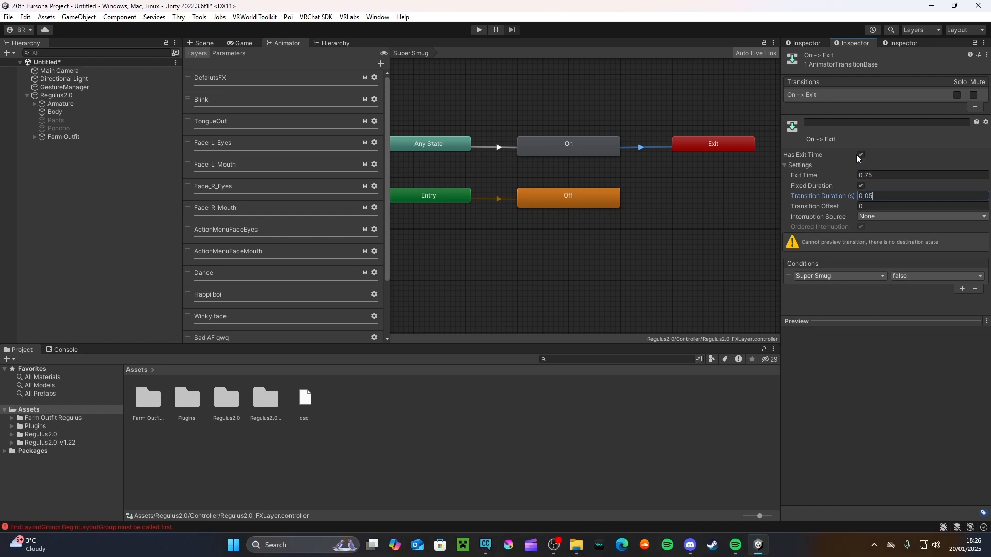
In the WHAT! layer, set the Any State to On transition's exit time to 0.75 and duration to 0.05 s, with Has Exit Time disabled.
{"action": "scroll", "coordinate": [269, 284], "scroll_direction": "down", "scroll_amount": 3}
{"action": "left_click", "coordinate": [232, 326]}
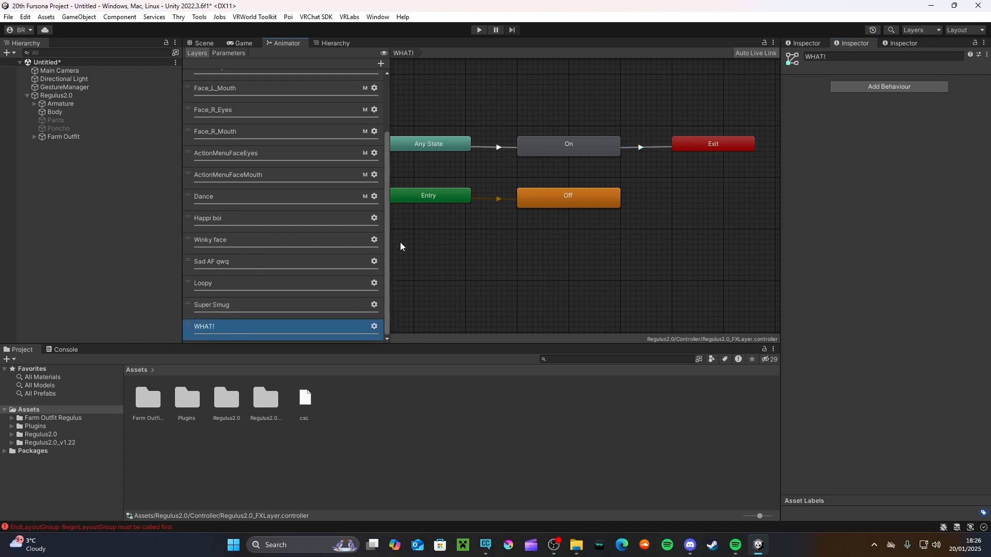
{"action": "left_click", "coordinate": [496, 151]}
{"action": "left_click", "coordinate": [867, 175]}
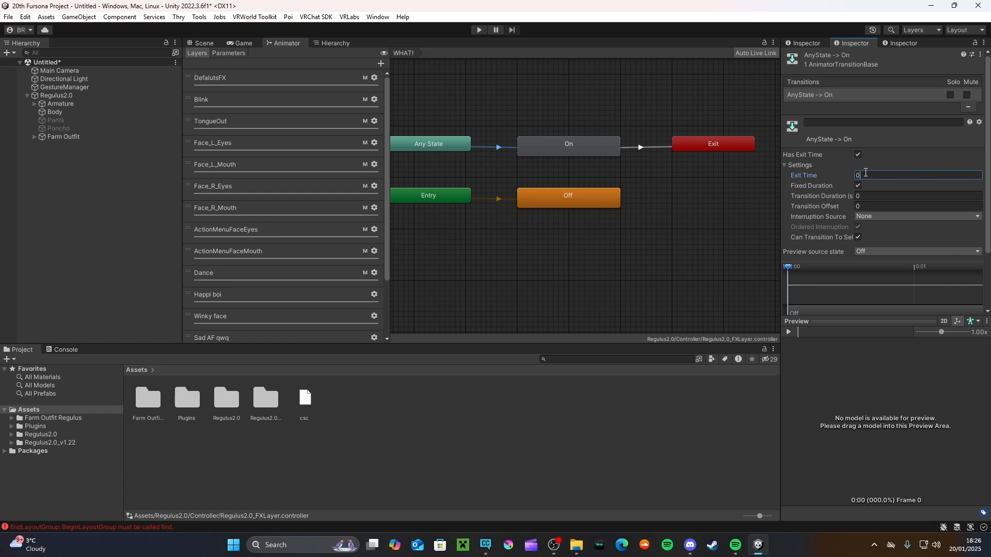
{"action": "type", "text": "0.75"}
{"action": "left_click", "coordinate": [877, 195]}
{"action": "type", "text": "0.05"}
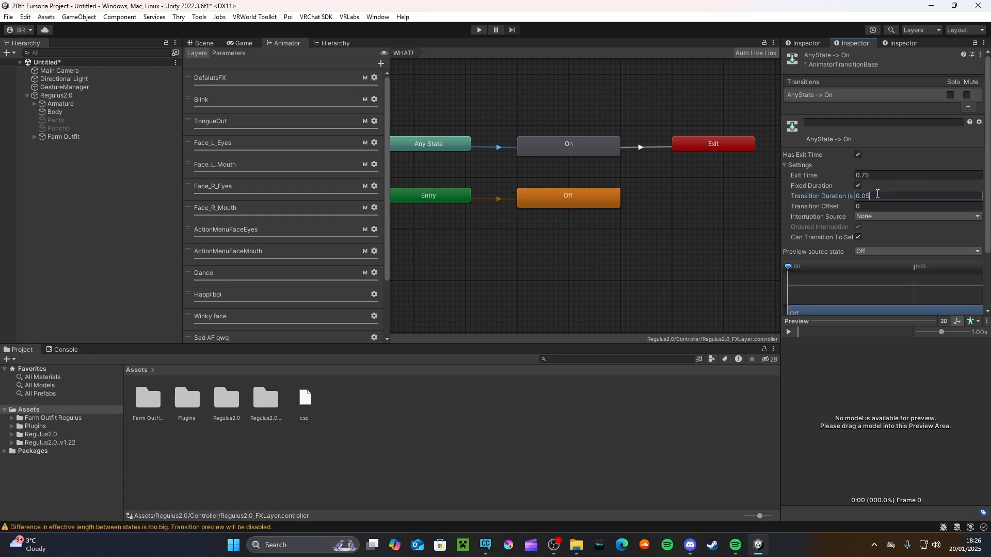
{"action": "left_click", "coordinate": [858, 154]}
Set WHAT!'s On to Exit transition to exit time 0.75 and duration 0.05 s, with Has Exit Time disabled.
{"action": "left_click", "coordinate": [651, 147]}
{"action": "left_click", "coordinate": [861, 154]}
{"action": "left_click", "coordinate": [867, 175]}
{"action": "type", "text": "0.75"}
{"action": "left_click", "coordinate": [873, 196]}
{"action": "type", "text": "0.05"}
{"action": "left_click", "coordinate": [861, 154]}
{"action": "scroll", "coordinate": [258, 260], "scroll_direction": "down", "scroll_amount": 3}
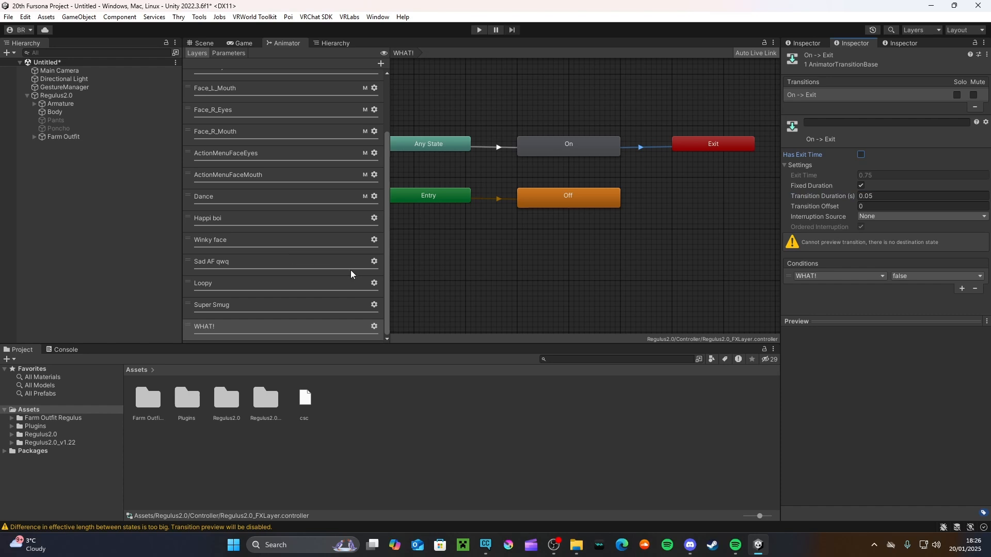
{"action": "scroll", "coordinate": [351, 270], "scroll_direction": "up", "scroll_amount": 3}
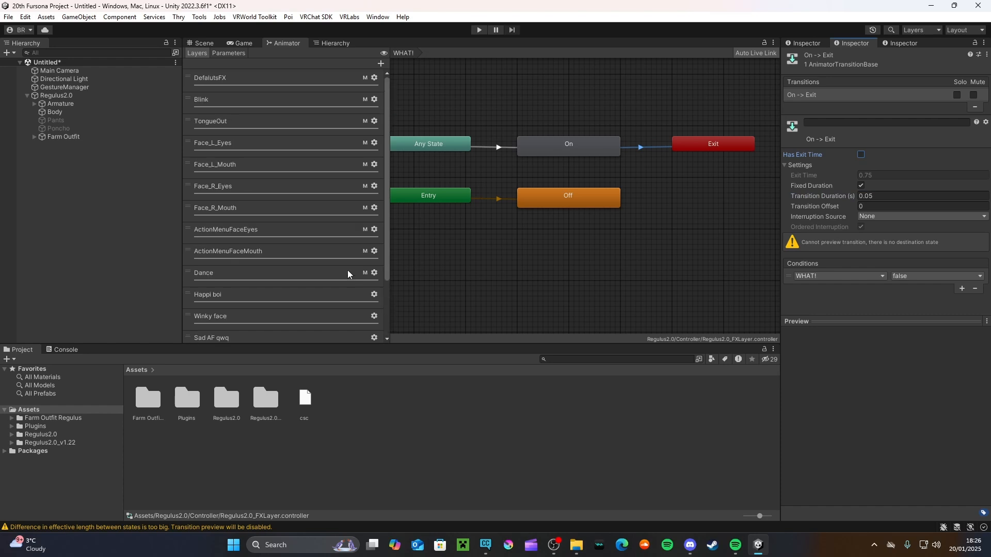
Examine the Regulus2.0 avatar's face and upper body in the Scene view.
{"action": "left_click", "coordinate": [203, 43]}
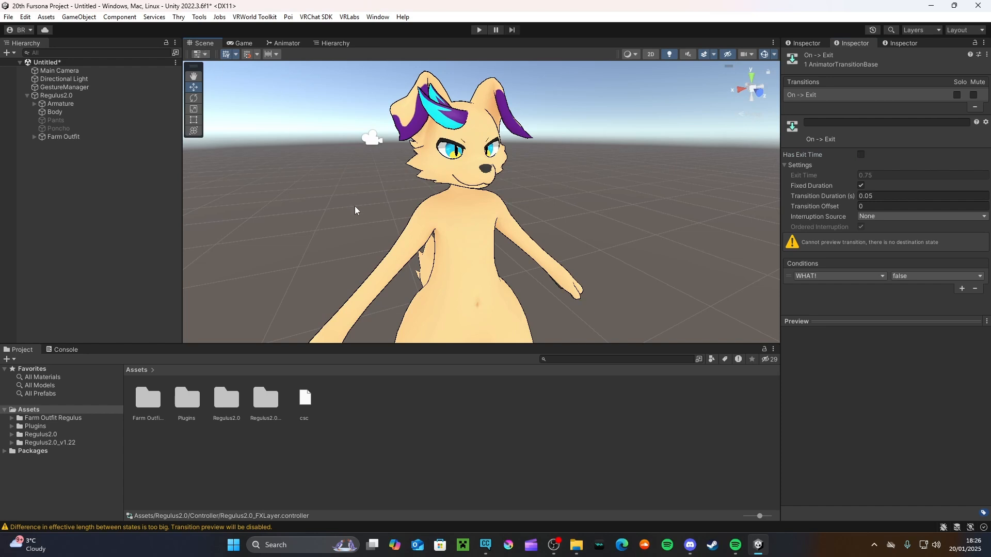
{"action": "left_click", "coordinate": [343, 252]}
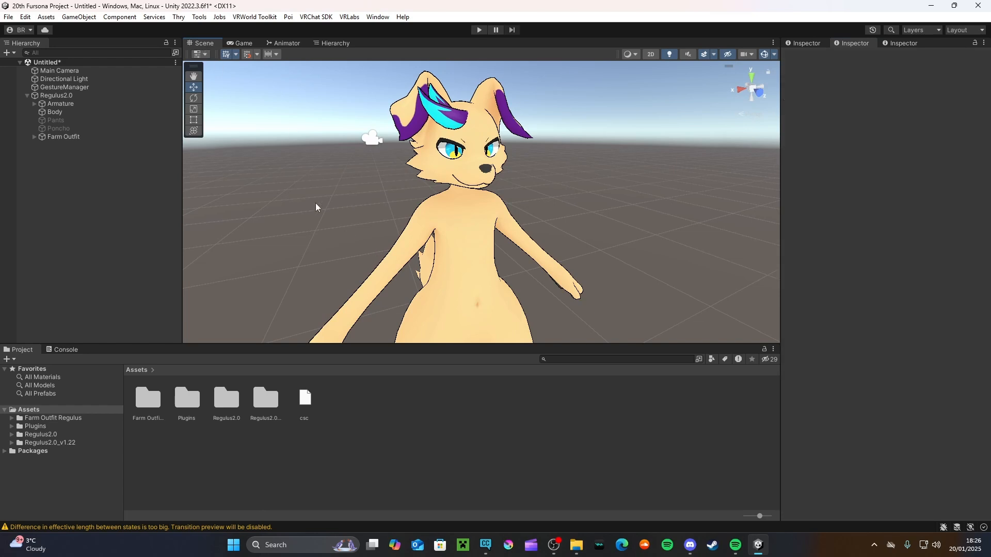
{"action": "scroll", "coordinate": [360, 217], "scroll_direction": "down", "scroll_amount": 2}
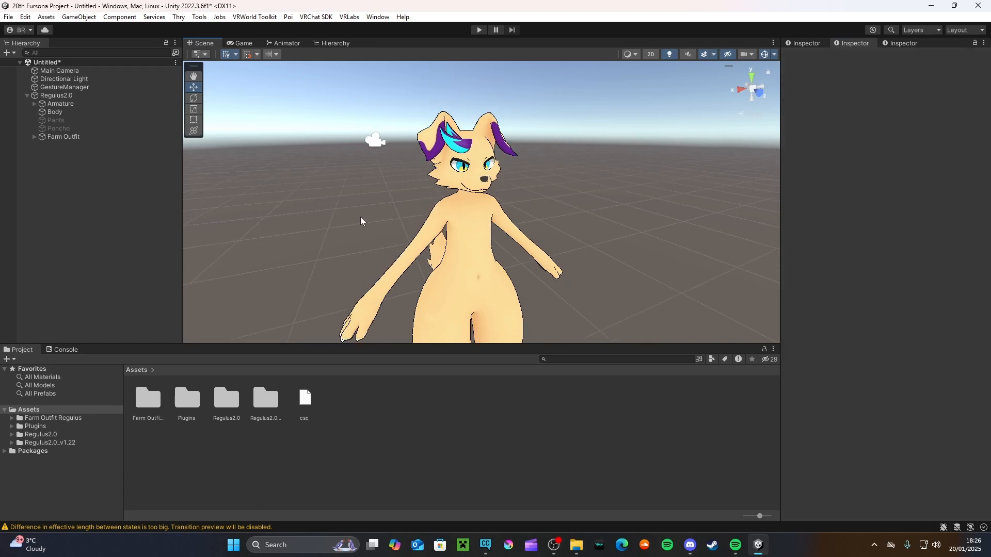
{"action": "left_click", "coordinate": [13, 435]}
{"action": "right_click_drag", "start_coordinate": [286, 257], "coordinate": [297, 247]}
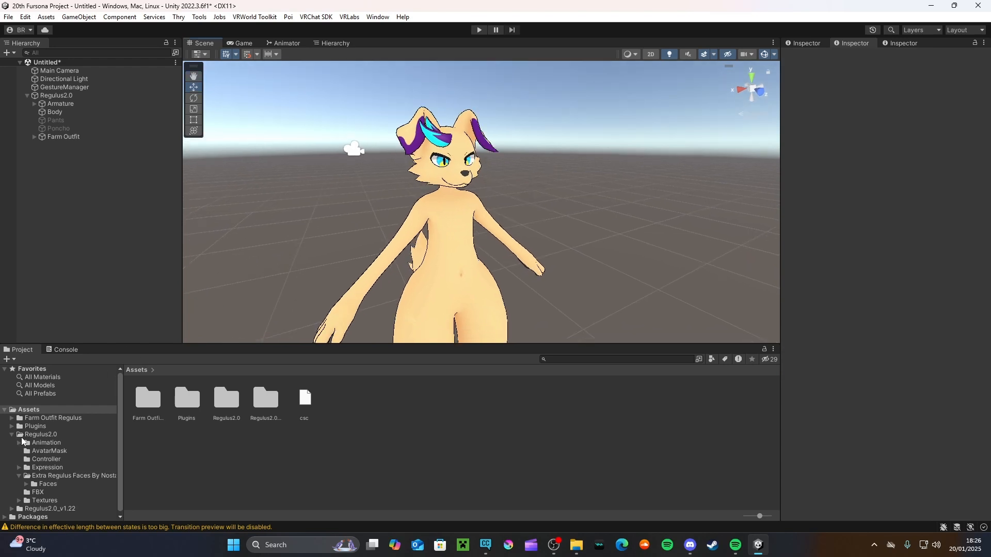
{"action": "left_click", "coordinate": [19, 476]}
{"action": "right_click_drag", "start_coordinate": [250, 276], "coordinate": [231, 268]}
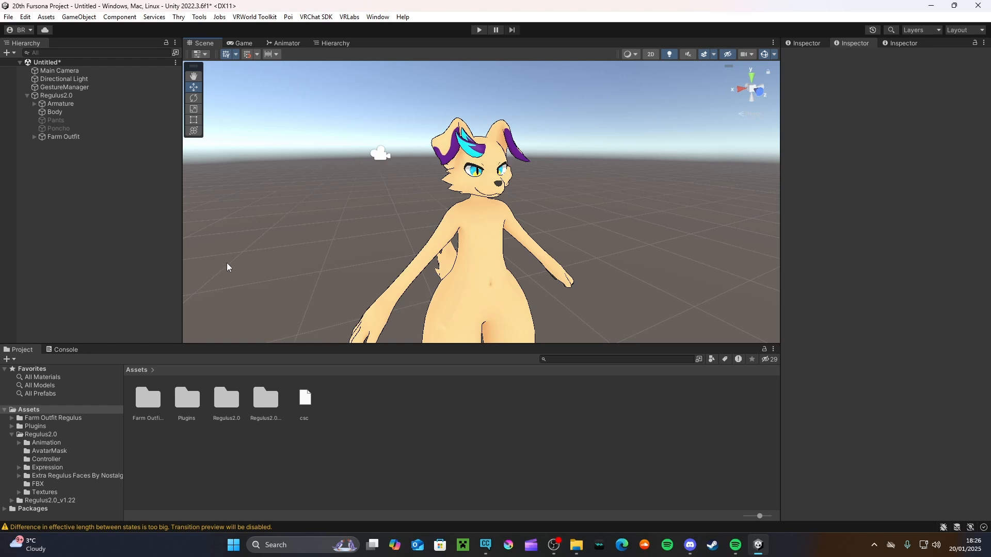
{"action": "scroll", "coordinate": [345, 254], "scroll_direction": "up", "scroll_amount": 8}
{"action": "scroll", "coordinate": [338, 240], "scroll_direction": "down", "scroll_amount": 4}
{"action": "middle_click_drag", "start_coordinate": [324, 176], "coordinate": [320, 235]}
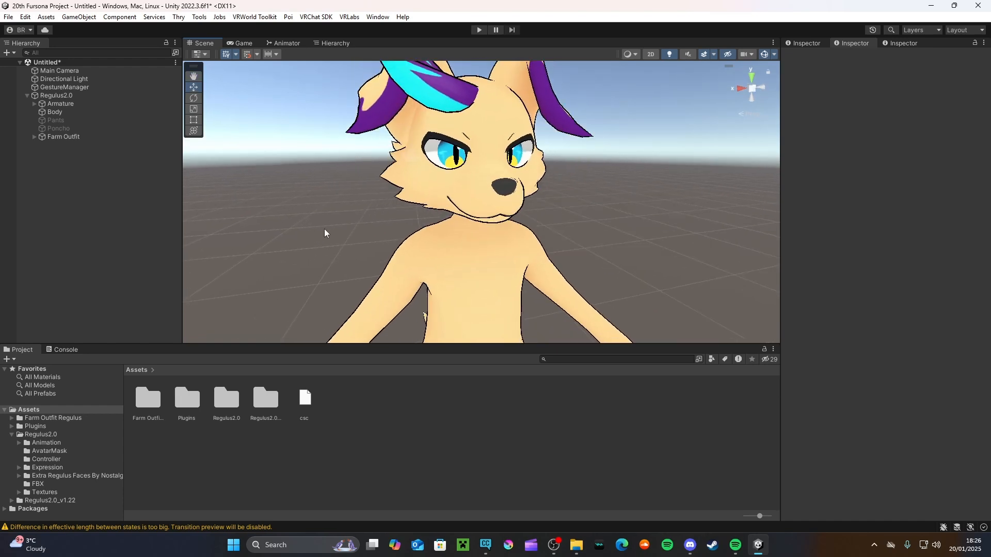
{"action": "scroll", "coordinate": [501, 176], "scroll_direction": "up", "scroll_amount": 3}
{"action": "scroll", "coordinate": [490, 173], "scroll_direction": "down", "scroll_amount": 3}
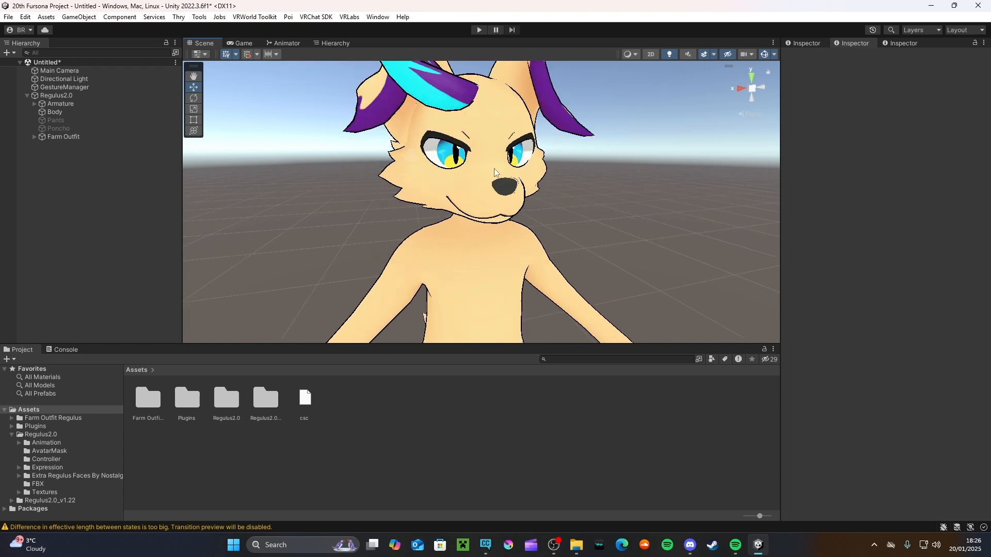
{"action": "scroll", "coordinate": [290, 263], "scroll_direction": "down", "scroll_amount": 5}
{"action": "scroll", "coordinate": [325, 248], "scroll_direction": "up", "scroll_amount": 4}
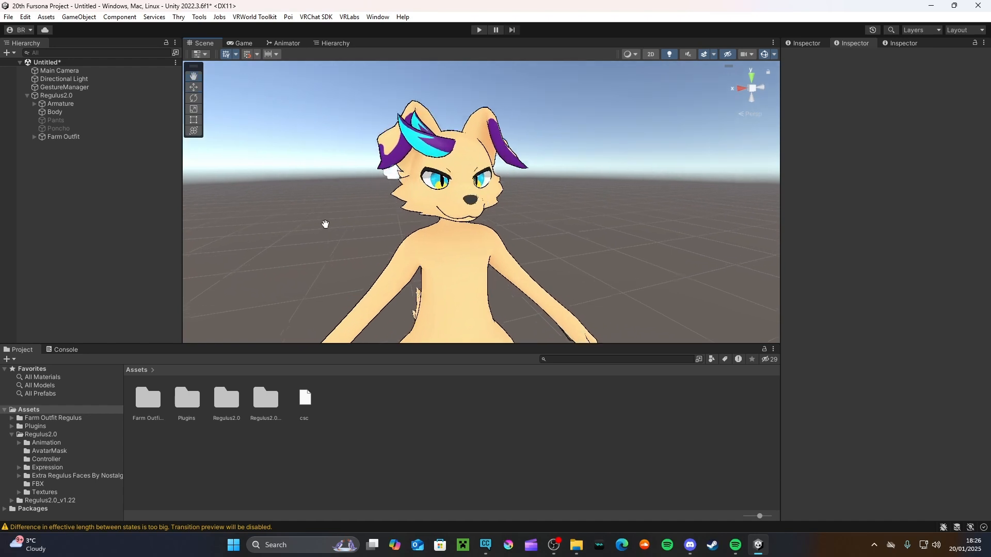
{"action": "scroll", "coordinate": [331, 222], "scroll_direction": "down", "scroll_amount": 1}
{"action": "scroll", "coordinate": [331, 223], "scroll_direction": "up", "scroll_amount": 3}
{"action": "scroll", "coordinate": [331, 222], "scroll_direction": "down", "scroll_amount": 3}
{"action": "scroll", "coordinate": [324, 228], "scroll_direction": "up", "scroll_amount": 2}
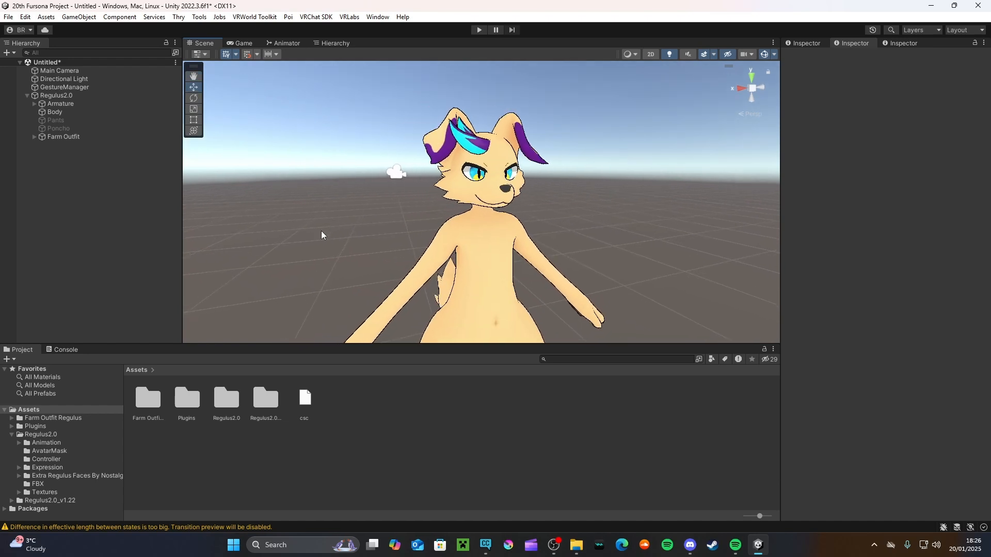
Show the Regulus2.0 Animation folder and start an advanced toggle with Regulus2.0 as its avatar.
{"action": "left_click", "coordinate": [46, 444]}
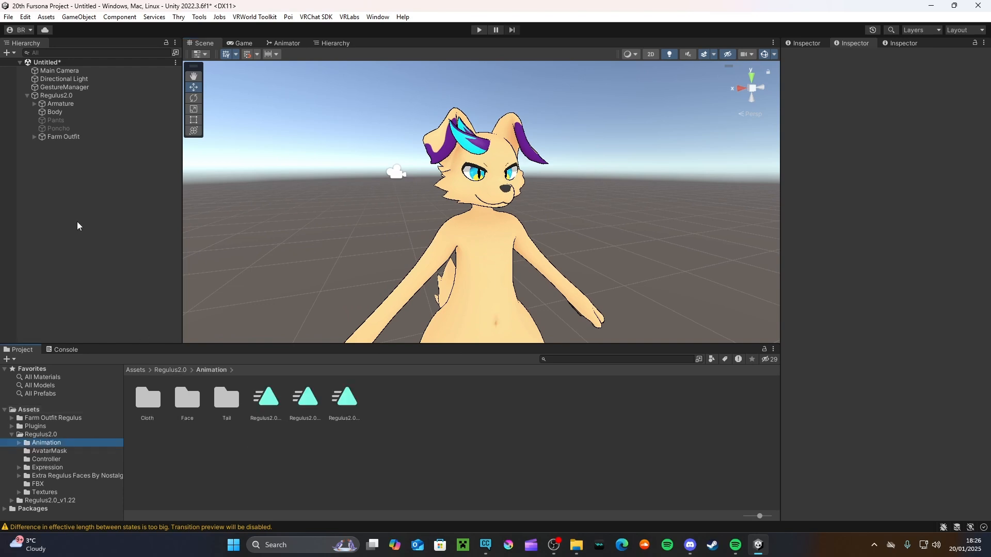
{"action": "right_click", "coordinate": [72, 203]}
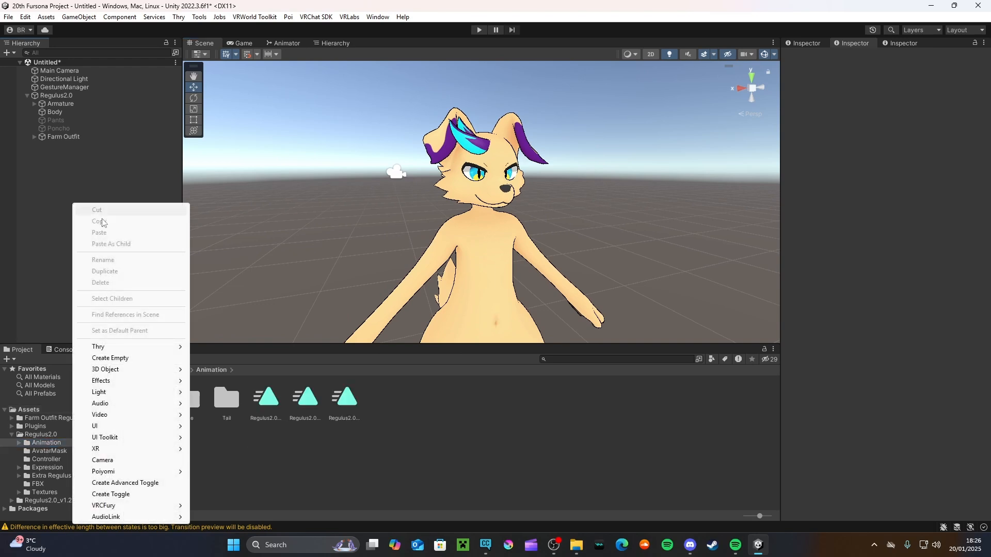
{"action": "left_click", "coordinate": [125, 484]}
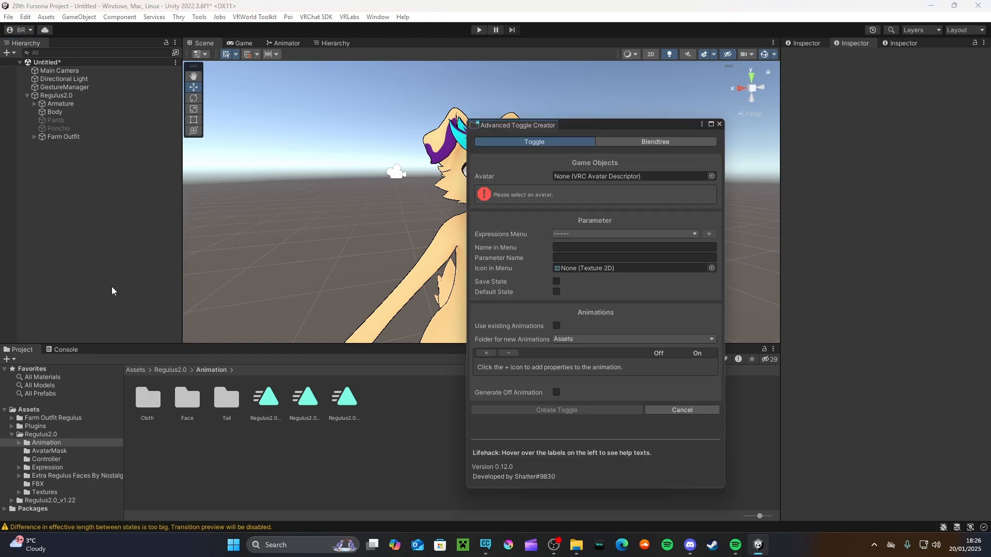
{"action": "left_click", "coordinate": [712, 177]}
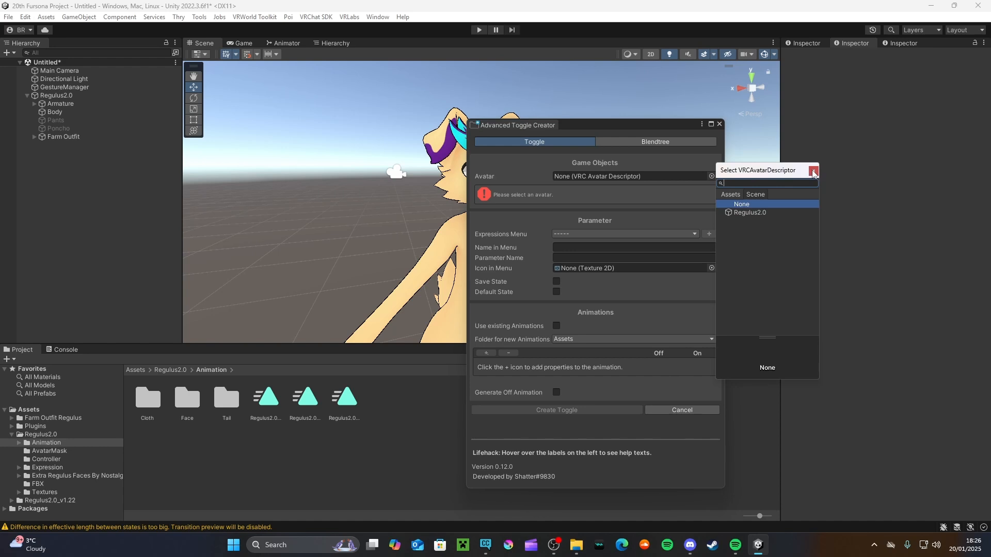
{"action": "key", "text": "Down"}
{"action": "left_click", "coordinate": [813, 171]}
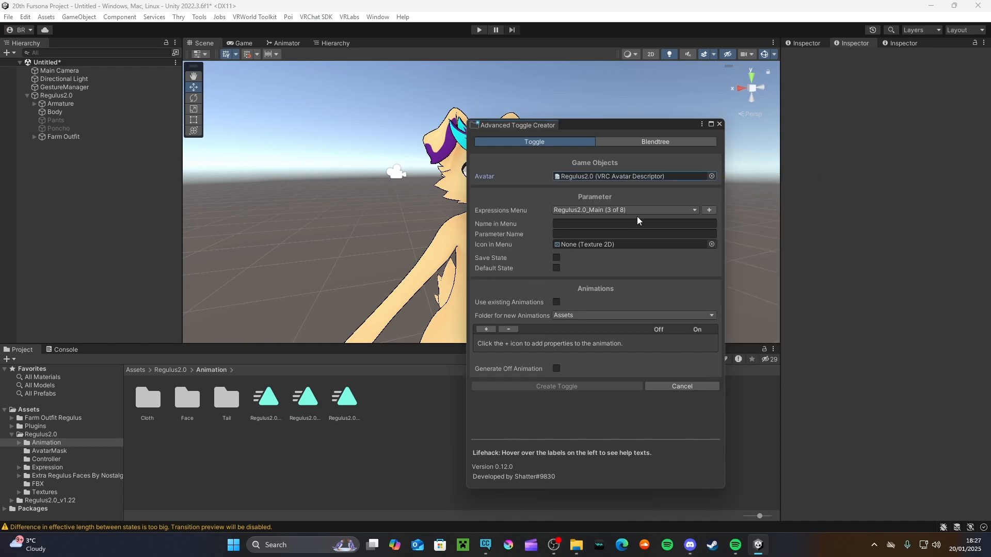
Set the new toggle's expressions menu to the Facial Expressions submenu.
{"action": "left_click", "coordinate": [638, 211]}
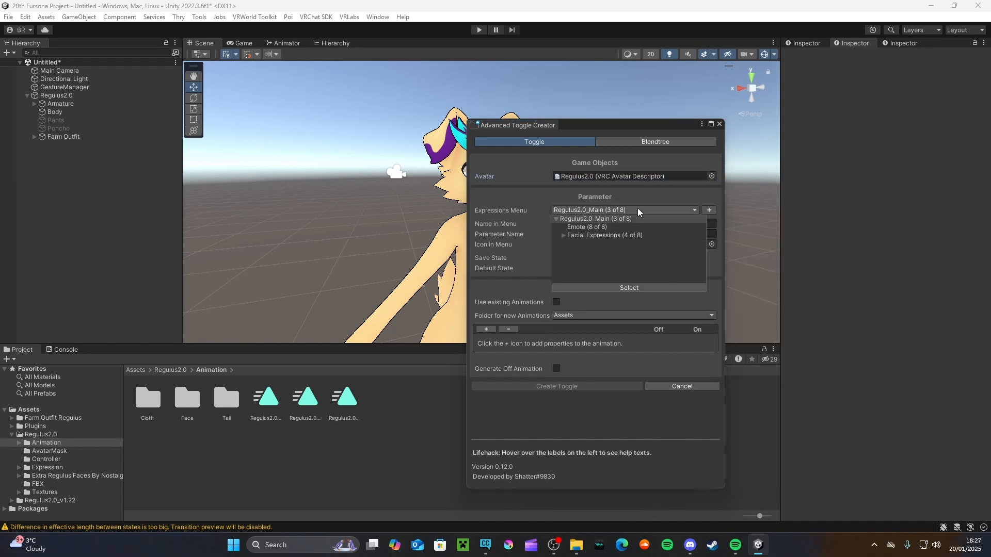
{"action": "left_click", "coordinate": [563, 236]}
{"action": "left_click", "coordinate": [602, 236]}
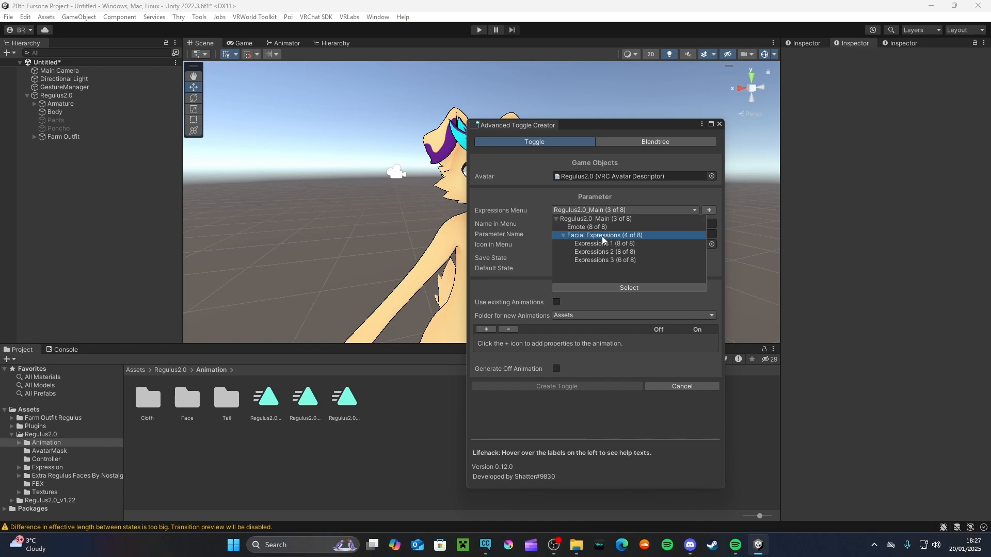
{"action": "left_click", "coordinate": [635, 287]}
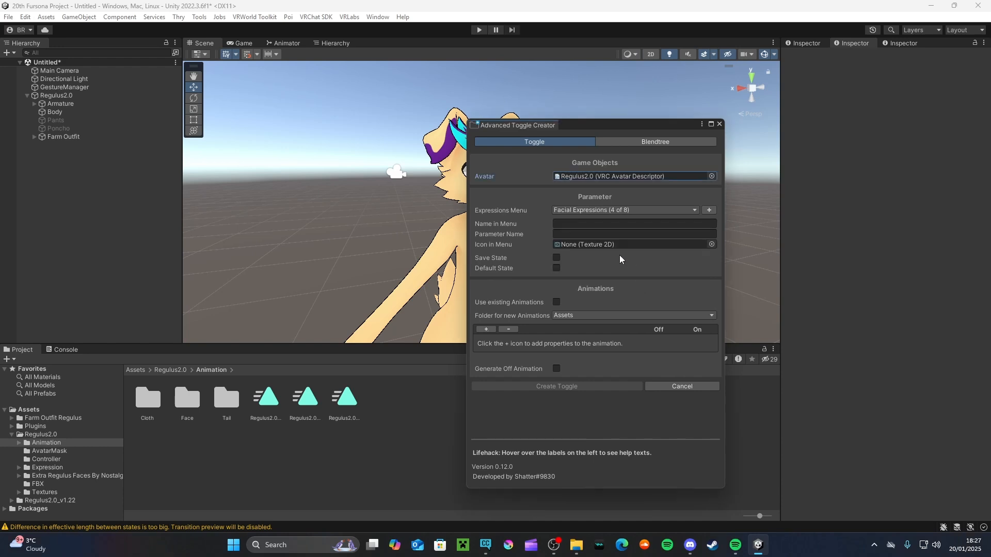
Find the Regulus2.0_AutoBlink clip, make the toggle use existing animations, and assign that clip as its On animation.
{"action": "left_click", "coordinate": [267, 400]}
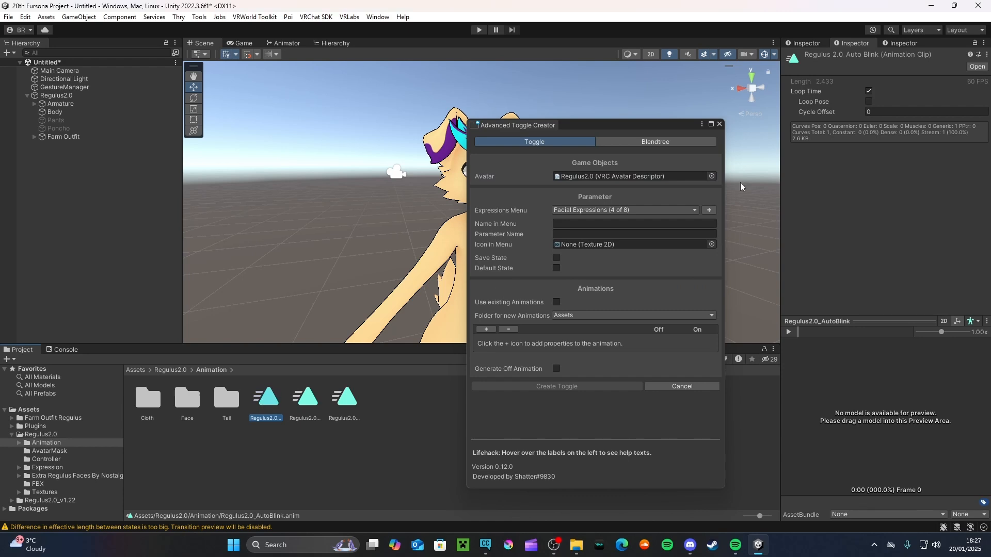
{"action": "left_click", "coordinate": [305, 398]}
{"action": "left_click", "coordinate": [355, 400]}
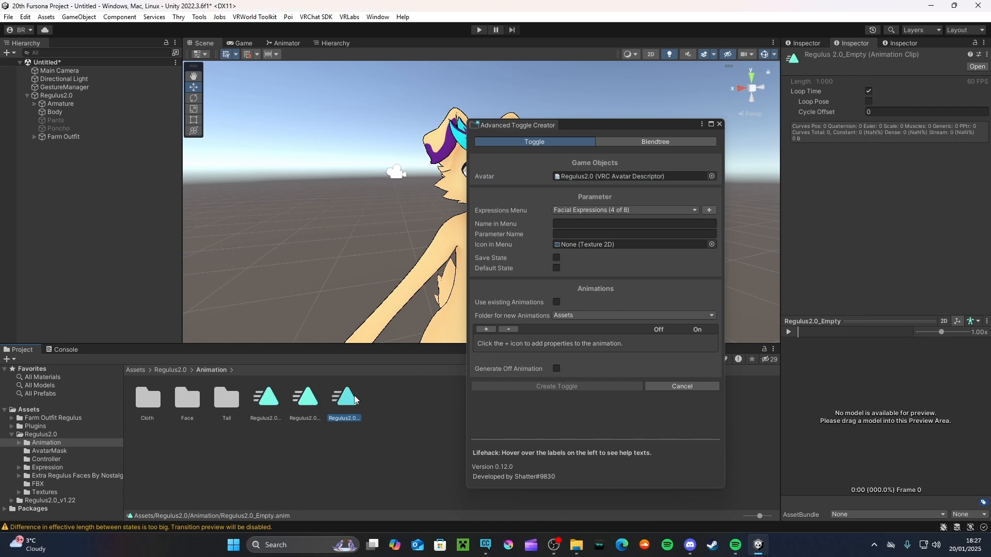
{"action": "left_click", "coordinate": [272, 405]}
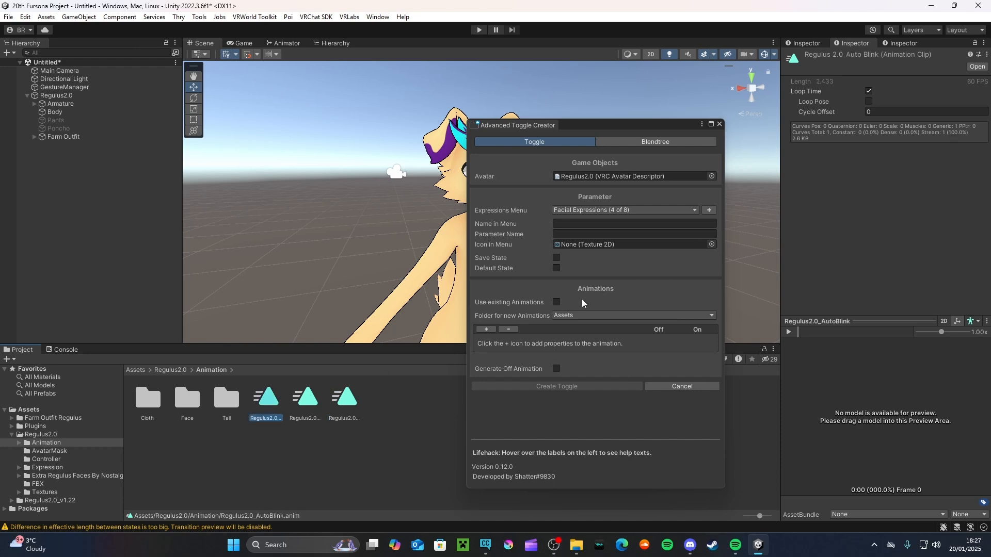
{"action": "left_click", "coordinate": [556, 303]}
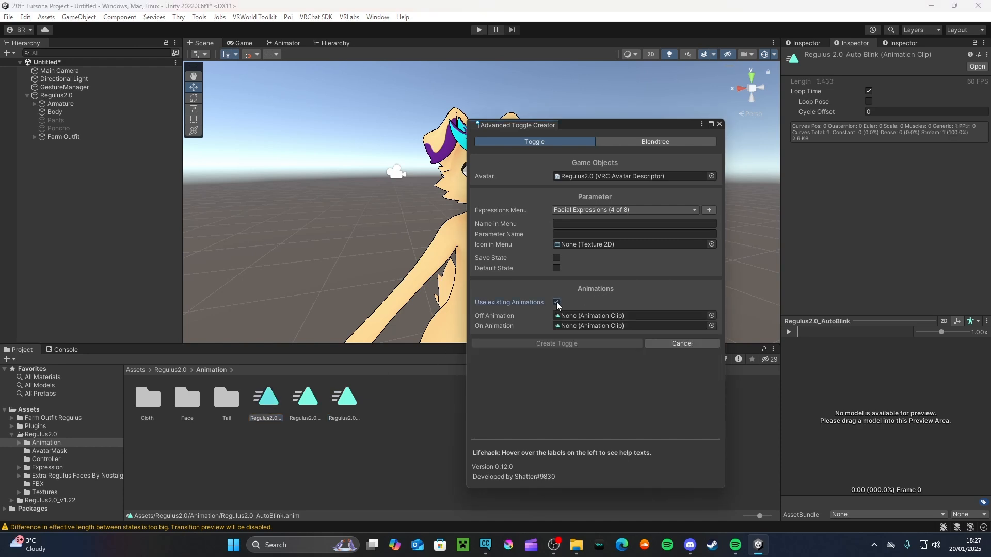
{"action": "left_click_drag", "start_coordinate": [274, 405], "coordinate": [599, 326]}
Name the toggle Auto Blink, give it the Face002 closed-eyes icon, and create it.
{"action": "left_click", "coordinate": [583, 225]}
{"action": "type", "text": "Auto Blink"}
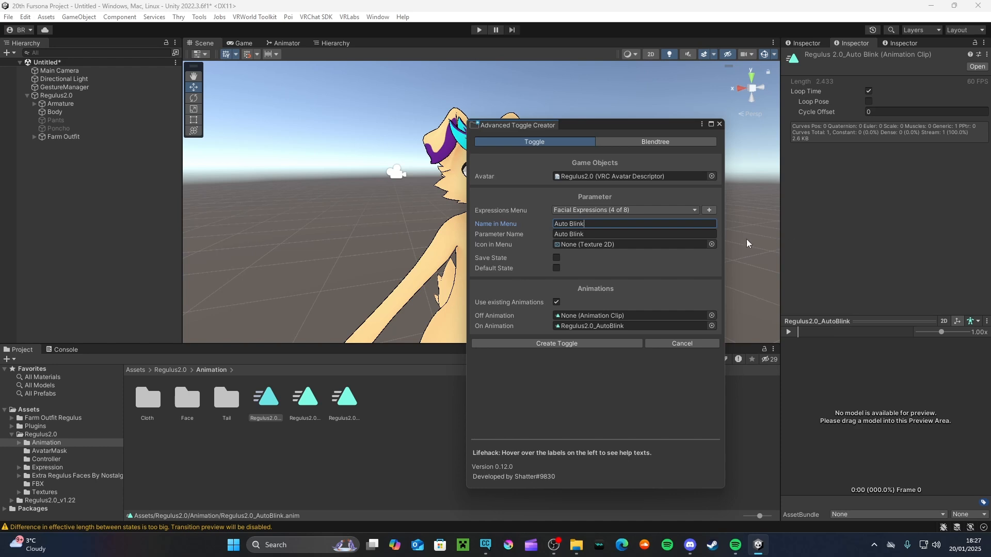
{"action": "left_click", "coordinate": [711, 244]}
{"action": "type", "text": "face"}
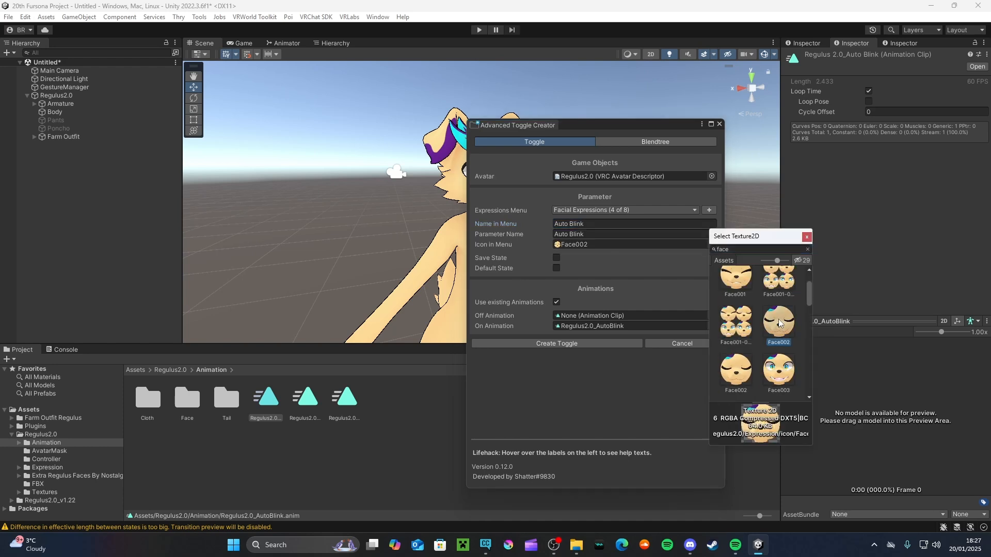
{"action": "double_click", "coordinate": [778, 353]}
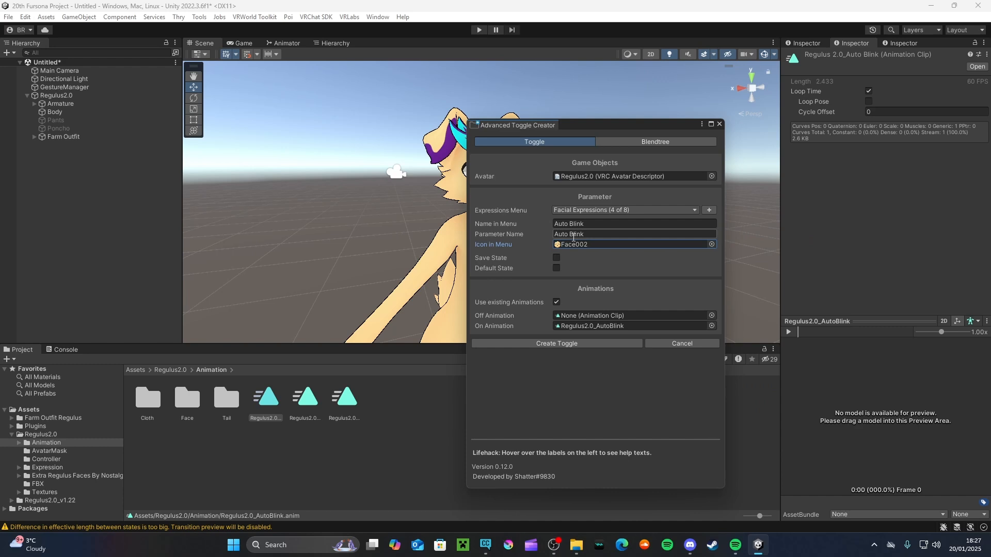
{"action": "left_click", "coordinate": [574, 341]}
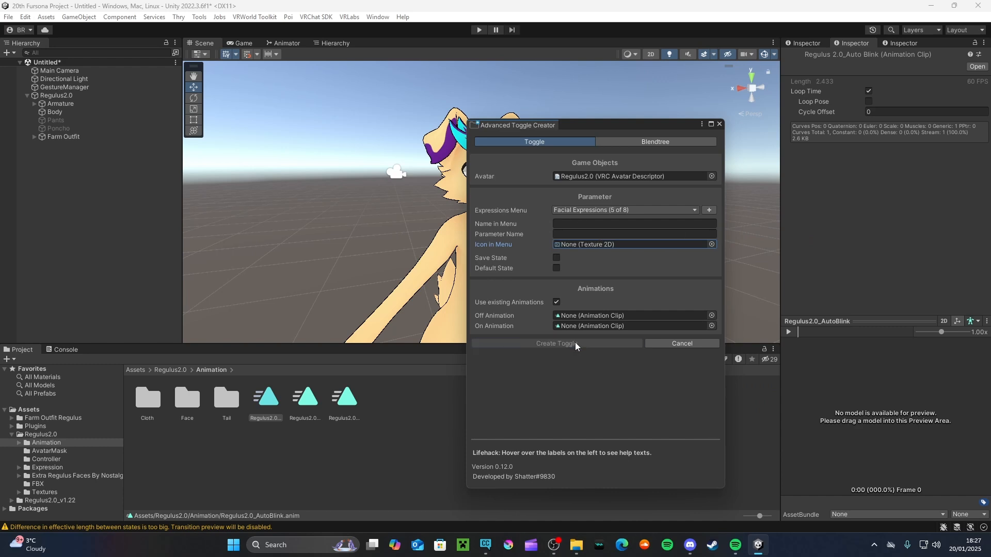
Close the toggle creator and save the scene as 20th Fursona Project in the project's Assets folder.
{"action": "left_click", "coordinate": [719, 124]}
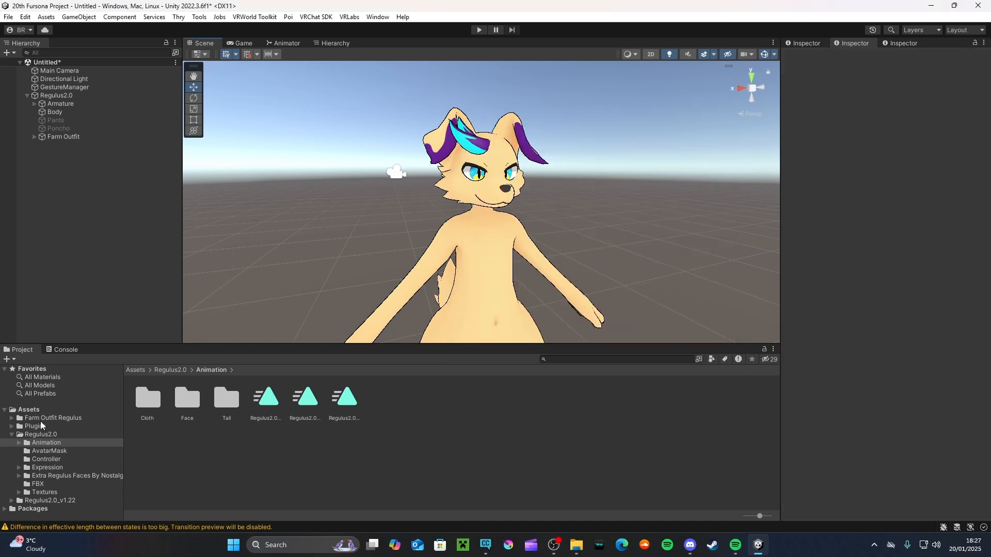
{"action": "left_click", "coordinate": [28, 410]}
{"action": "left_click", "coordinate": [11, 435]}
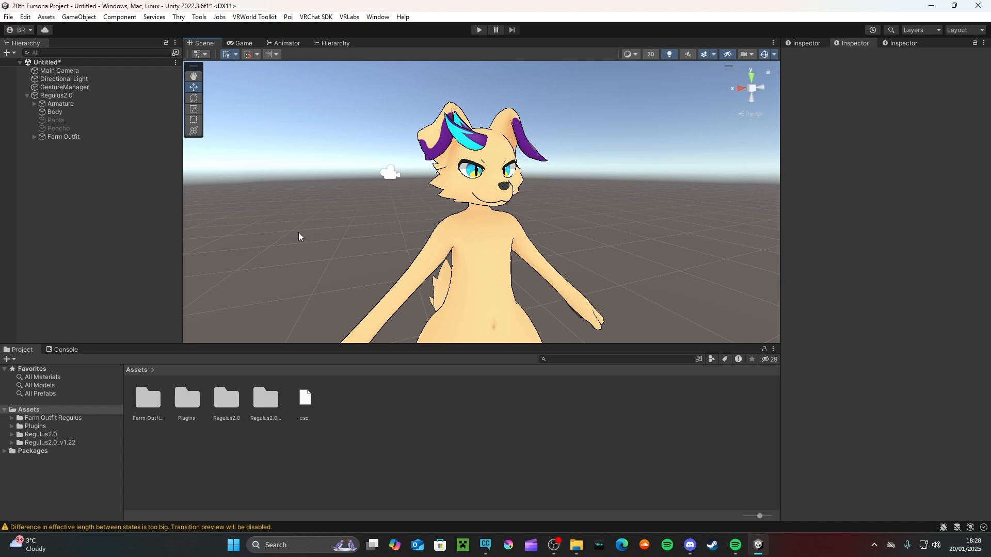
{"action": "left_click", "coordinate": [11, 17]}
{"action": "left_click", "coordinate": [26, 67]}
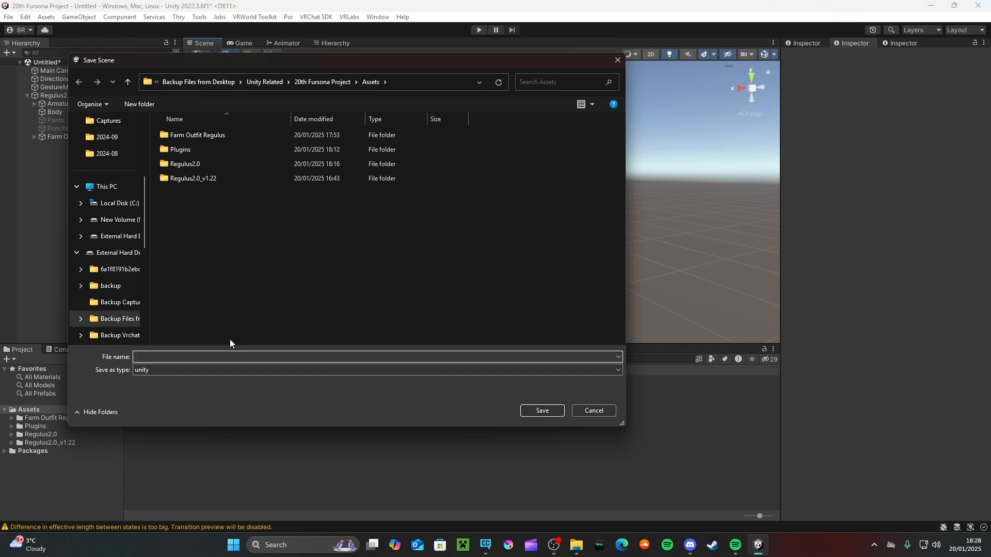
{"action": "type", "text": "20th Fursona Project"}
{"action": "left_click", "coordinate": [551, 410]}
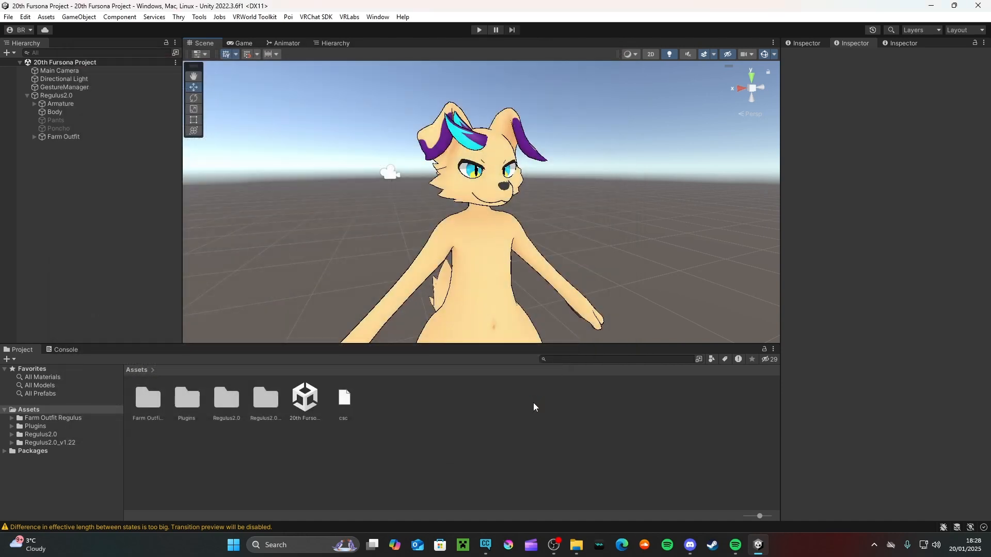
{"action": "left_click", "coordinate": [305, 400]}
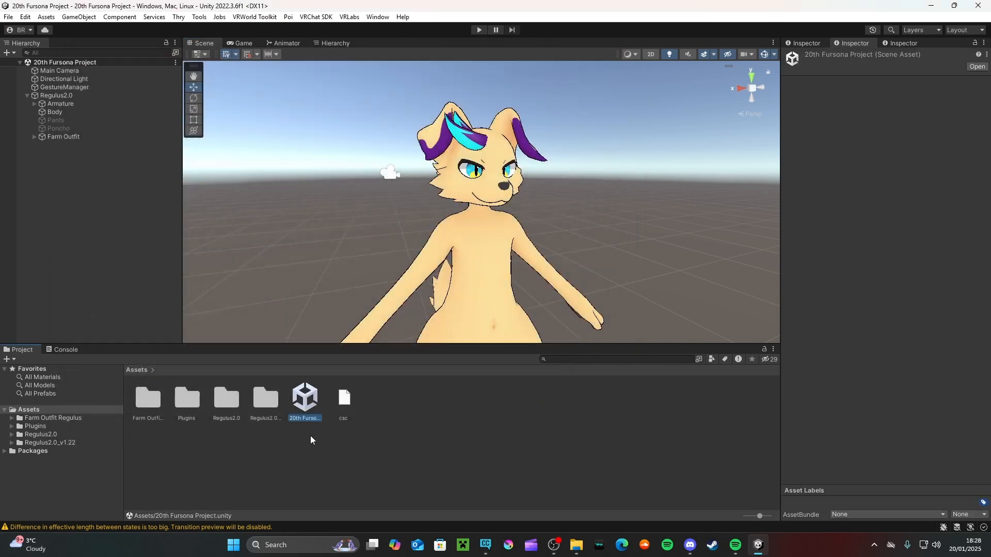
{"action": "left_click", "coordinate": [537, 459]}
Open the VRChat SDK control panel and show the Builder page for the Regulus2.0 avatar.
{"action": "scroll", "coordinate": [297, 116], "scroll_direction": "down", "scroll_amount": 3}
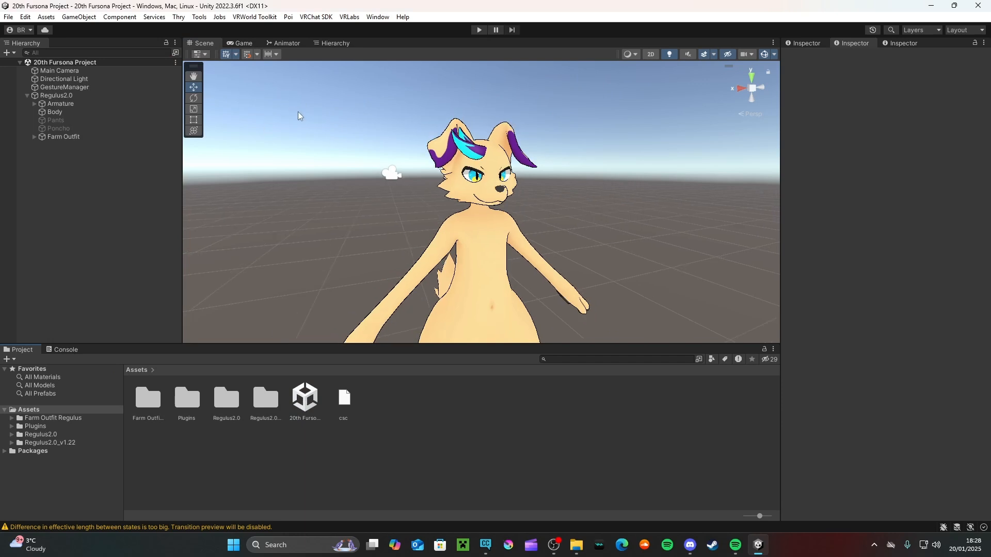
{"action": "scroll", "coordinate": [317, 106], "scroll_direction": "down", "scroll_amount": 2}
{"action": "middle_click_drag", "start_coordinate": [317, 107], "coordinate": [305, 86]}
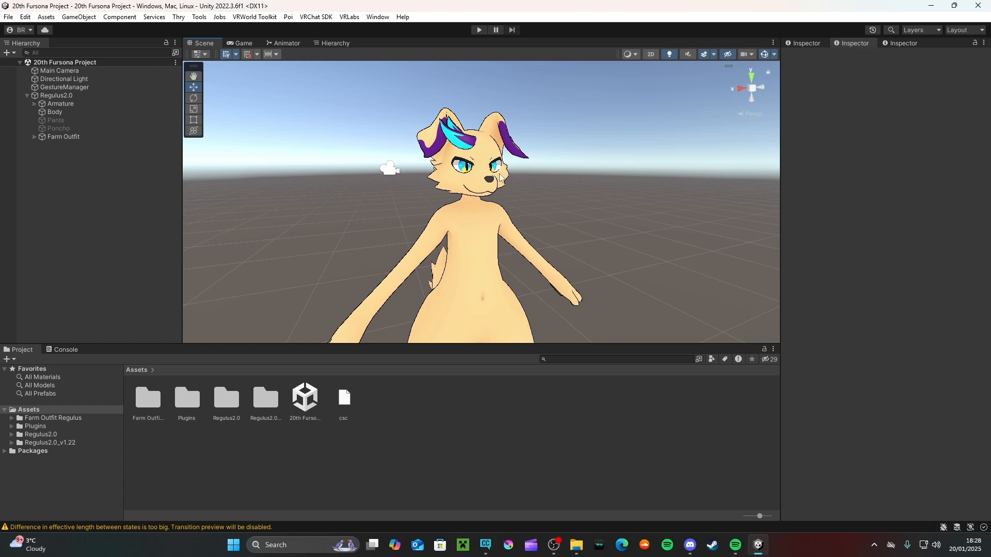
{"action": "left_click", "coordinate": [316, 17]}
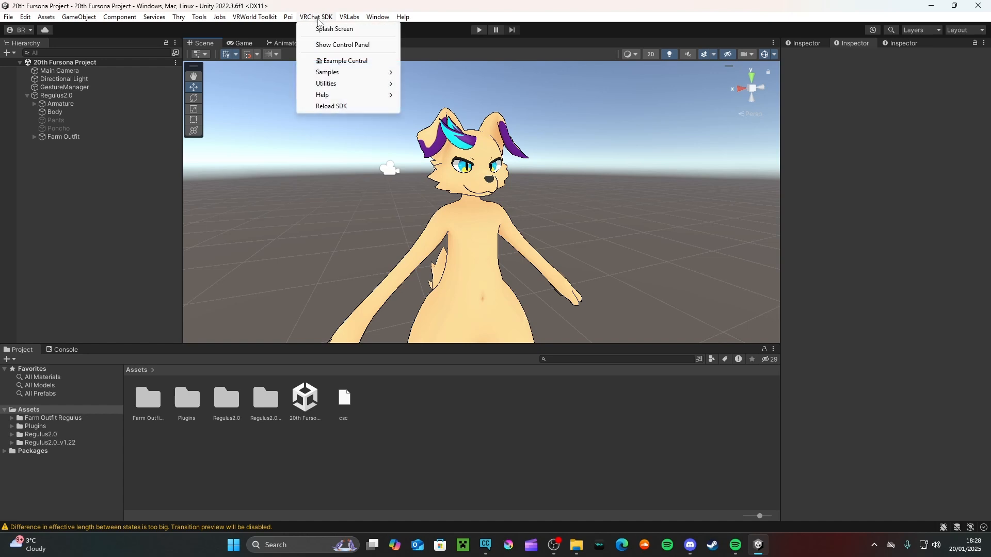
{"action": "left_click", "coordinate": [340, 46]}
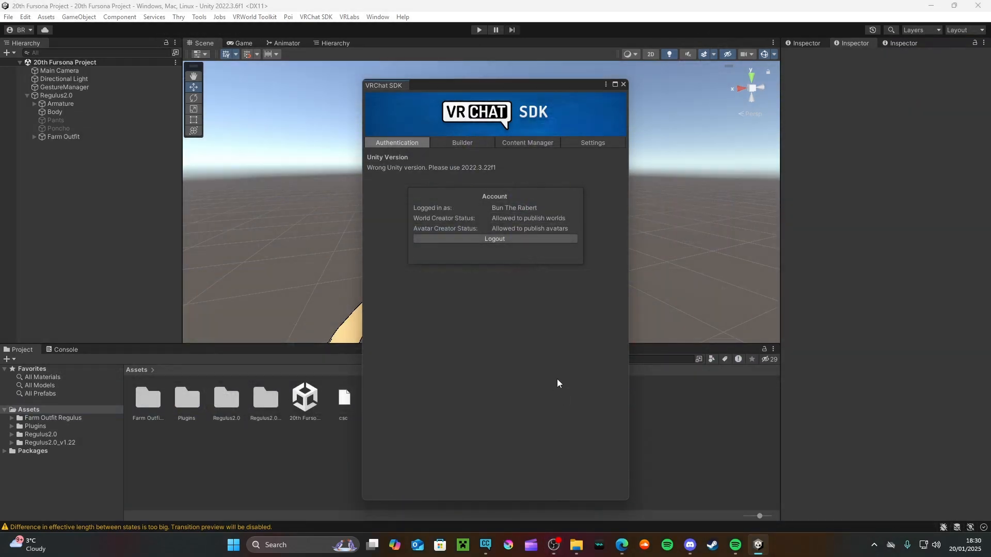
{"action": "left_click_drag", "start_coordinate": [480, 83], "coordinate": [408, 86]}
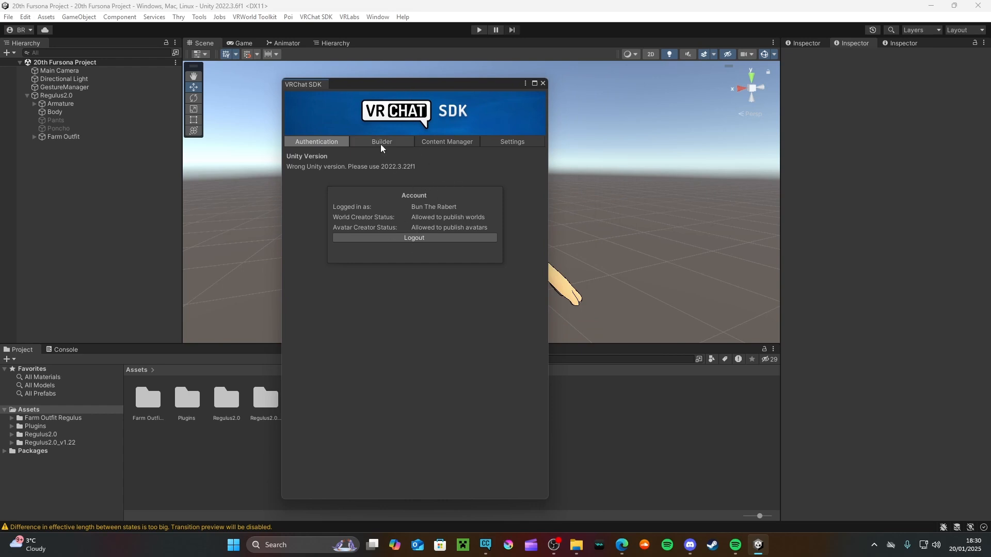
{"action": "left_click", "coordinate": [395, 145]}
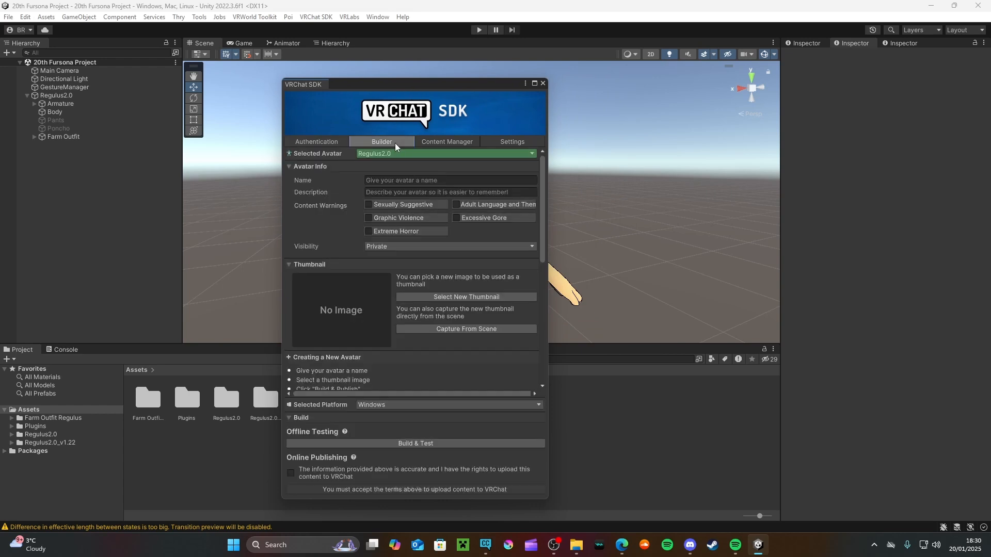
{"action": "left_click_drag", "start_coordinate": [447, 85], "coordinate": [498, 59]}
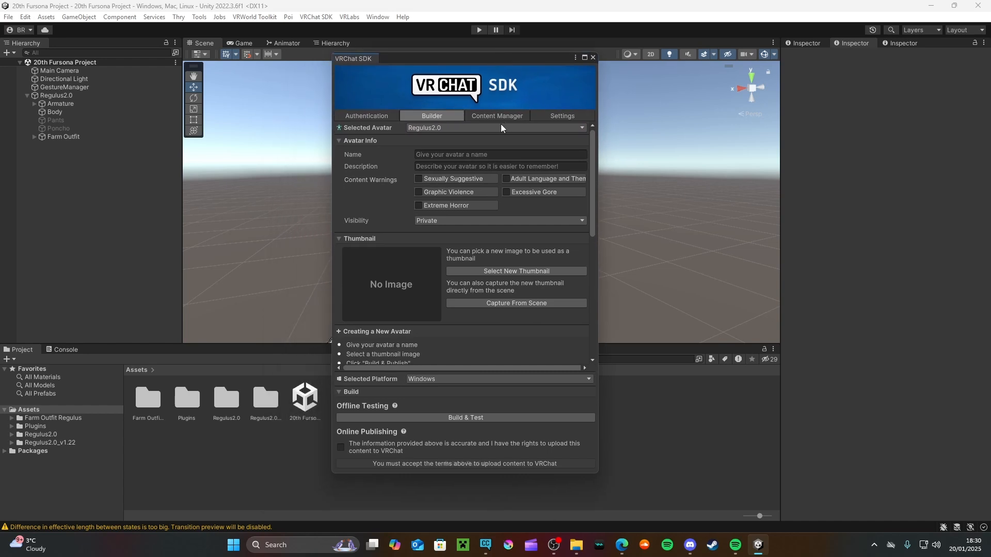
Name the avatar Tsunami, followed by the creator's nickname and Twentieth Fursona! in brackets, and enter e as its description.
{"action": "left_click", "coordinate": [442, 154]}
{"action": "type", "text": "Tsunami (Bun's Twentieth Fursona)"}
{"action": "left_click", "coordinate": [445, 167]}
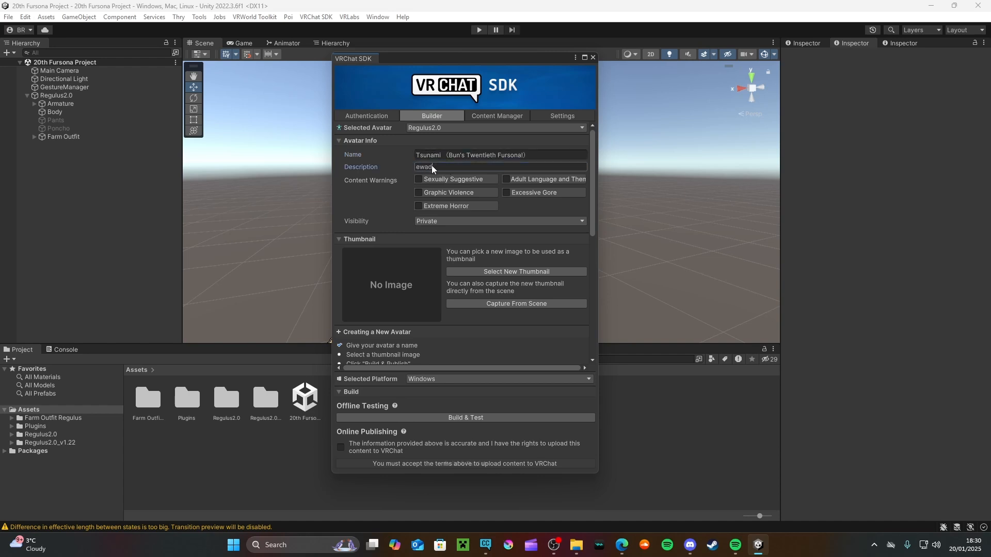
{"action": "type", "text": "Information about the avatar goes here"}
{"action": "key", "text": "ctrl+a"}
{"action": "key", "text": "BackSpace"}
Capture a close-up of the avatar's face from the scene as its thumbnail, and briefly show the option to pick an image file.
{"action": "scroll", "coordinate": [451, 221], "scroll_direction": "down", "scroll_amount": 3}
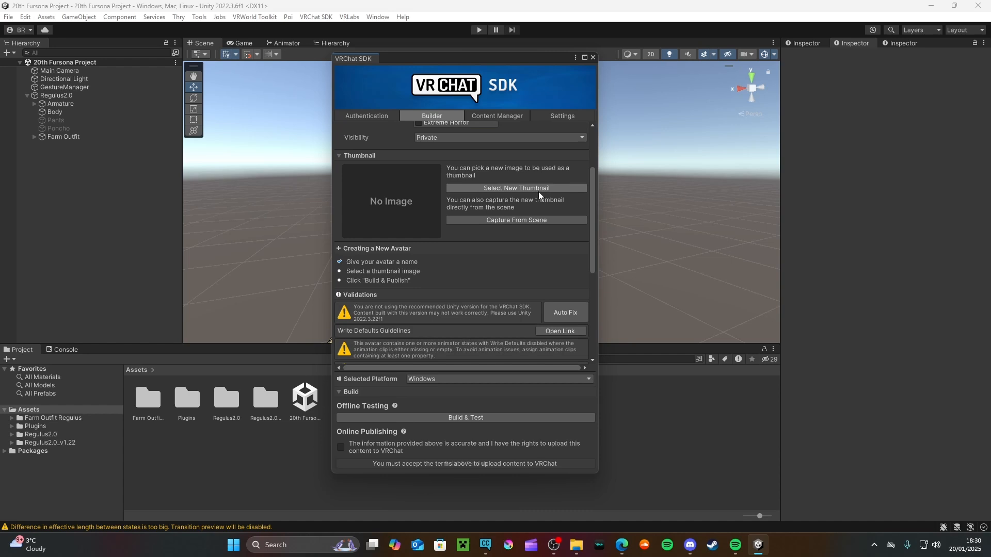
{"action": "left_click", "coordinate": [512, 221]}
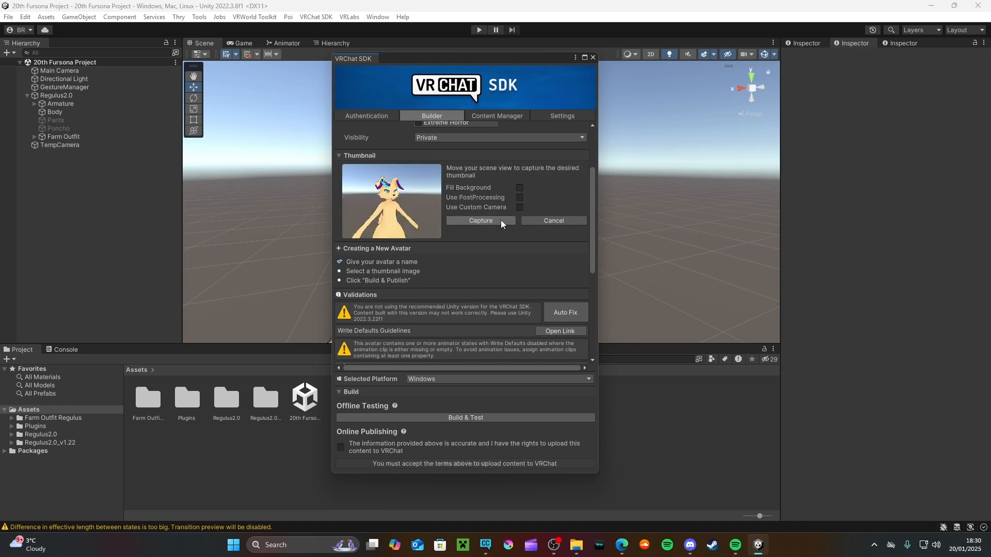
{"action": "right_click_drag", "start_coordinate": [683, 177], "coordinate": [649, 172]}
{"action": "middle_click_drag", "start_coordinate": [649, 172], "coordinate": [637, 184]}
{"action": "scroll", "coordinate": [636, 184], "scroll_direction": "down", "scroll_amount": 3}
{"action": "middle_click_drag", "start_coordinate": [689, 203], "coordinate": [709, 209]}
{"action": "scroll", "coordinate": [708, 208], "scroll_direction": "up", "scroll_amount": 2}
{"action": "right_click_drag", "start_coordinate": [698, 207], "coordinate": [687, 198]}
{"action": "middle_click_drag", "start_coordinate": [686, 199], "coordinate": [676, 196]}
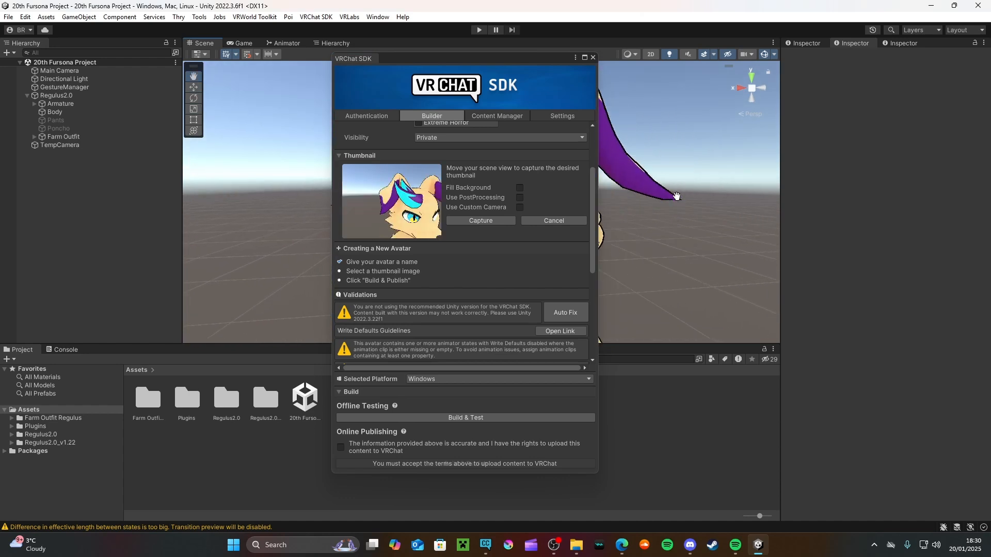
{"action": "left_click", "coordinate": [482, 222]}
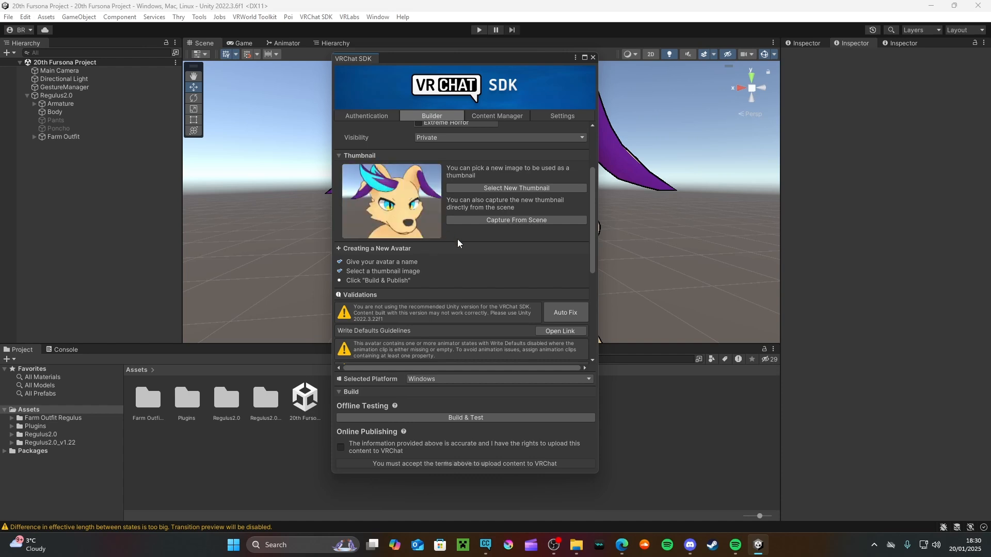
{"action": "left_click", "coordinate": [523, 189]}
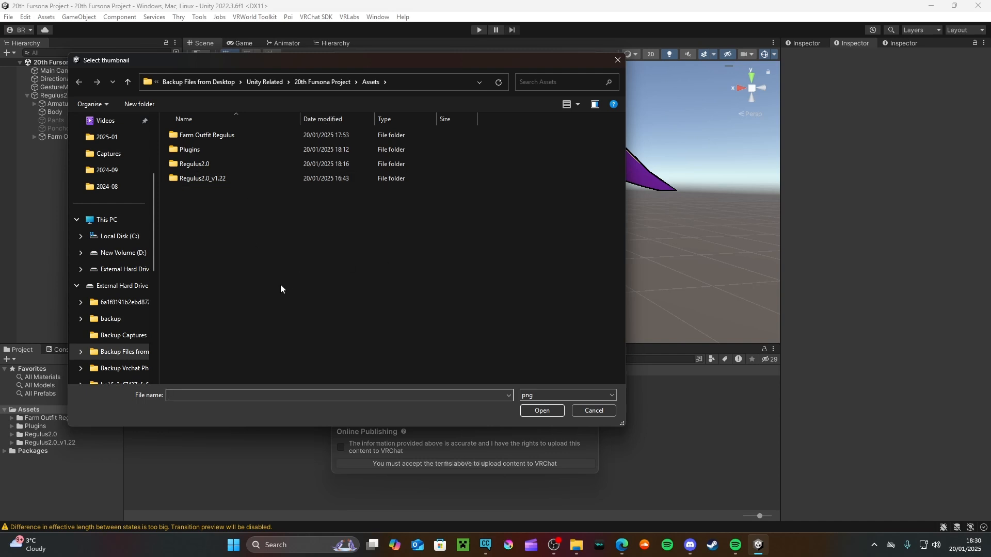
{"action": "key", "text": "Escape"}
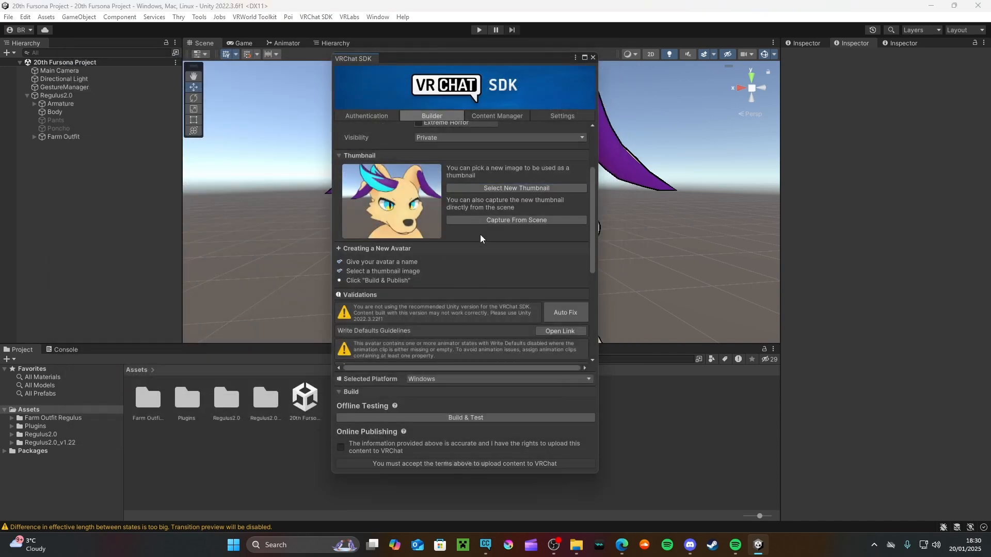
Review the avatar's validation messages, including the Write Defaults warnings, overall performance rating, Phys Bone limits and triangle count.
{"action": "scroll", "coordinate": [488, 227], "scroll_direction": "down", "scroll_amount": 1}
{"action": "scroll", "coordinate": [488, 228], "scroll_direction": "up", "scroll_amount": 1}
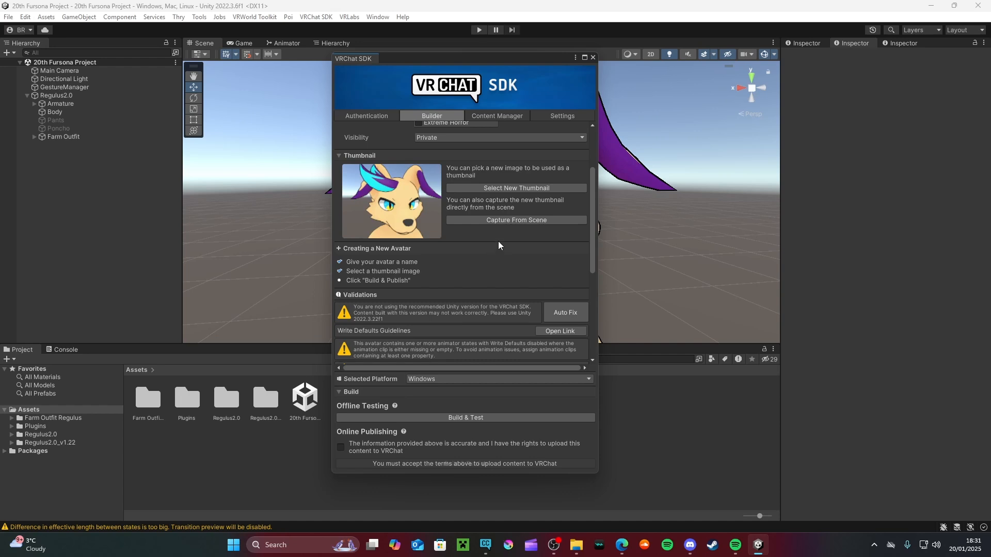
{"action": "scroll", "coordinate": [498, 241], "scroll_direction": "up", "scroll_amount": 3}
{"action": "scroll", "coordinate": [504, 243], "scroll_direction": "down", "scroll_amount": 8}
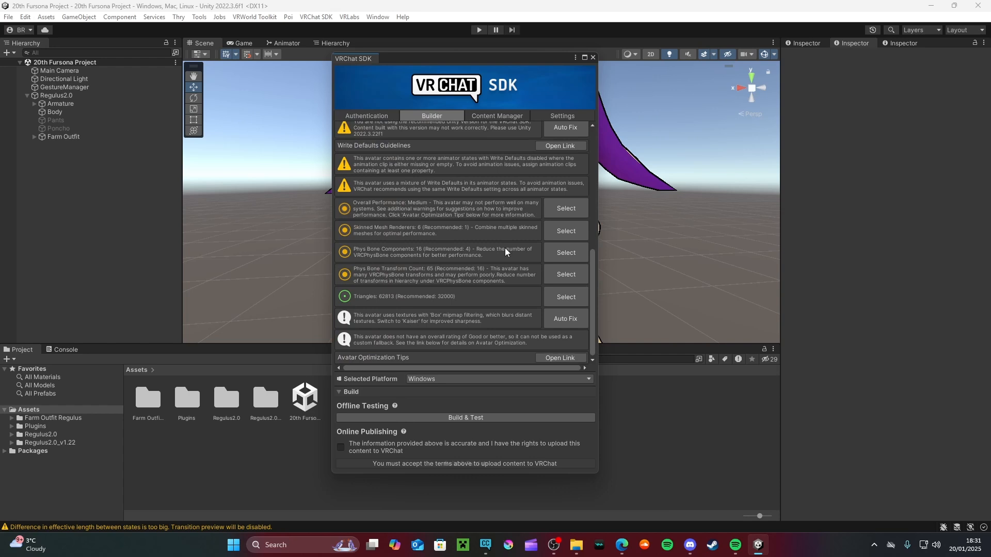
{"action": "scroll", "coordinate": [490, 282], "scroll_direction": "up", "scroll_amount": 2}
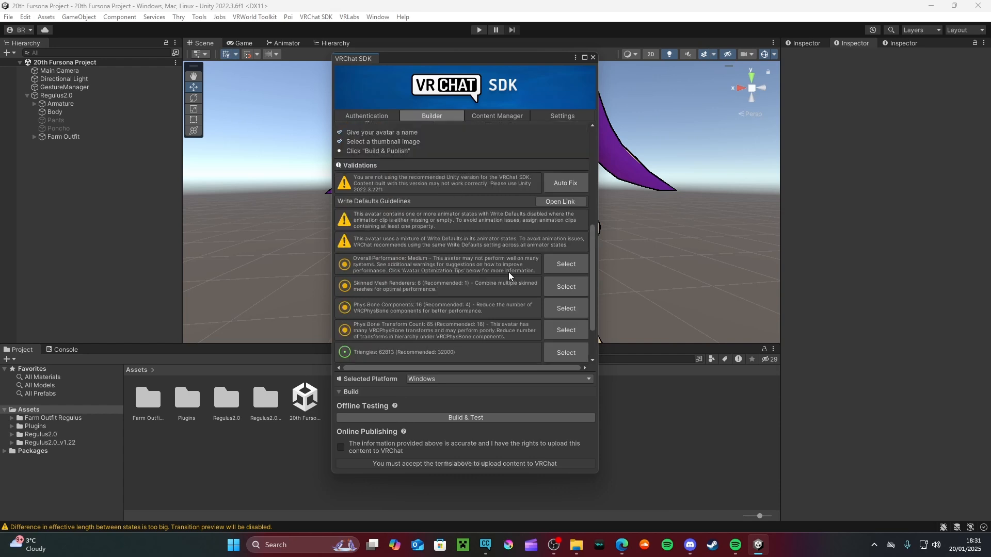
{"action": "scroll", "coordinate": [509, 276], "scroll_direction": "down", "scroll_amount": 2}
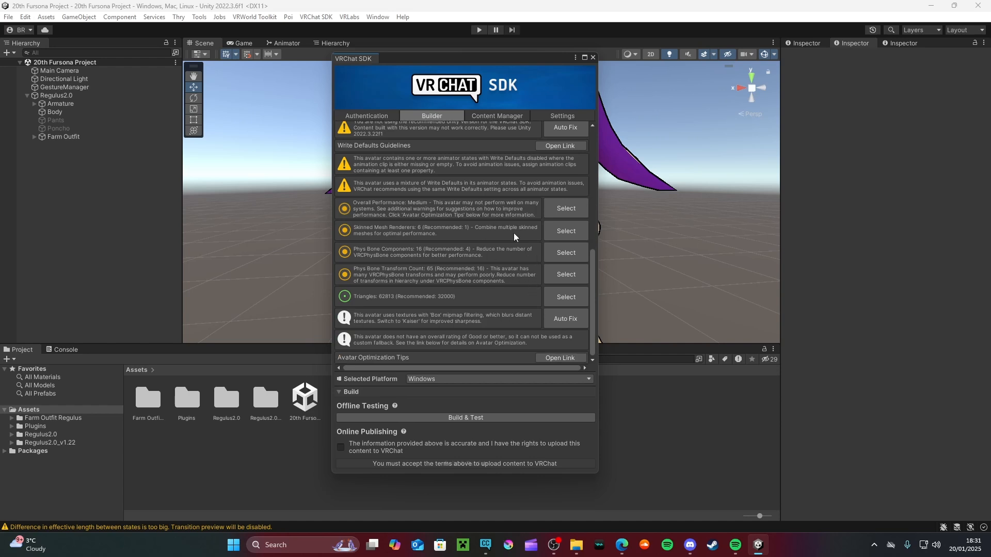
{"action": "scroll", "coordinate": [509, 254], "scroll_direction": "up", "scroll_amount": 2}
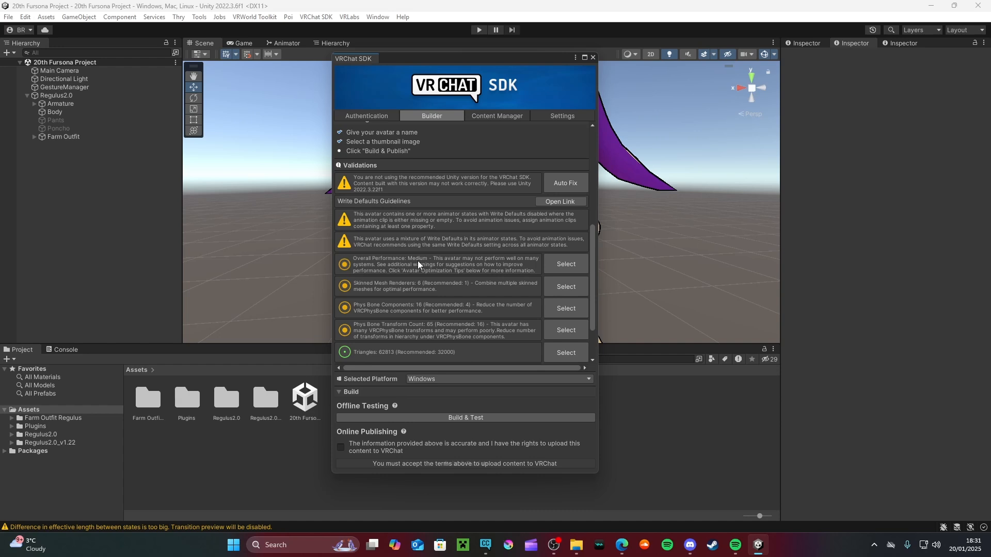
{"action": "scroll", "coordinate": [417, 266], "scroll_direction": "down", "scroll_amount": 2}
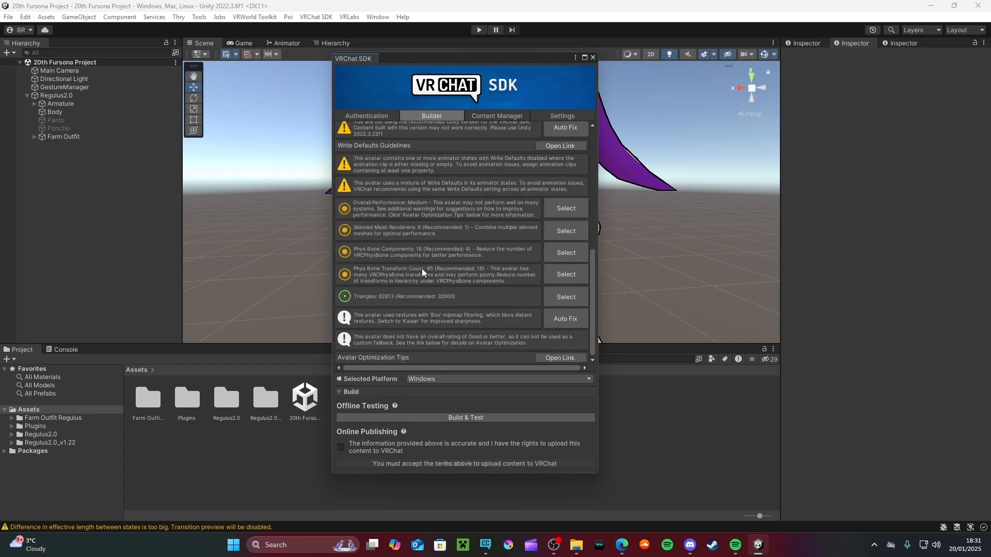
{"action": "scroll", "coordinate": [426, 273], "scroll_direction": "up", "scroll_amount": 10}
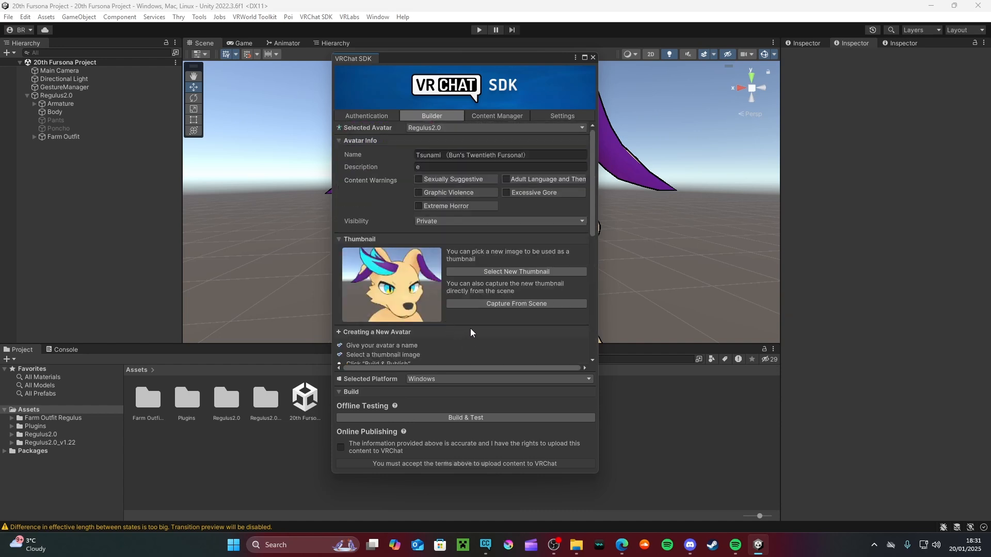
Accept the online publishing statement that the information is accurate and the upload rights are held.
{"action": "left_click", "coordinate": [341, 448]}
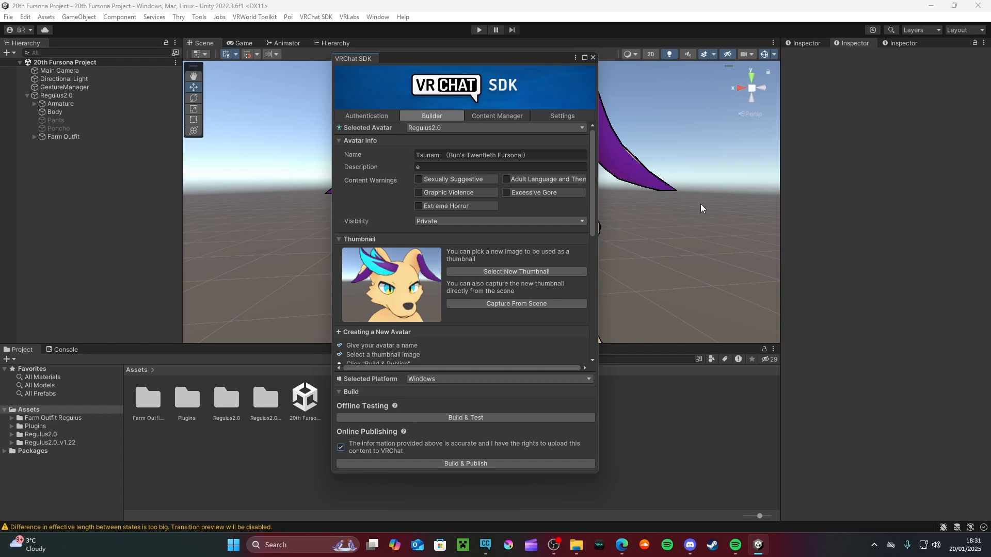
{"action": "left_click_drag", "start_coordinate": [528, 61], "coordinate": [574, 61]}
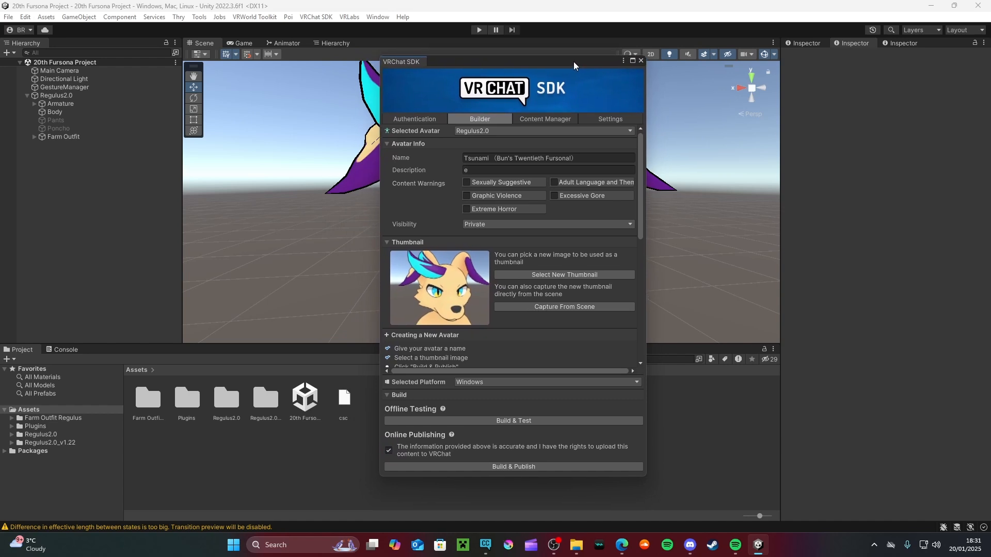